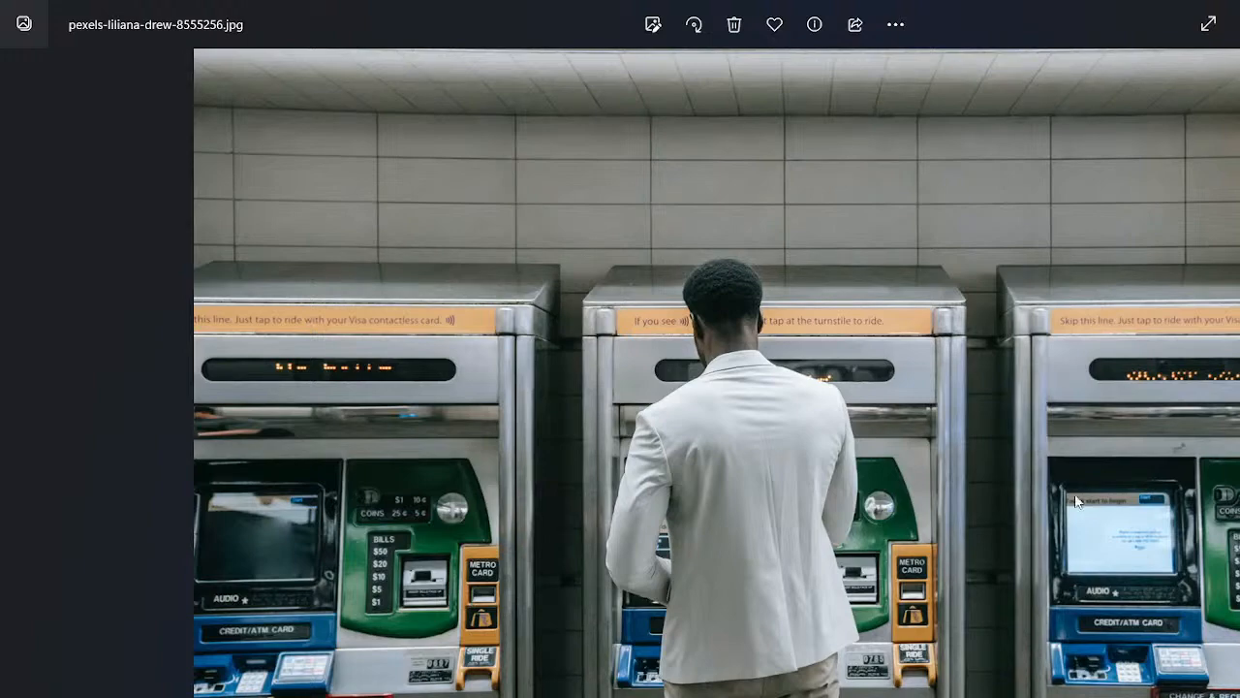
Step: Bring Management Studio forward, restore it down, then enlarge and reposition the window
{"action": "left_click", "coordinate": [938, 695]}
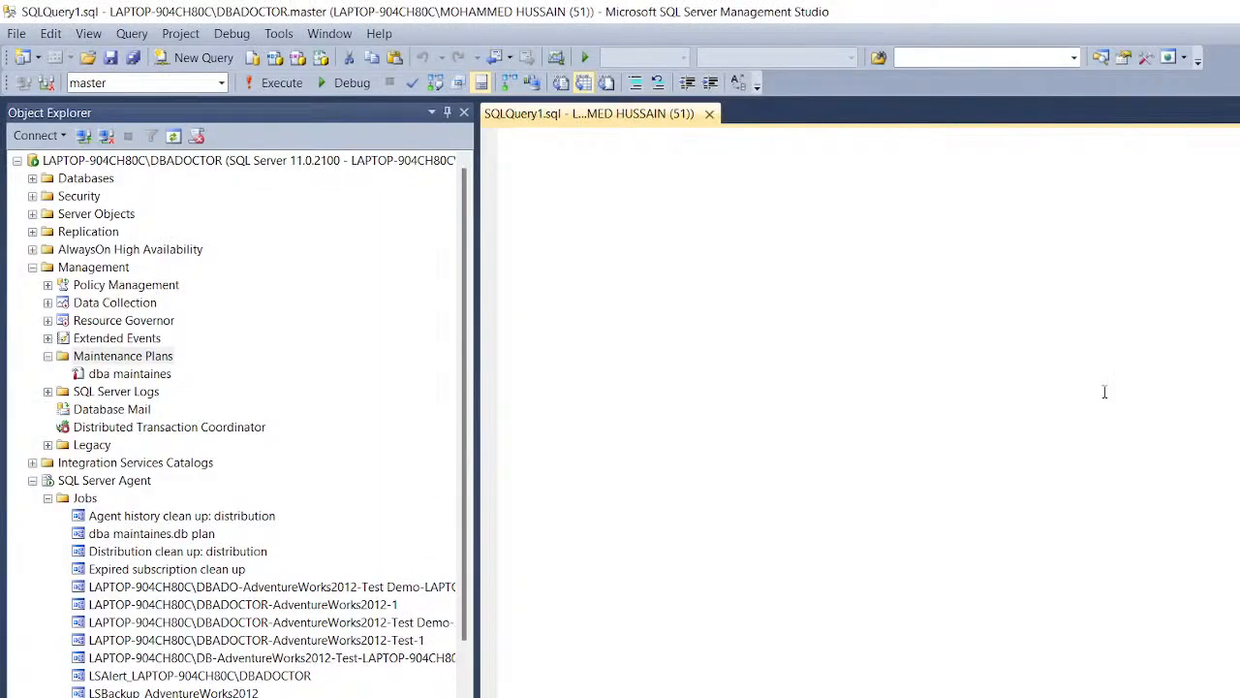
{"action": "left_click", "coordinate": [1239, 11]}
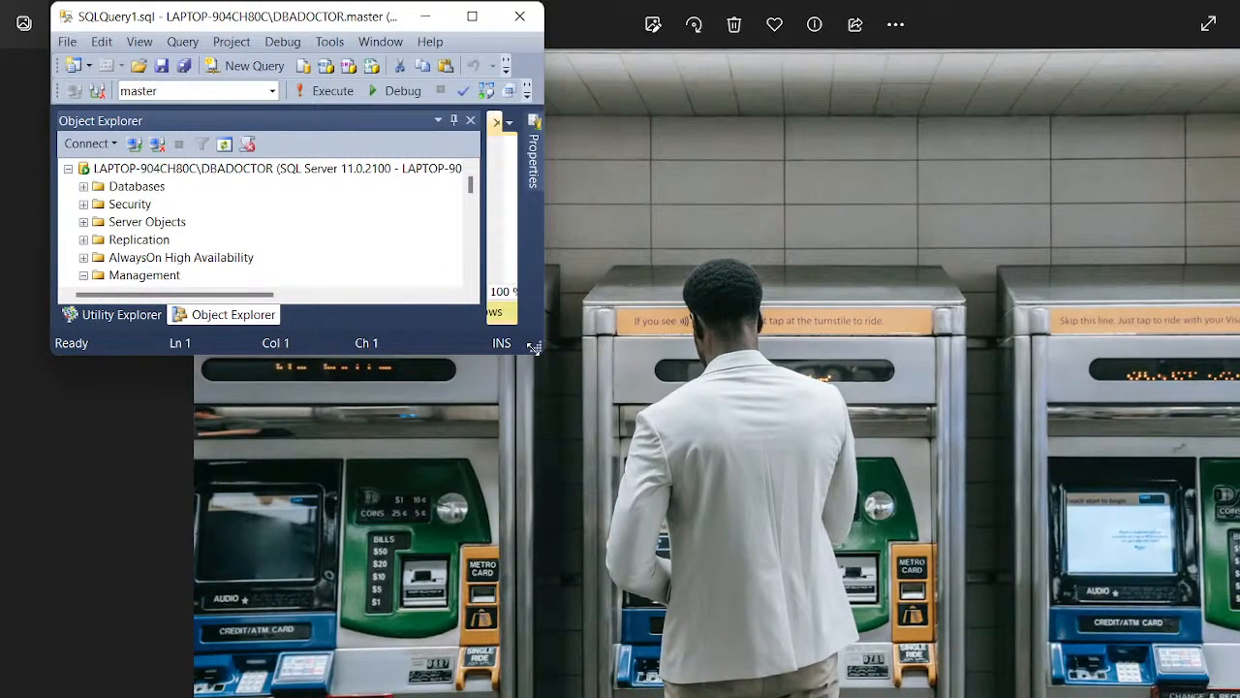
{"action": "left_click_drag", "start_coordinate": [534, 347], "coordinate": [753, 697]}
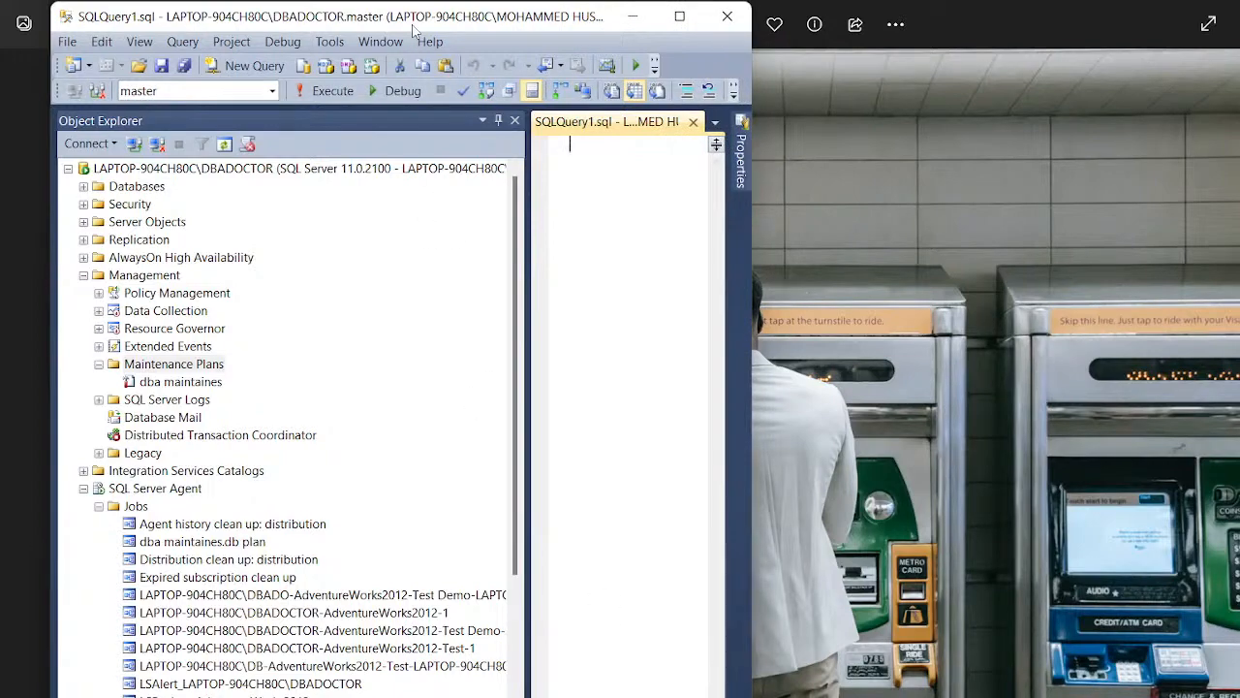
{"action": "left_click_drag", "start_coordinate": [417, 29], "coordinate": [441, 39]}
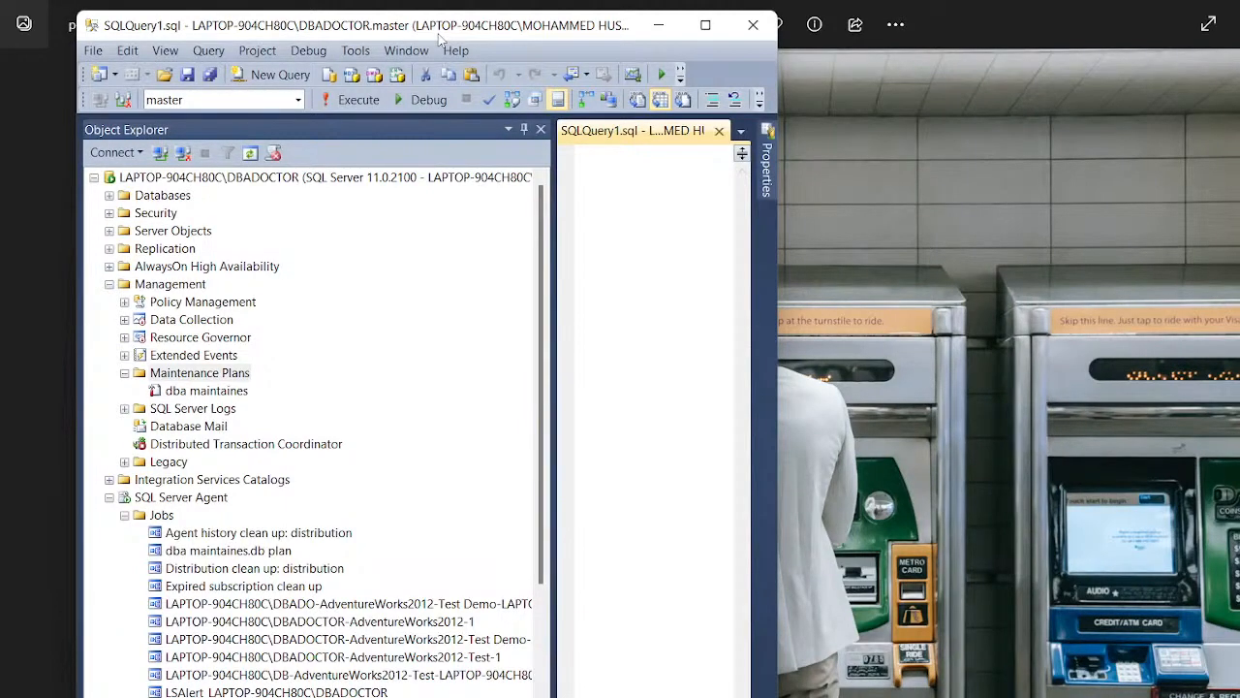
Step: Zoom and pan the photo, then move Management Studio left and narrow it and Object Explorer
{"action": "left_click", "coordinate": [856, 316]}
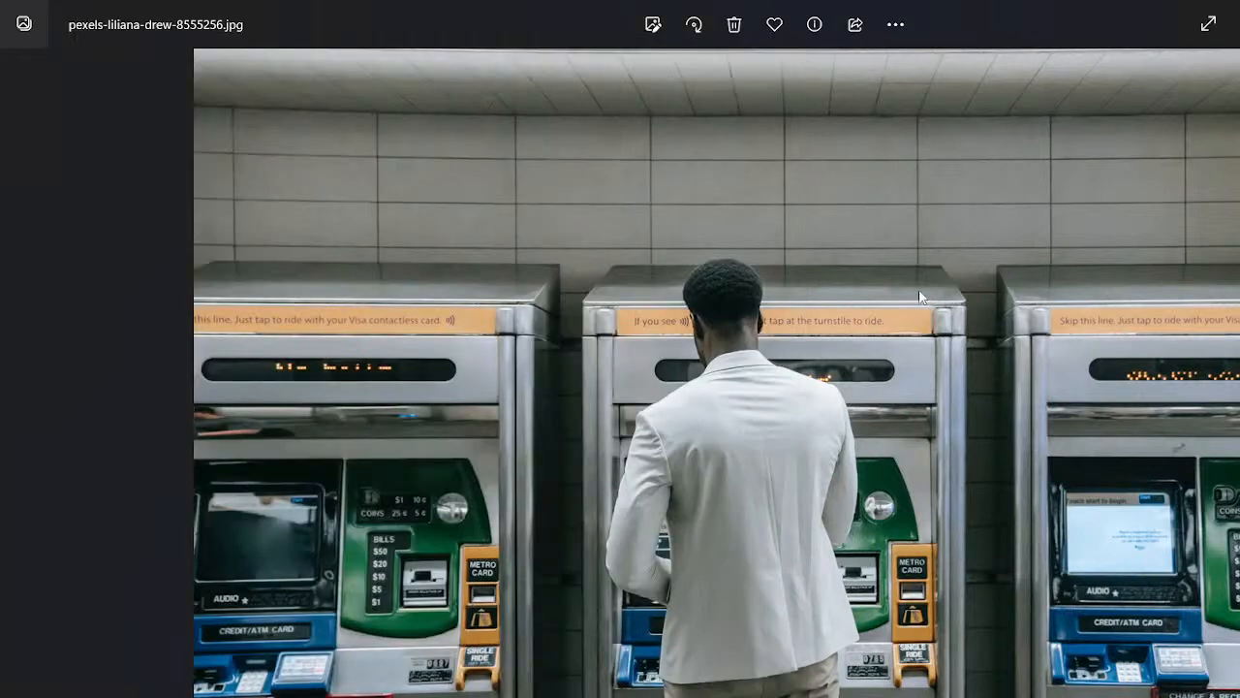
{"action": "scroll", "coordinate": [820, 450], "scroll_direction": "up", "scroll_amount": 2}
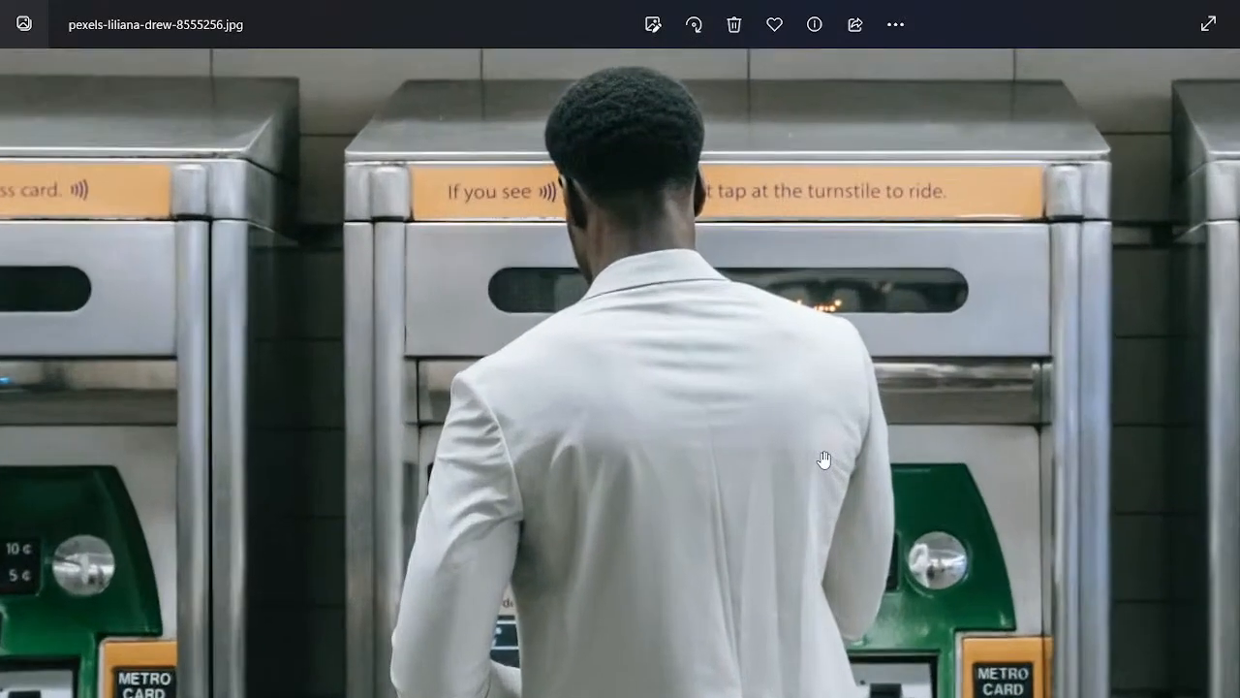
{"action": "left_click_drag", "start_coordinate": [772, 435], "coordinate": [863, 416]}
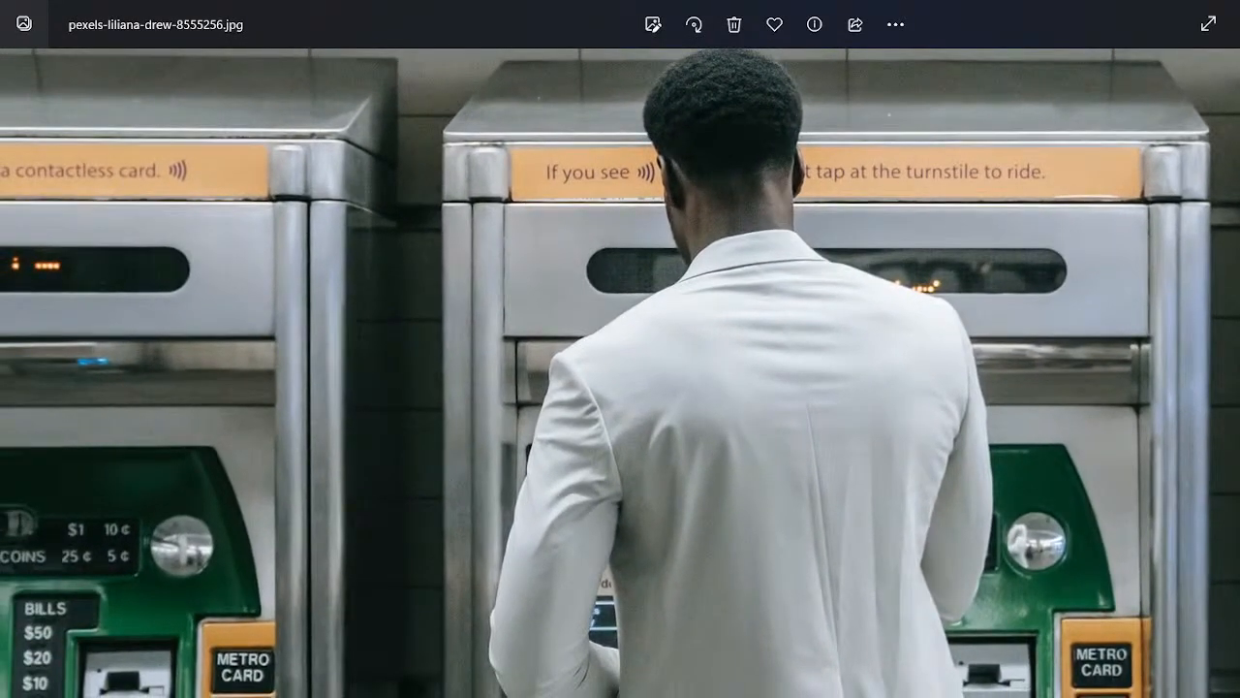
{"action": "key", "text": "alt+Tab"}
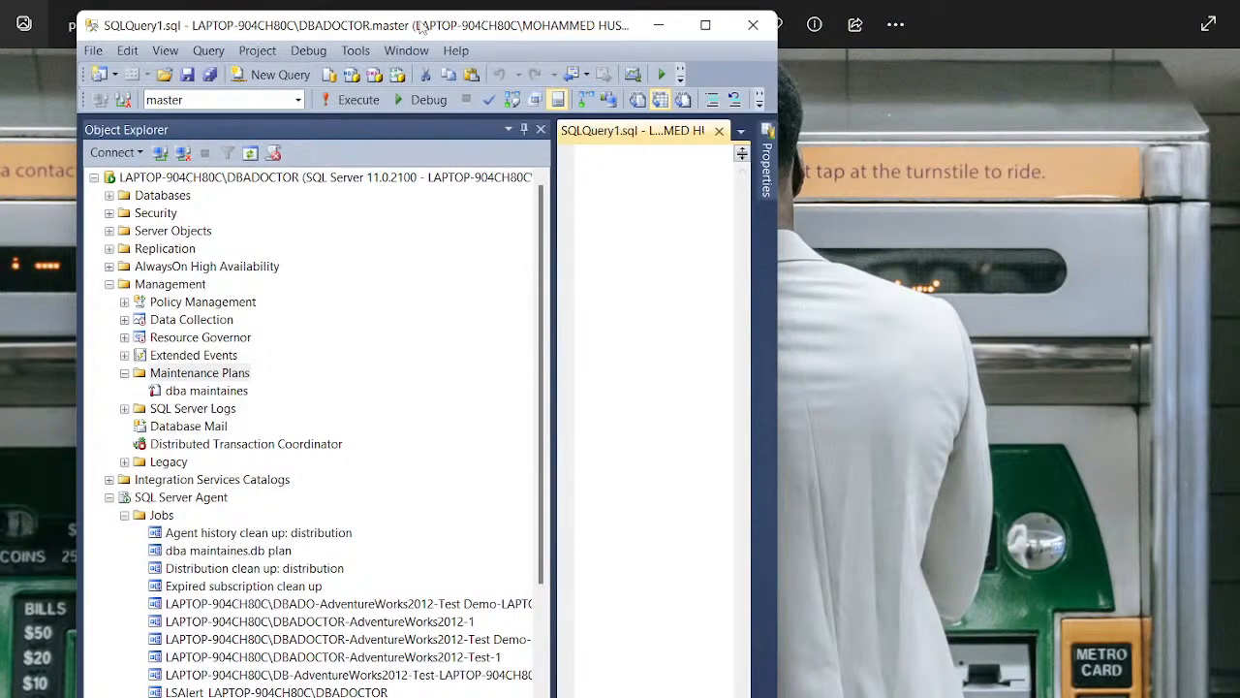
{"action": "left_click_drag", "start_coordinate": [405, 35], "coordinate": [326, 22]}
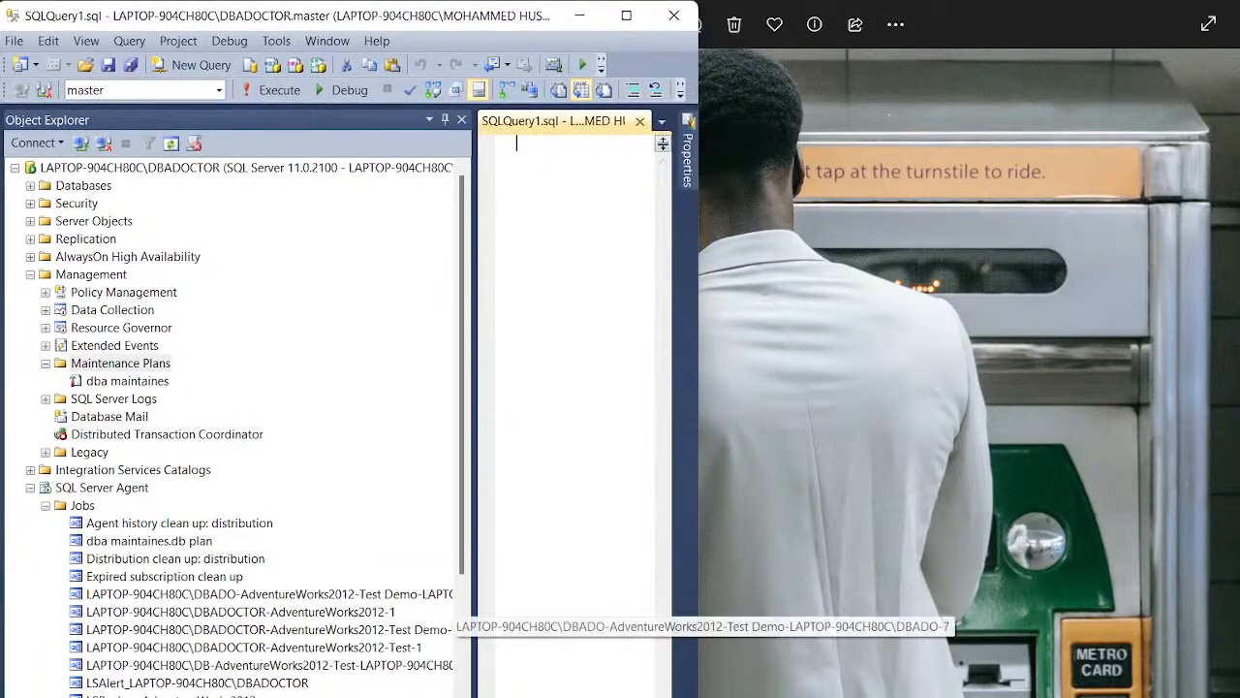
{"action": "left_click_drag", "start_coordinate": [699, 387], "coordinate": [598, 388]}
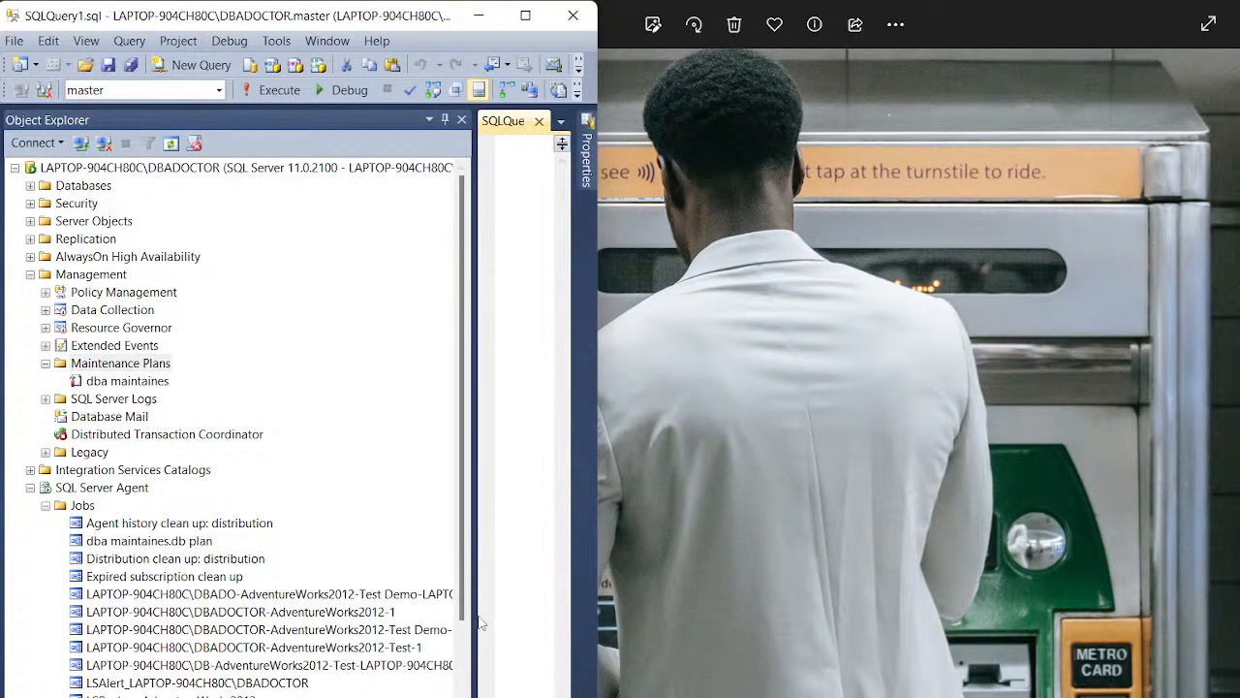
{"action": "left_click_drag", "start_coordinate": [474, 621], "coordinate": [310, 616]}
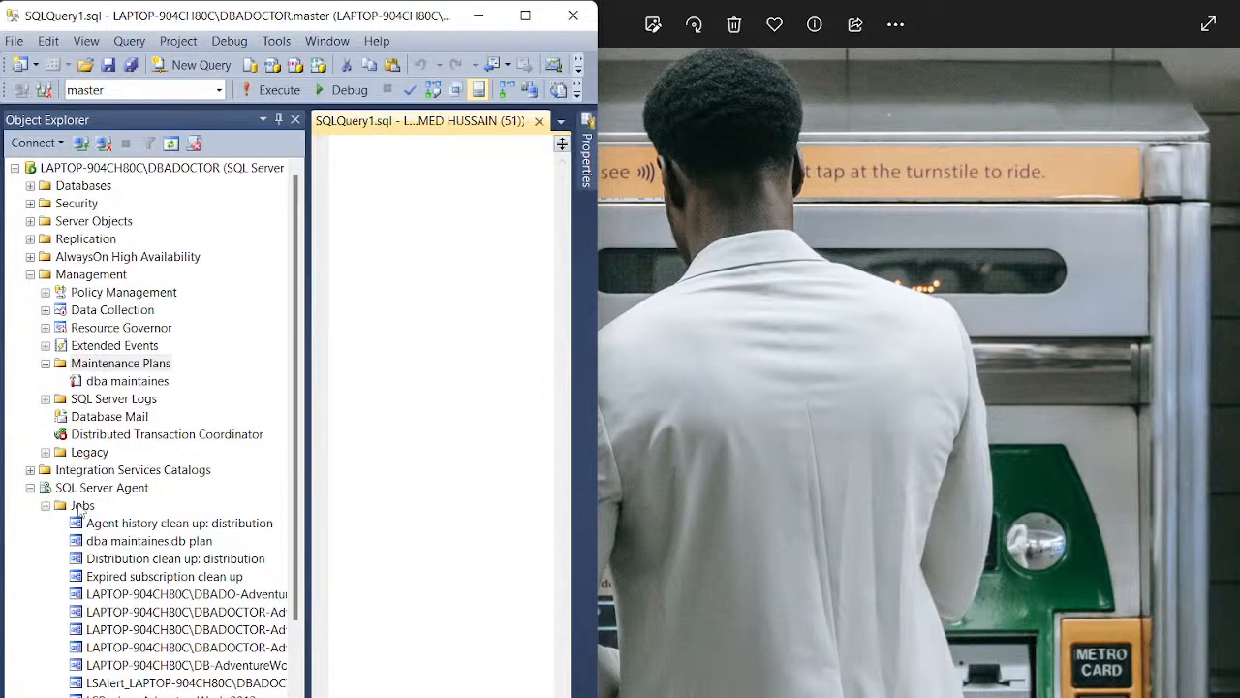
Step: Maximize the Management Studio window
{"action": "right_click", "coordinate": [82, 506]}
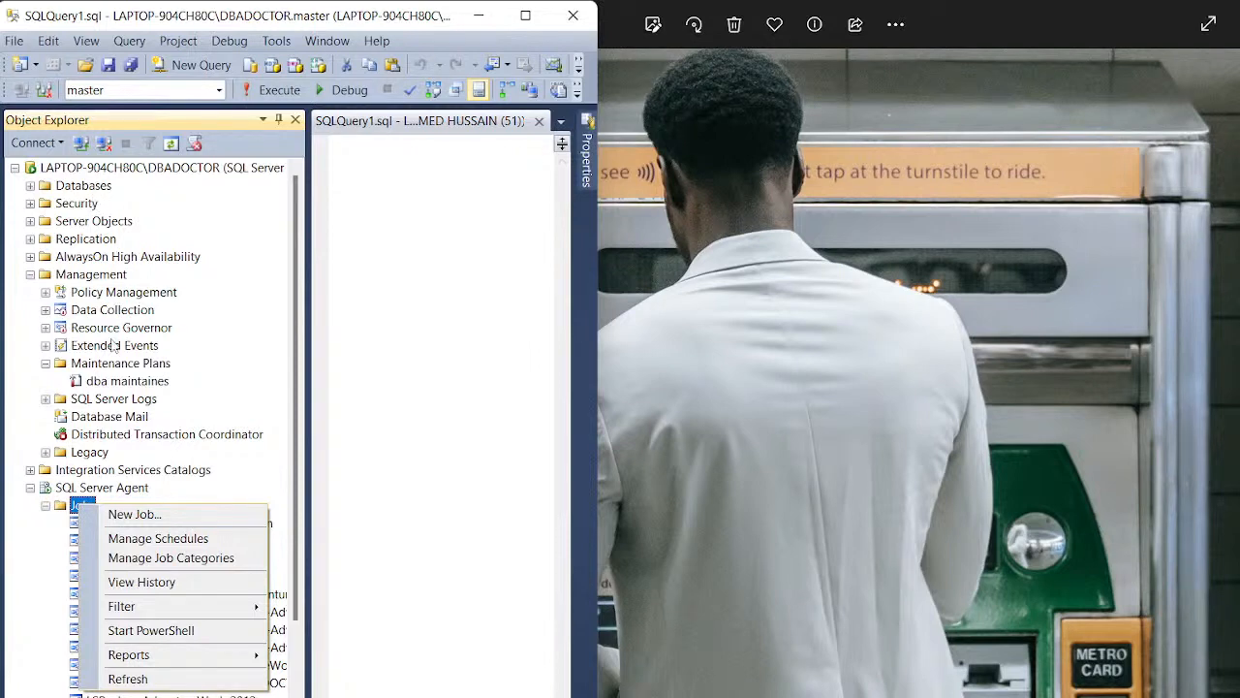
{"action": "left_click", "coordinate": [16, 169]}
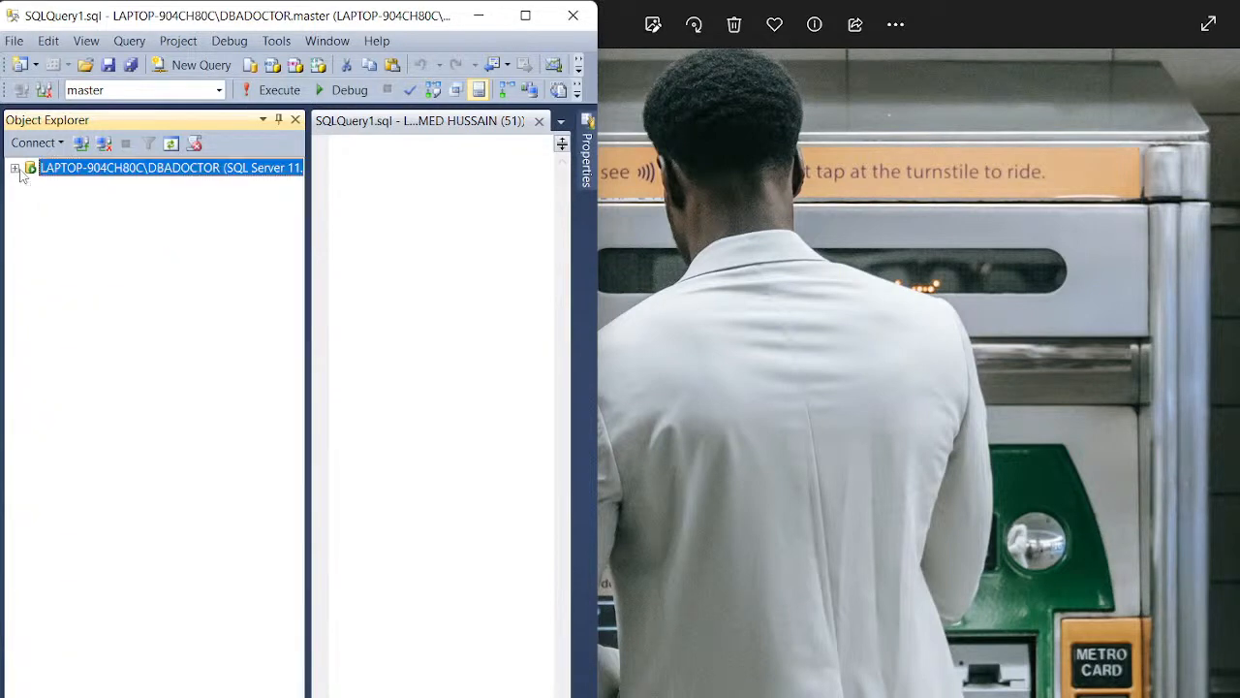
{"action": "left_click", "coordinate": [15, 168]}
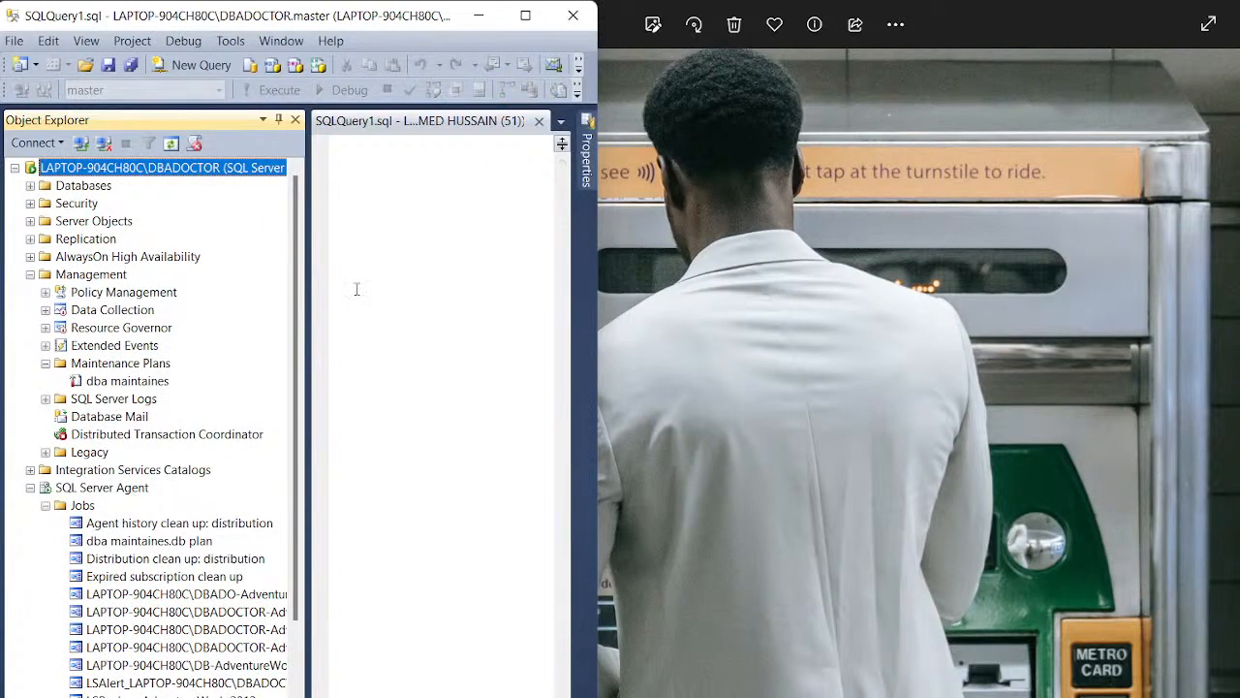
{"action": "left_click", "coordinate": [526, 17]}
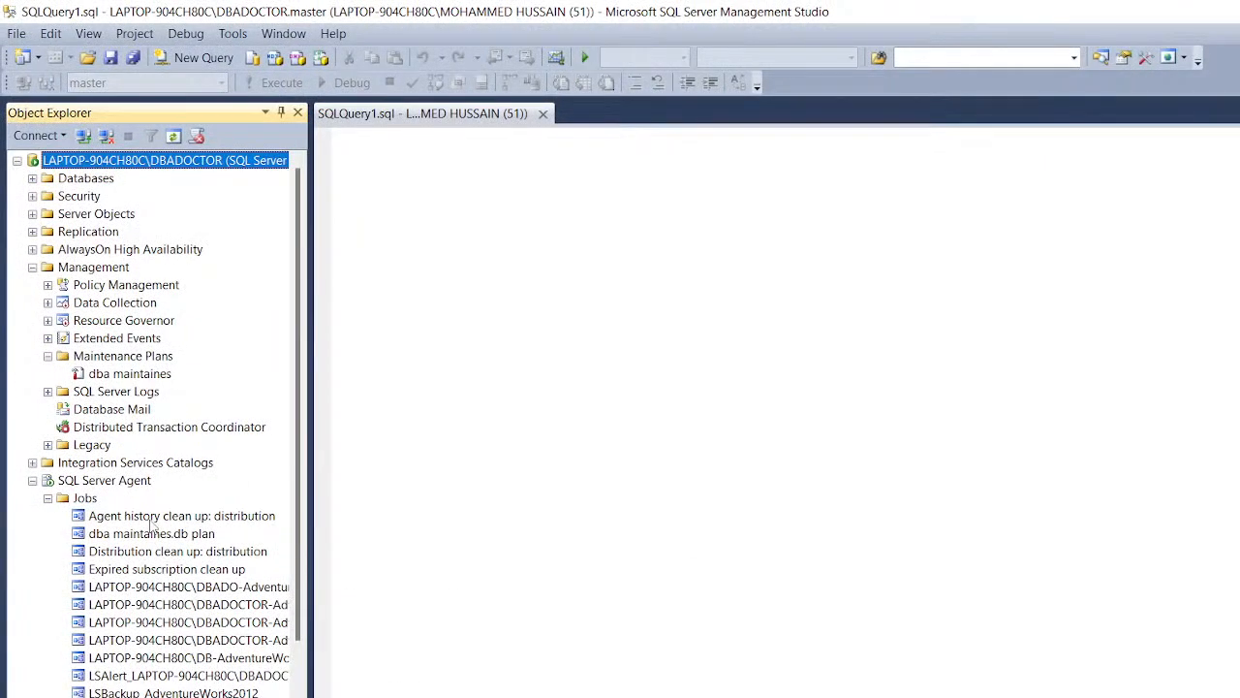
Step: Choose New Job from the SQL Server Agent Jobs folder's context menu
{"action": "left_click", "coordinate": [87, 499]}
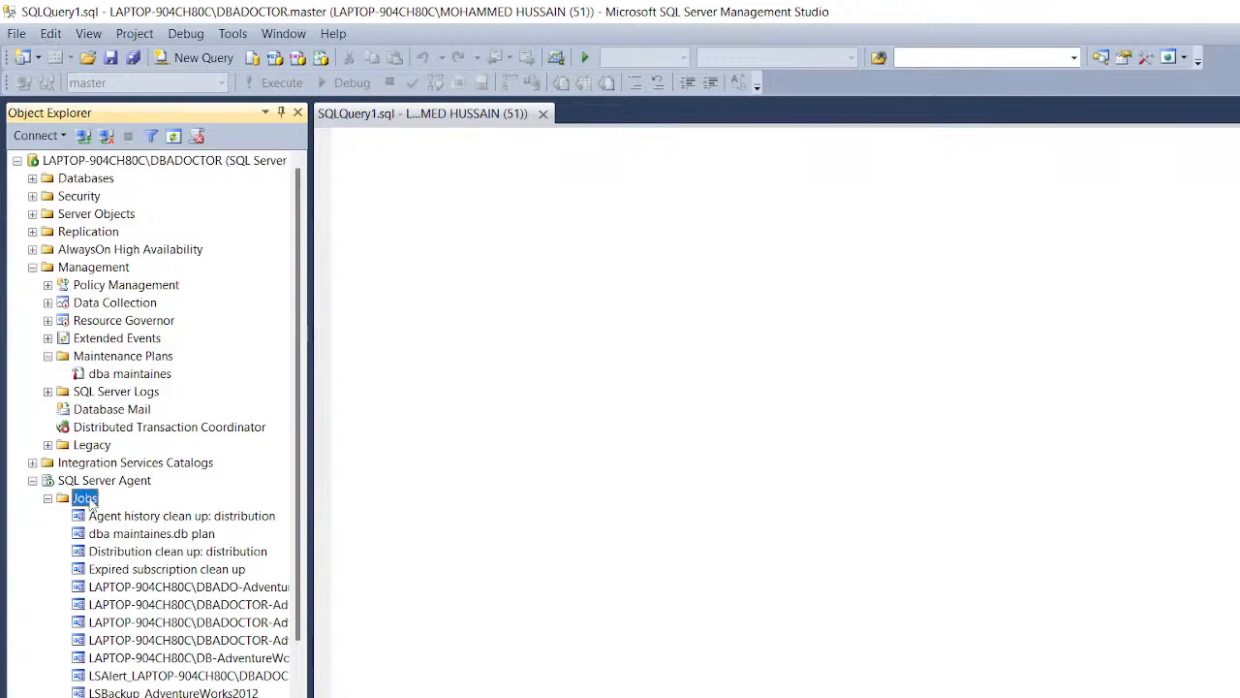
{"action": "right_click", "coordinate": [90, 501]}
{"action": "left_click", "coordinate": [136, 508]}
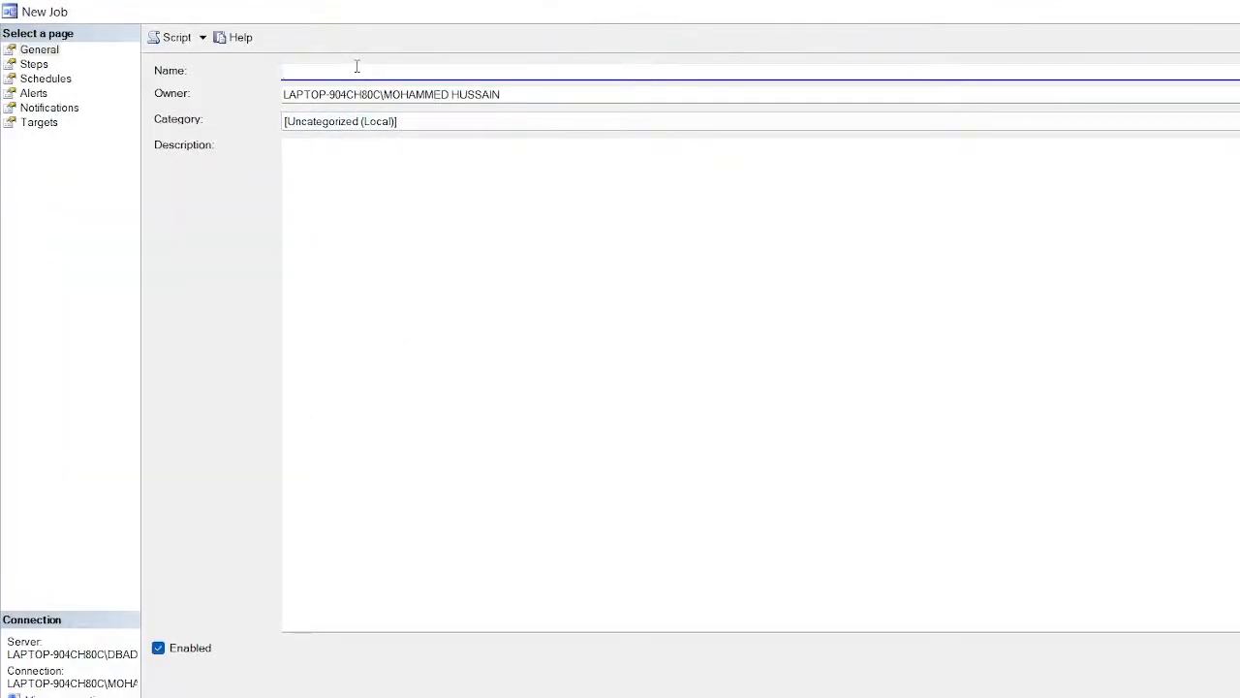
Step: Name the job 'test', keep category [Uncategorized (Local)], and go to its Steps page
{"action": "type", "text": "test"}
{"action": "left_click", "coordinate": [399, 123]}
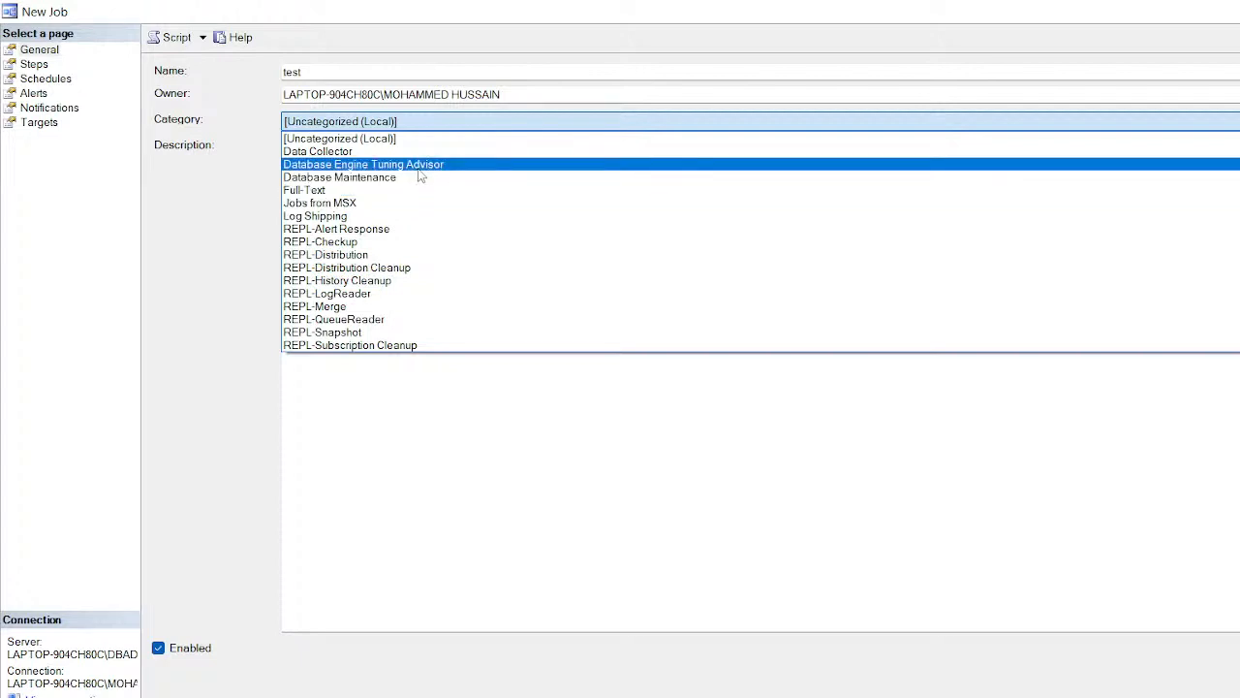
{"action": "left_click", "coordinate": [372, 142]}
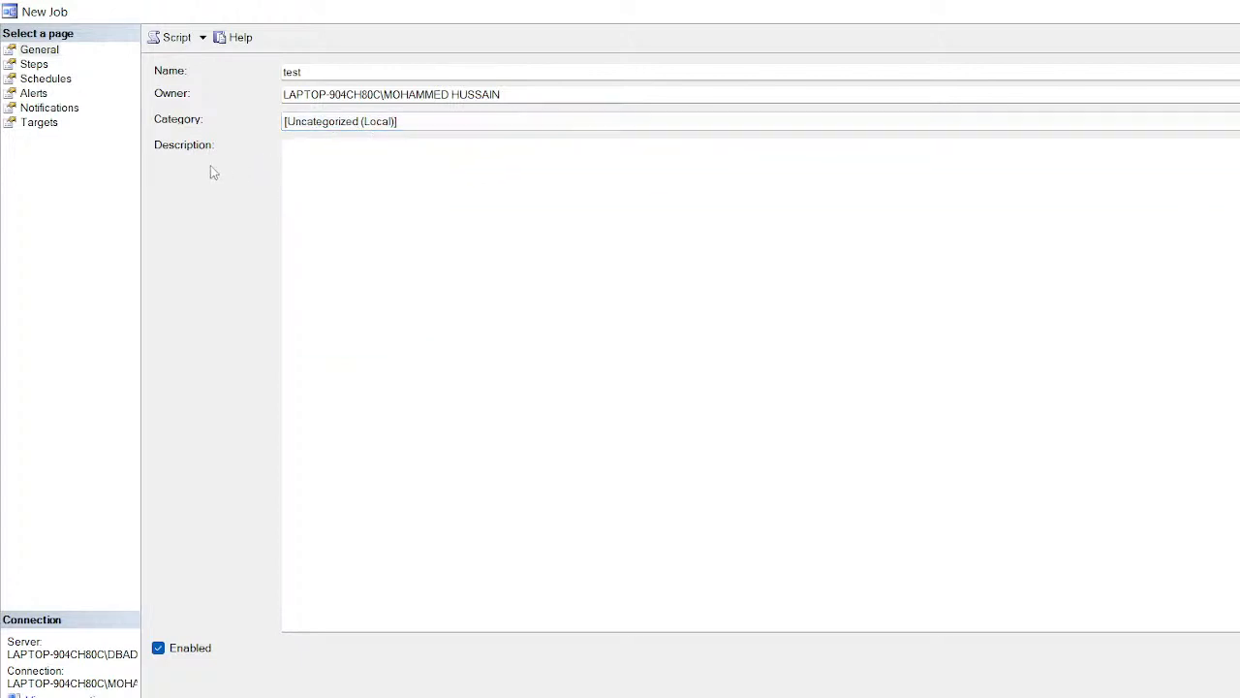
{"action": "left_click", "coordinate": [34, 64]}
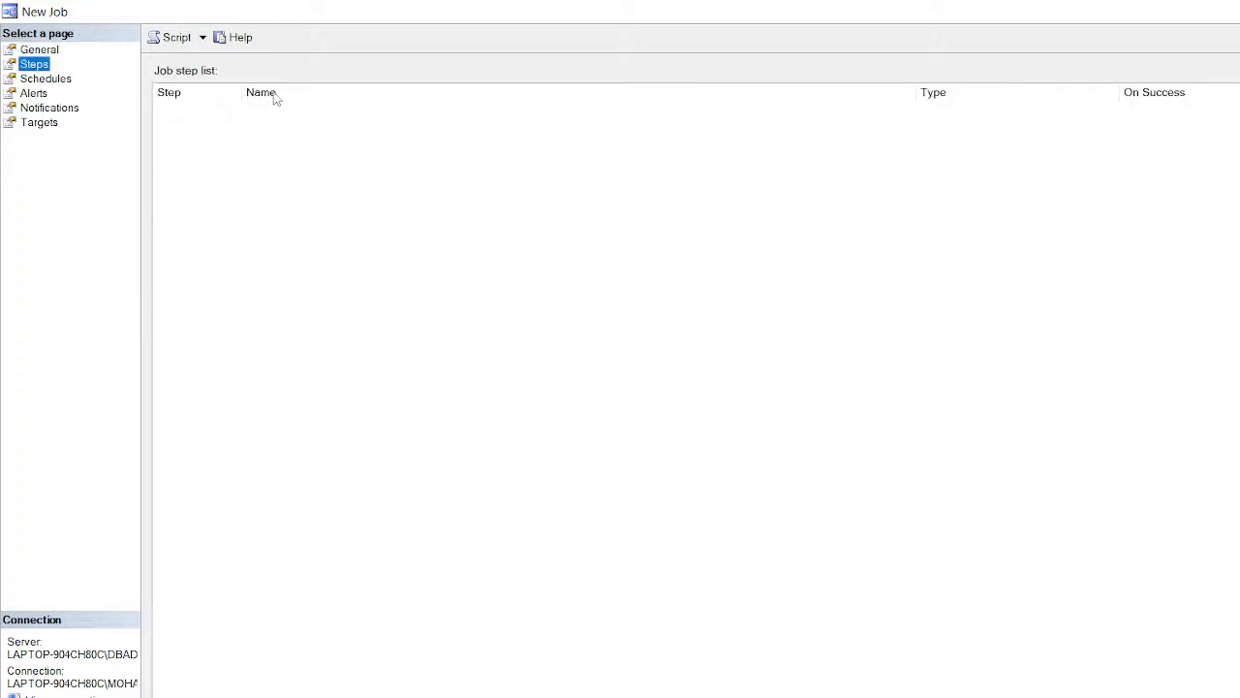
Step: Add a new step to the test job from the Steps page
{"action": "left_click", "coordinate": [201, 697]}
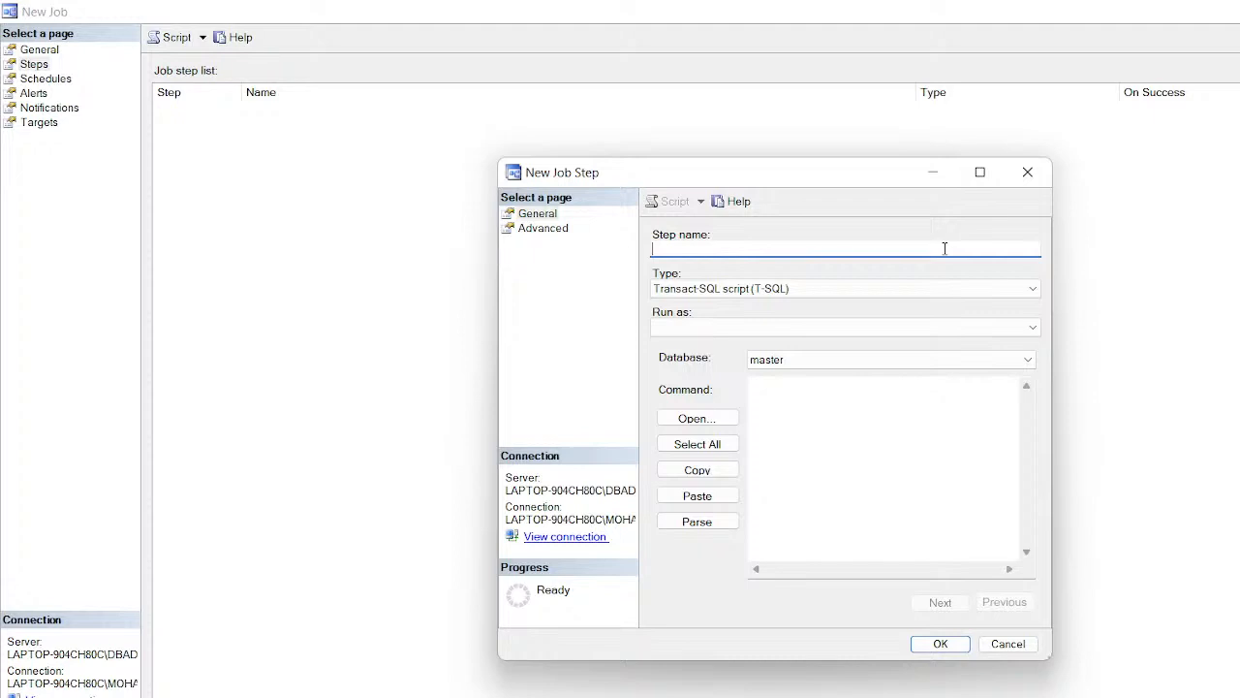
Step: Name the step 'step 1' with command 'use master go dbcc checkdb', then view its Advanced settings
{"action": "type", "text": "step 1"}
{"action": "left_click", "coordinate": [895, 422]}
{"action": "type", "text": "use"}
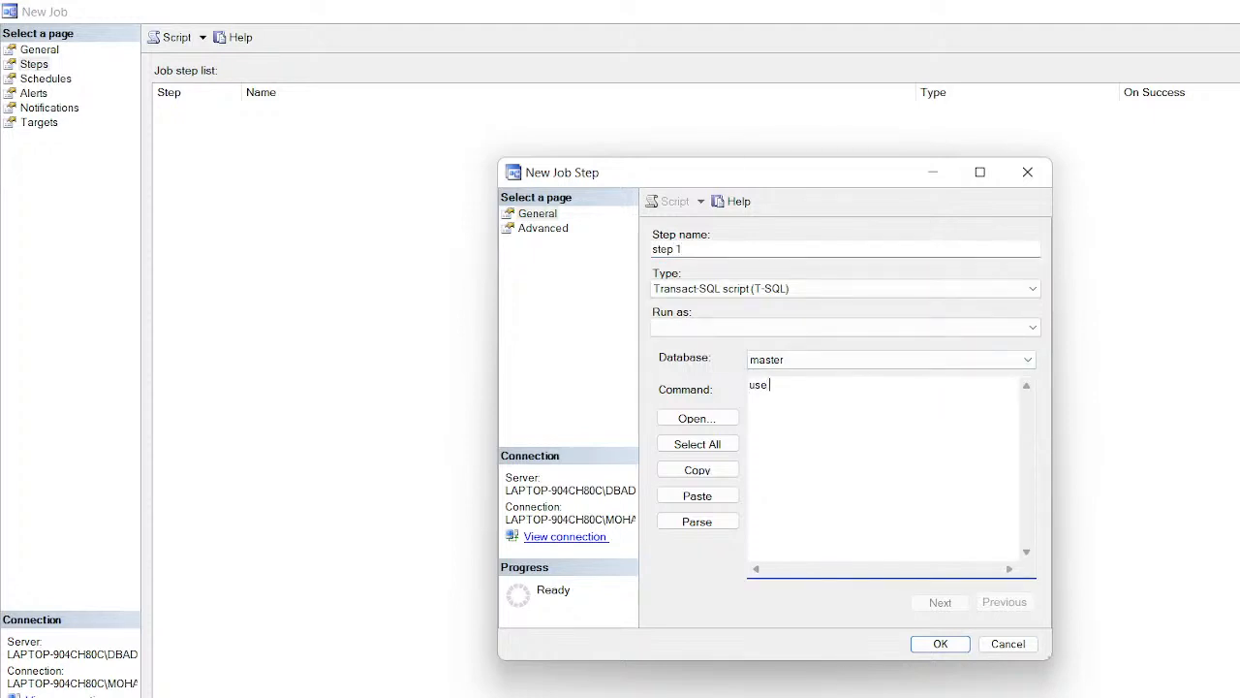
{"action": "type", "text": " master "}
{"action": "type", "text": "go "}
{"action": "type", "text": "dbcc"}
{"action": "type", "text": " checkdb"}
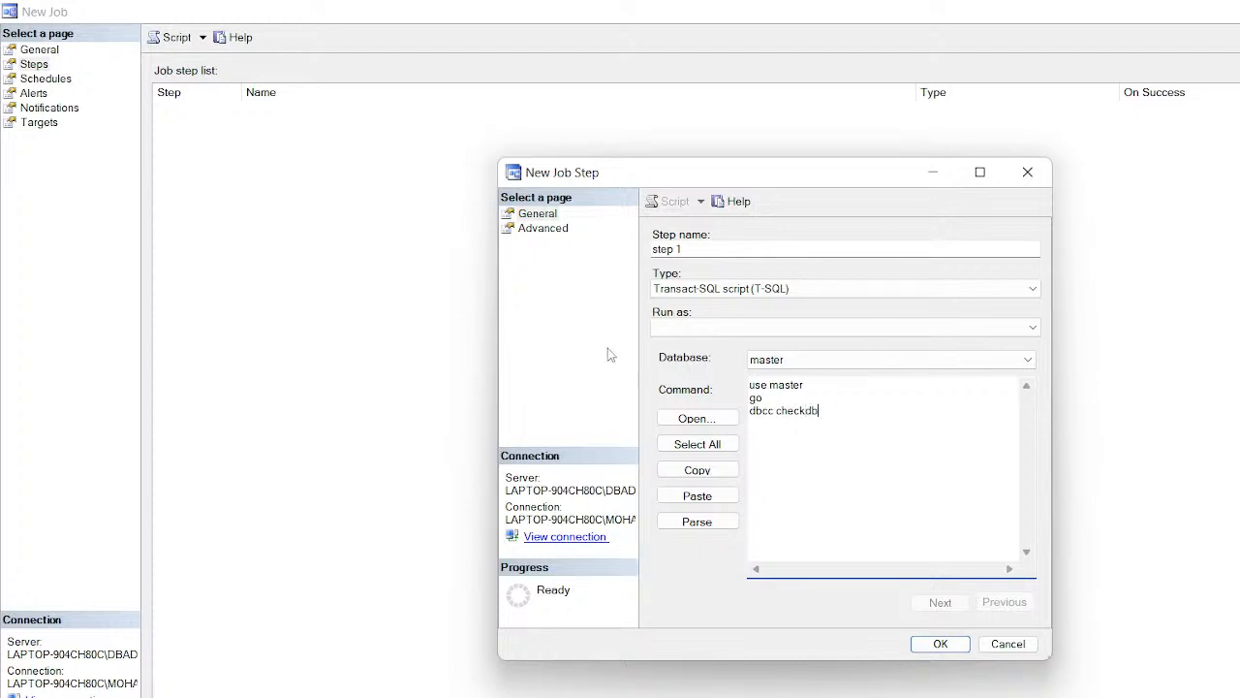
{"action": "left_click", "coordinate": [542, 227]}
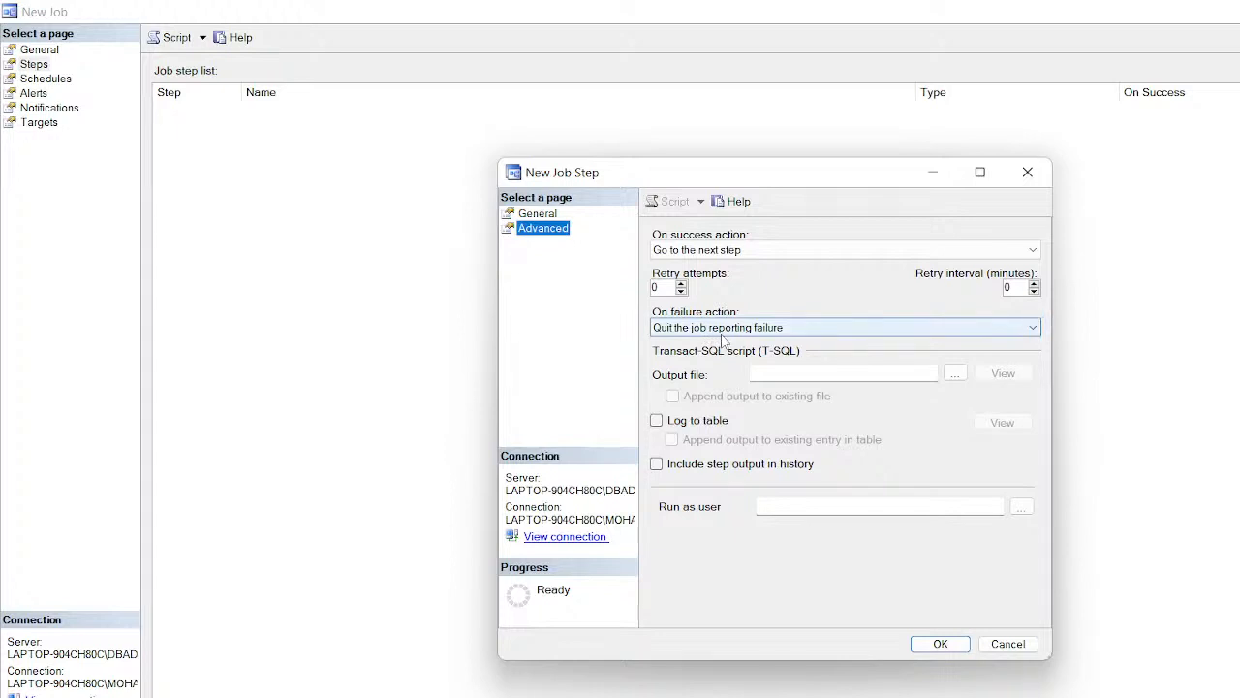
Step: Keep 'Quit the job reporting failure' on failure, leave logging and output file unset, and save step 1
{"action": "left_click", "coordinate": [796, 330]}
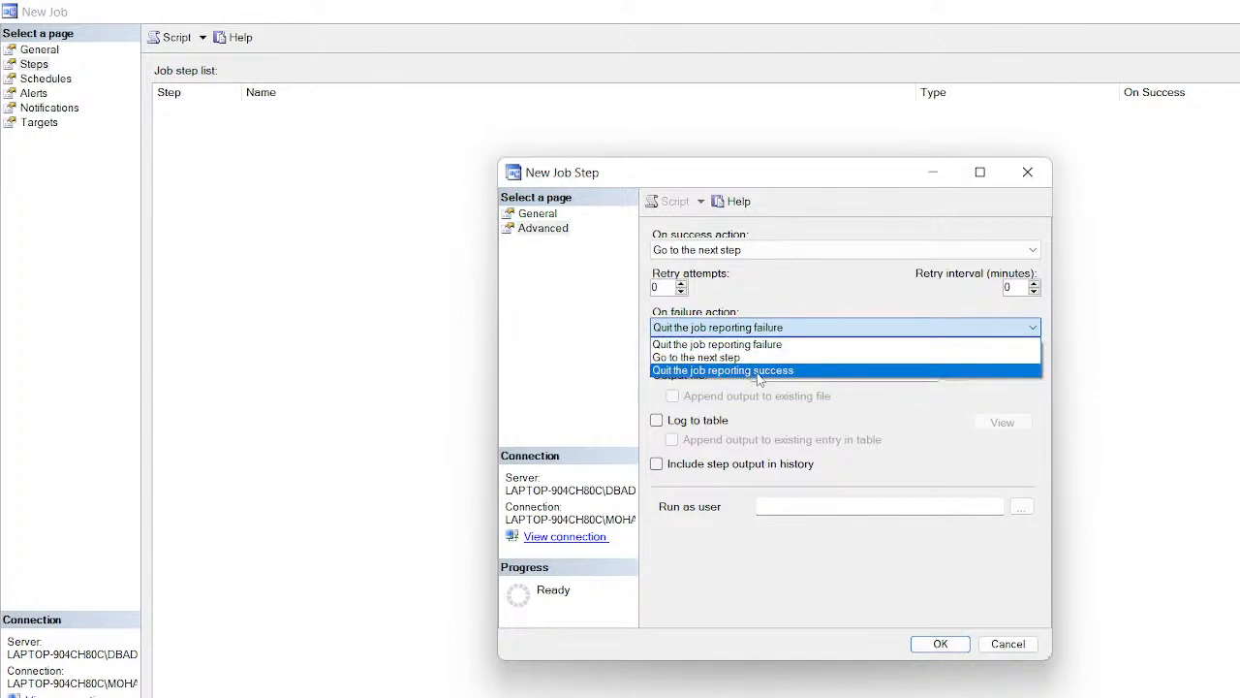
{"action": "left_click", "coordinate": [810, 346]}
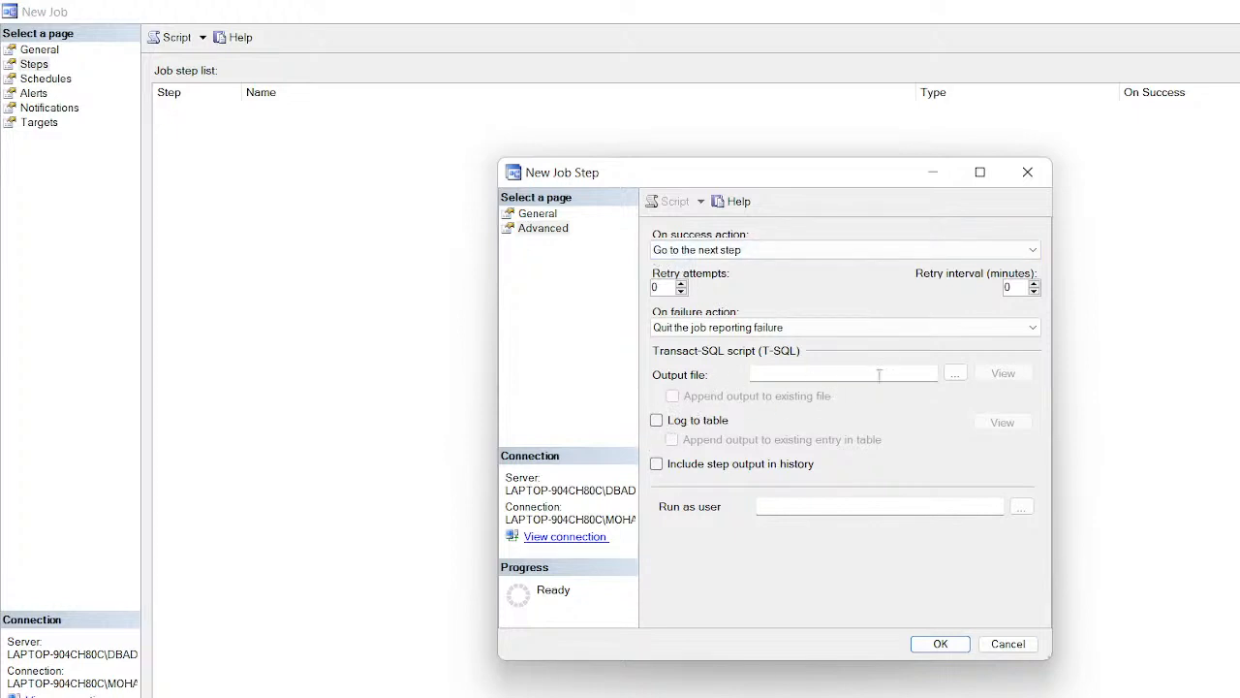
{"action": "left_click", "coordinate": [656, 420]}
{"action": "left_click", "coordinate": [656, 419]}
{"action": "left_click", "coordinate": [954, 374]}
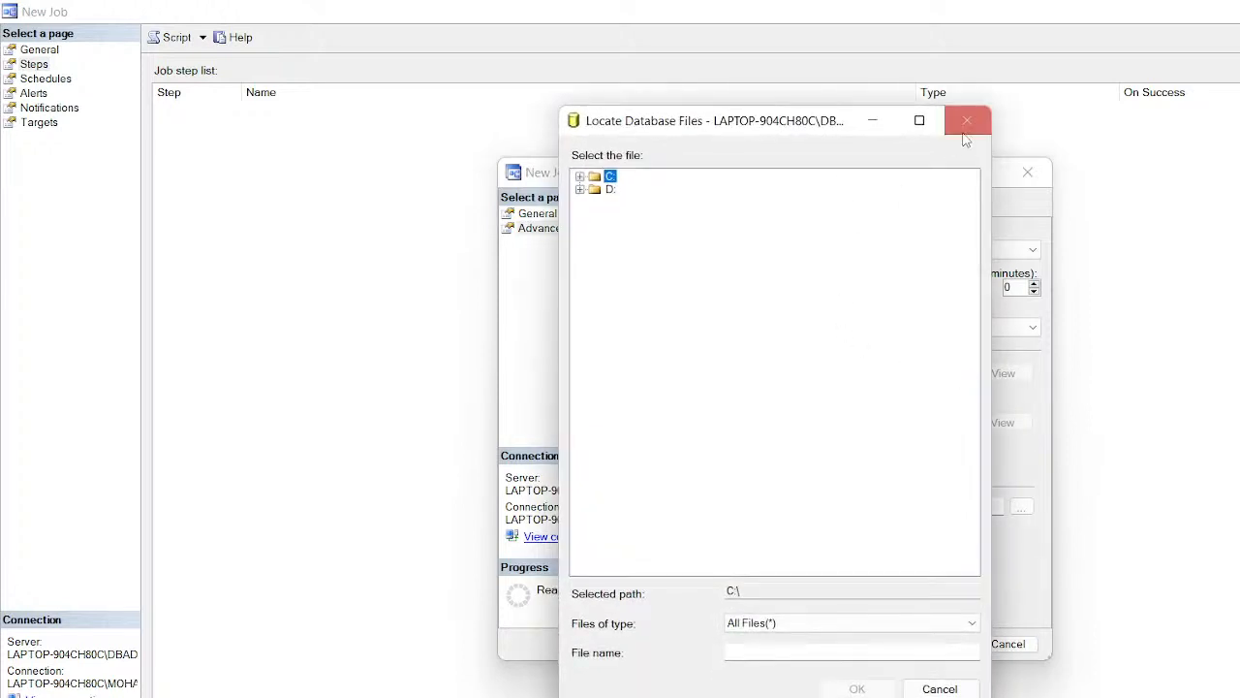
{"action": "left_click", "coordinate": [967, 123]}
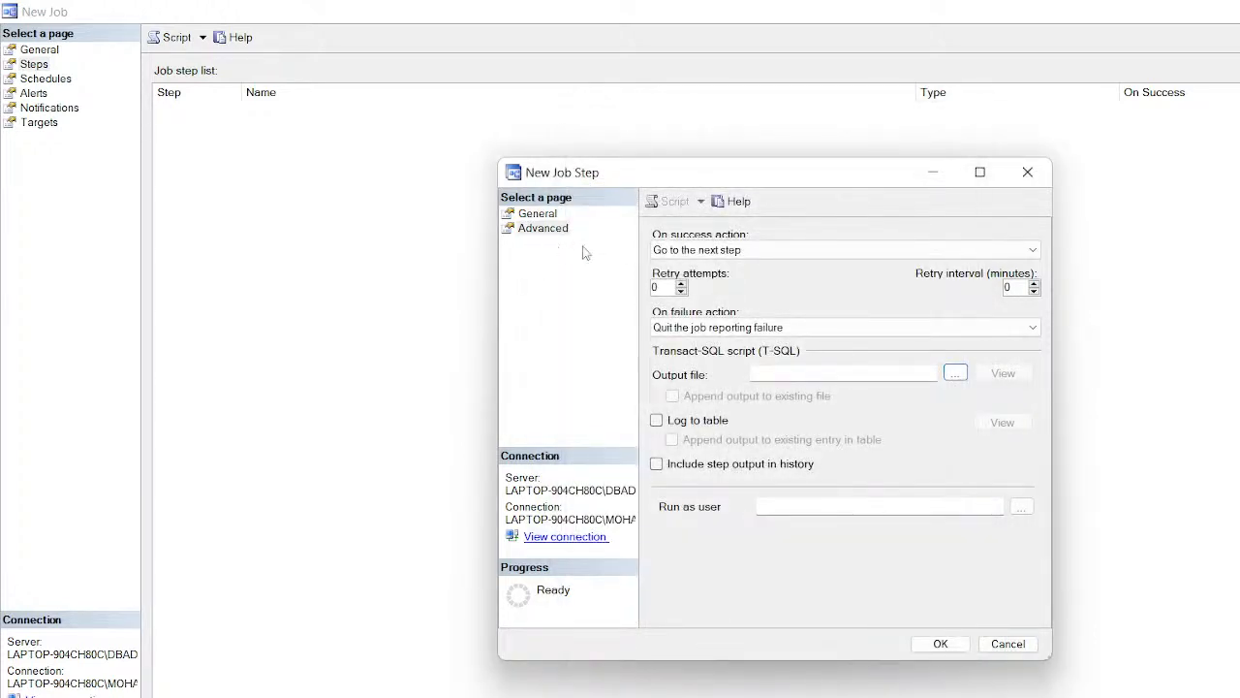
{"action": "left_click", "coordinate": [944, 645]}
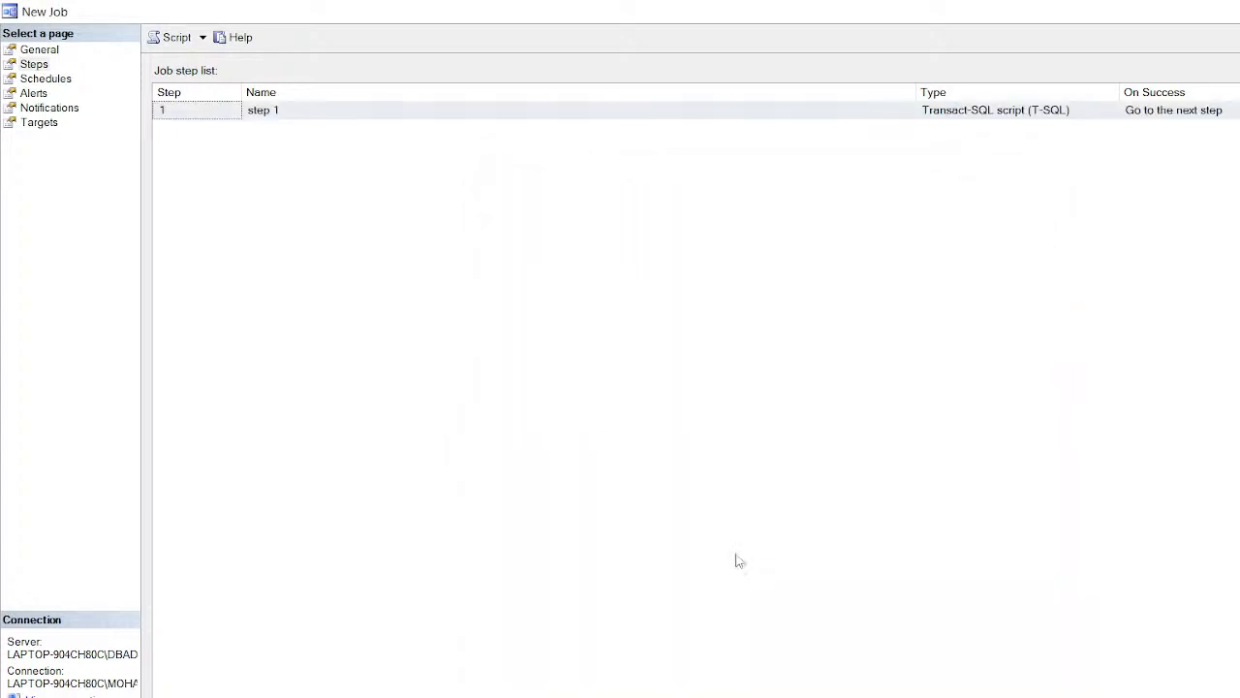
Step: Return to the job's Steps list and begin a second new step
{"action": "left_click", "coordinate": [48, 80]}
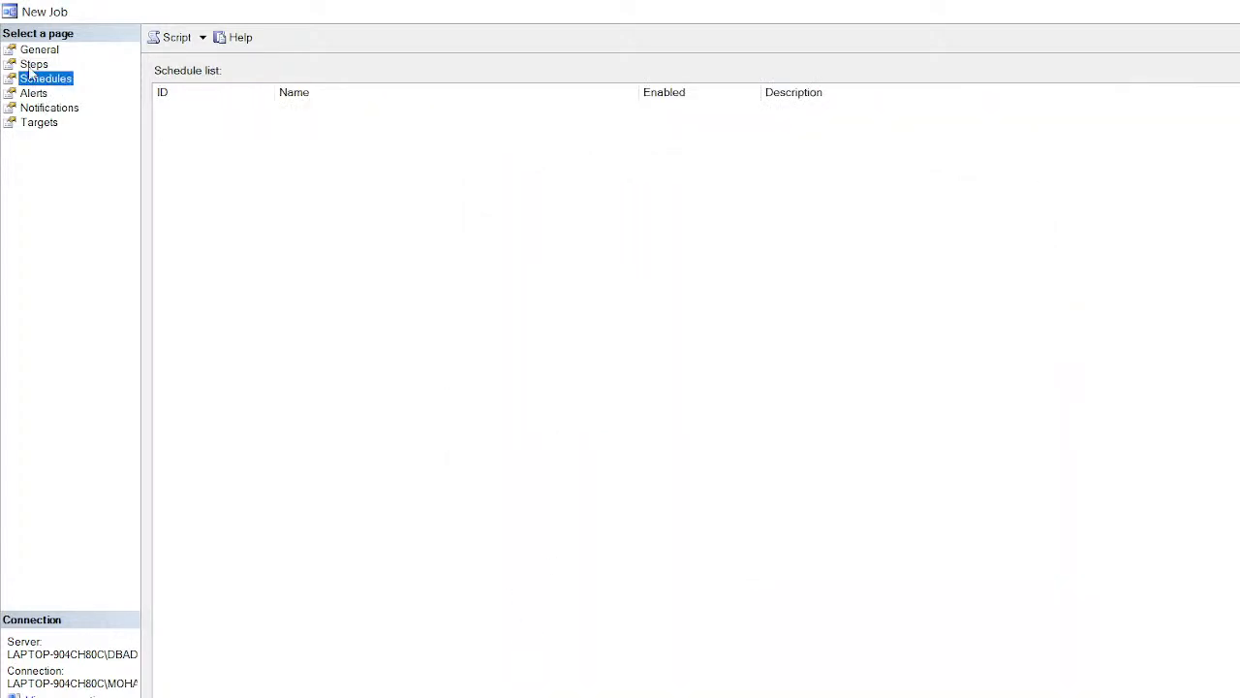
{"action": "left_click", "coordinate": [33, 66]}
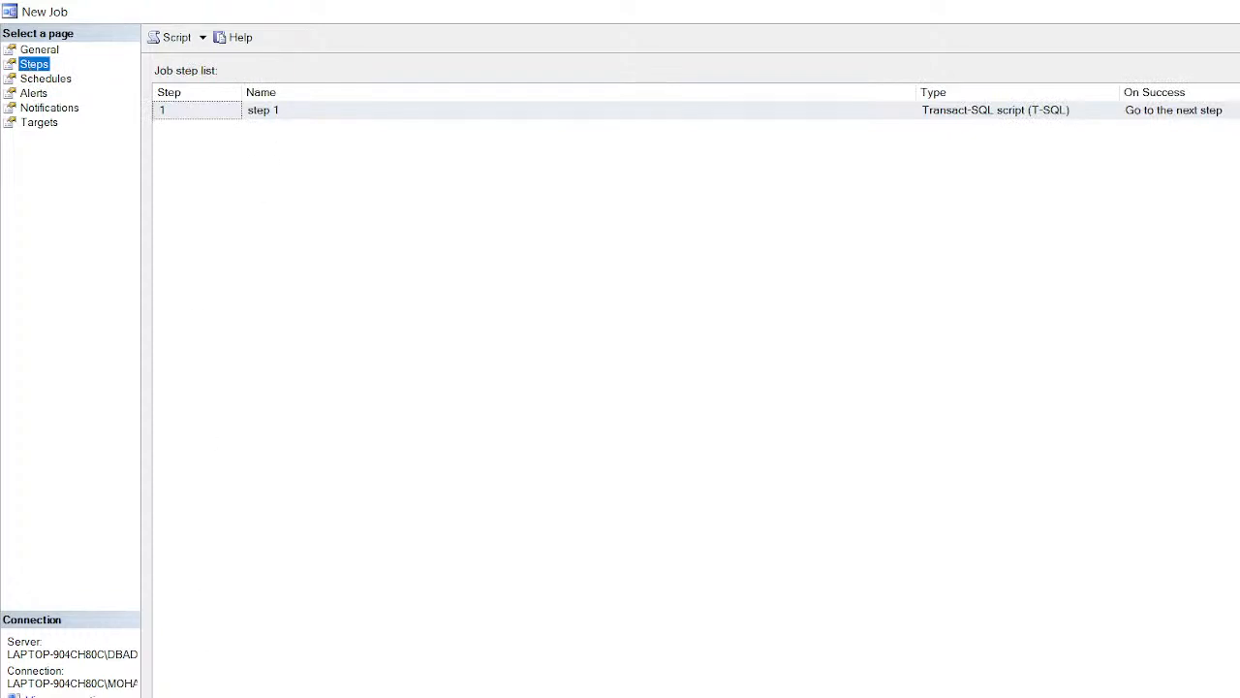
{"action": "left_click", "coordinate": [466, 693]}
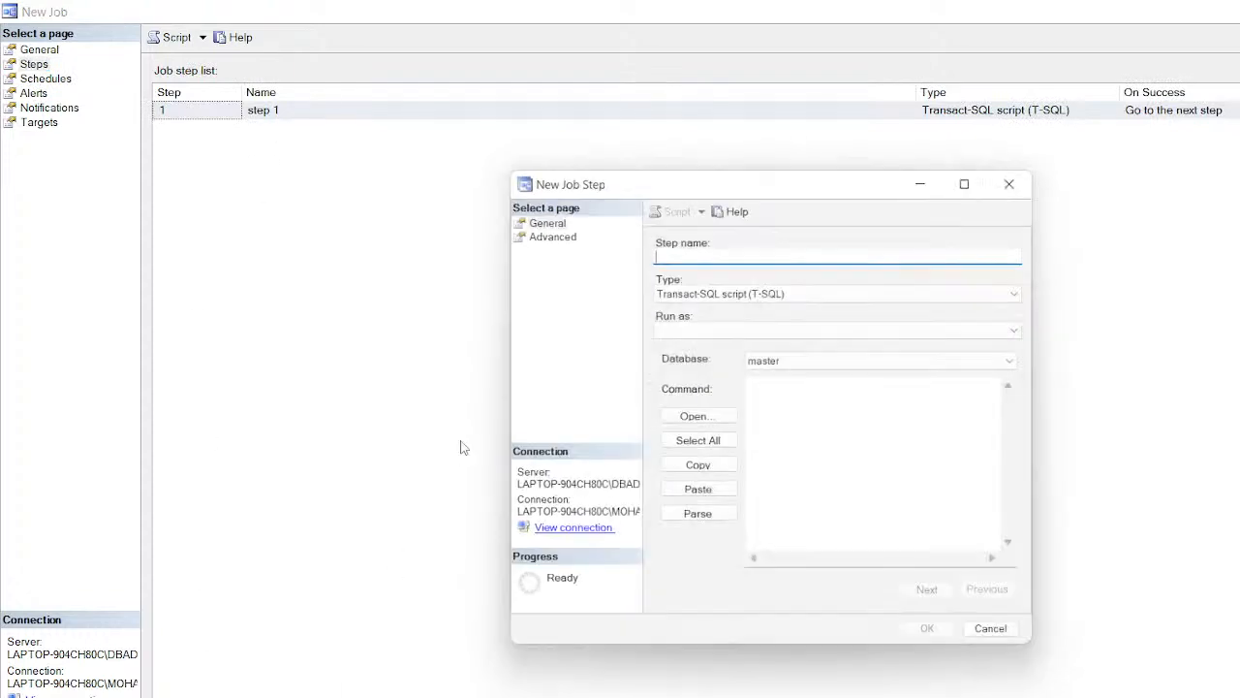
Step: Enter 'step 2' with command 'select * from sys.masterfiles' and confirm it parses successfully
{"action": "type", "text": "step 2"}
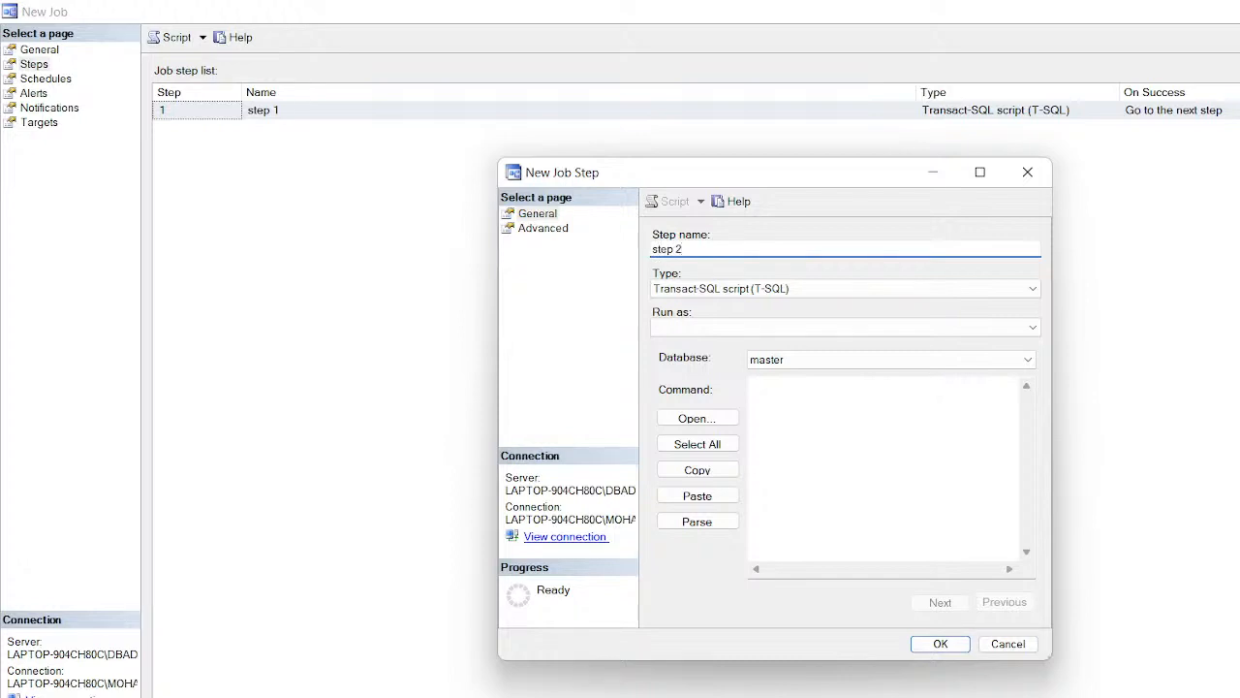
{"action": "left_click", "coordinate": [754, 330]}
{"action": "left_click", "coordinate": [754, 329]}
{"action": "left_click", "coordinate": [781, 403]}
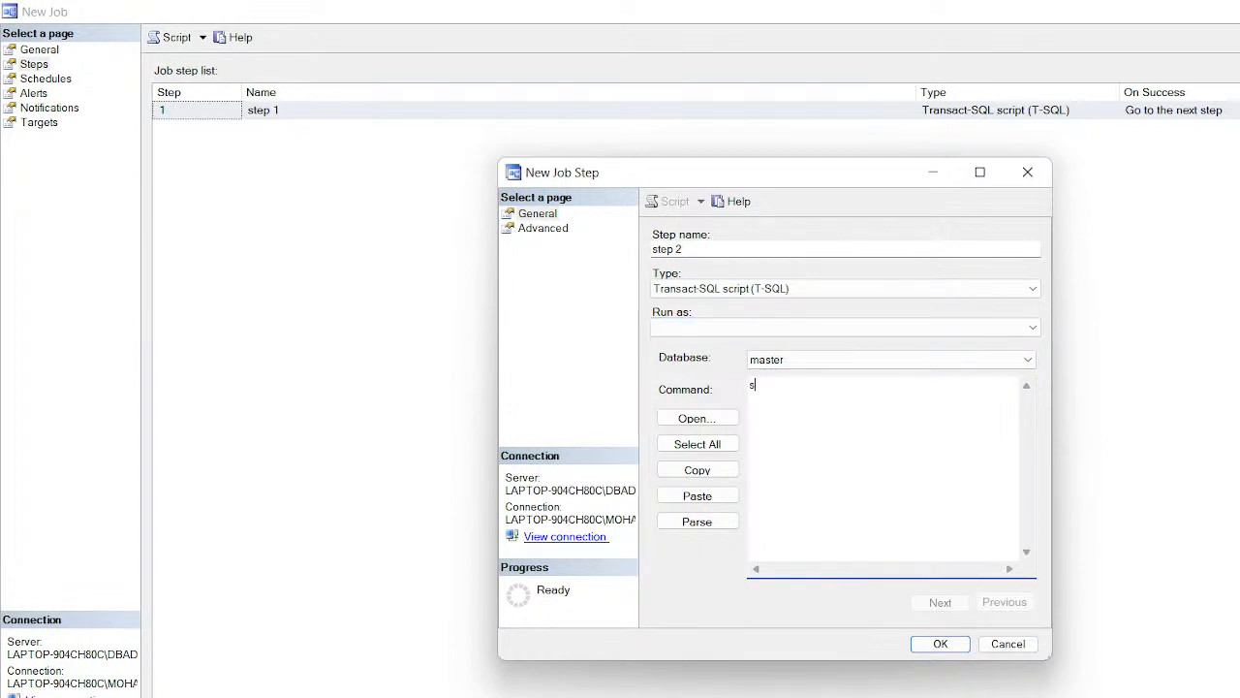
{"action": "type", "text": "sq"}
{"action": "key", "text": "BackSpace"}
{"action": "type", "text": "elec"}
{"action": "type", "text": "t * from sys.masterfiles"}
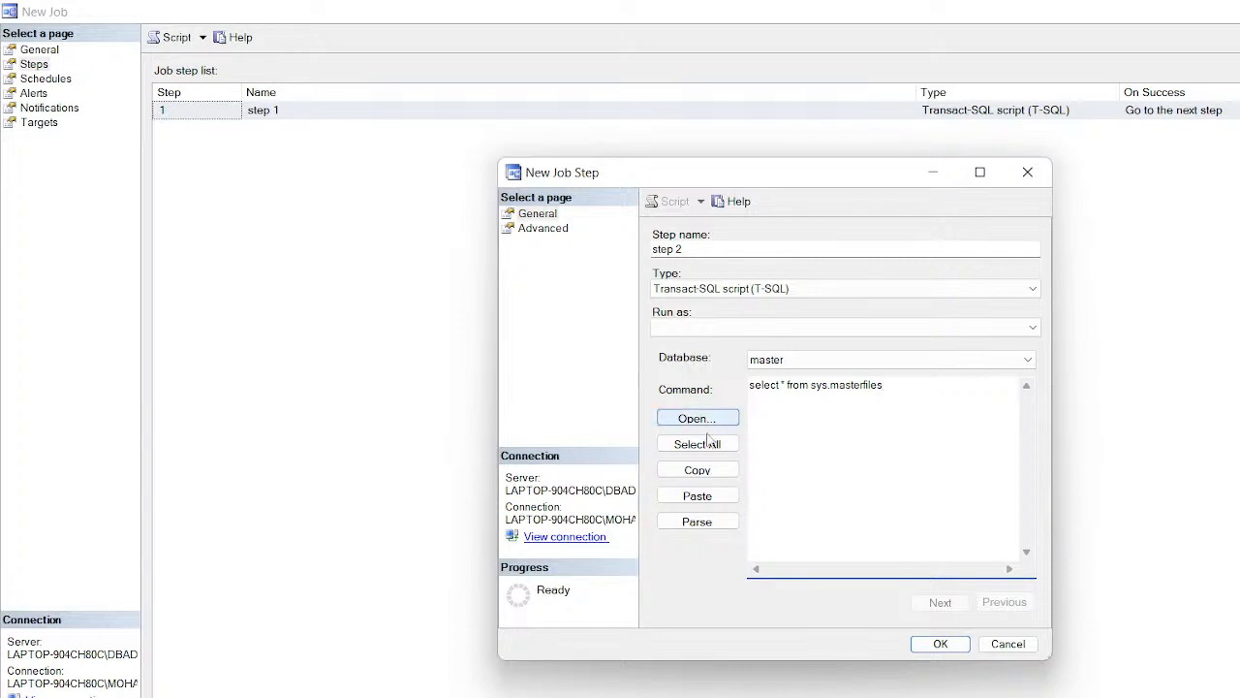
{"action": "left_click", "coordinate": [698, 521]}
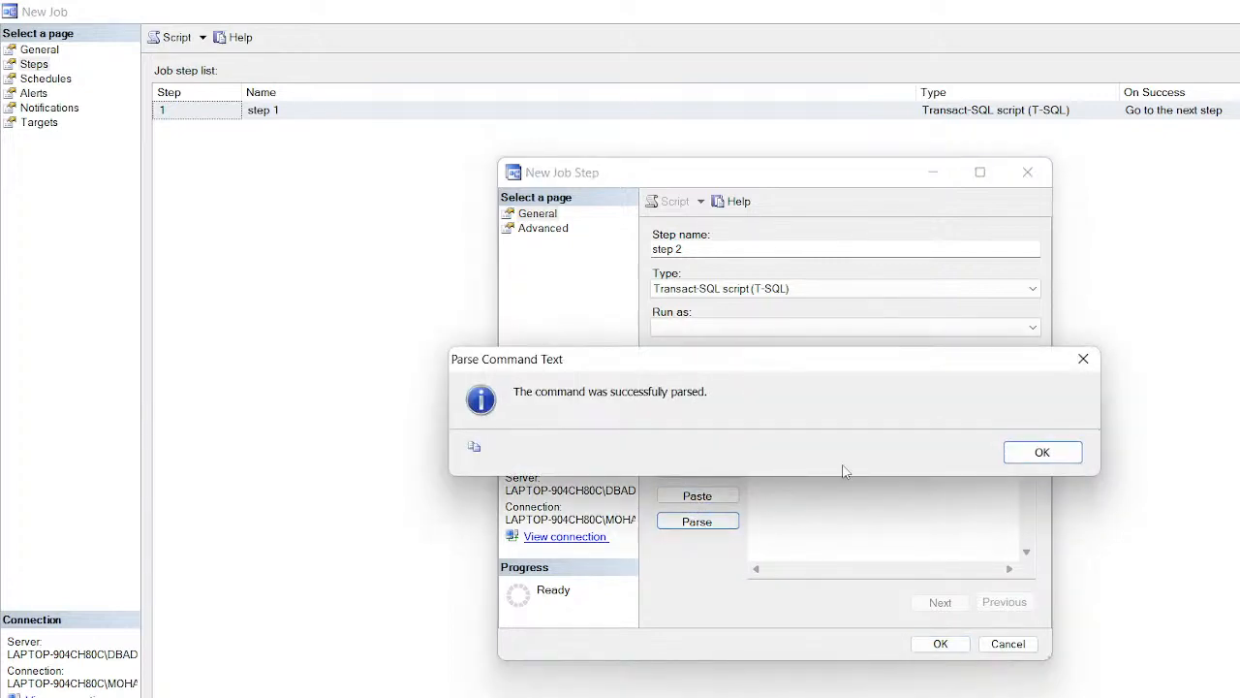
{"action": "left_click", "coordinate": [1029, 453]}
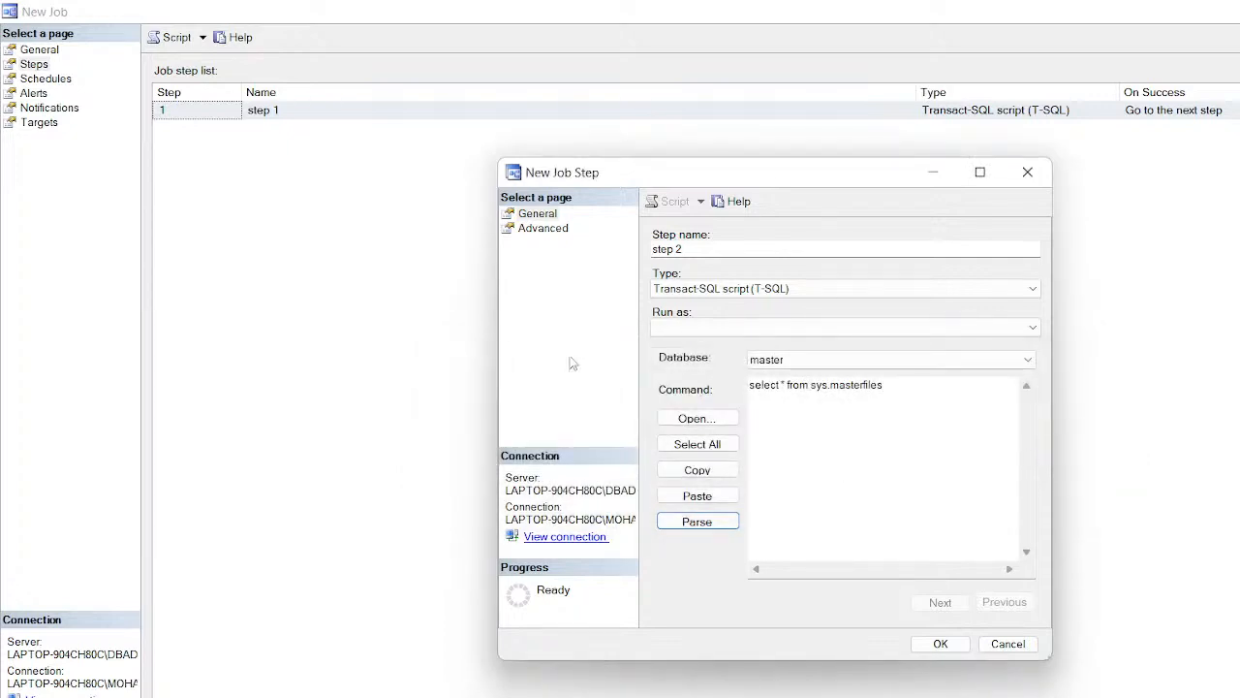
Step: Set step 2's on-success action to 'Quit the job reporting success' and open the output-file browser
{"action": "left_click", "coordinate": [543, 230]}
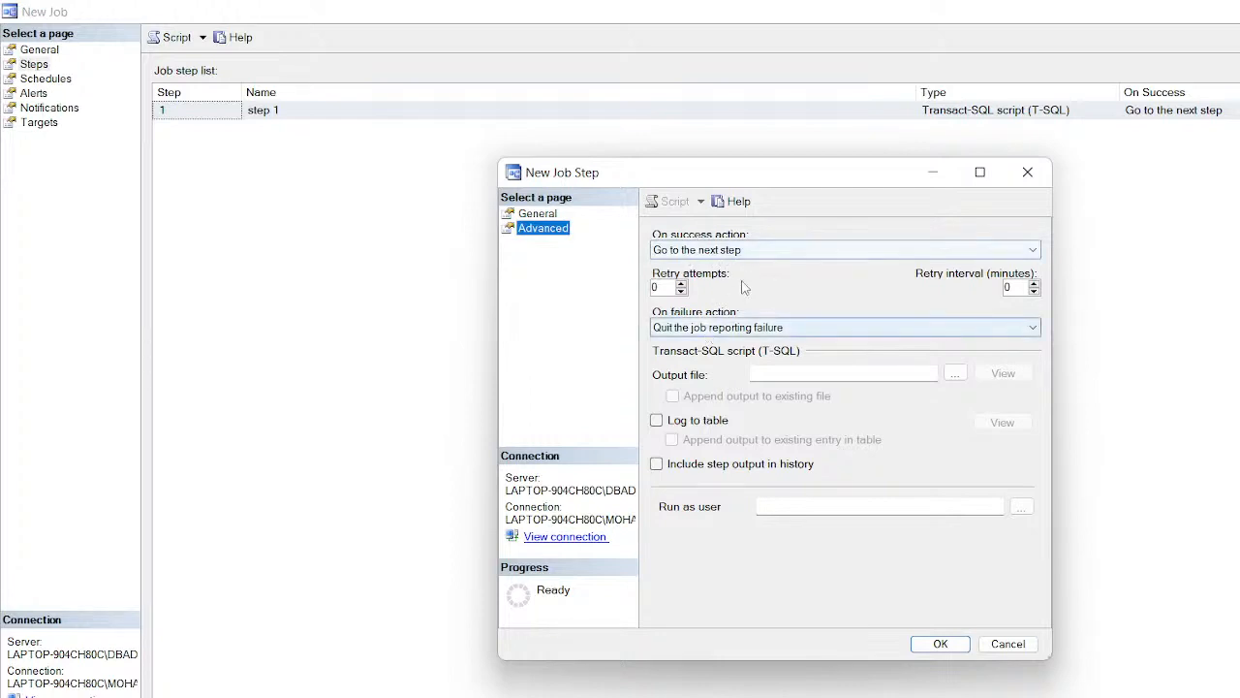
{"action": "left_click", "coordinate": [776, 254]}
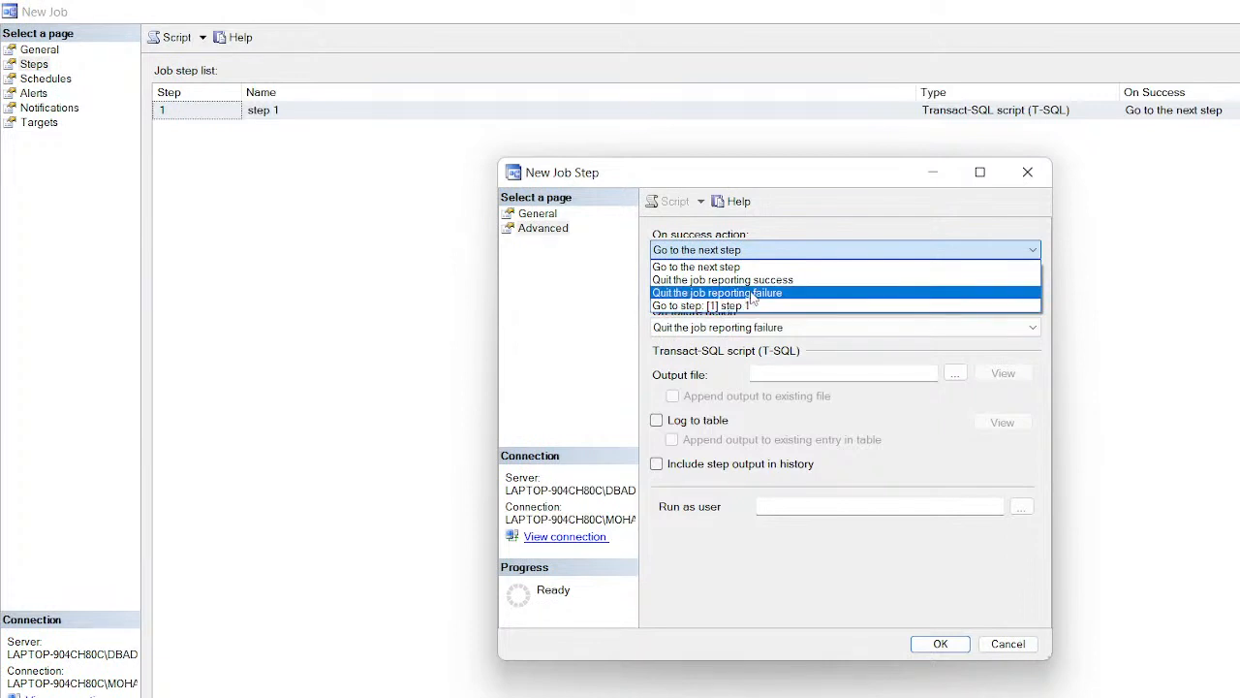
{"action": "left_click", "coordinate": [761, 280]}
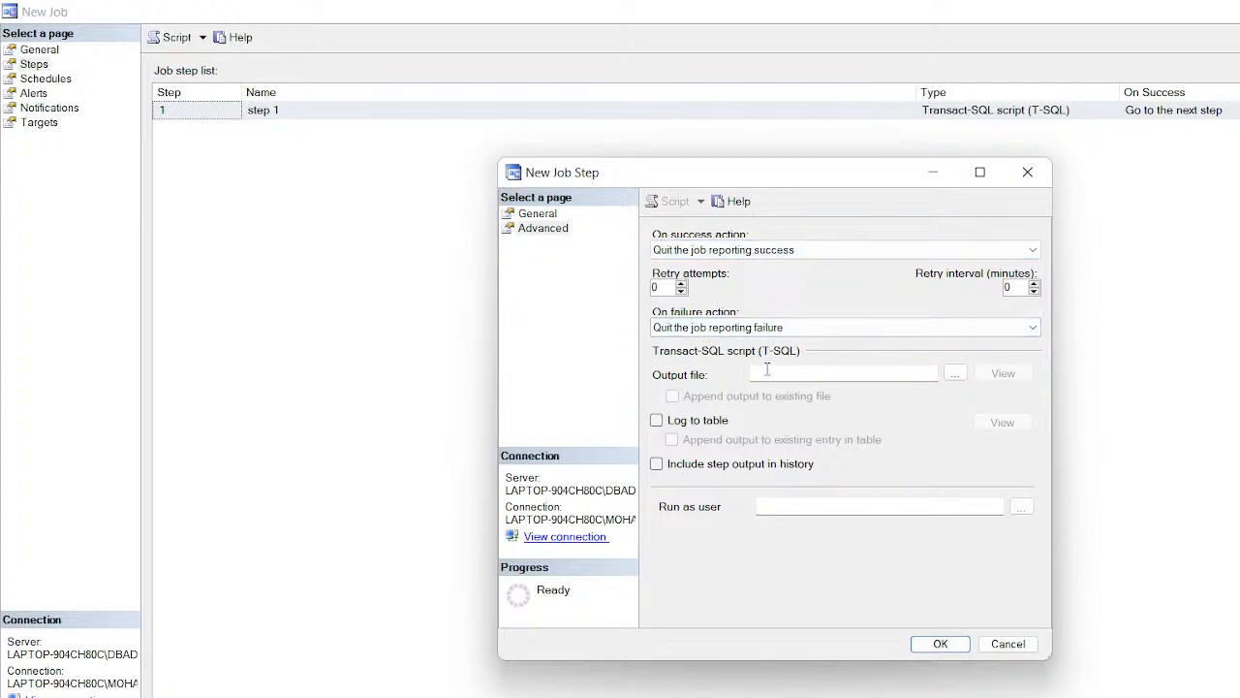
{"action": "left_click", "coordinate": [955, 373]}
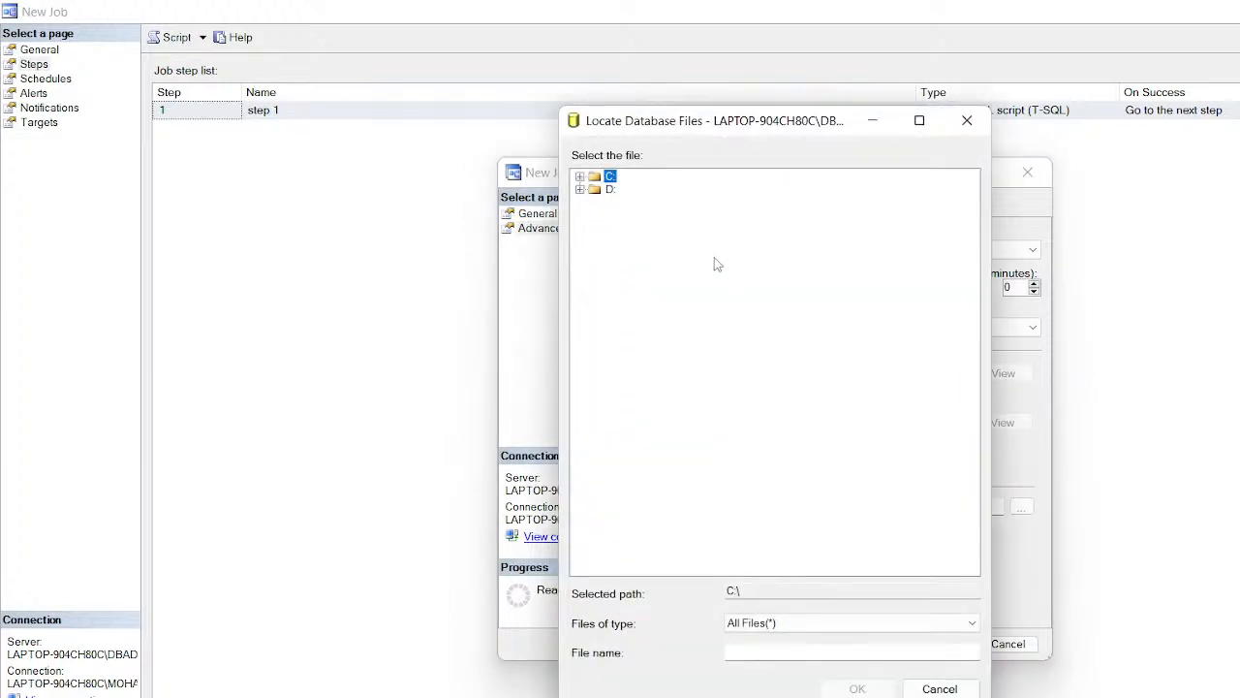
Step: Set step 2's output file to C:\setup\outputsql, then open the run-as user picker
{"action": "left_click", "coordinate": [581, 190]}
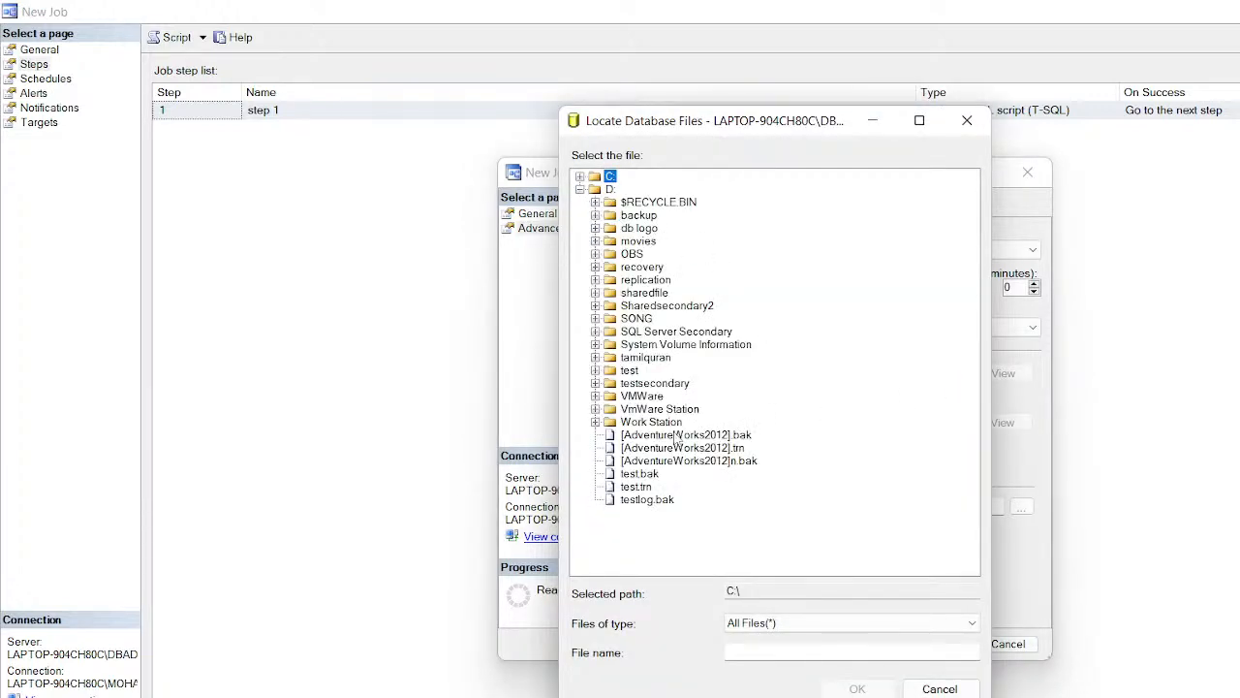
{"action": "left_click", "coordinate": [580, 189]}
{"action": "left_click", "coordinate": [580, 177]}
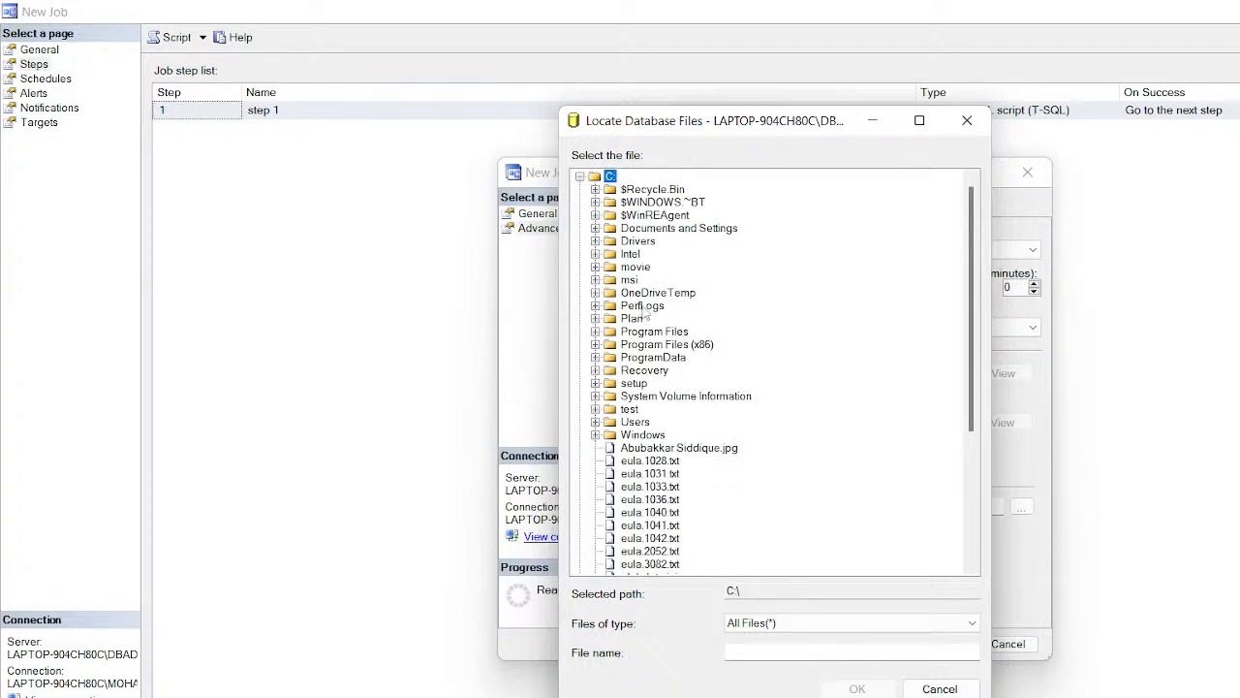
{"action": "left_click", "coordinate": [629, 383]}
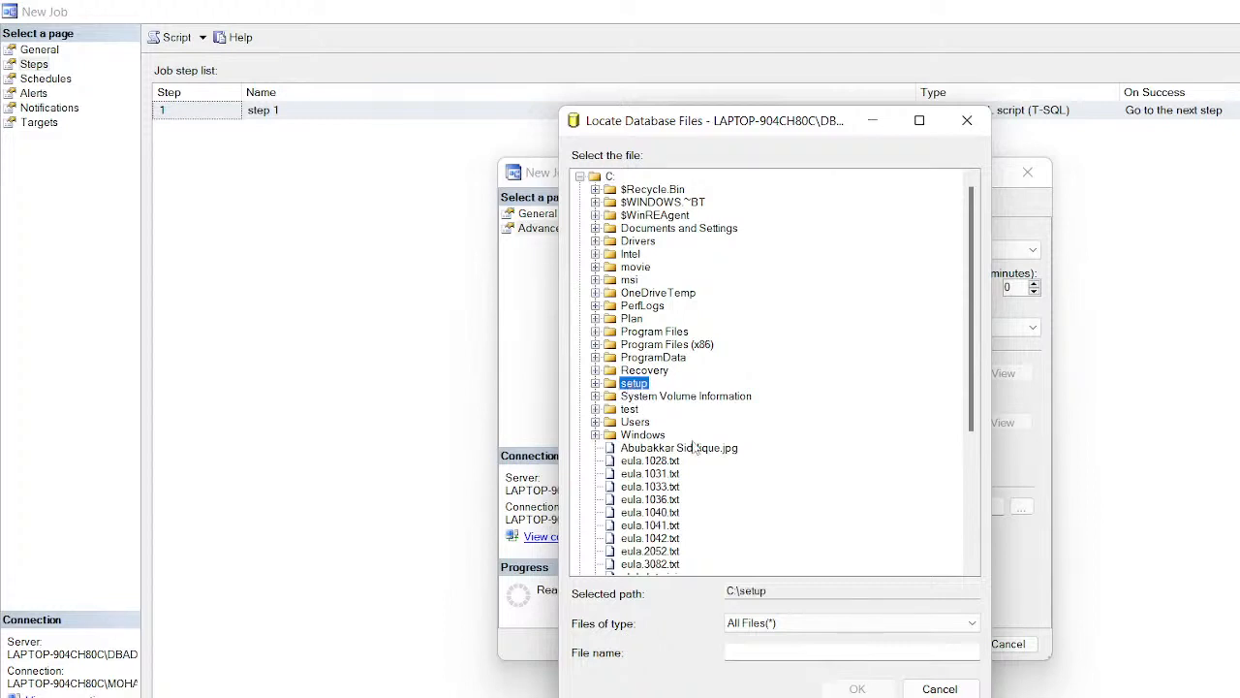
{"action": "left_click", "coordinate": [835, 655]}
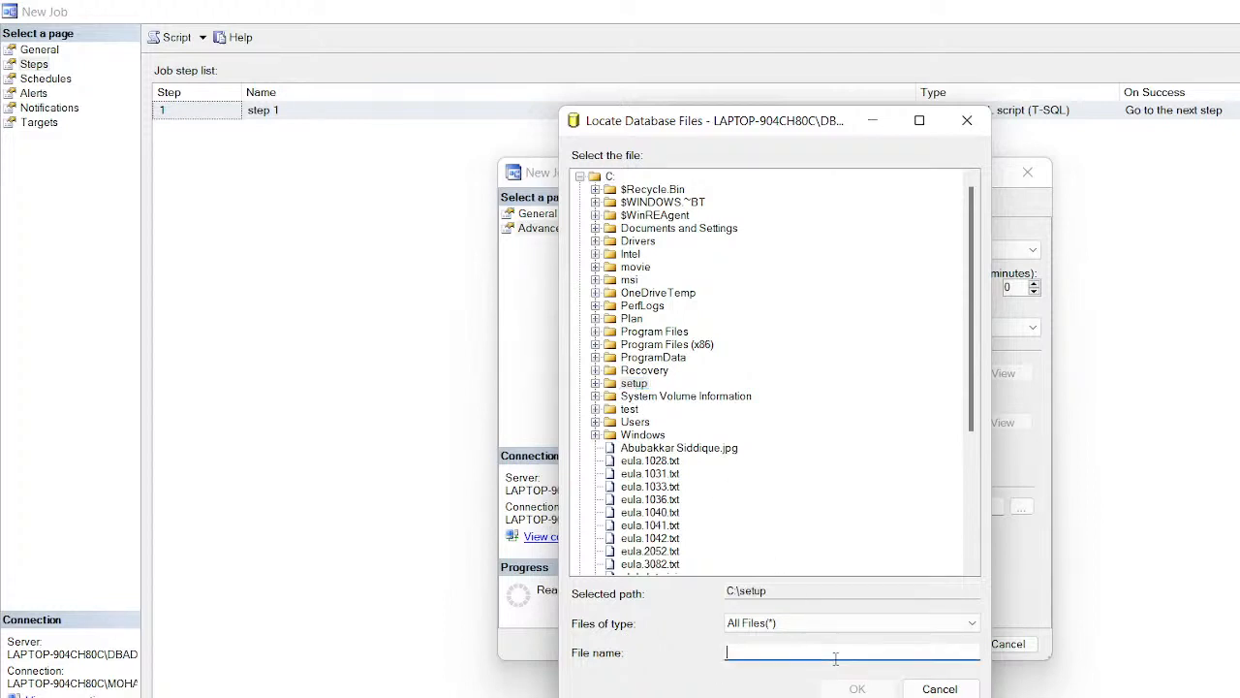
{"action": "type", "text": "outputsql"}
{"action": "left_click", "coordinate": [888, 687]}
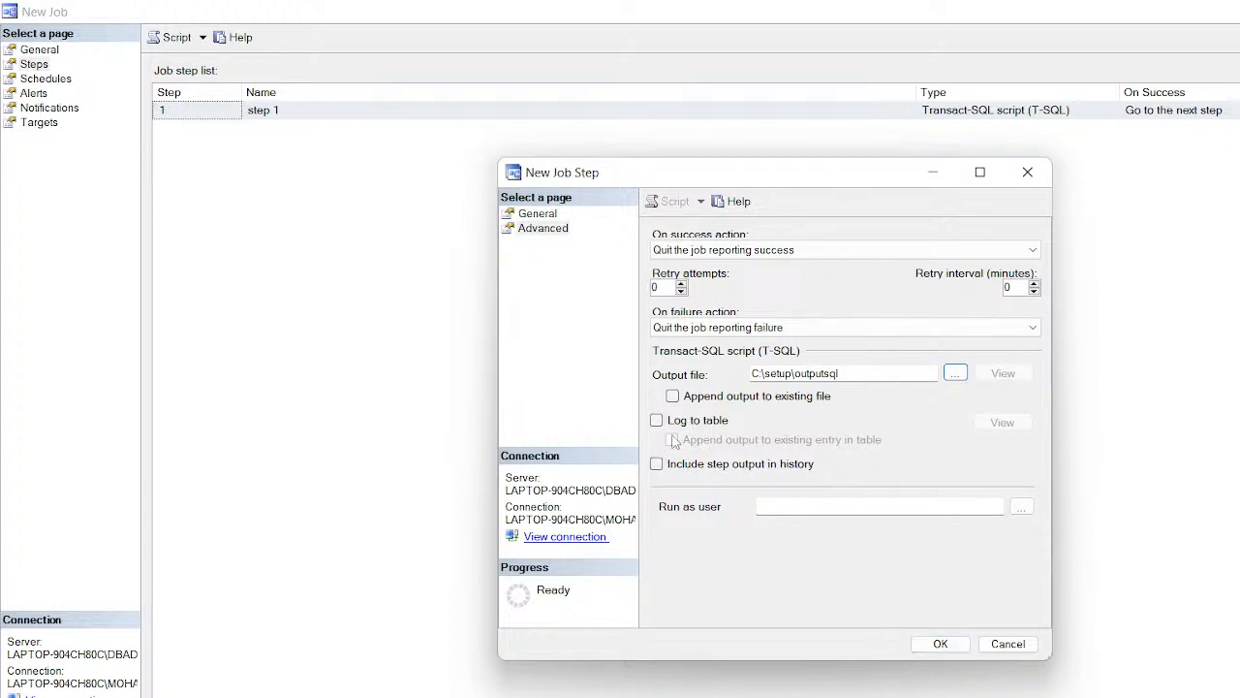
{"action": "left_click", "coordinate": [1022, 506]}
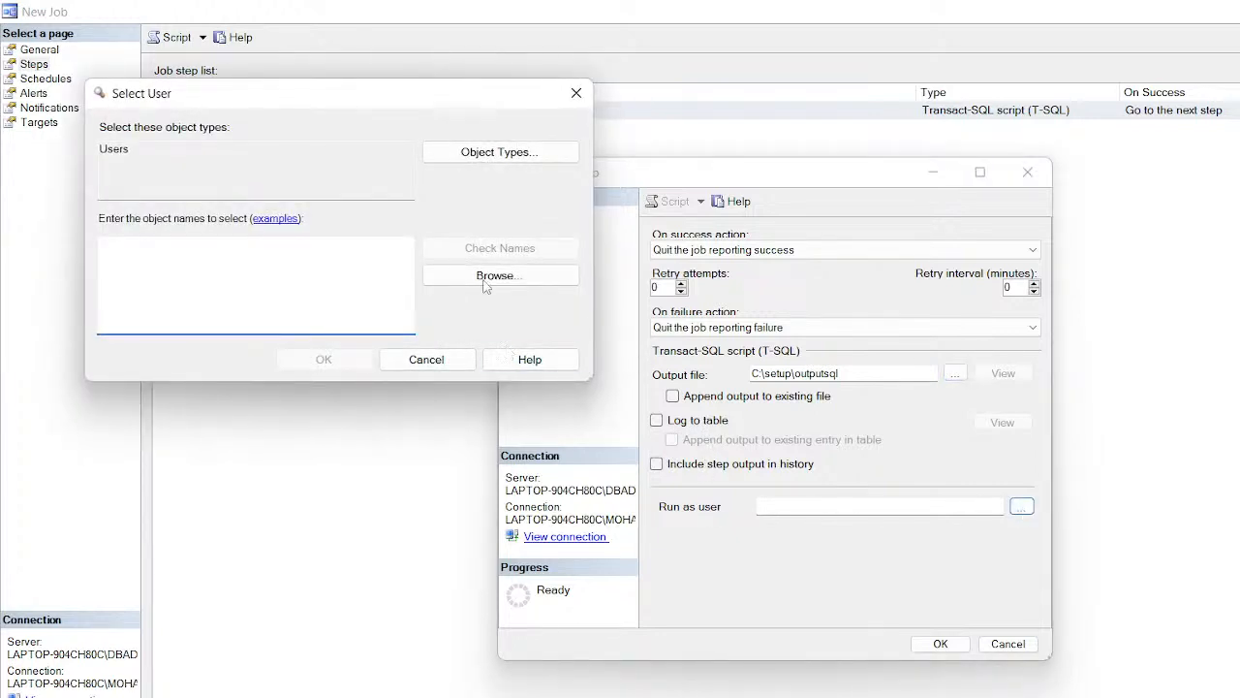
Step: Close the user picker without choosing anyone, save step 2, and show the job's Schedules page
{"action": "left_click", "coordinate": [576, 93]}
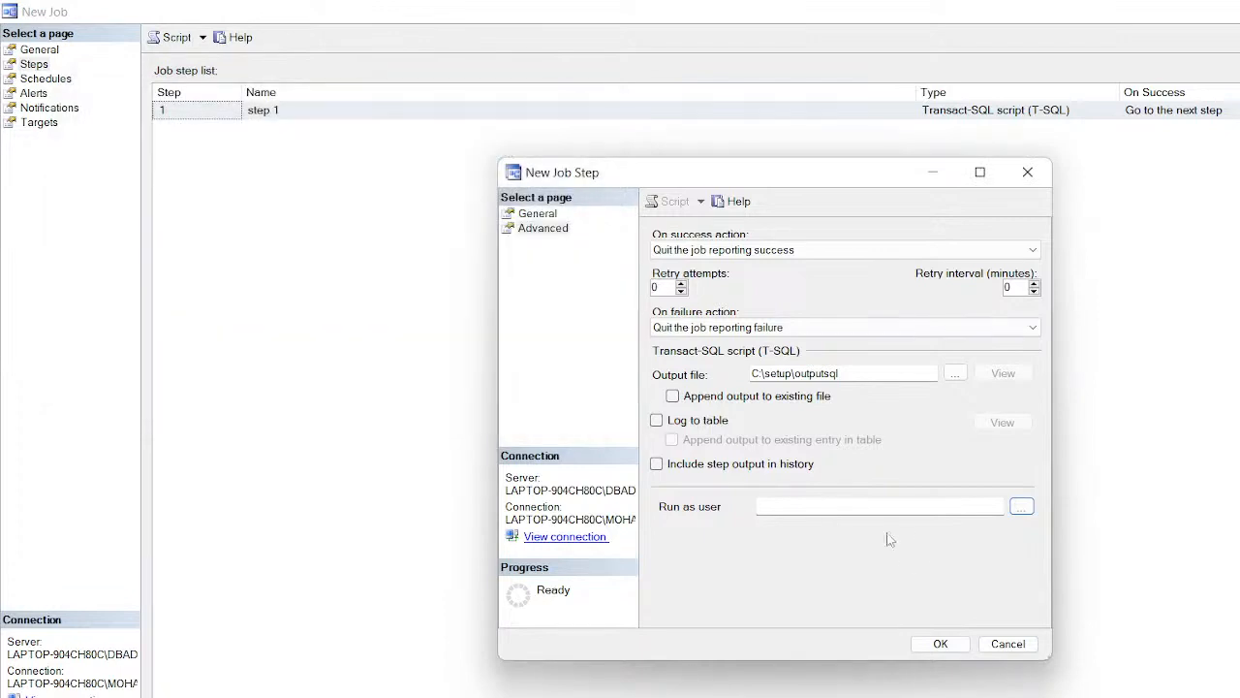
{"action": "left_click", "coordinate": [940, 643]}
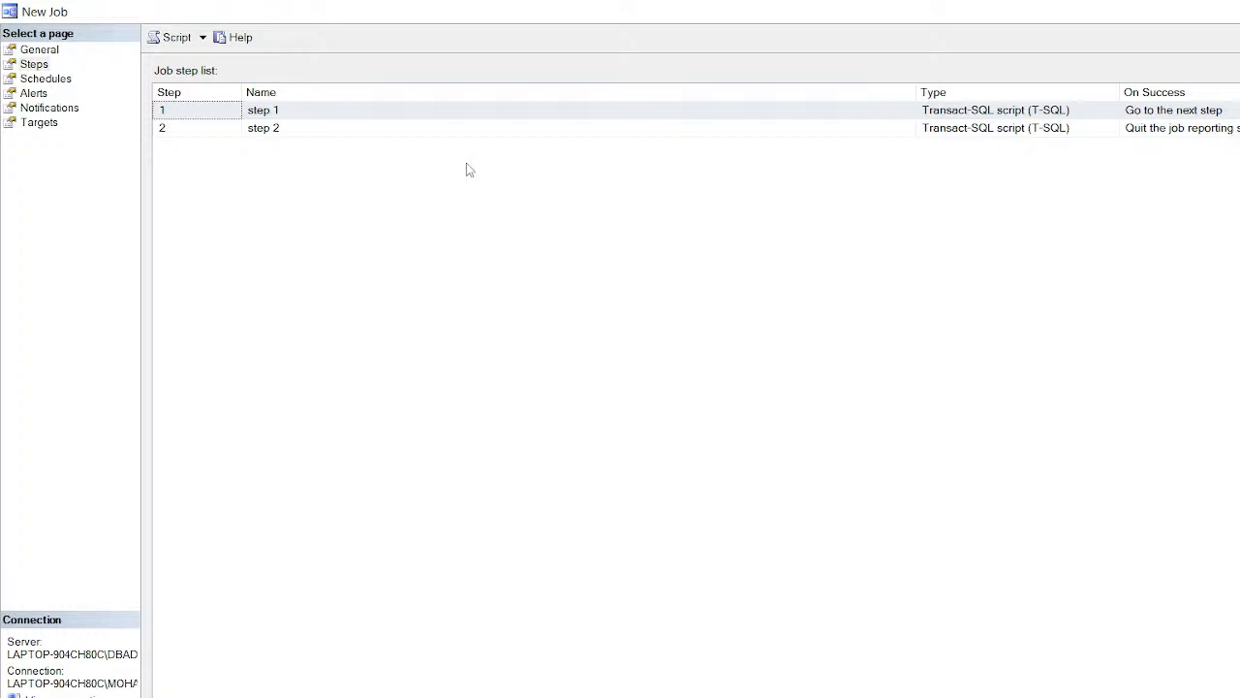
{"action": "left_click", "coordinate": [62, 80]}
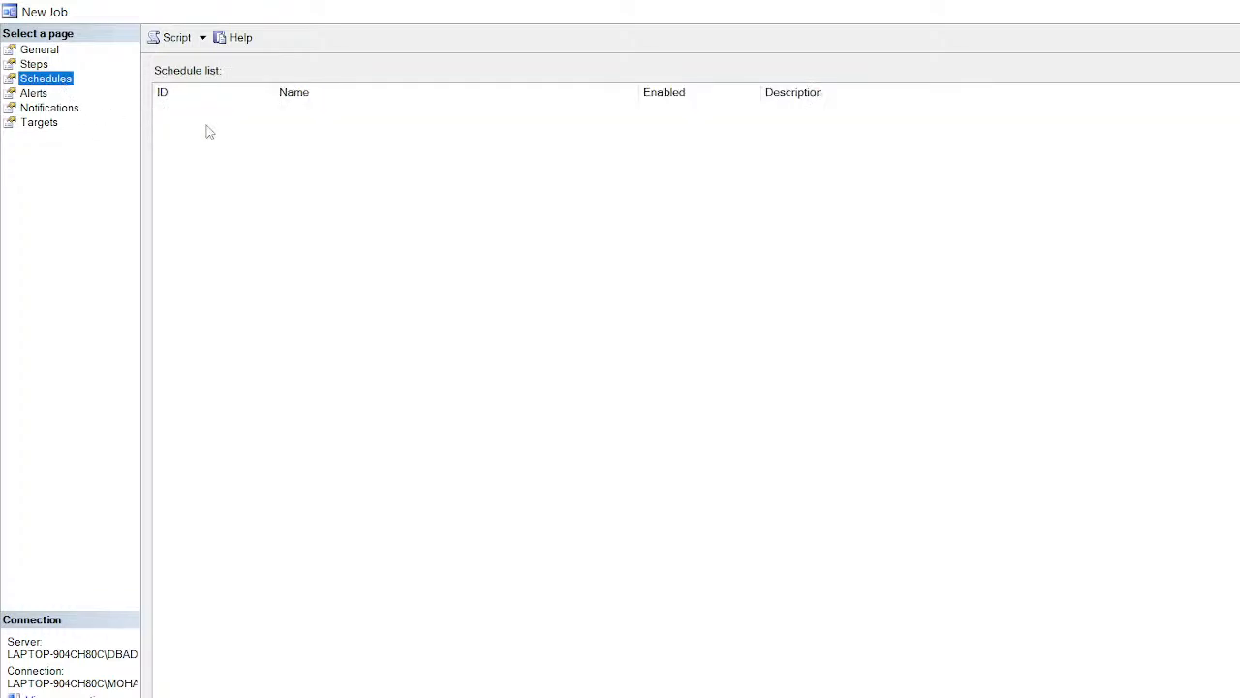
Step: Add schedule 'scedule' recurring weekly on Monday, Wednesday and Friday only, with Sunday cleared
{"action": "left_click", "coordinate": [213, 696]}
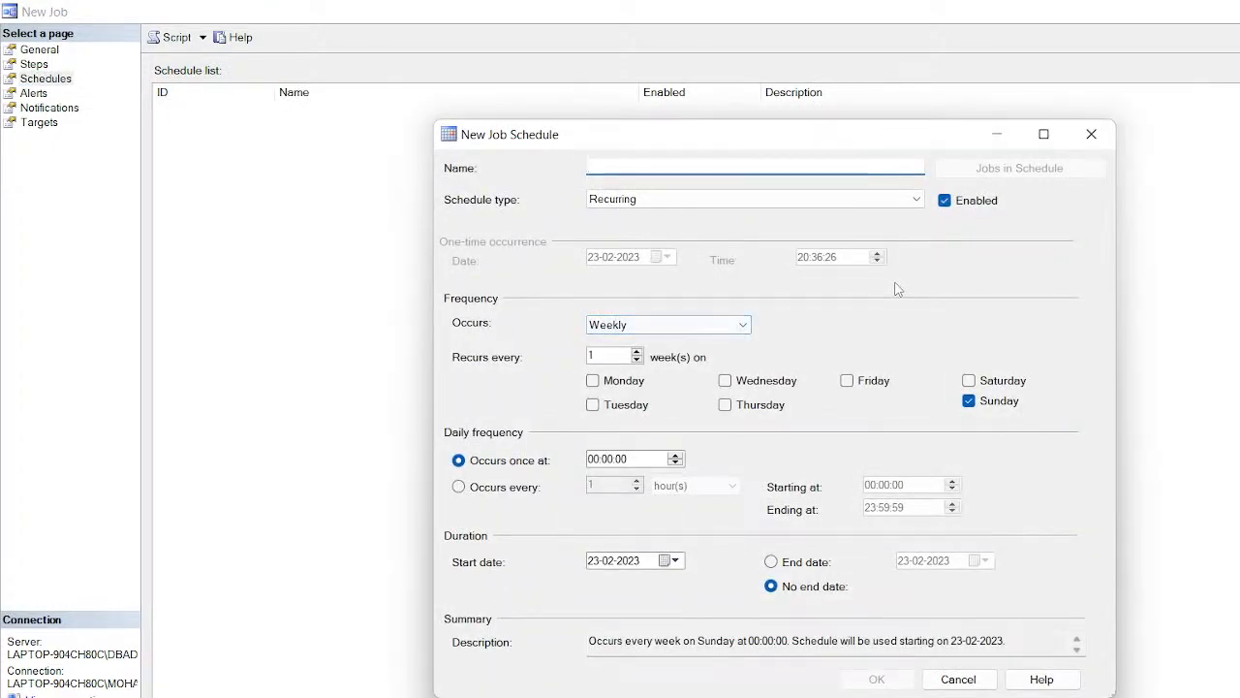
{"action": "type", "text": "scedule"}
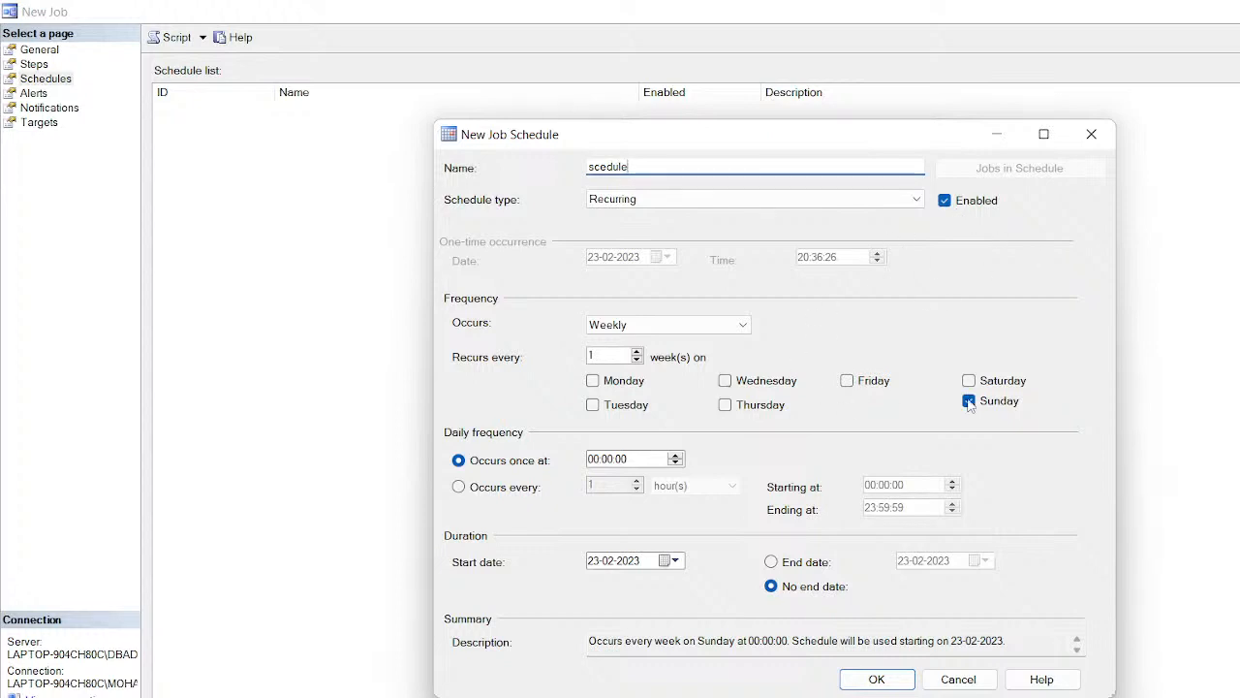
{"action": "left_click", "coordinate": [593, 381]}
{"action": "left_click", "coordinate": [726, 380]}
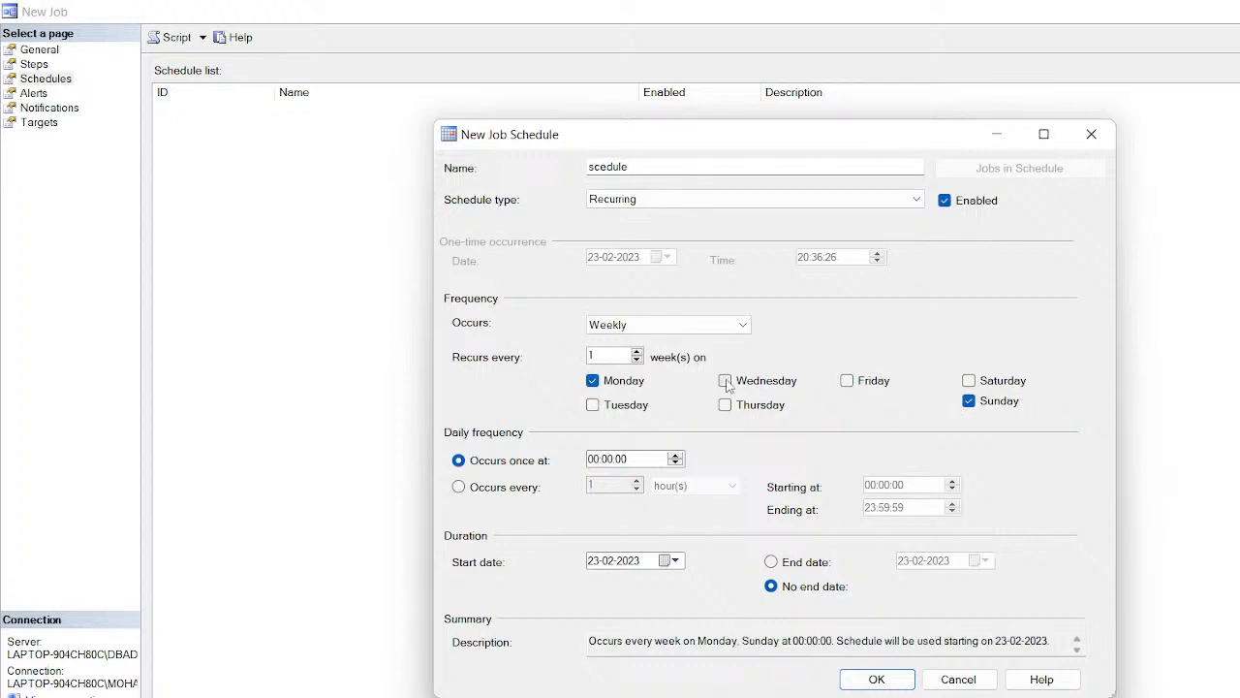
{"action": "left_click", "coordinate": [849, 382]}
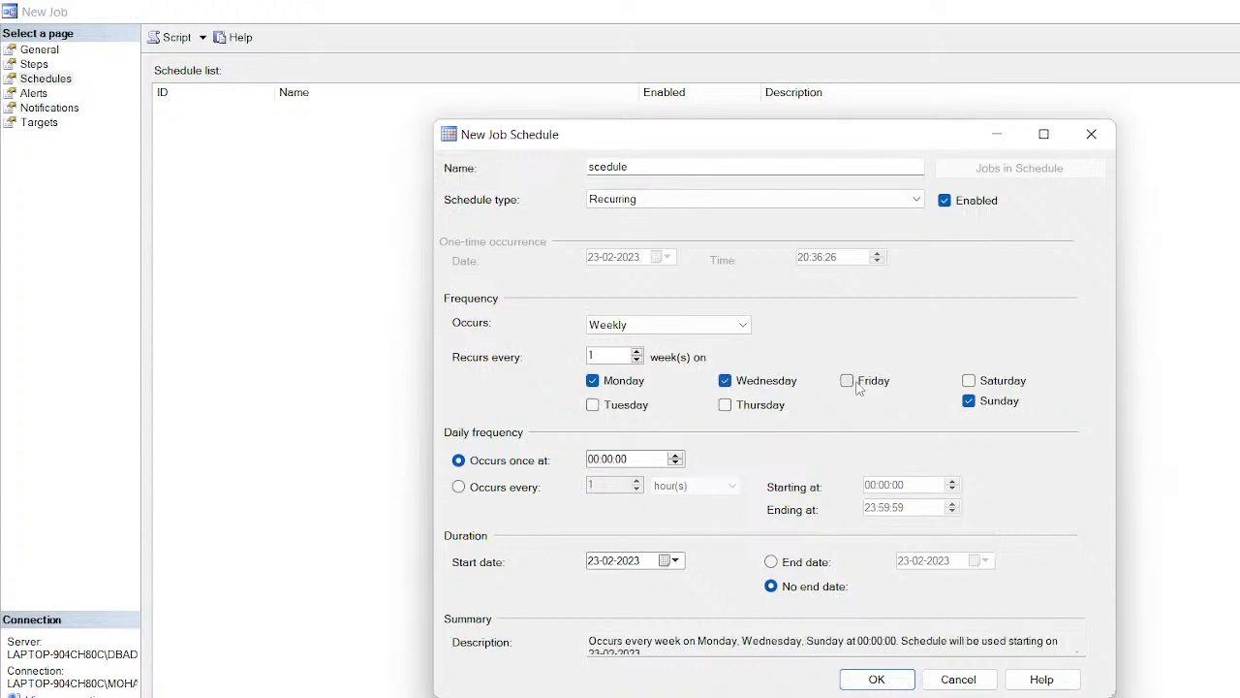
{"action": "left_click", "coordinate": [969, 382]}
{"action": "left_click", "coordinate": [969, 381]}
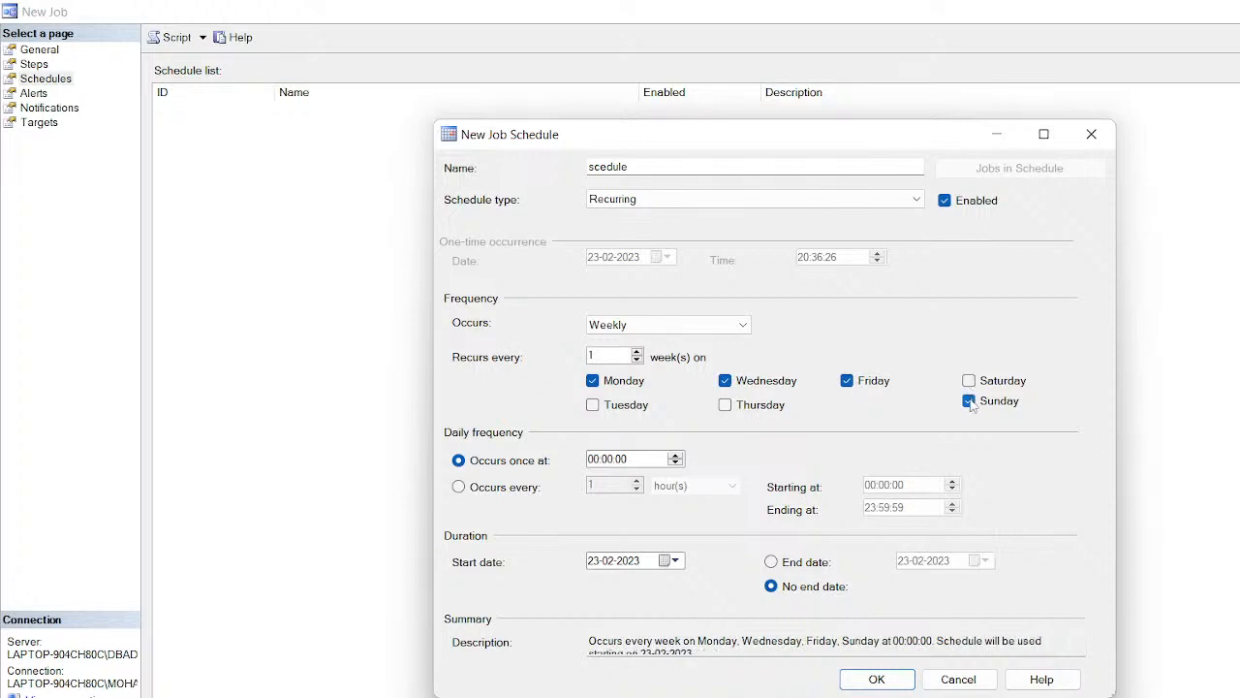
{"action": "left_click", "coordinate": [969, 401]}
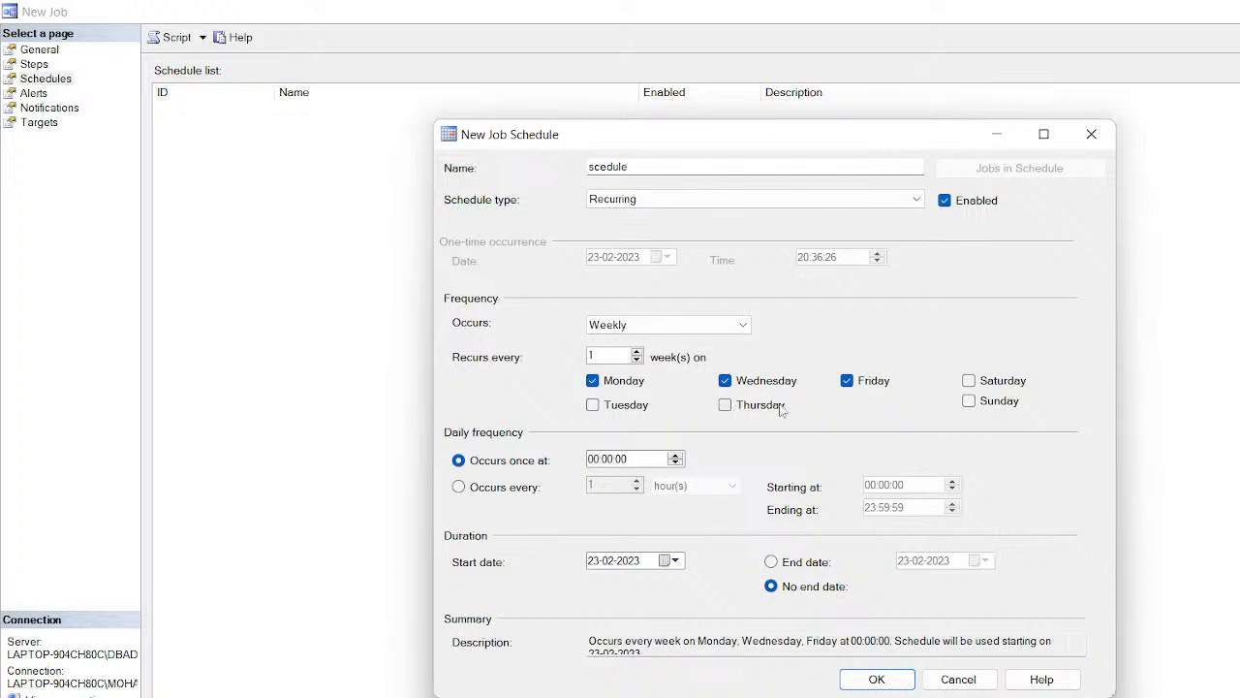
{"action": "left_click", "coordinate": [458, 488]}
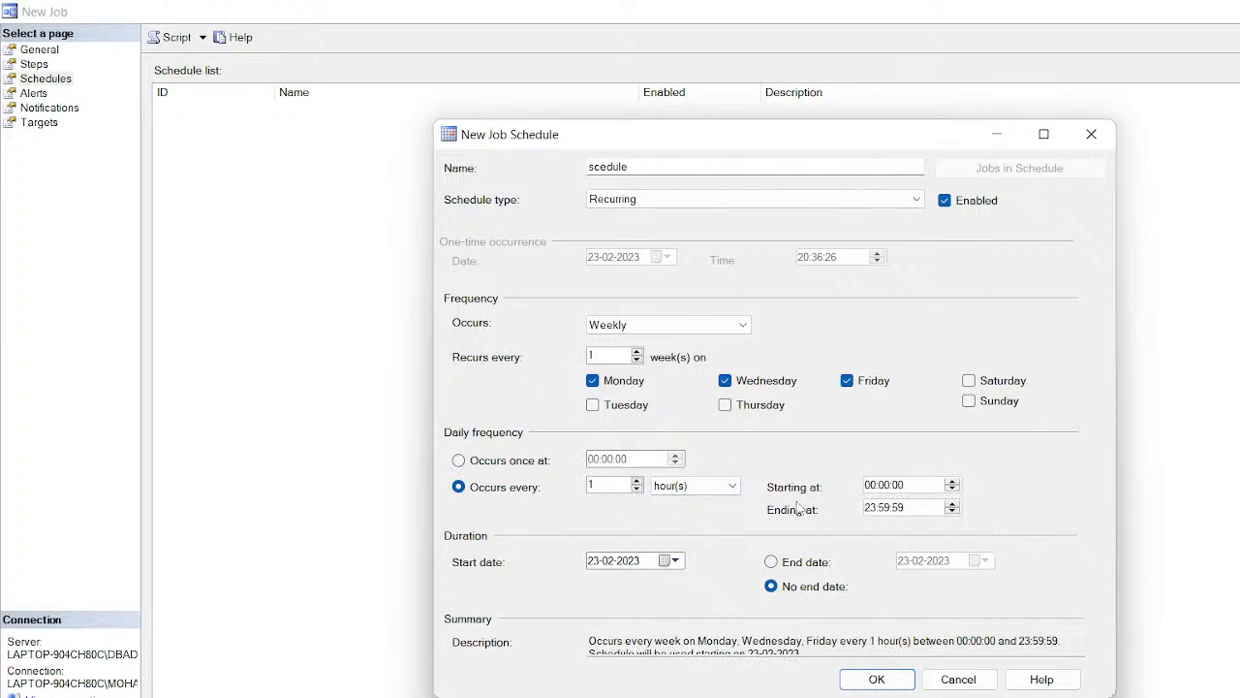
{"action": "left_click", "coordinate": [669, 489]}
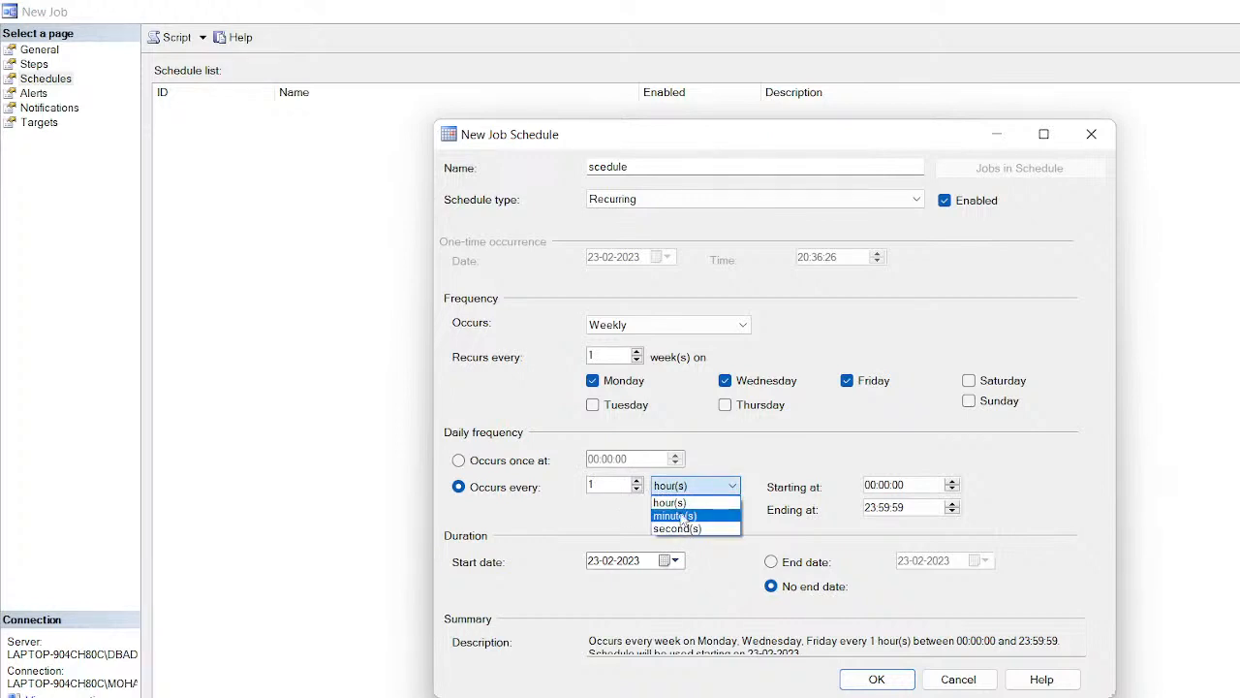
{"action": "left_click", "coordinate": [684, 504]}
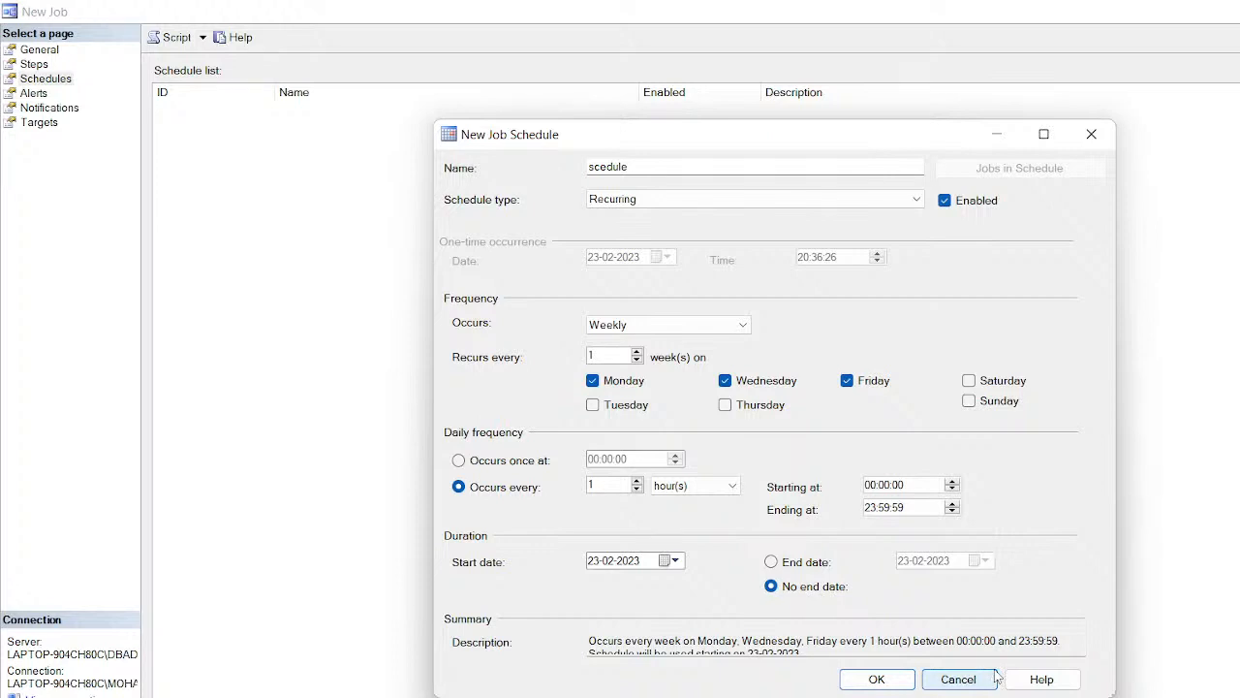
{"action": "left_click", "coordinate": [461, 463]}
{"action": "left_click", "coordinate": [635, 465]}
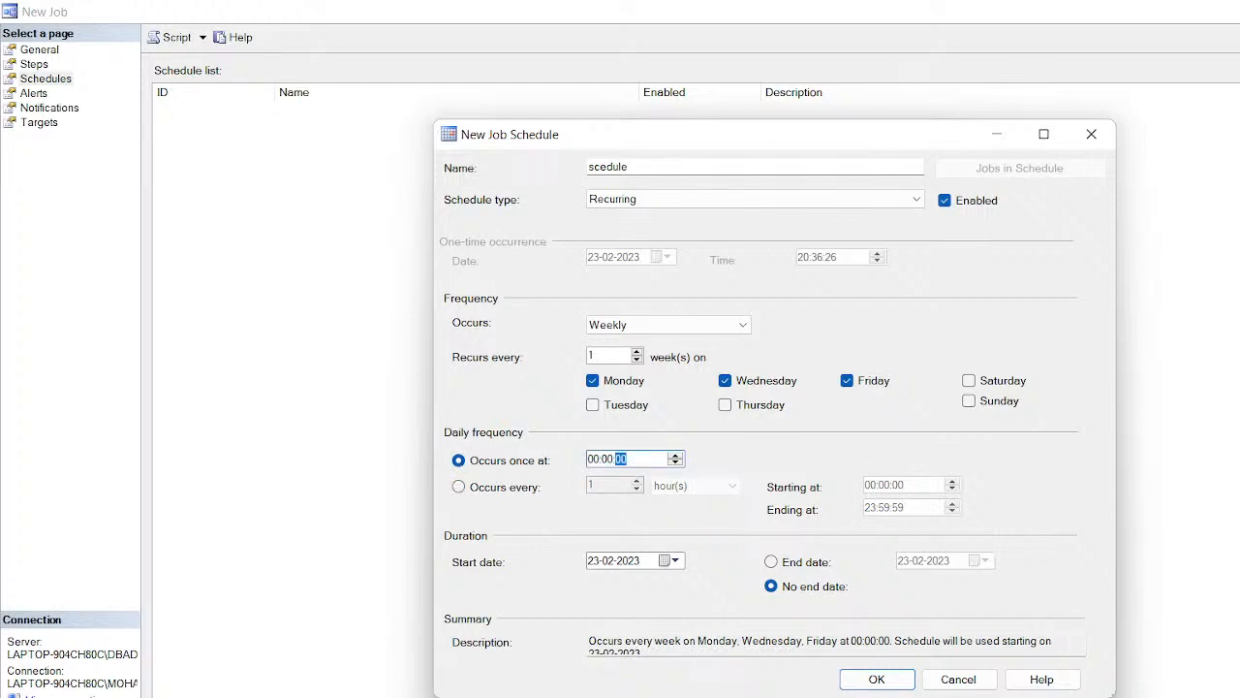
{"action": "key", "text": "super+a"}
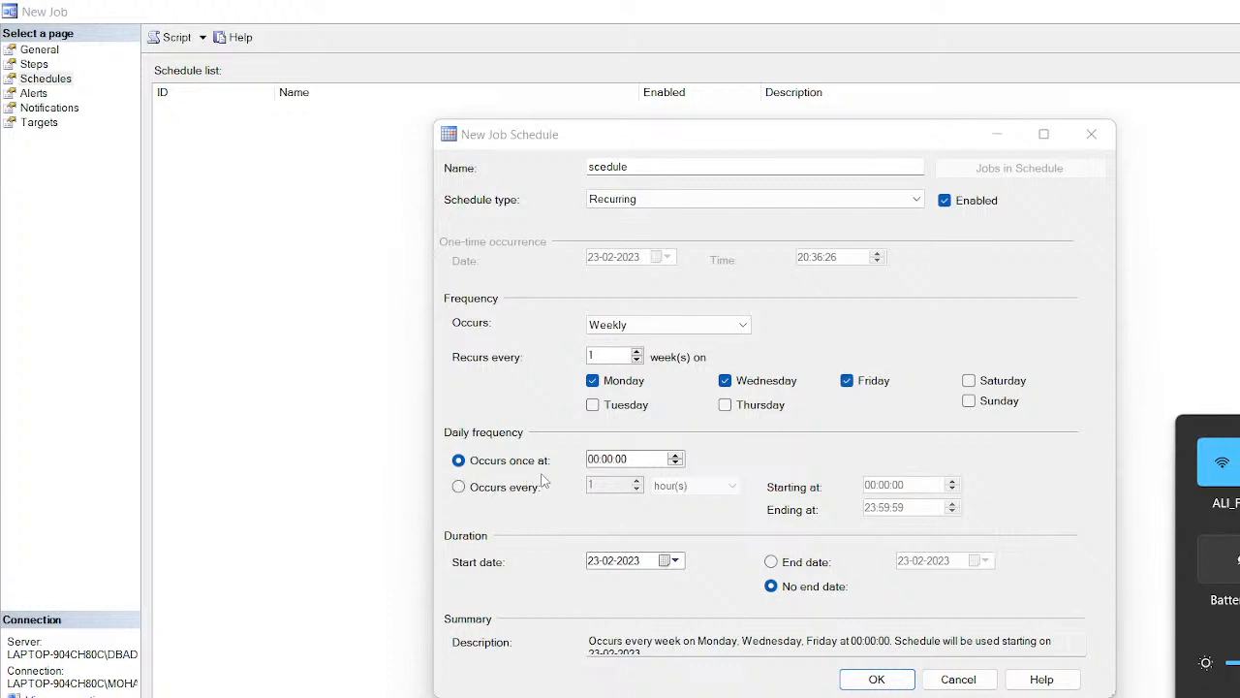
Step: Set the schedule's once-daily run time to 12:00:01 and save it
{"action": "left_click", "coordinate": [618, 461]}
{"action": "left_click", "coordinate": [592, 461]}
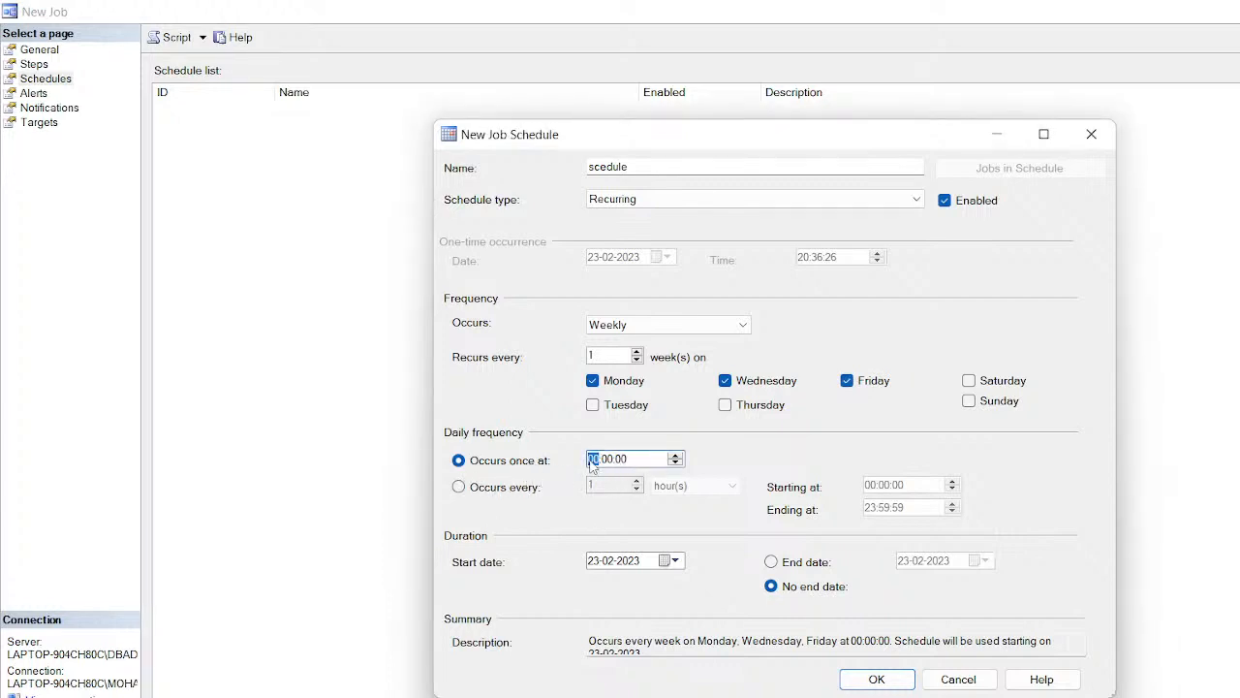
{"action": "type", "text": "12"}
{"action": "left_click", "coordinate": [642, 461]}
{"action": "left_click", "coordinate": [676, 456]}
{"action": "left_click", "coordinate": [828, 608]}
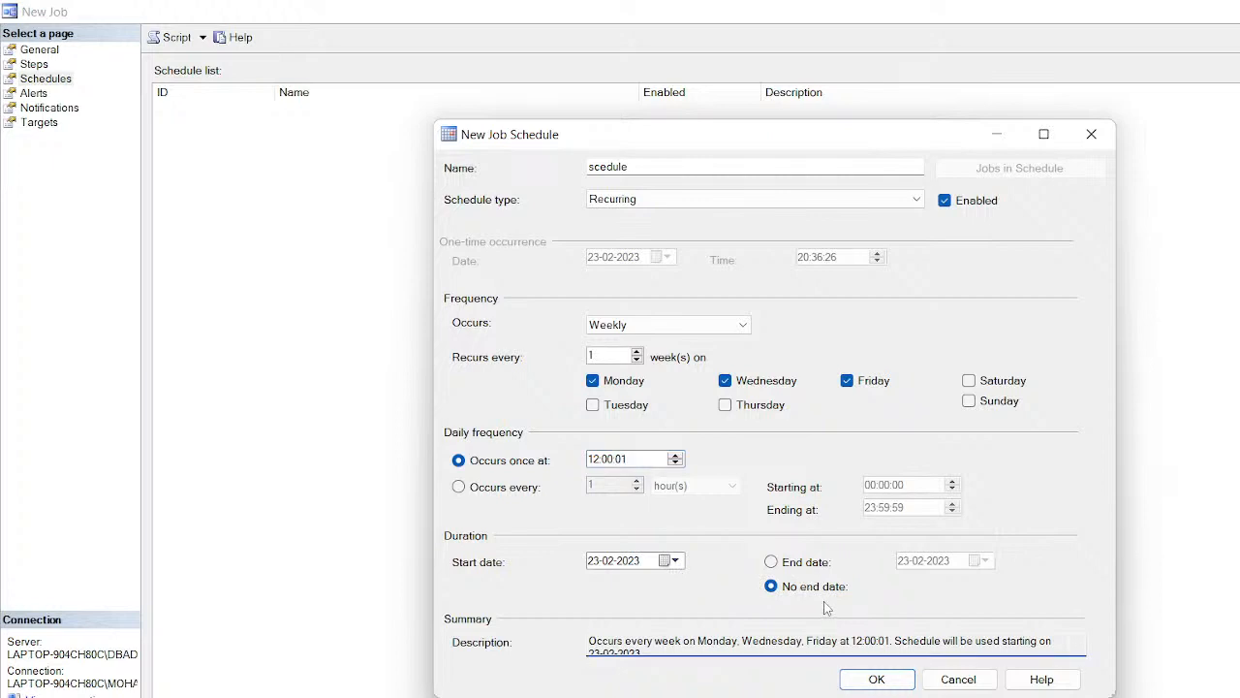
{"action": "left_click", "coordinate": [877, 679]}
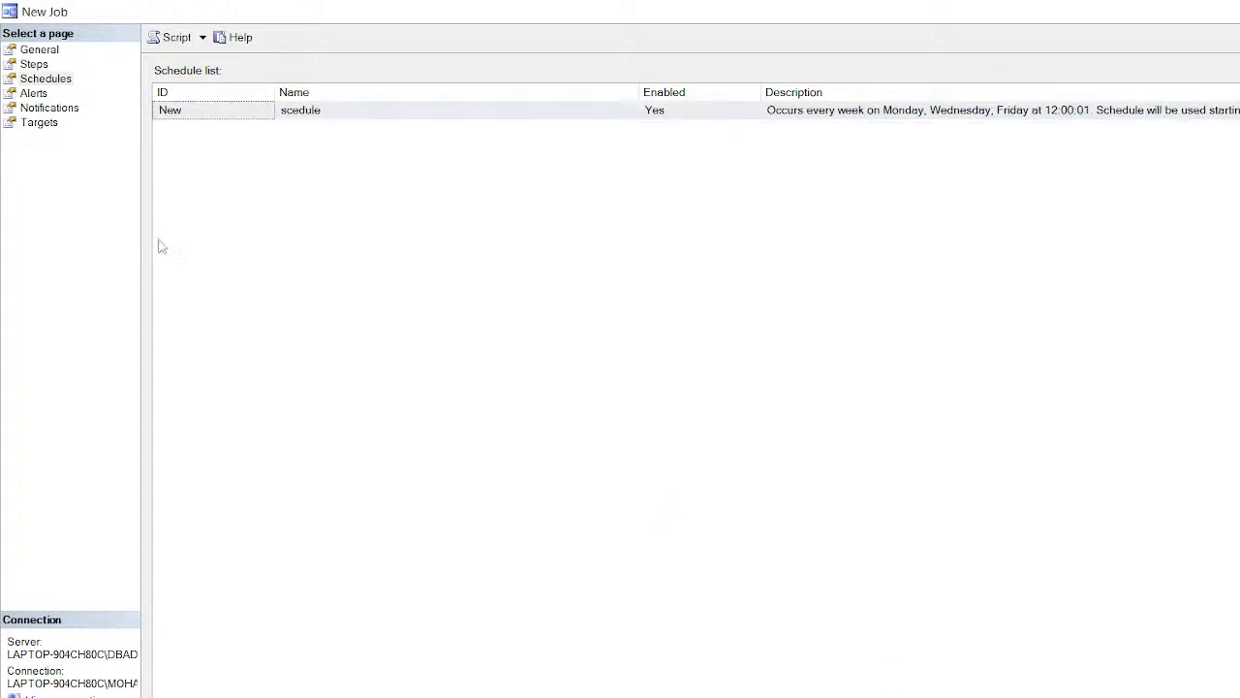
Step: On the job's Alerts page, add a new alert and view its Severity levels
{"action": "left_click", "coordinate": [36, 95]}
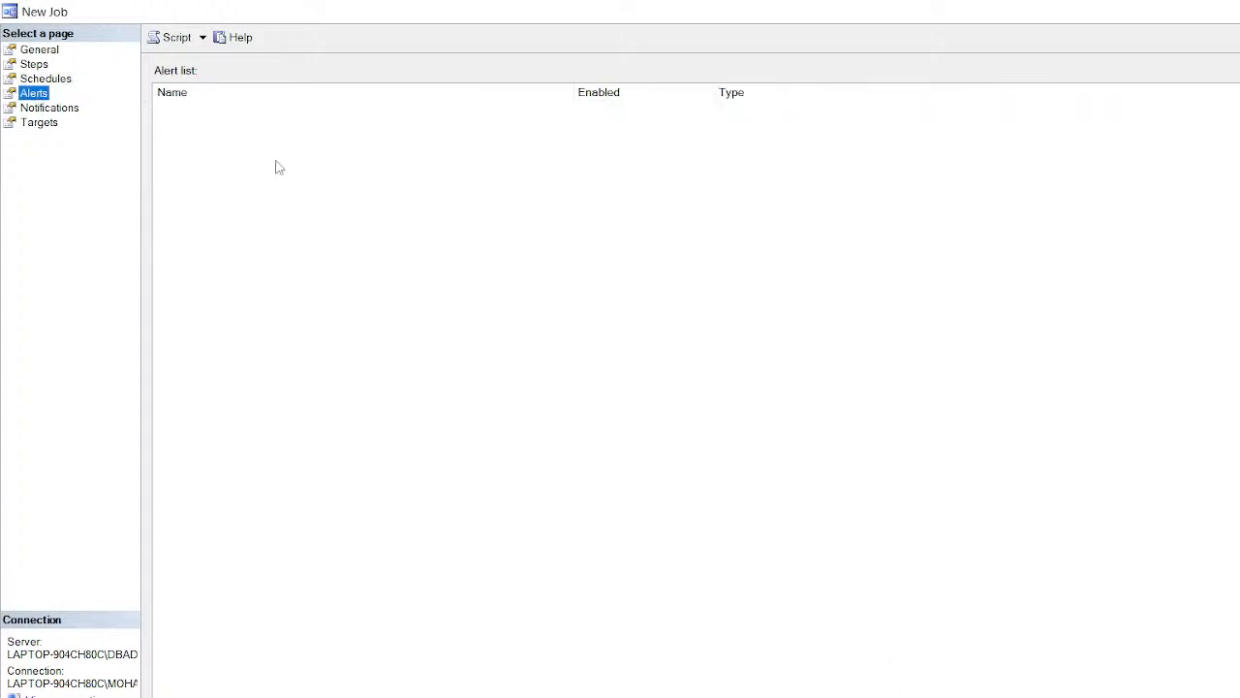
{"action": "left_click", "coordinate": [223, 695]}
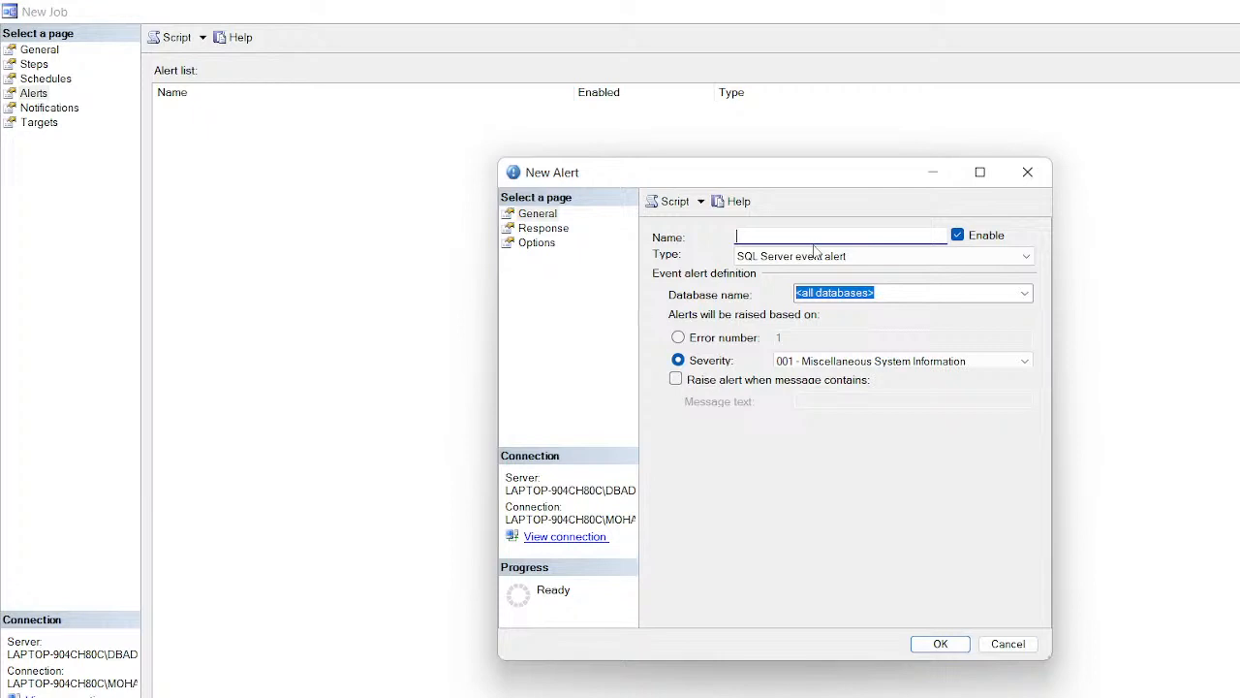
{"action": "left_click", "coordinate": [1025, 361]}
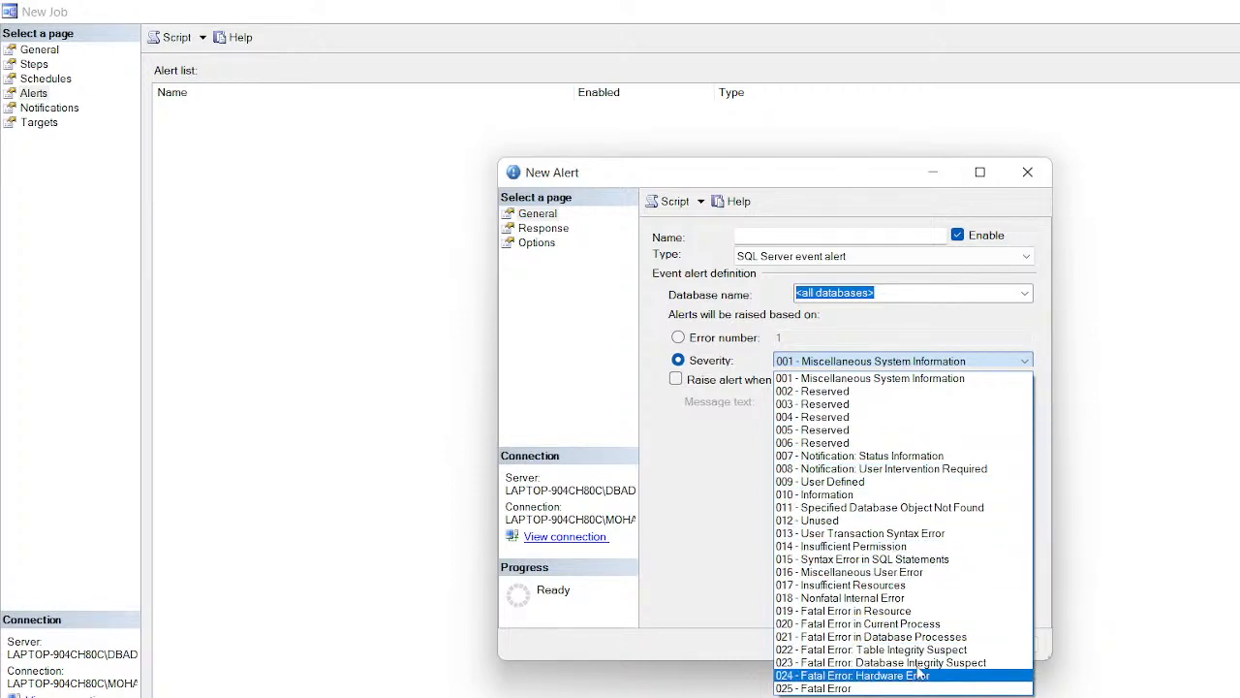
Step: Base the alert on error number, raising it only when the message contains 'curruption'
{"action": "left_click", "coordinate": [911, 365]}
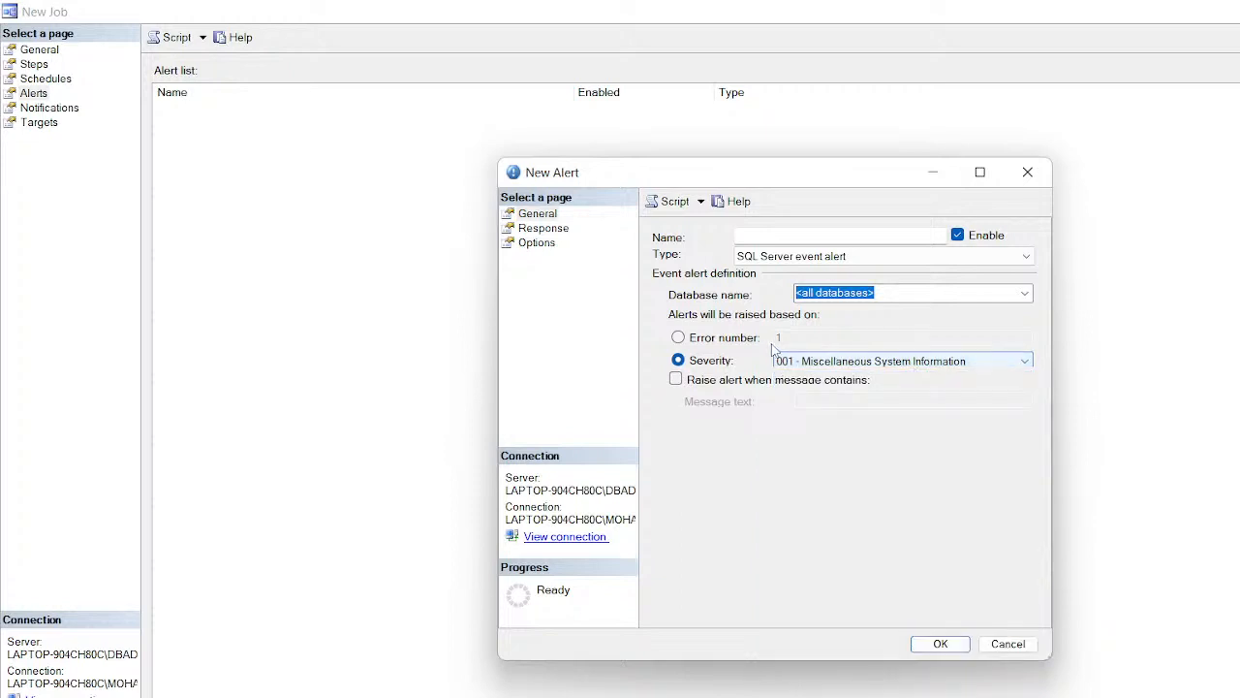
{"action": "left_click", "coordinate": [685, 342]}
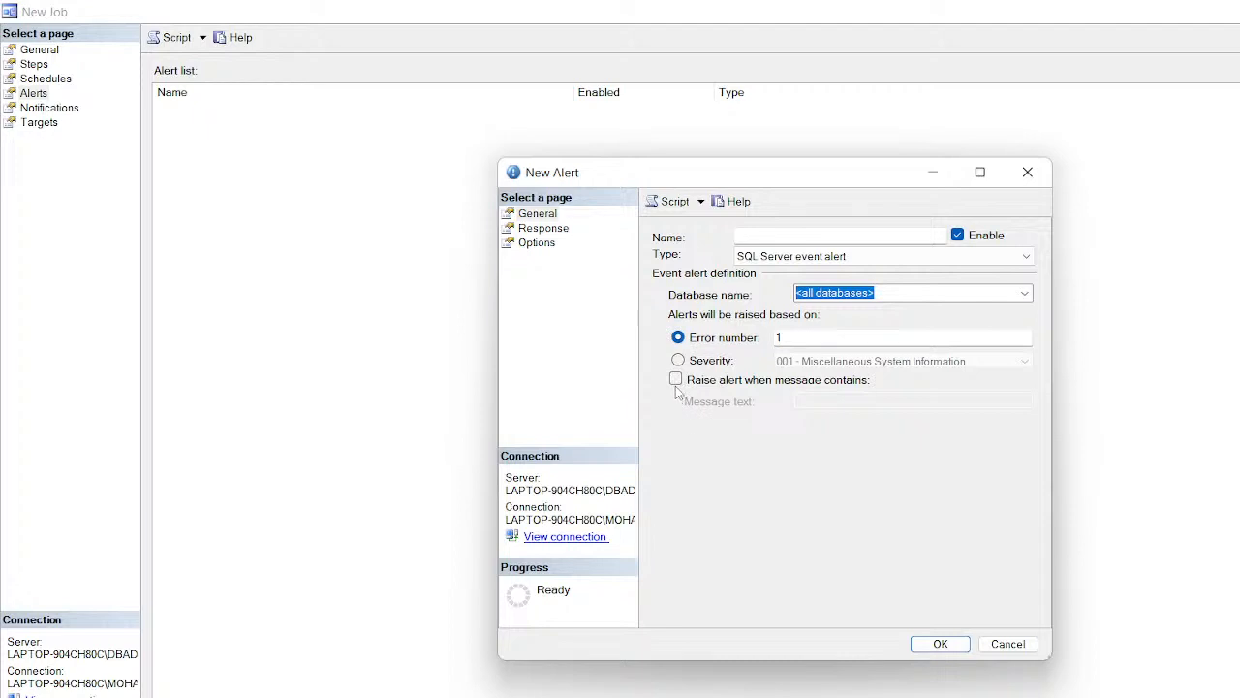
{"action": "left_click", "coordinate": [676, 380]}
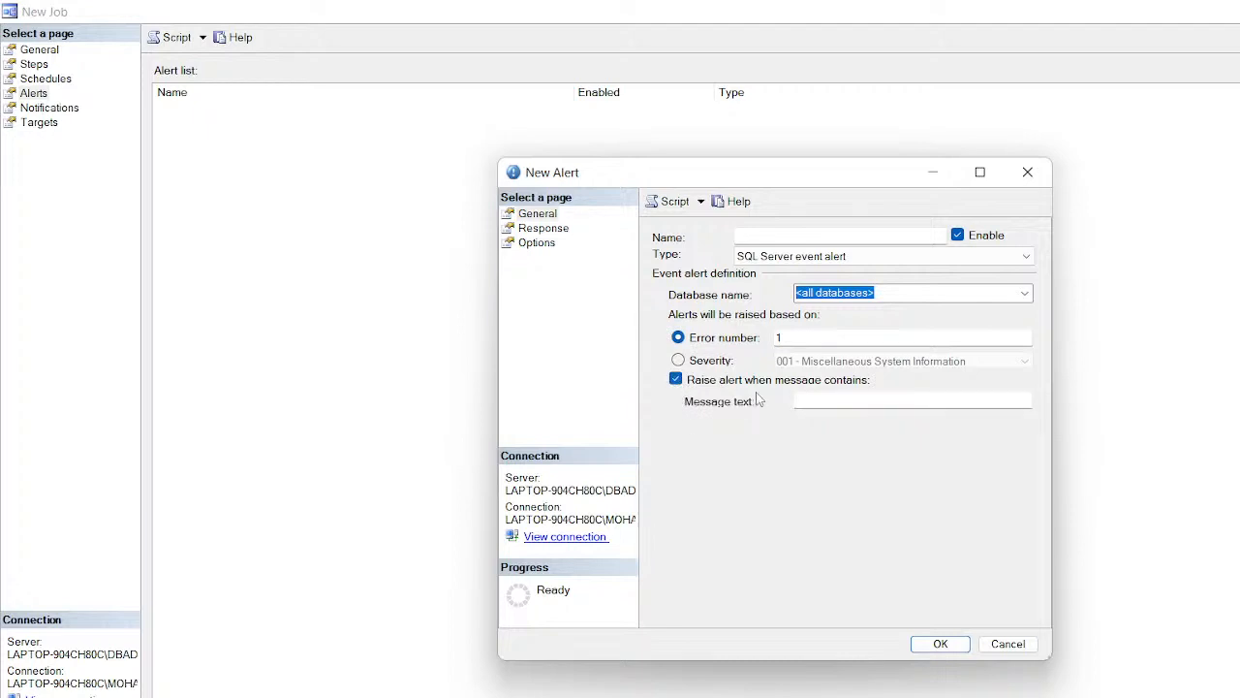
{"action": "left_click", "coordinate": [843, 403]}
{"action": "type", "text": "curruption"}
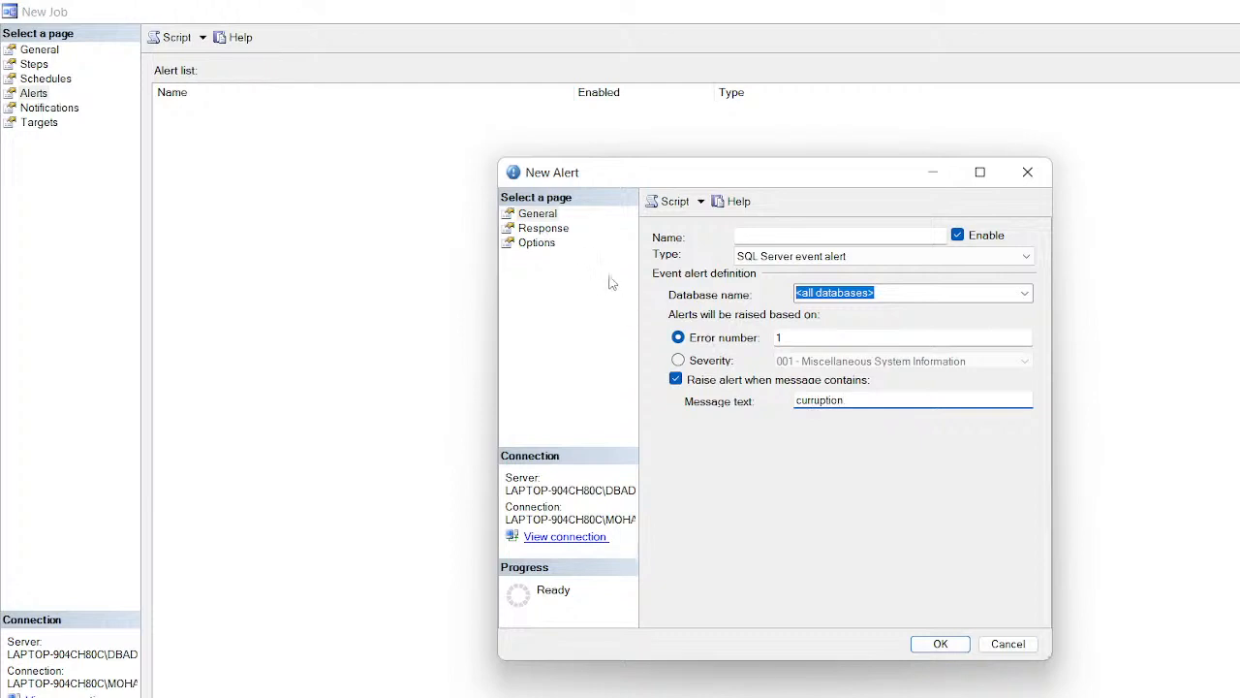
{"action": "left_click", "coordinate": [542, 230]}
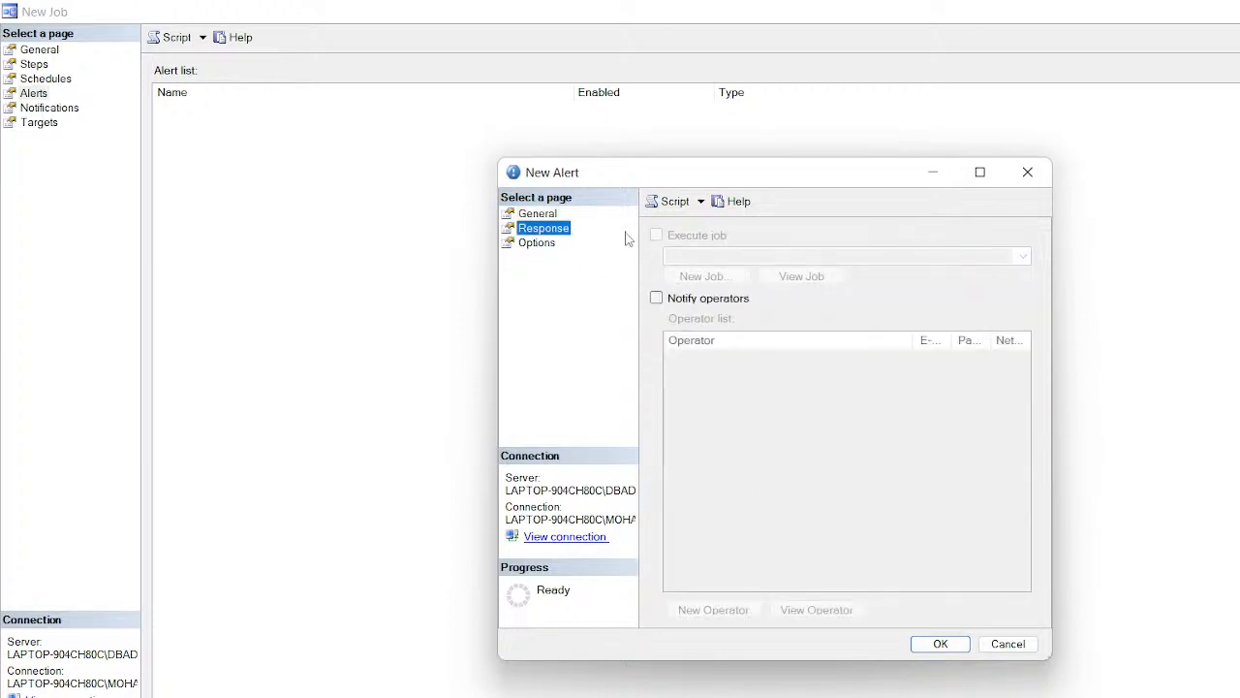
Step: Include the alert error text in e-mail, then try saving the alert
{"action": "left_click", "coordinate": [537, 242]}
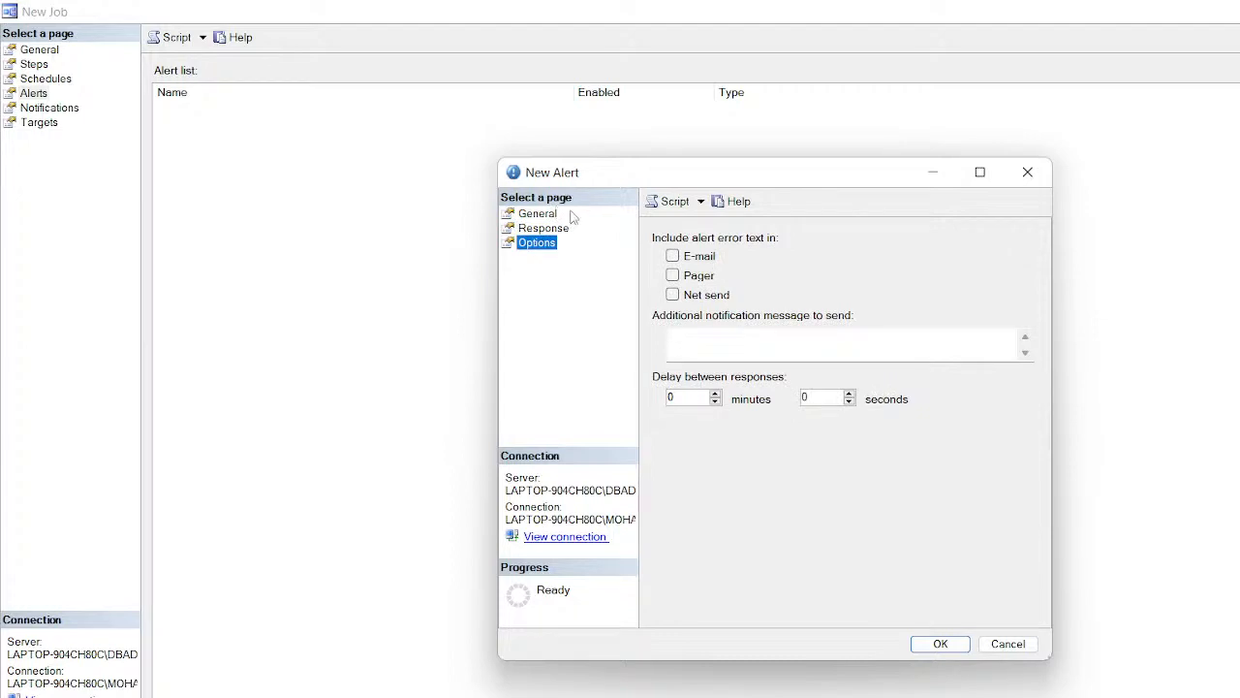
{"action": "left_click", "coordinate": [675, 257]}
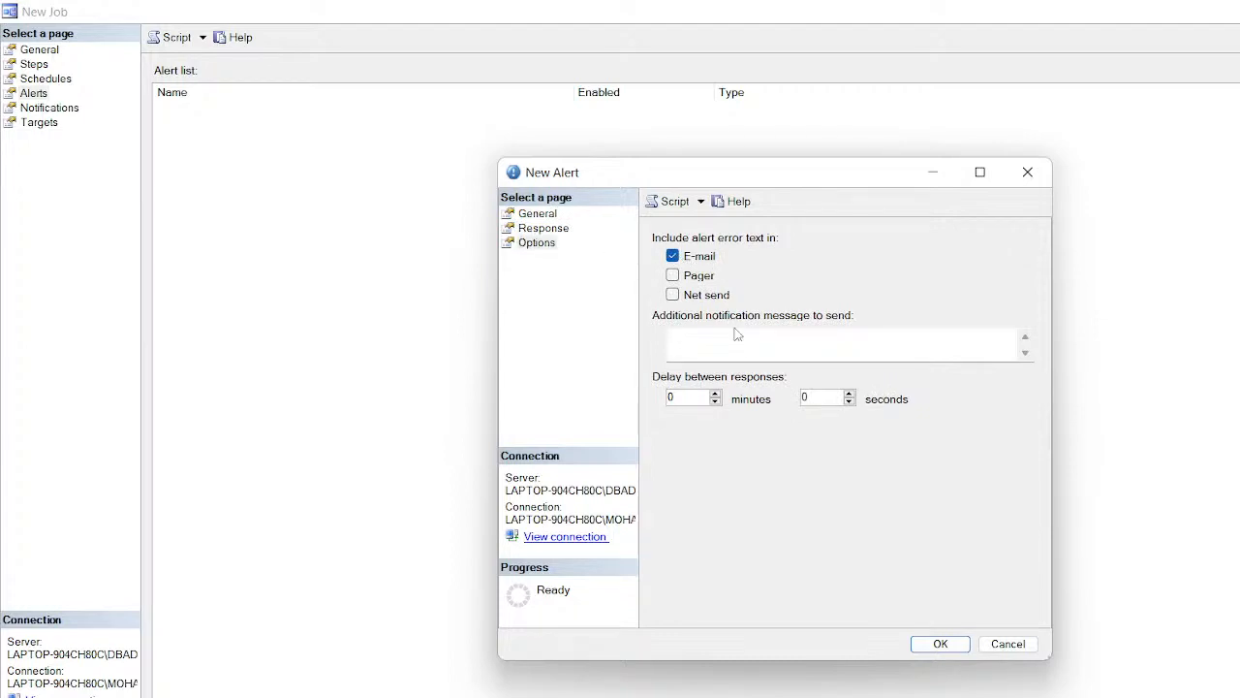
{"action": "left_click", "coordinate": [541, 214]}
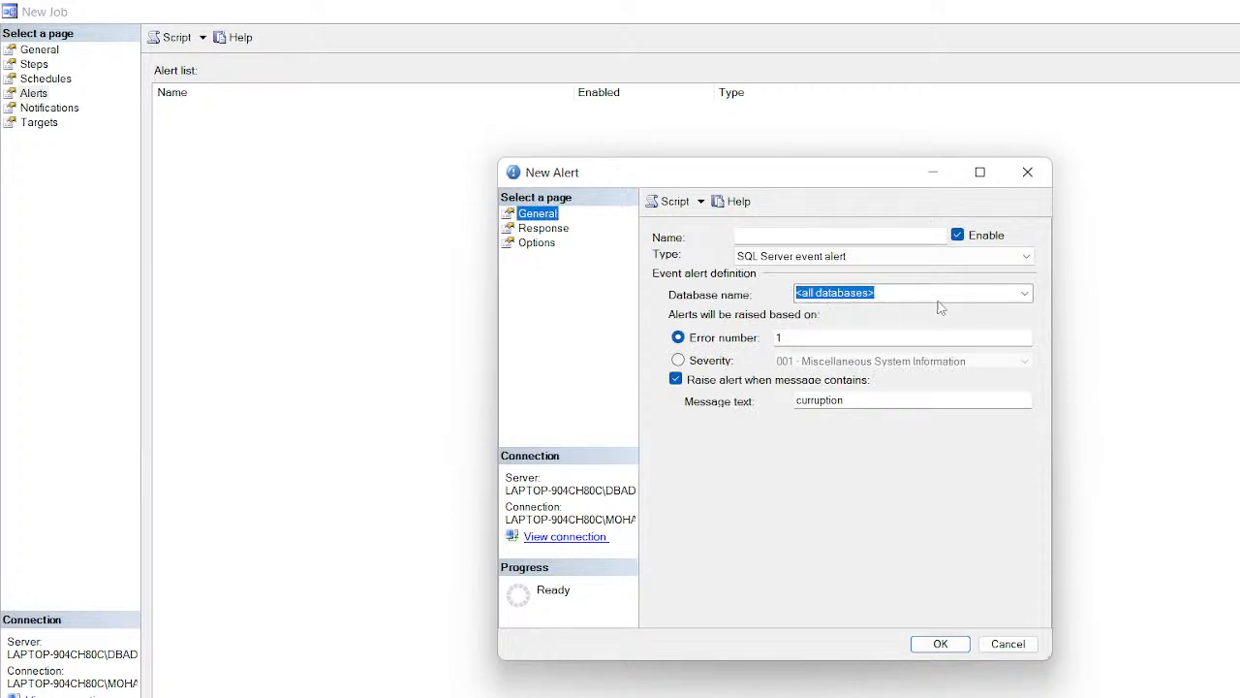
{"action": "left_click", "coordinate": [947, 647]}
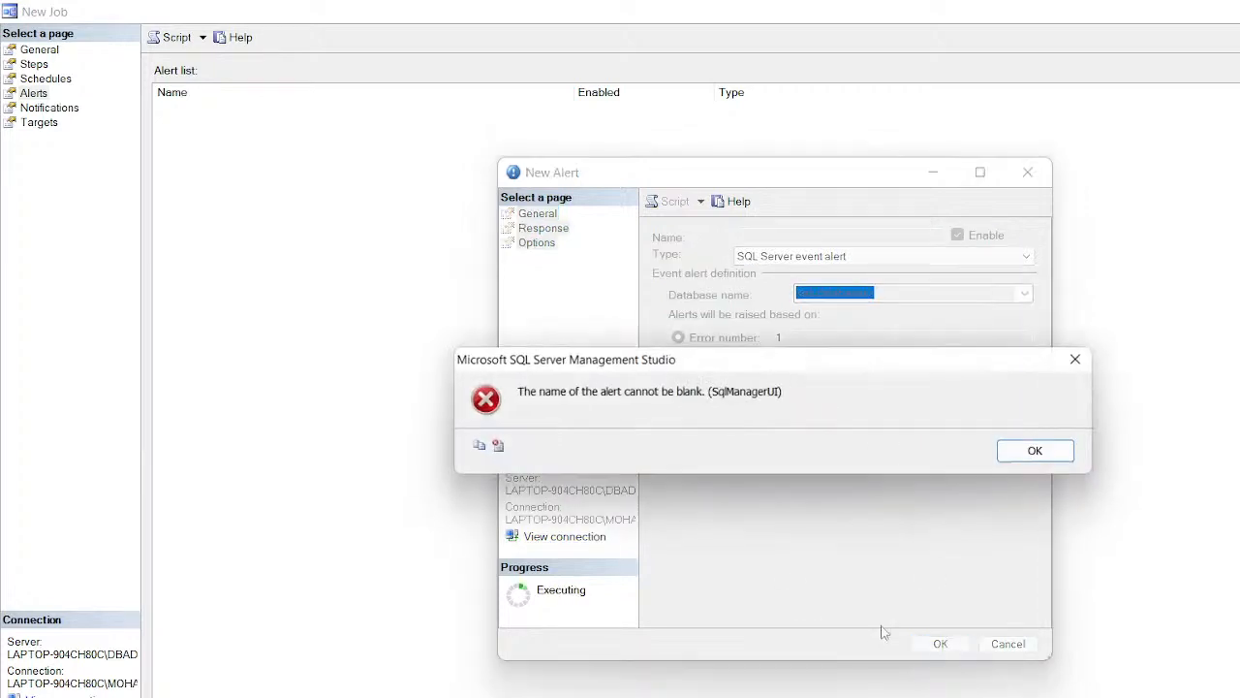
Step: Name the alert 'alerttest', dismissing the errors raised by each save attempt
{"action": "left_click", "coordinate": [1041, 452]}
{"action": "left_click", "coordinate": [822, 234]}
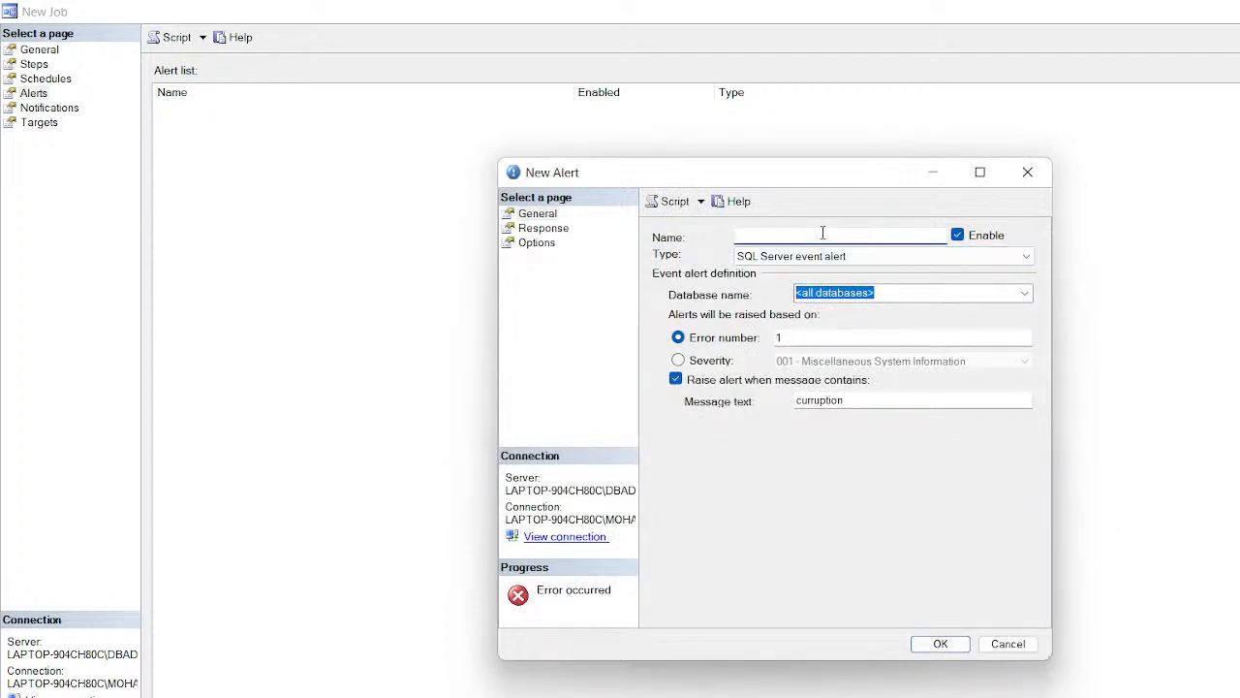
{"action": "type", "text": "alert"}
{"action": "left_click", "coordinate": [930, 644]}
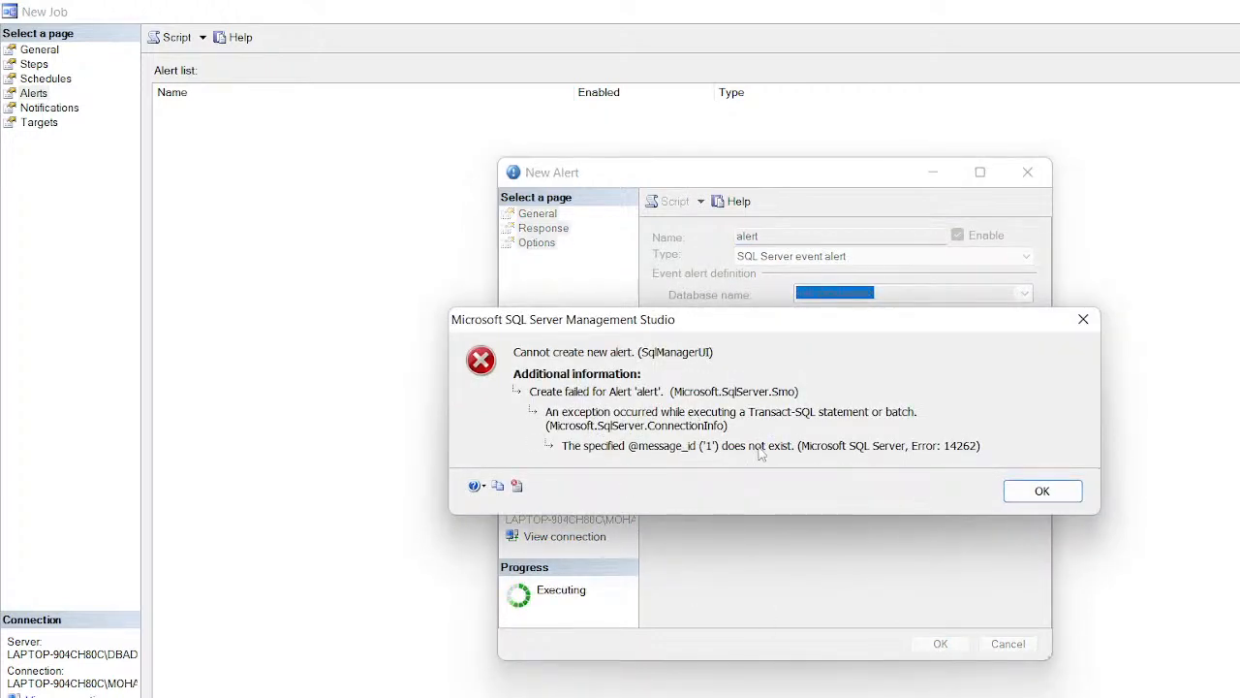
{"action": "left_click", "coordinate": [1029, 503]}
{"action": "left_click", "coordinate": [800, 233]}
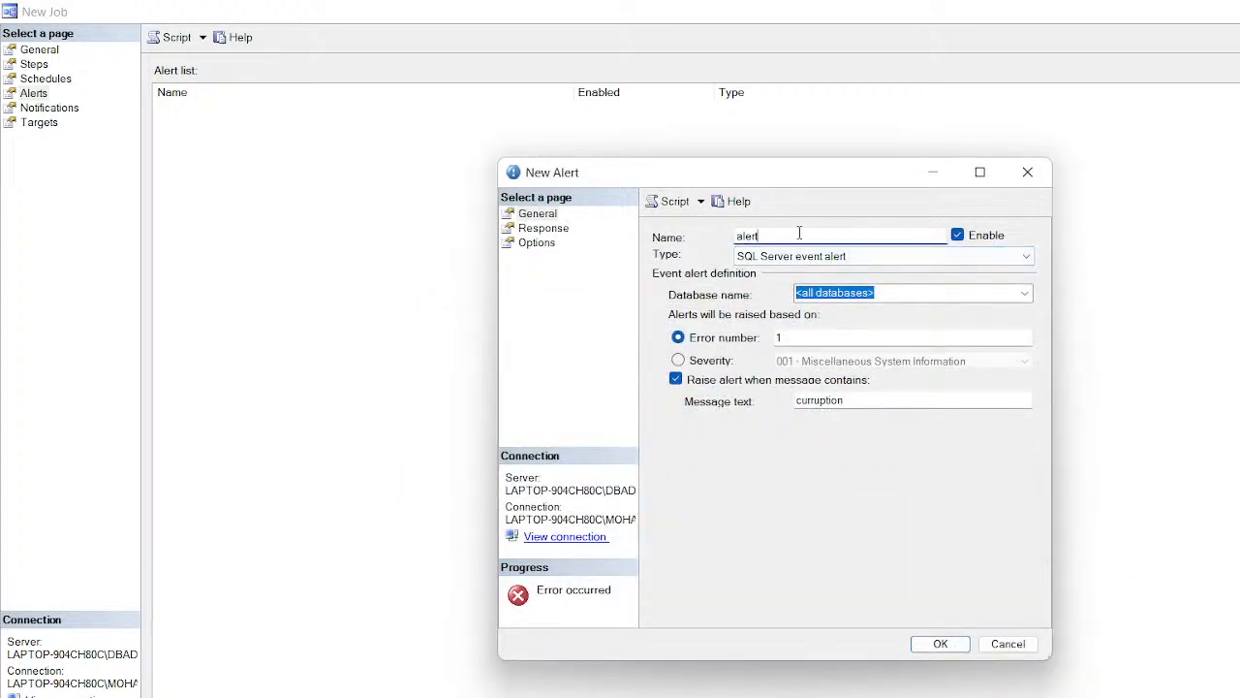
{"action": "type", "text": "test"}
{"action": "left_click", "coordinate": [940, 645]}
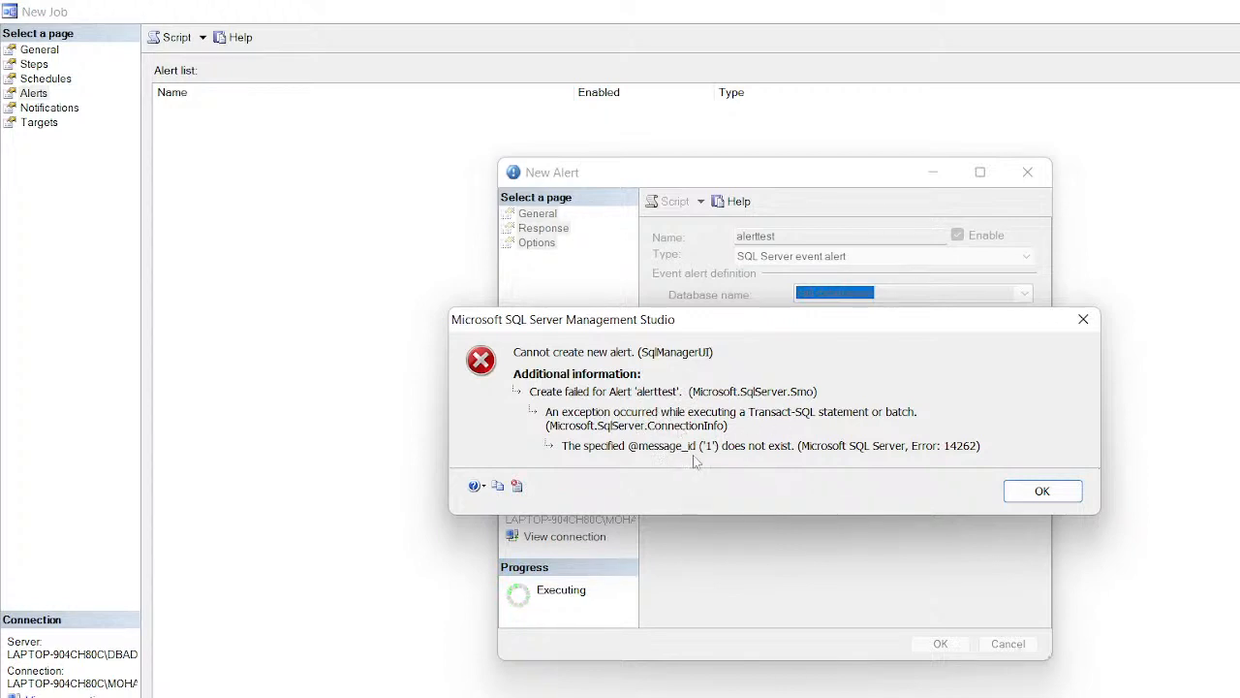
Step: Switch the alert from error number to severity and save it
{"action": "left_click", "coordinate": [1023, 500]}
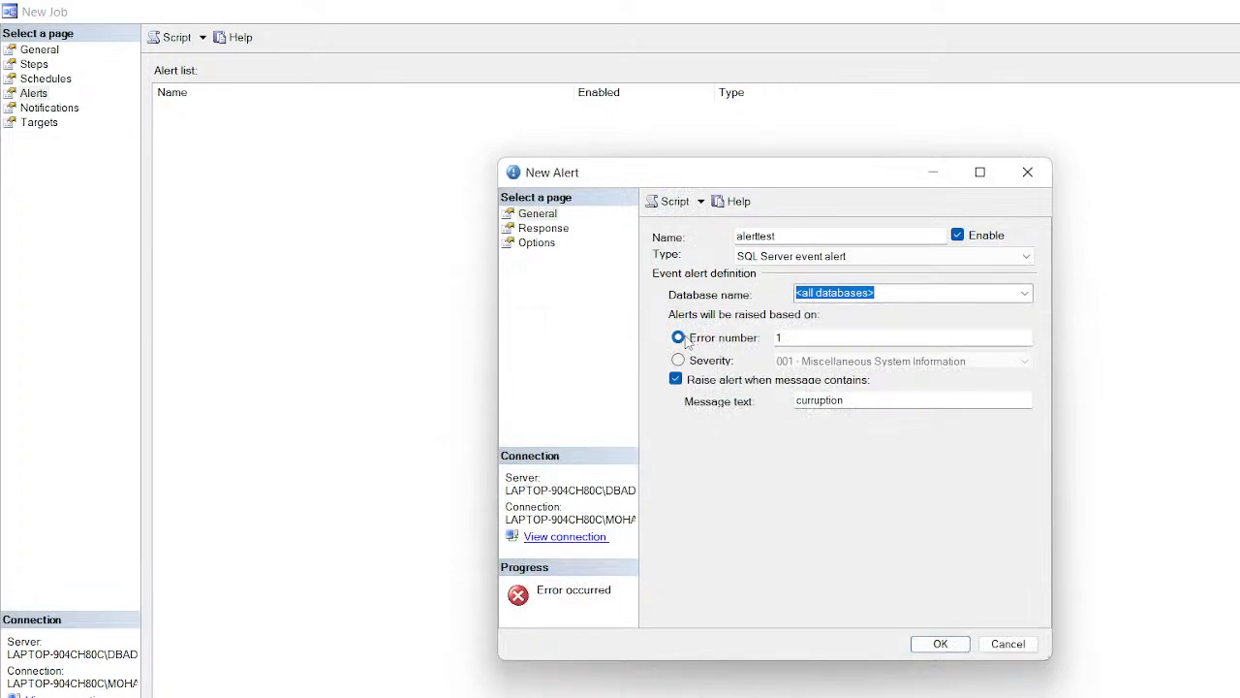
{"action": "left_click", "coordinate": [831, 342]}
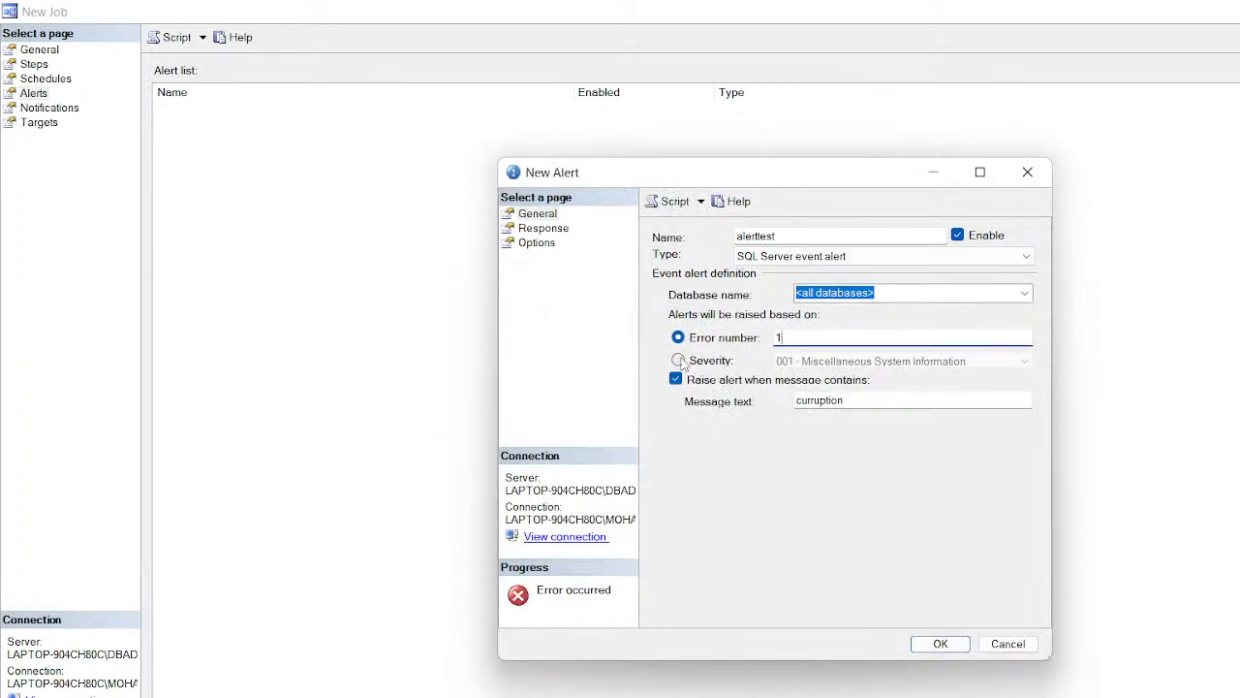
{"action": "left_click", "coordinate": [679, 362]}
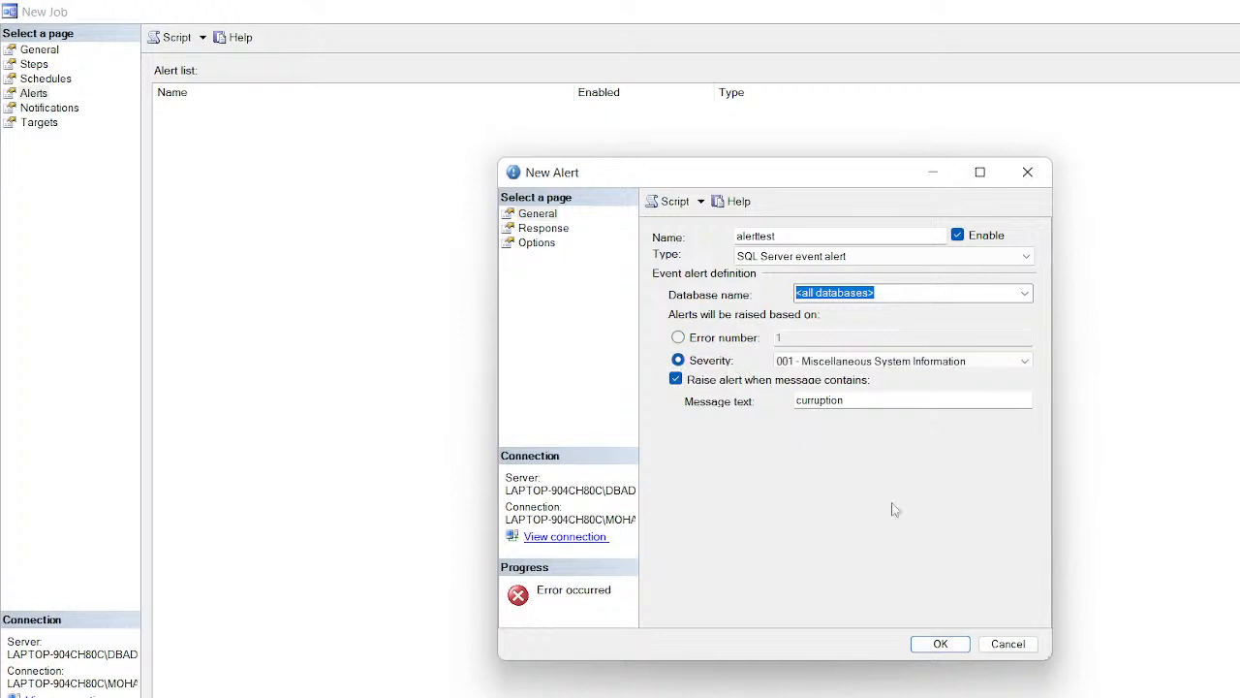
{"action": "left_click", "coordinate": [939, 645]}
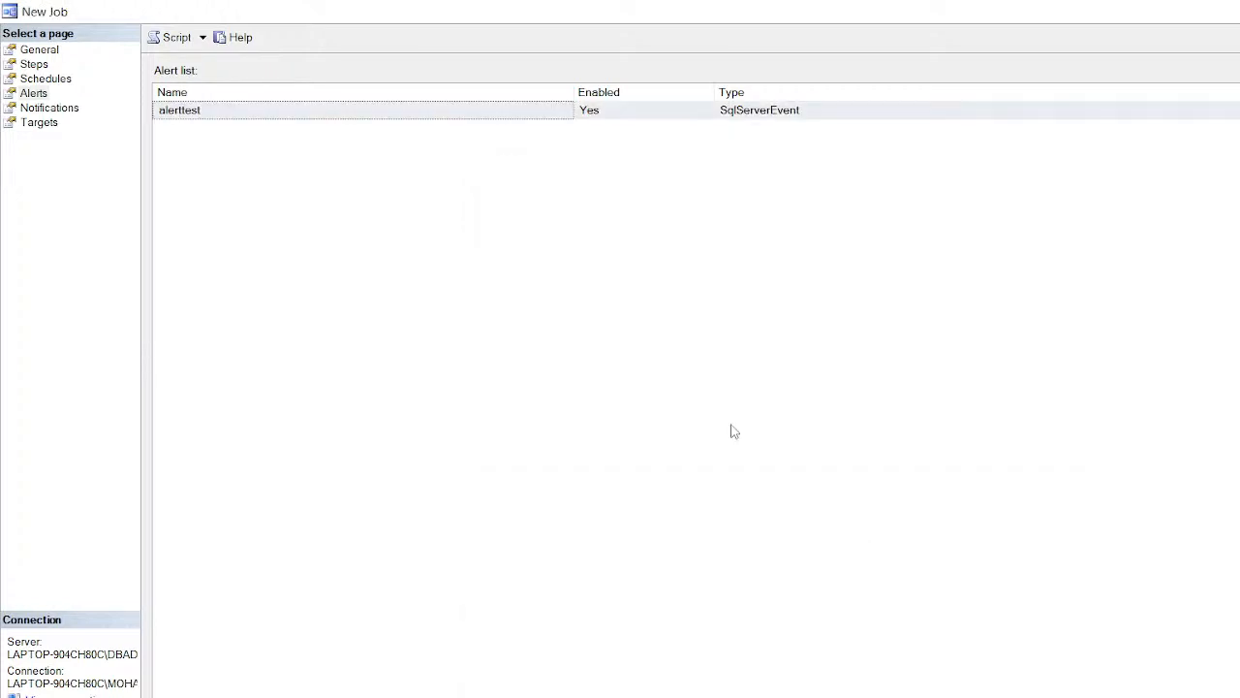
Step: On the job's Notifications page, try enabling e-mail notification, then turn it back off
{"action": "left_click", "coordinate": [48, 108]}
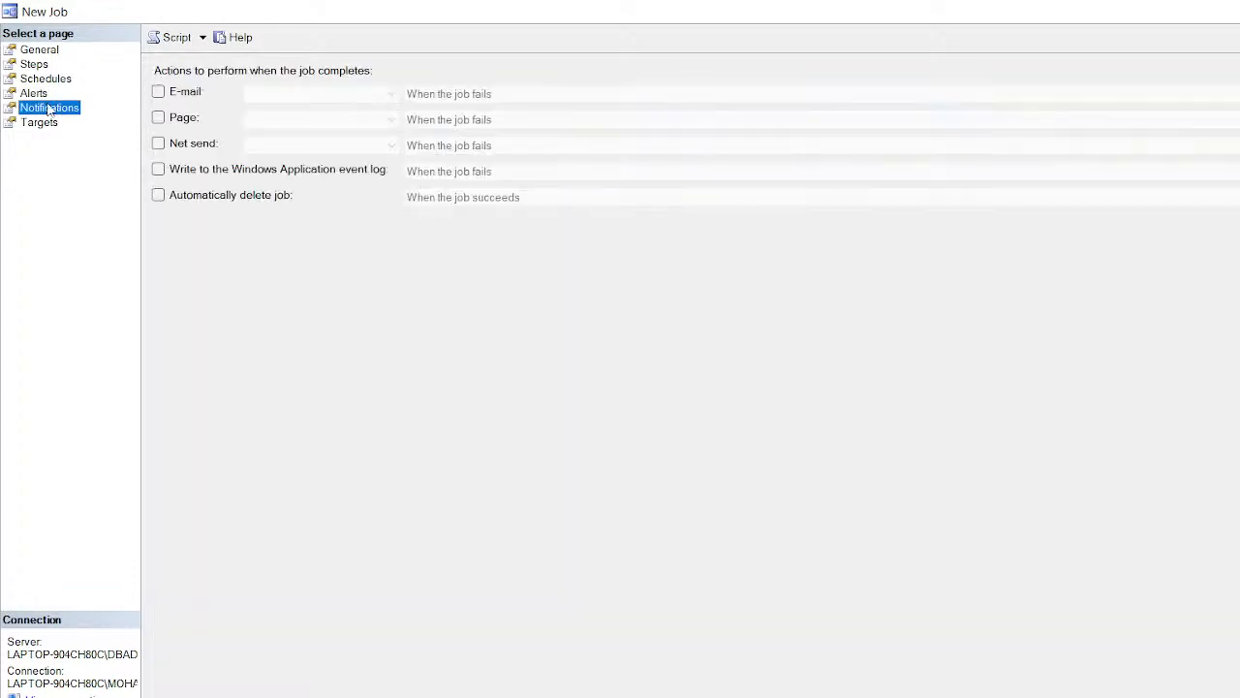
{"action": "left_click", "coordinate": [159, 93]}
{"action": "left_click", "coordinate": [391, 96]}
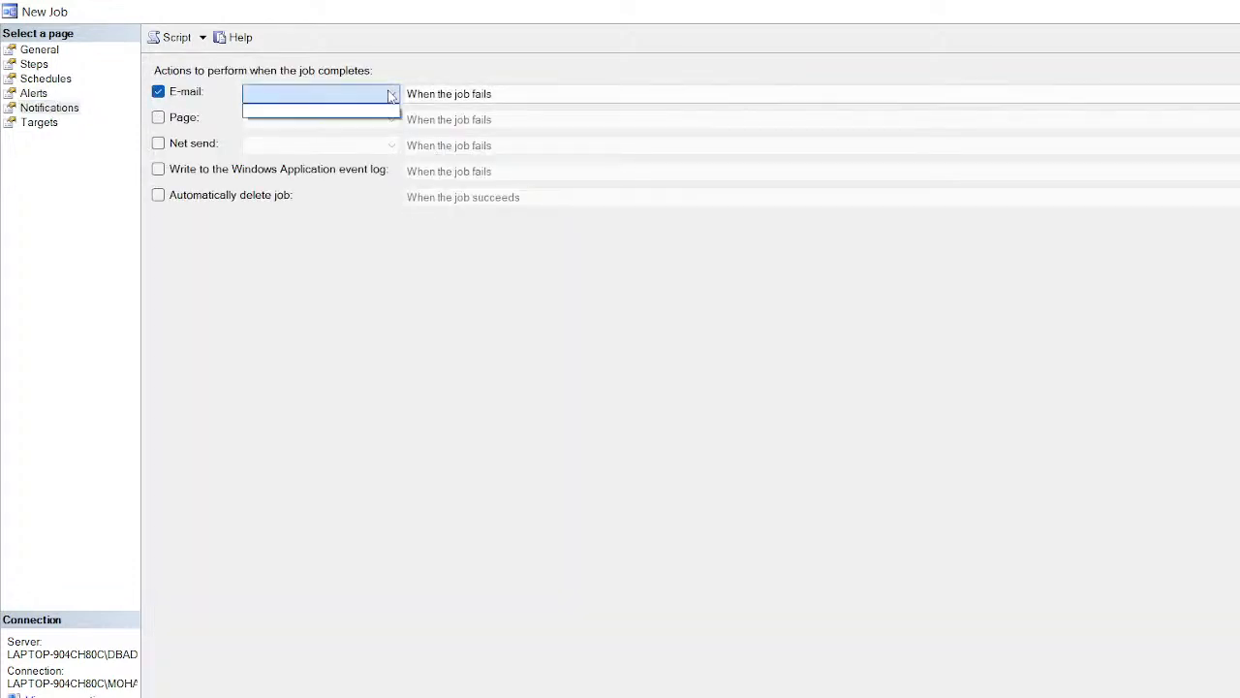
{"action": "left_click", "coordinate": [392, 96]}
{"action": "left_click", "coordinate": [158, 92]}
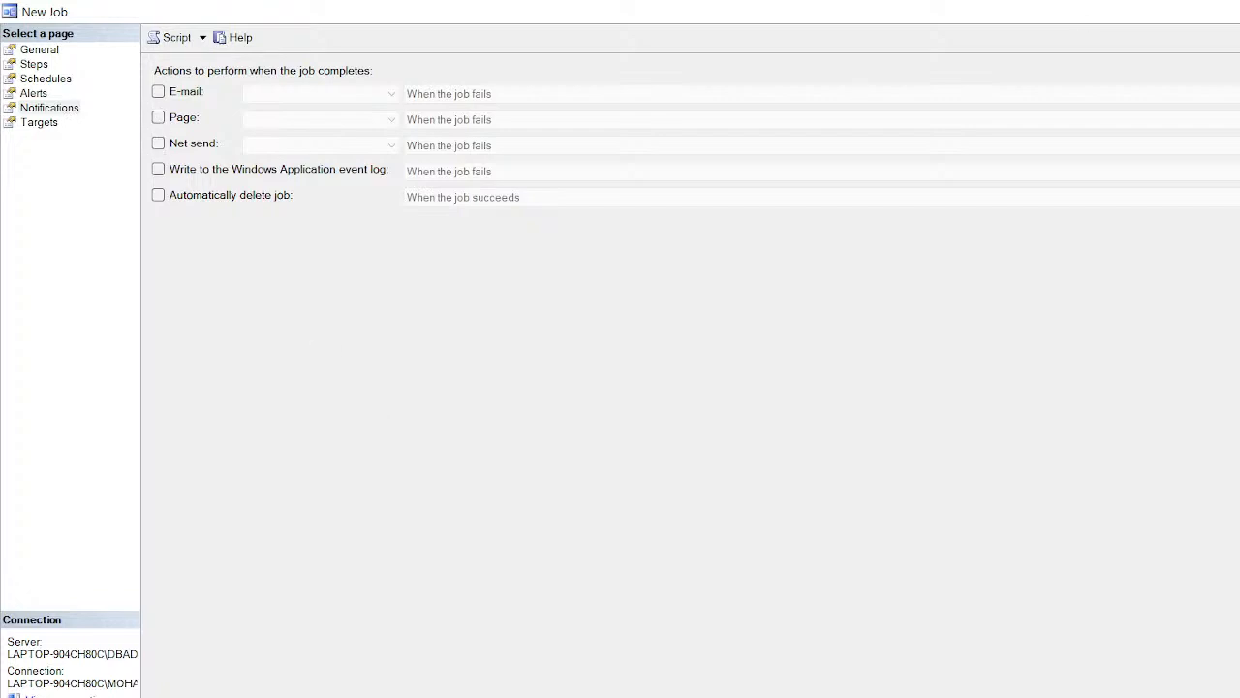
Step: Move to the main window and expand SQL Server Agent's Alerts folder
{"action": "left_click", "coordinate": [1239, 12]}
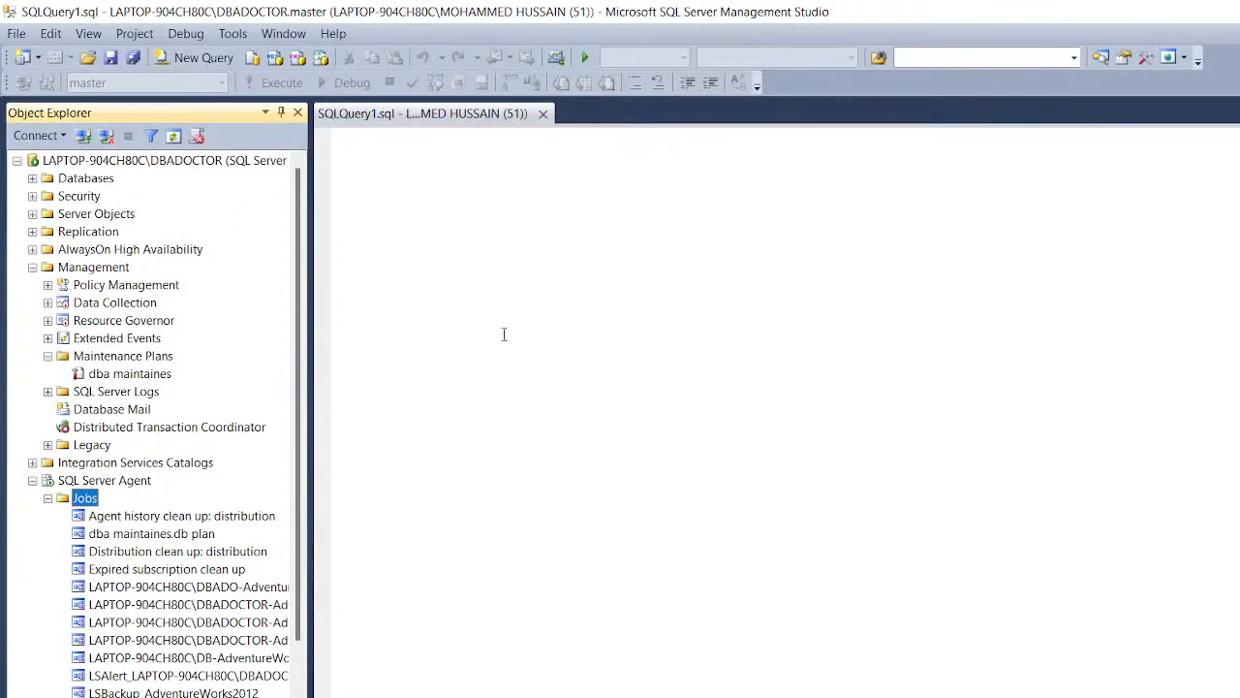
{"action": "left_click", "coordinate": [48, 498]}
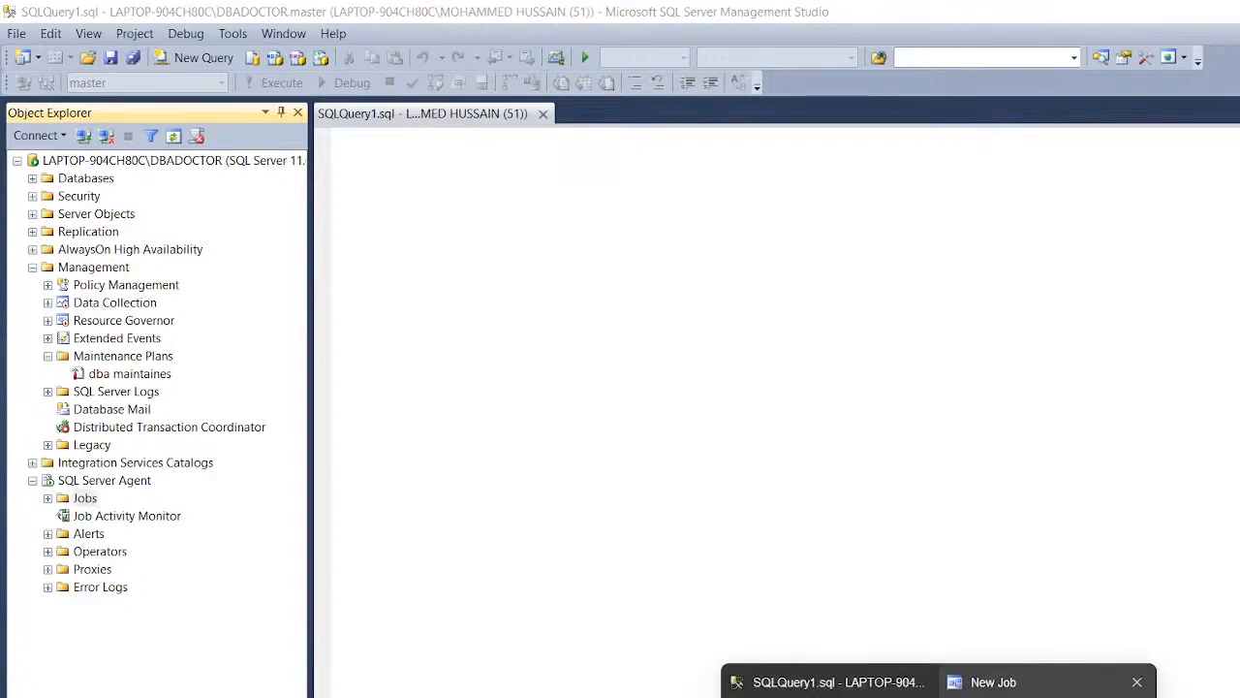
{"action": "left_click", "coordinate": [998, 680]}
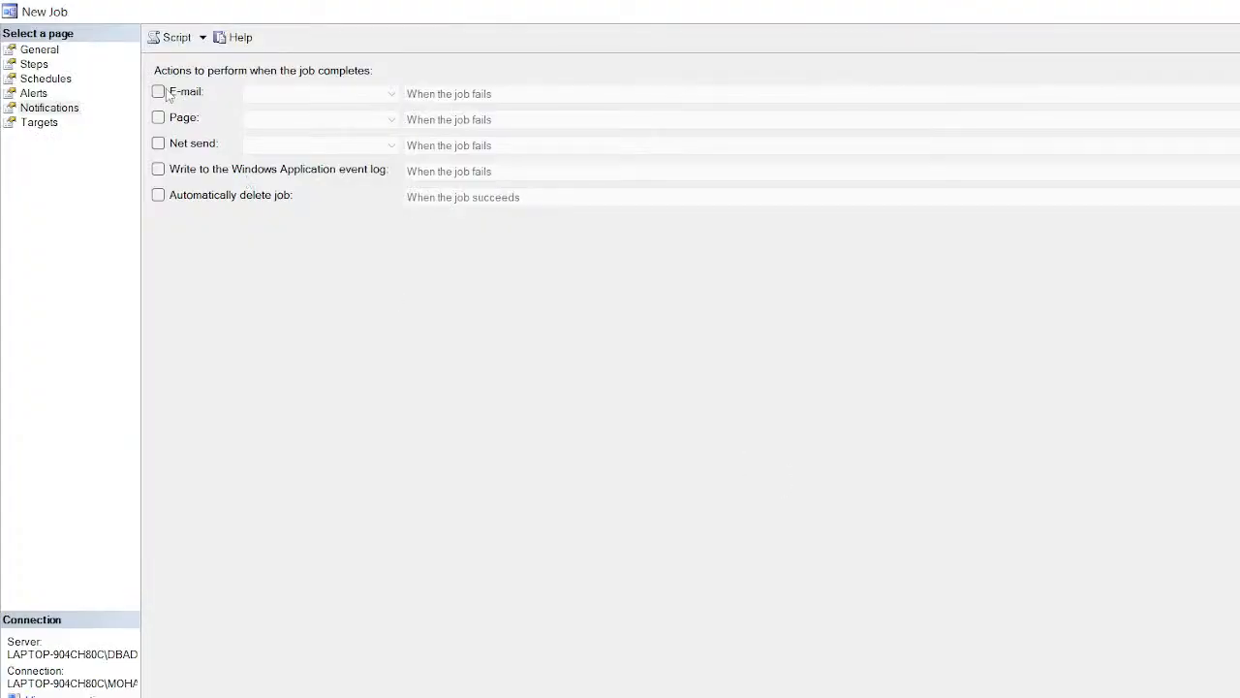
{"action": "left_click", "coordinate": [40, 123]}
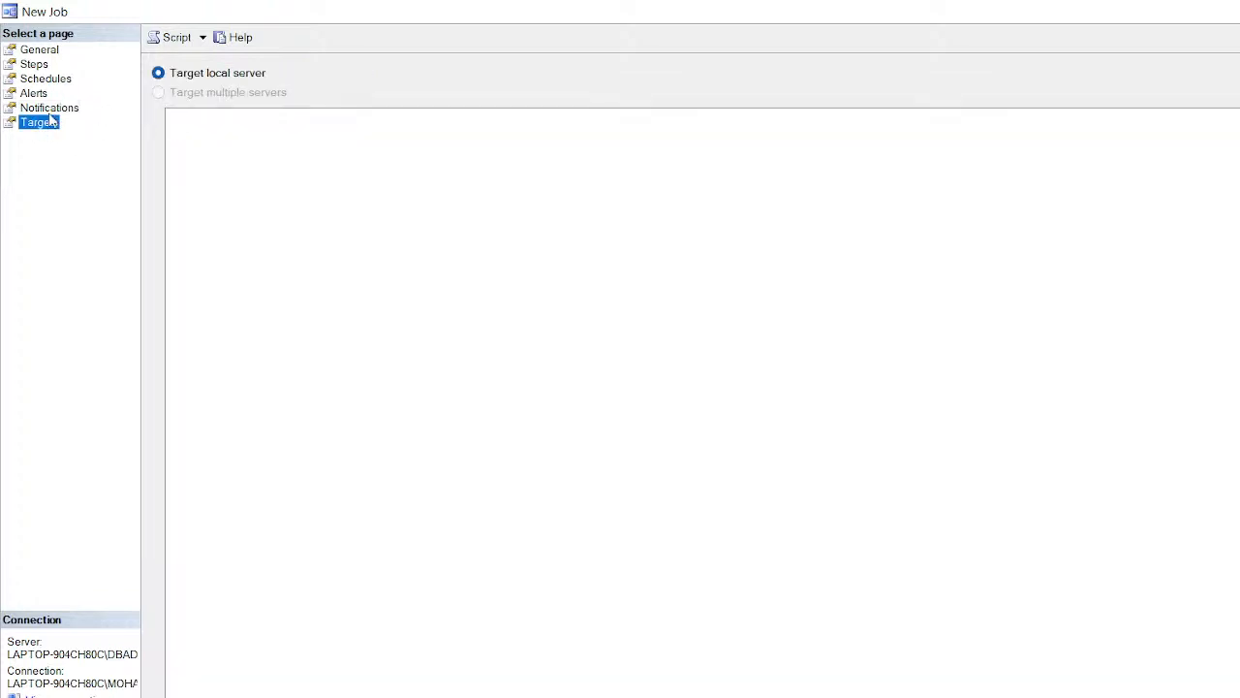
{"action": "left_click", "coordinate": [51, 111]}
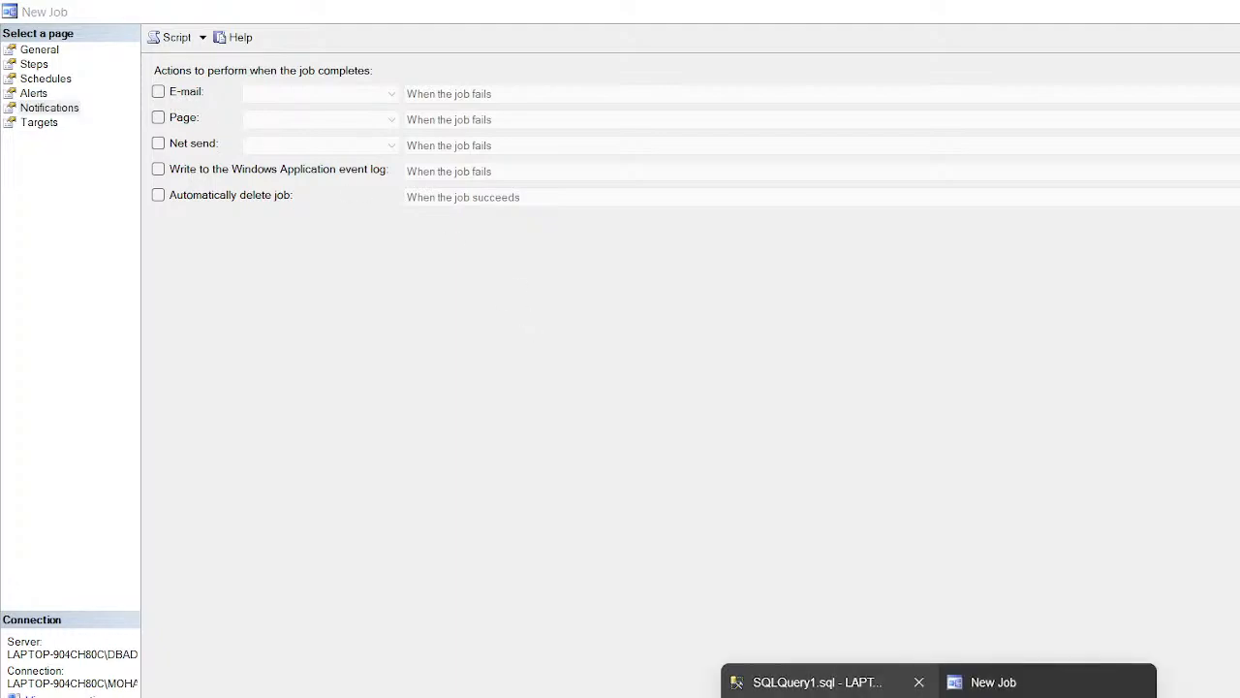
{"action": "left_click", "coordinate": [804, 679]}
{"action": "left_click", "coordinate": [47, 534]}
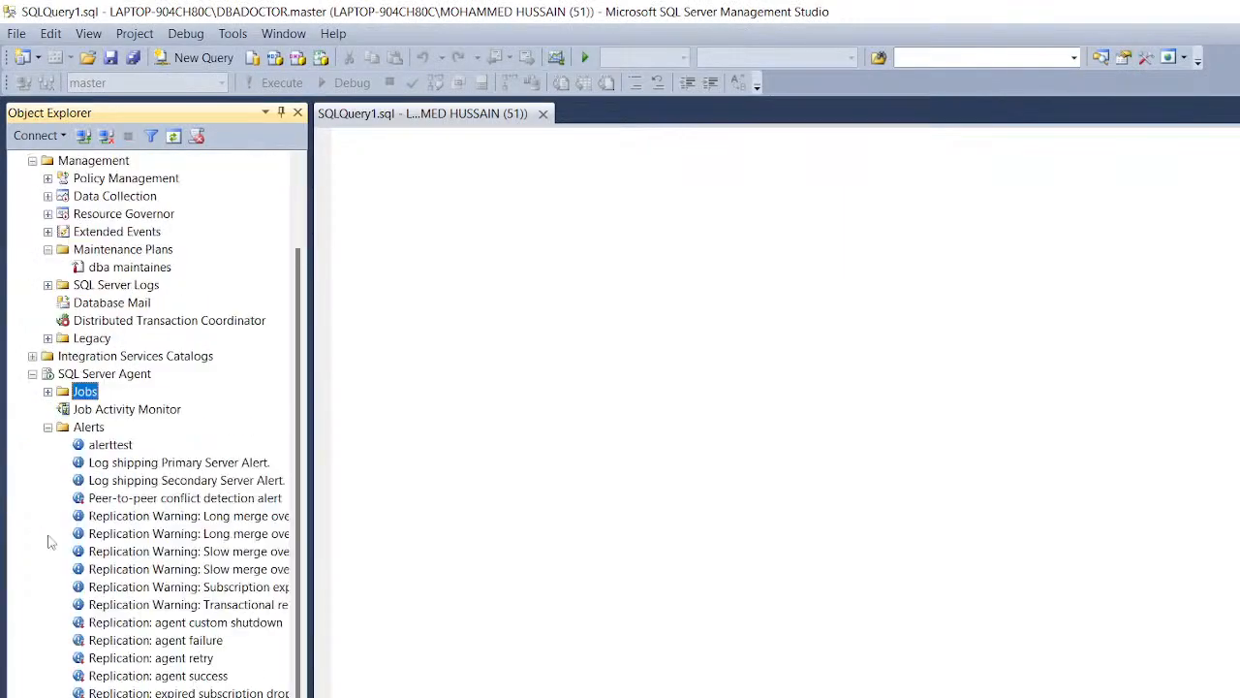
Step: Start a new alert named 'test', review its Response and Options pages, then close it unsaved
{"action": "right_click", "coordinate": [95, 429]}
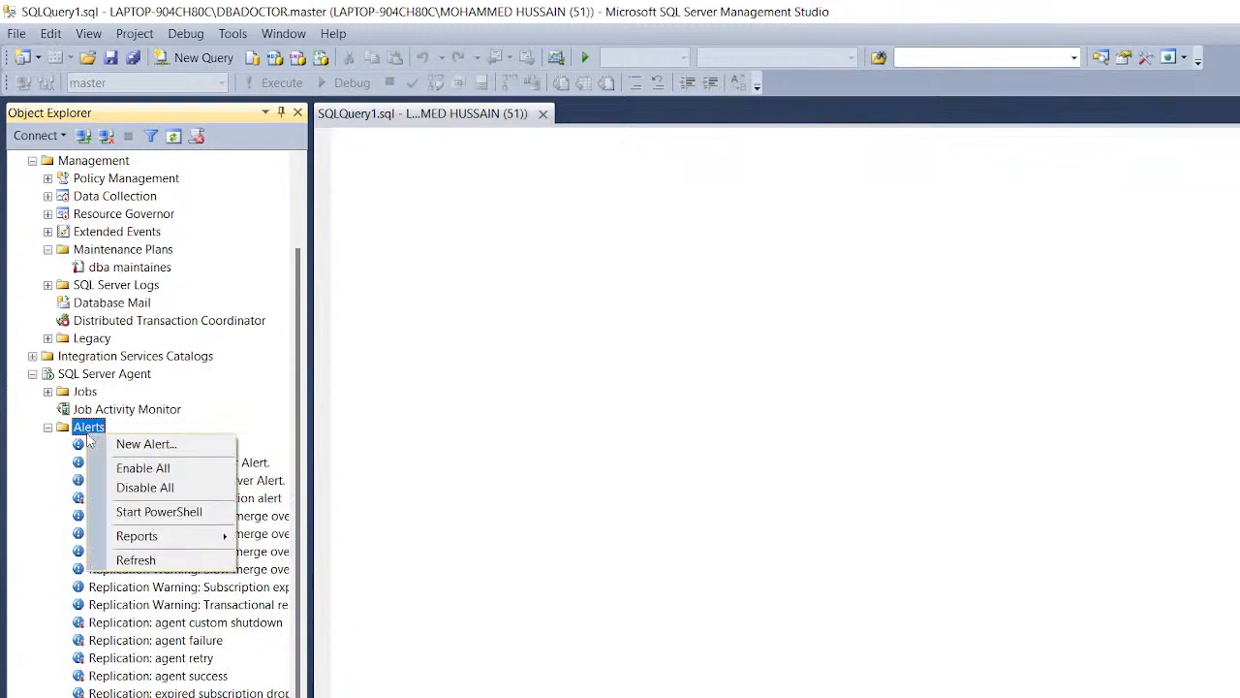
{"action": "left_click", "coordinate": [121, 442]}
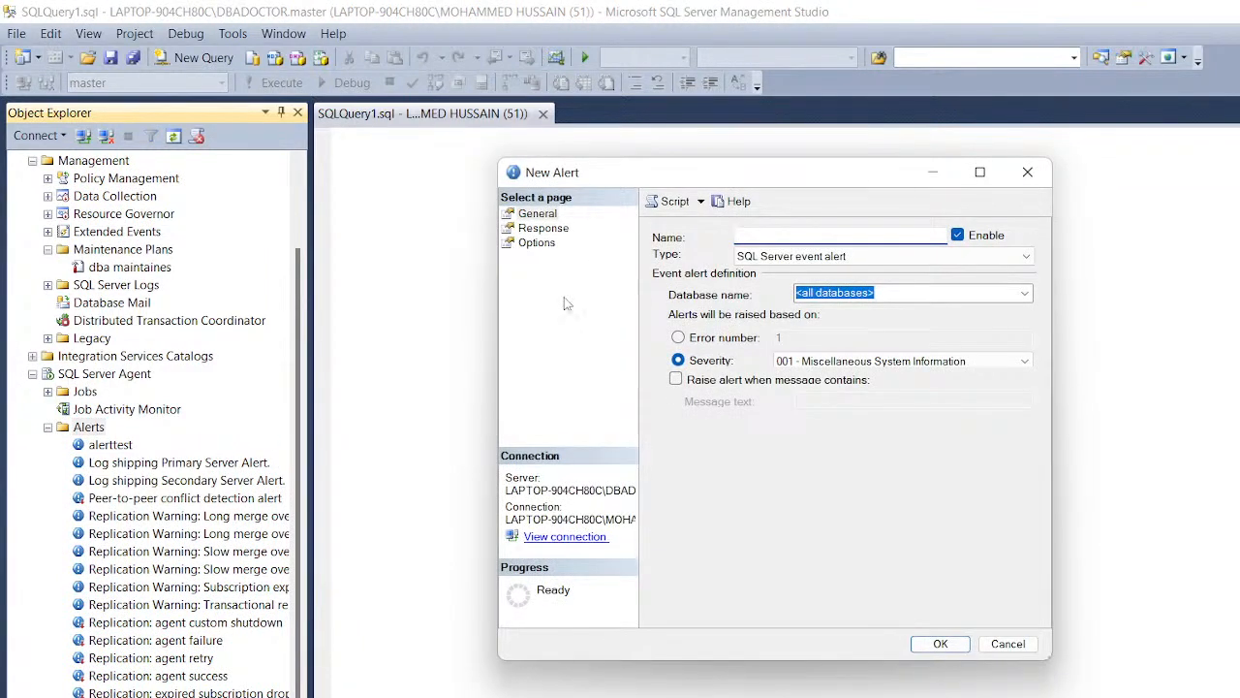
{"action": "type", "text": "test"}
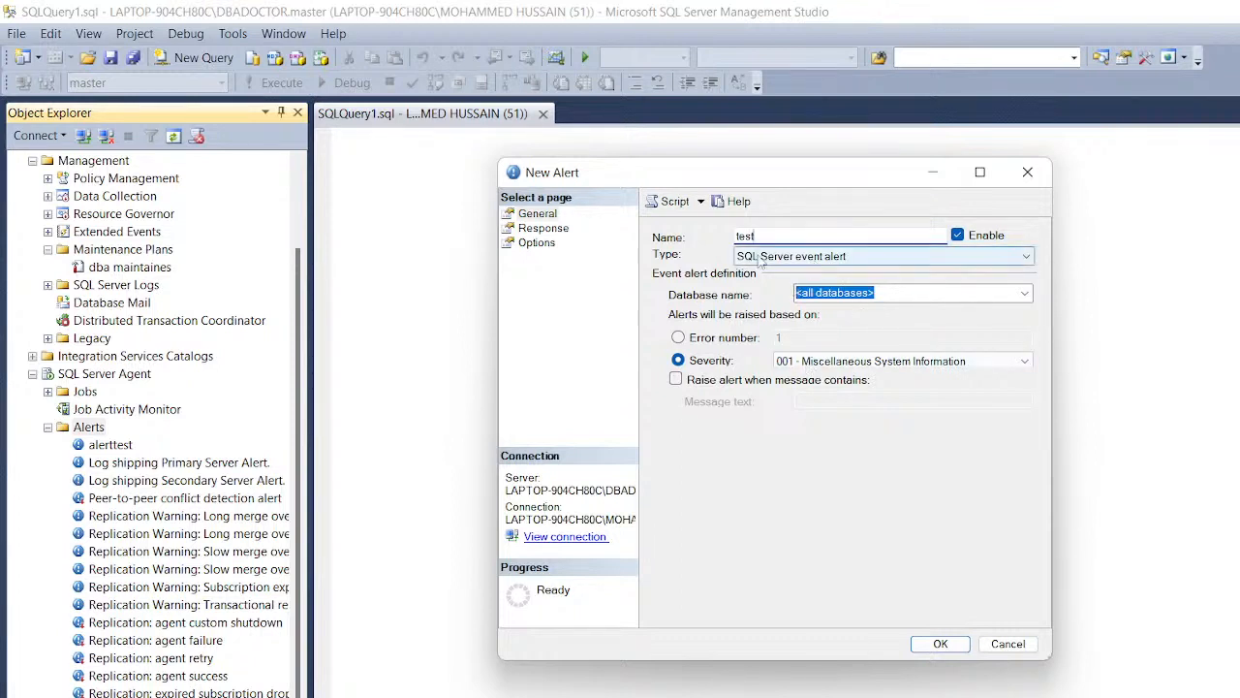
{"action": "left_click", "coordinate": [541, 228]}
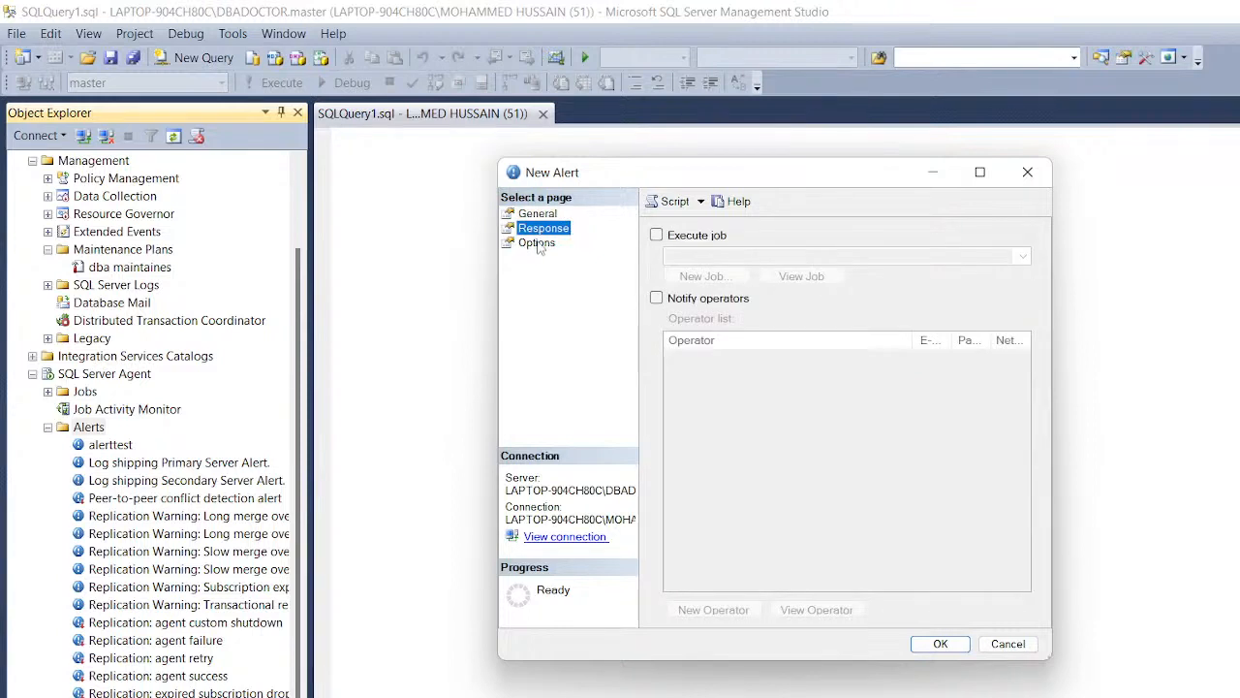
{"action": "left_click", "coordinate": [539, 243]}
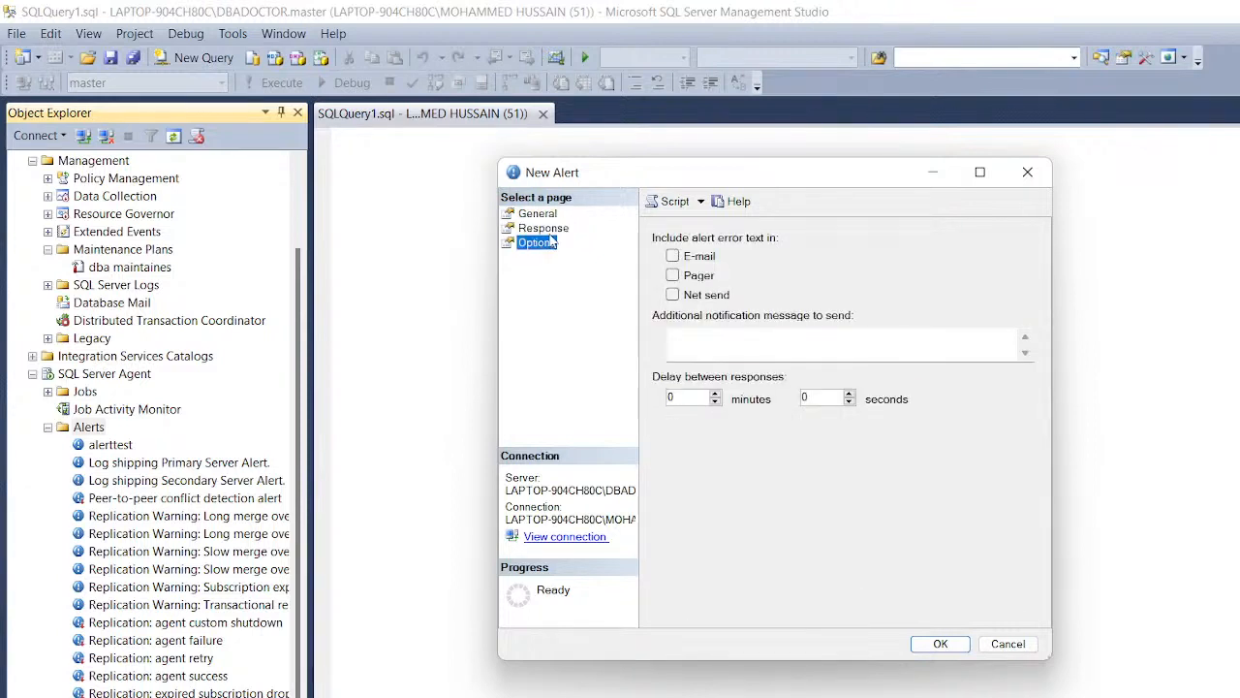
{"action": "left_click", "coordinate": [542, 229]}
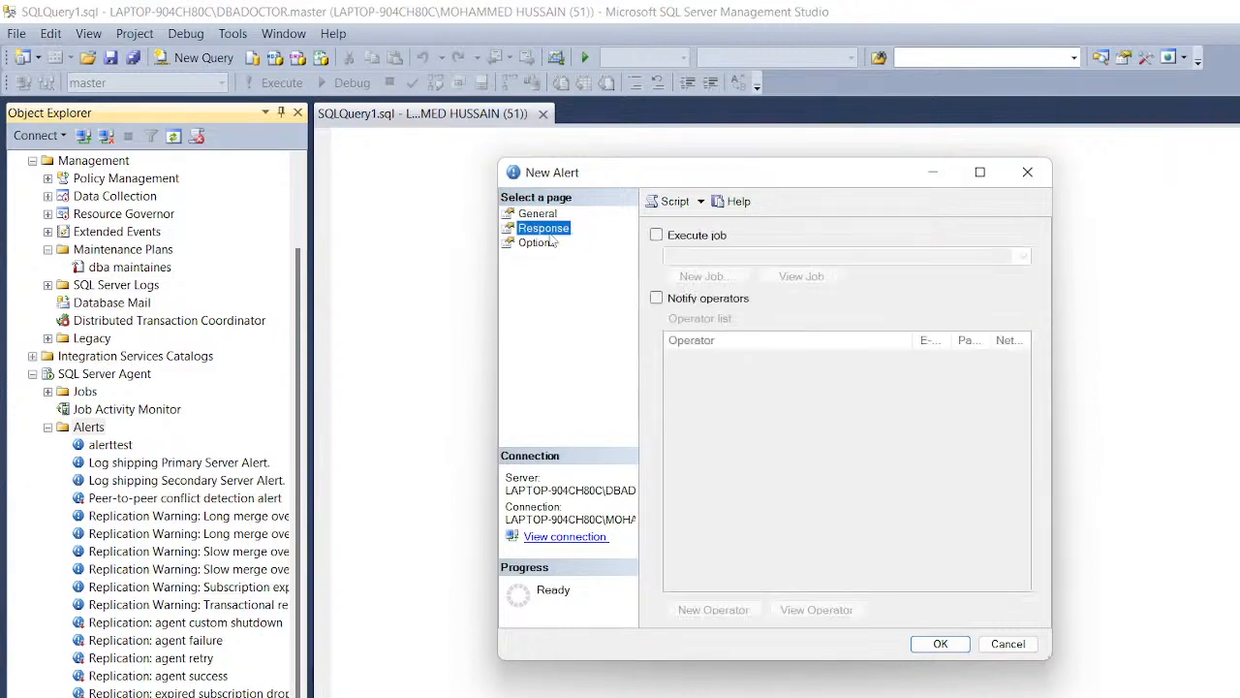
{"action": "left_click", "coordinate": [1027, 172]}
Step: Collapse Alerts and expand the empty Operators folder
{"action": "left_click", "coordinate": [48, 427]}
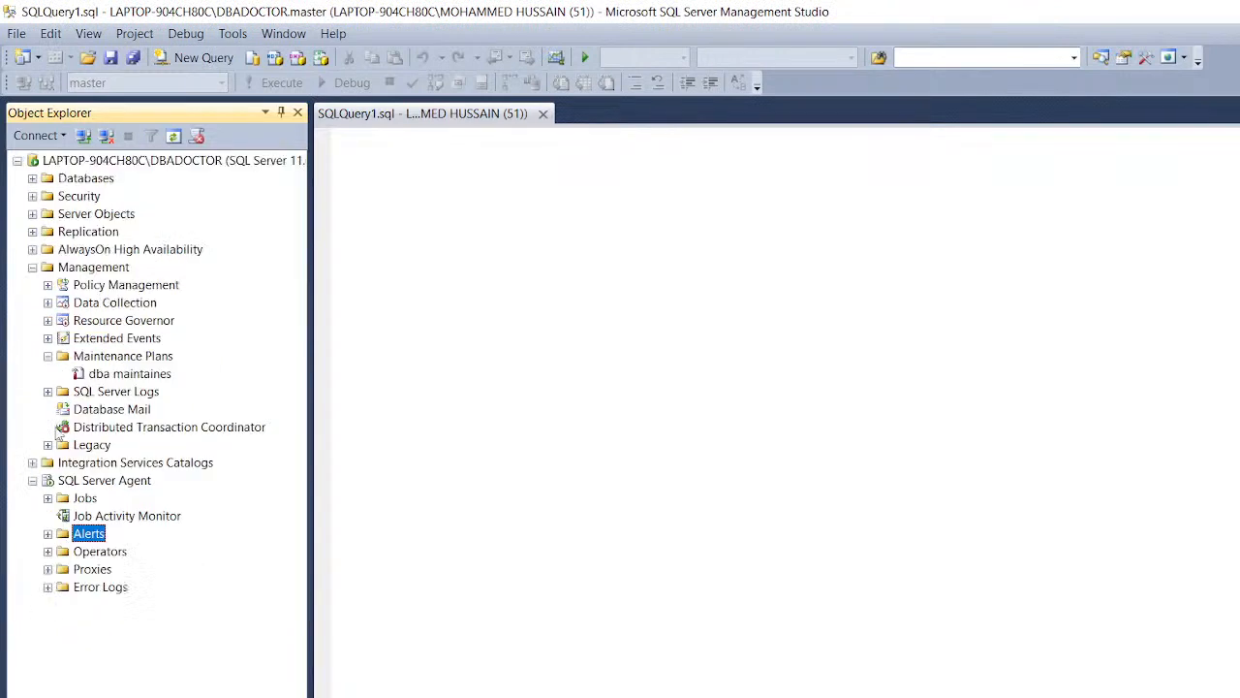
{"action": "left_click", "coordinate": [48, 551]}
{"action": "left_click", "coordinate": [116, 551]}
Step: Start operator 'test', entering its e-mail name and reusing it as the net send address
{"action": "right_click", "coordinate": [109, 556]}
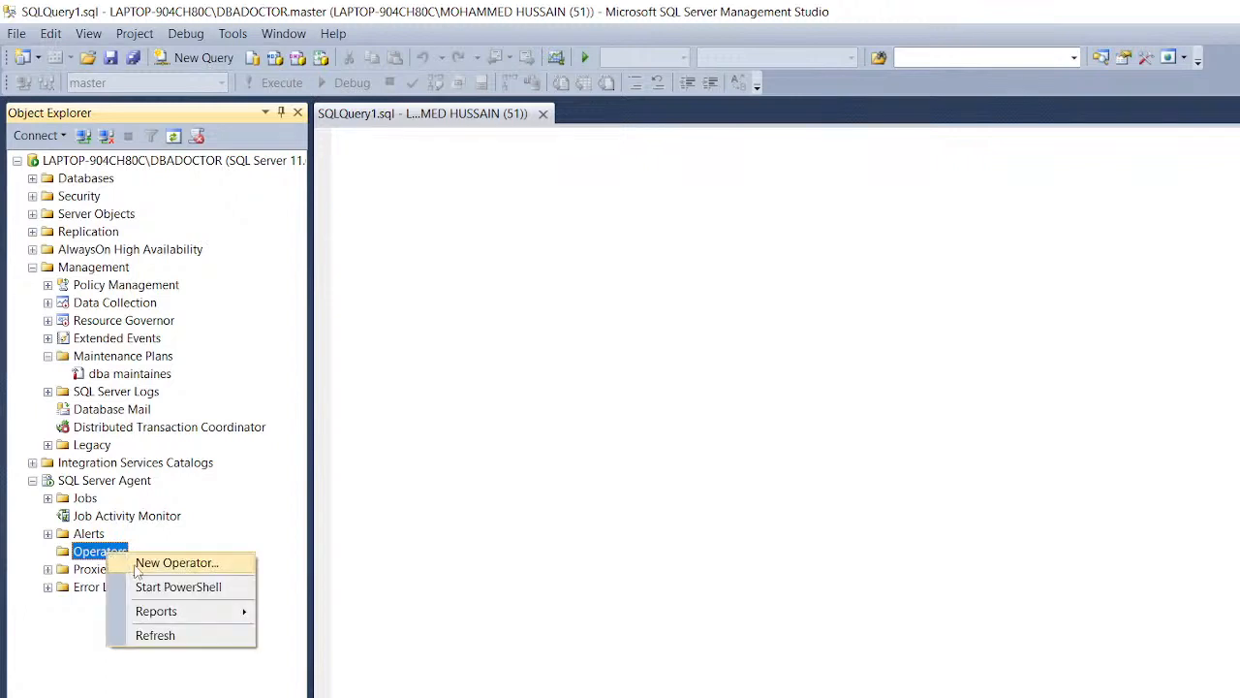
{"action": "left_click", "coordinate": [145, 563]}
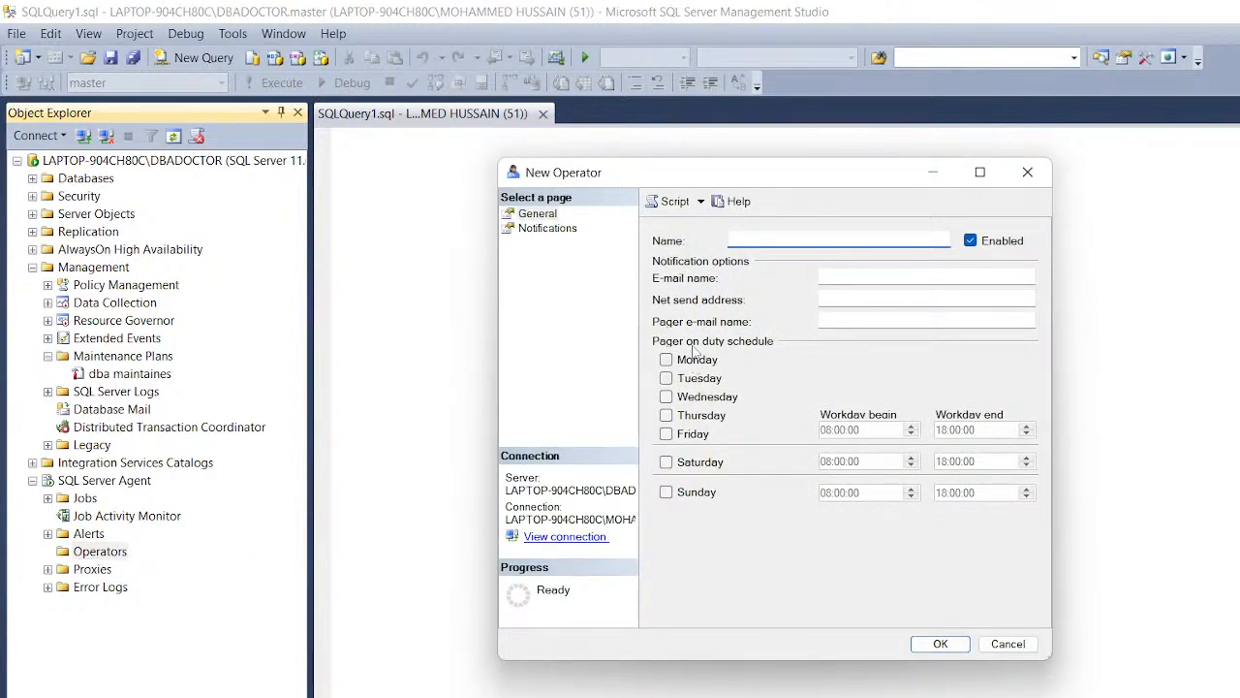
{"action": "type", "text": "test"}
{"action": "left_click", "coordinate": [861, 277]}
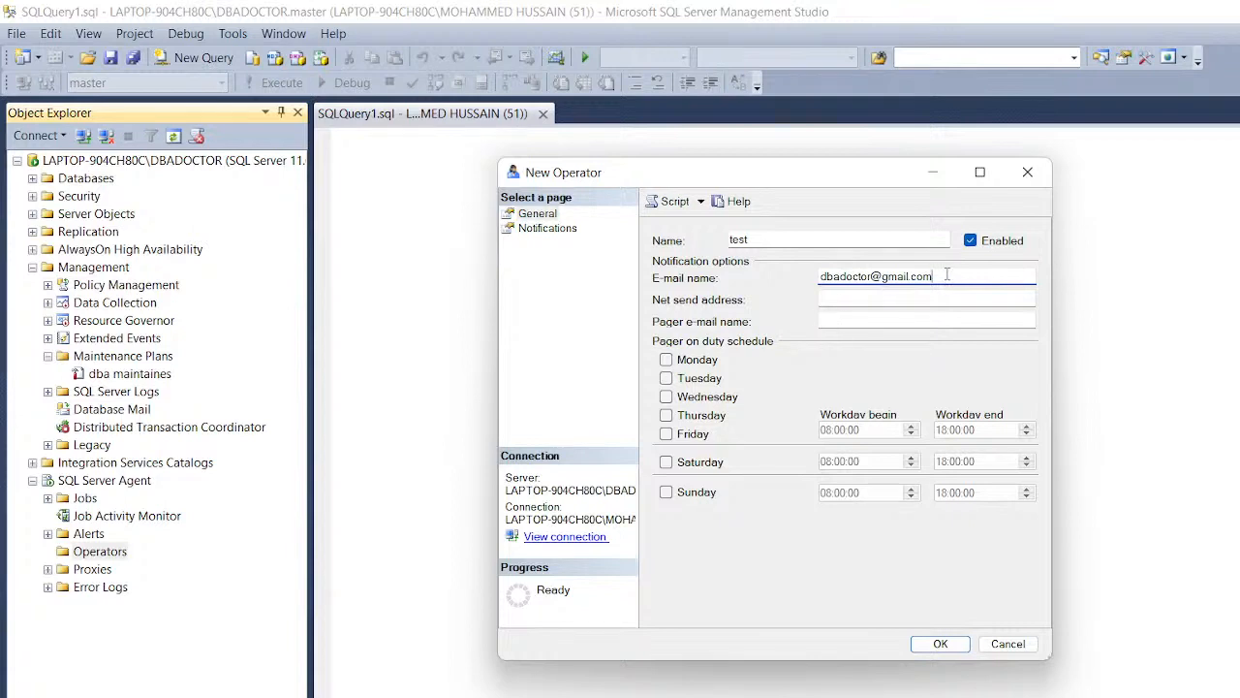
{"action": "left_click_drag", "start_coordinate": [947, 275], "coordinate": [808, 292]}
{"action": "key", "text": "ctrl+c"}
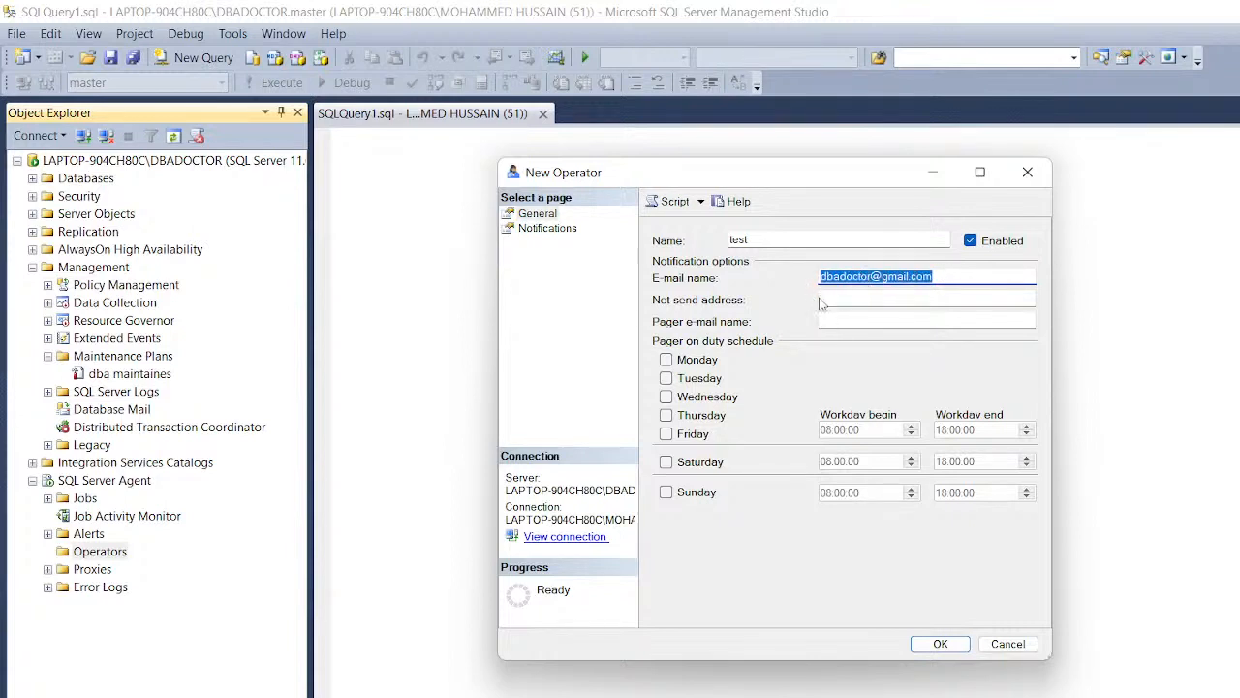
{"action": "left_click", "coordinate": [824, 299]}
{"action": "key", "text": "ctrl+v"}
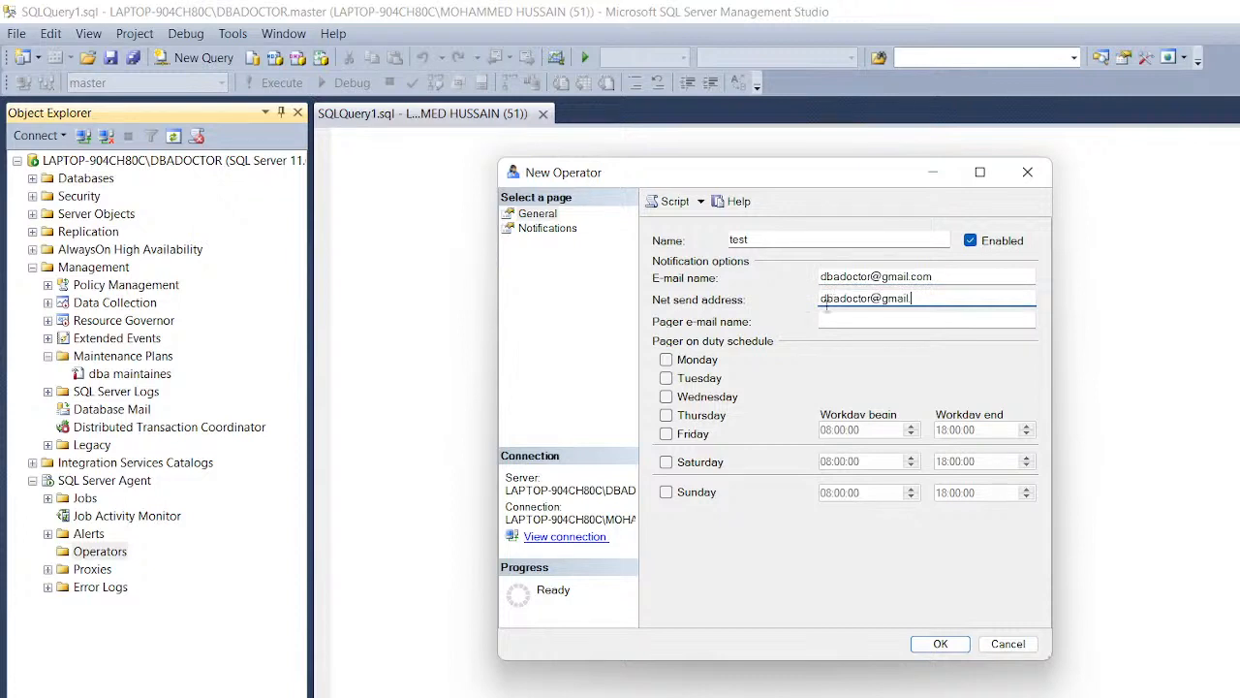
Step: Put the operator on pager duty Monday to Friday, check Notifications, and save
{"action": "left_click", "coordinate": [666, 359]}
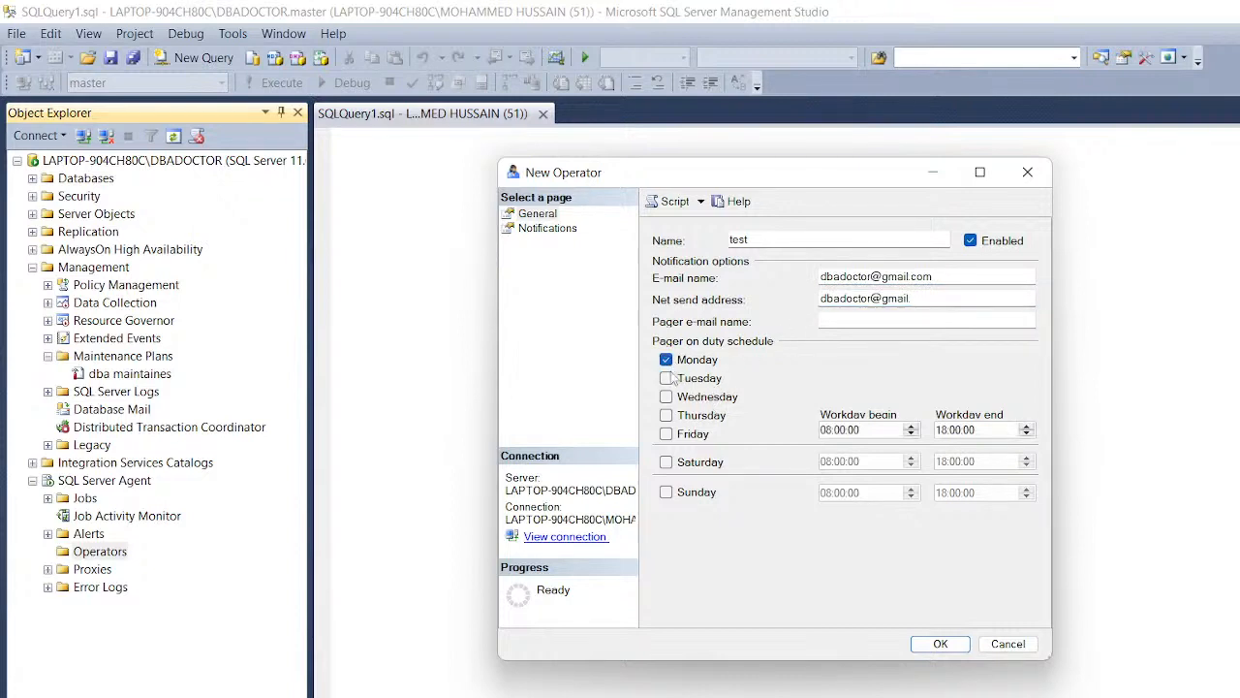
{"action": "left_click", "coordinate": [666, 378]}
{"action": "left_click", "coordinate": [665, 433]}
{"action": "left_click", "coordinate": [666, 414]}
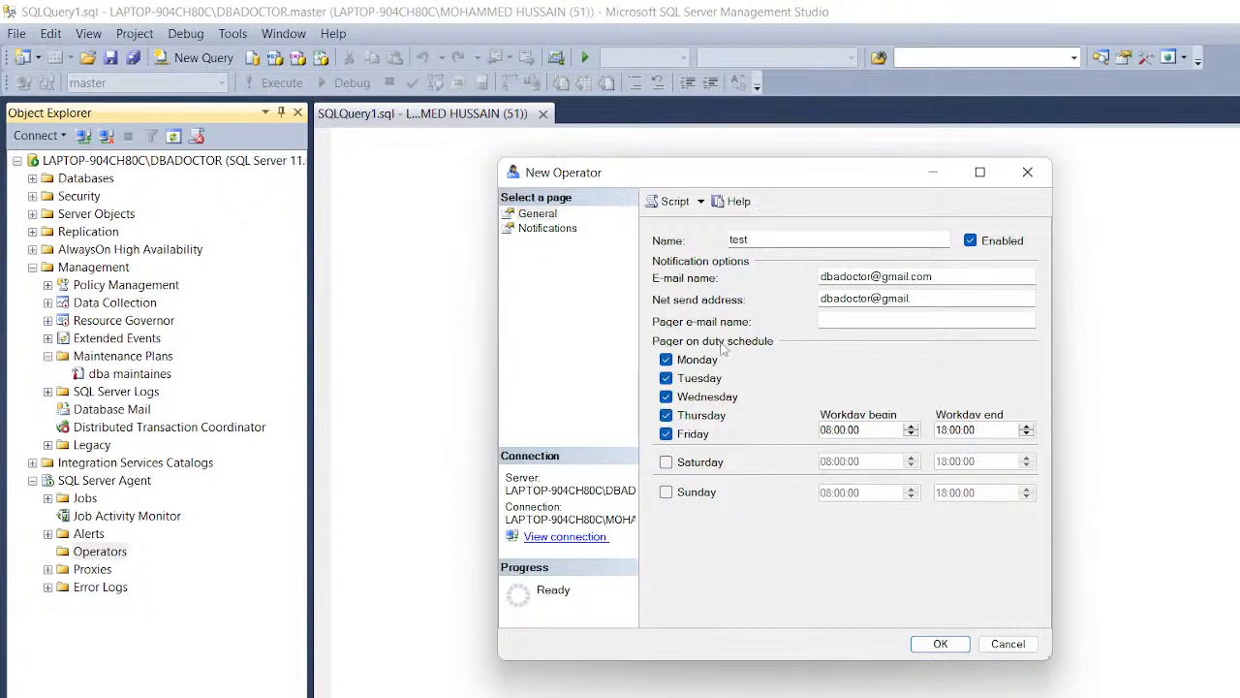
{"action": "left_click", "coordinate": [567, 231]}
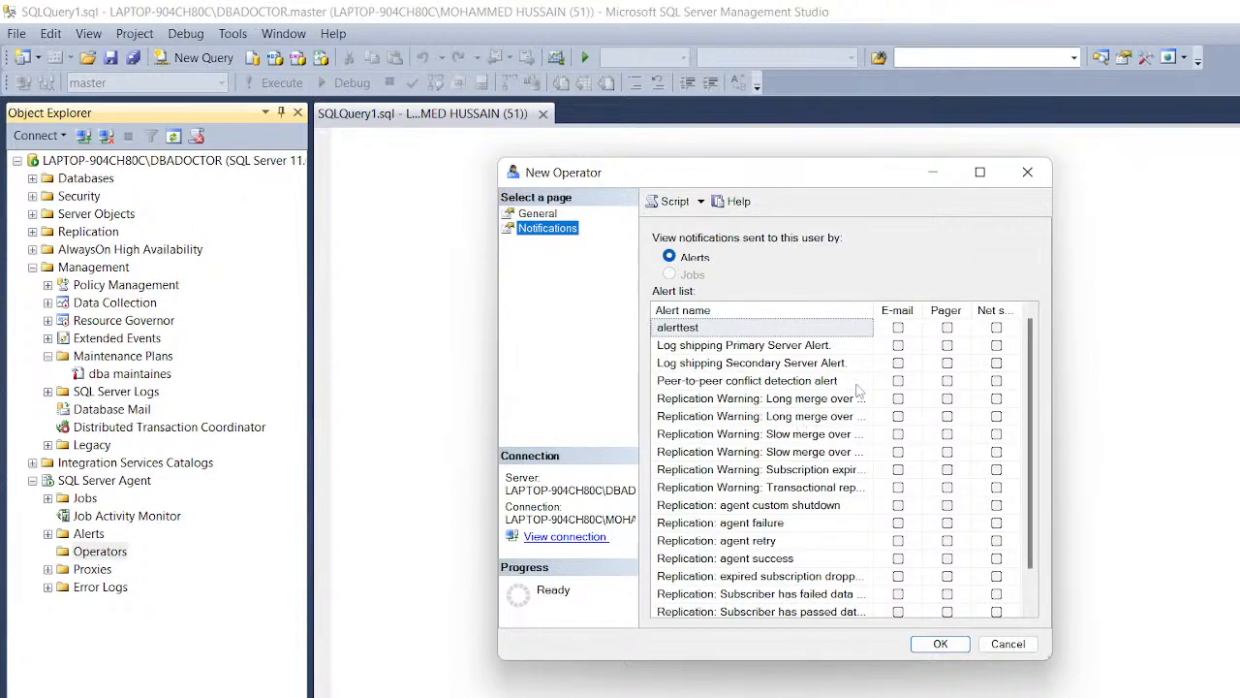
{"action": "left_click", "coordinate": [939, 645]}
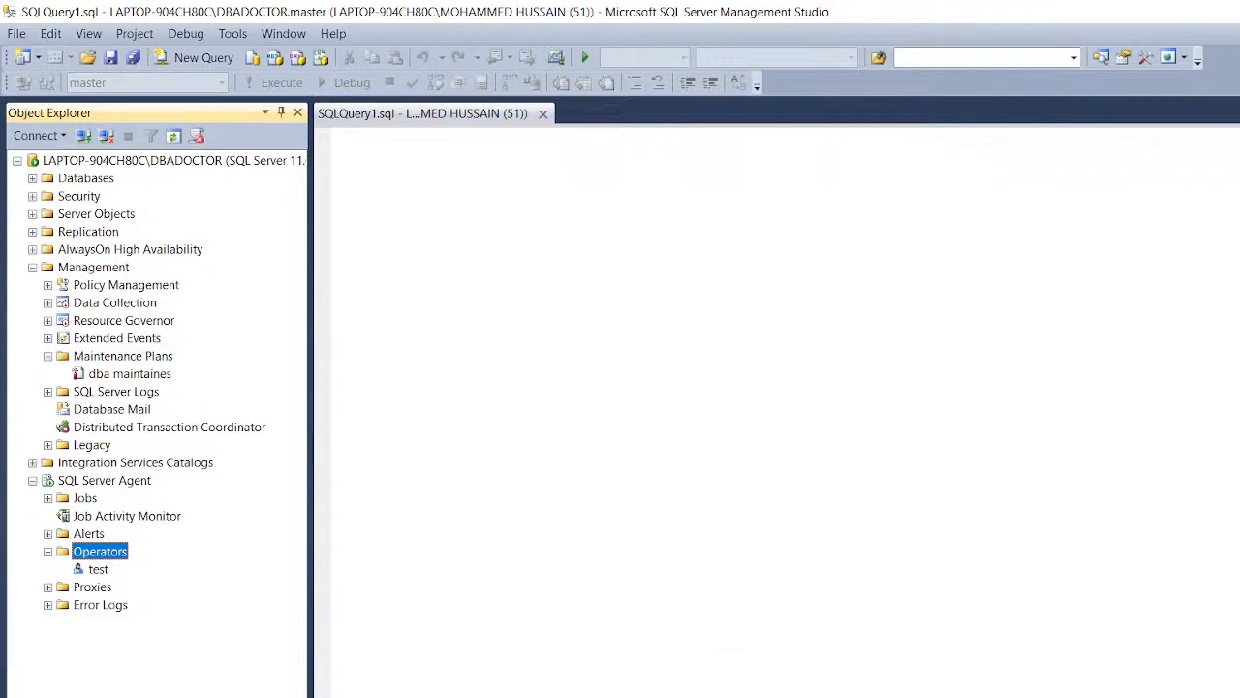
Step: Enable e-mailing an operator when the job fails, finding the operator list empty
{"action": "left_click", "coordinate": [969, 678]}
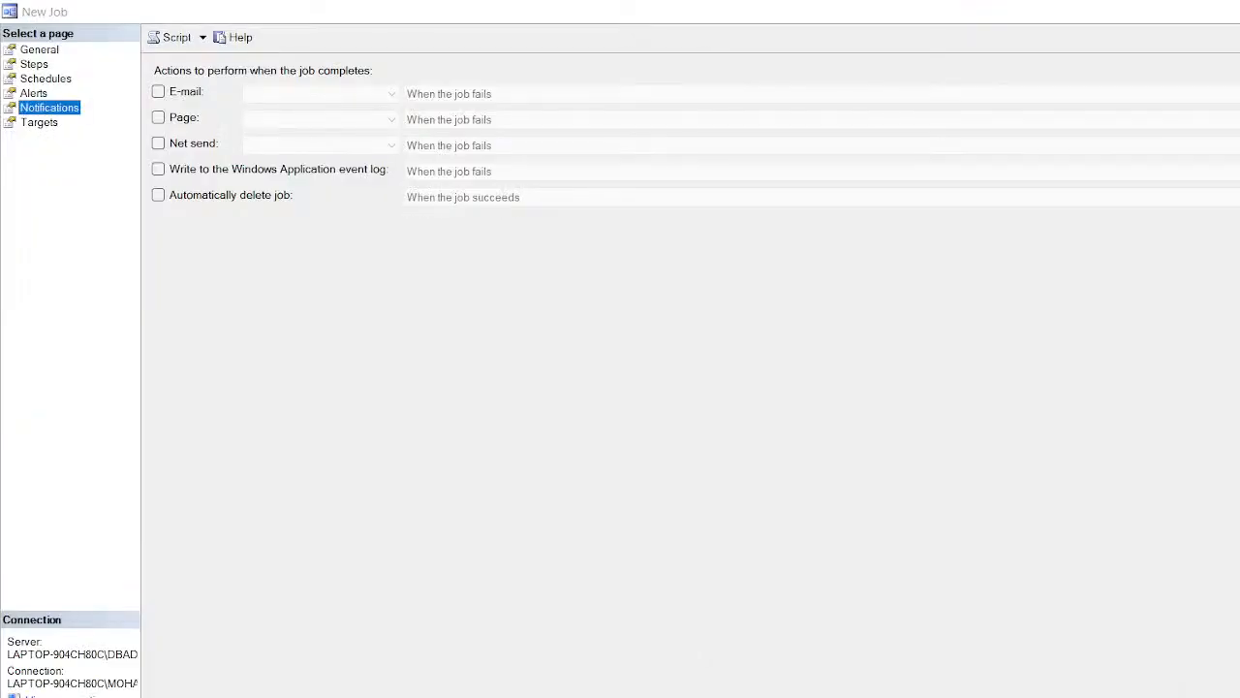
{"action": "left_click", "coordinate": [158, 91]}
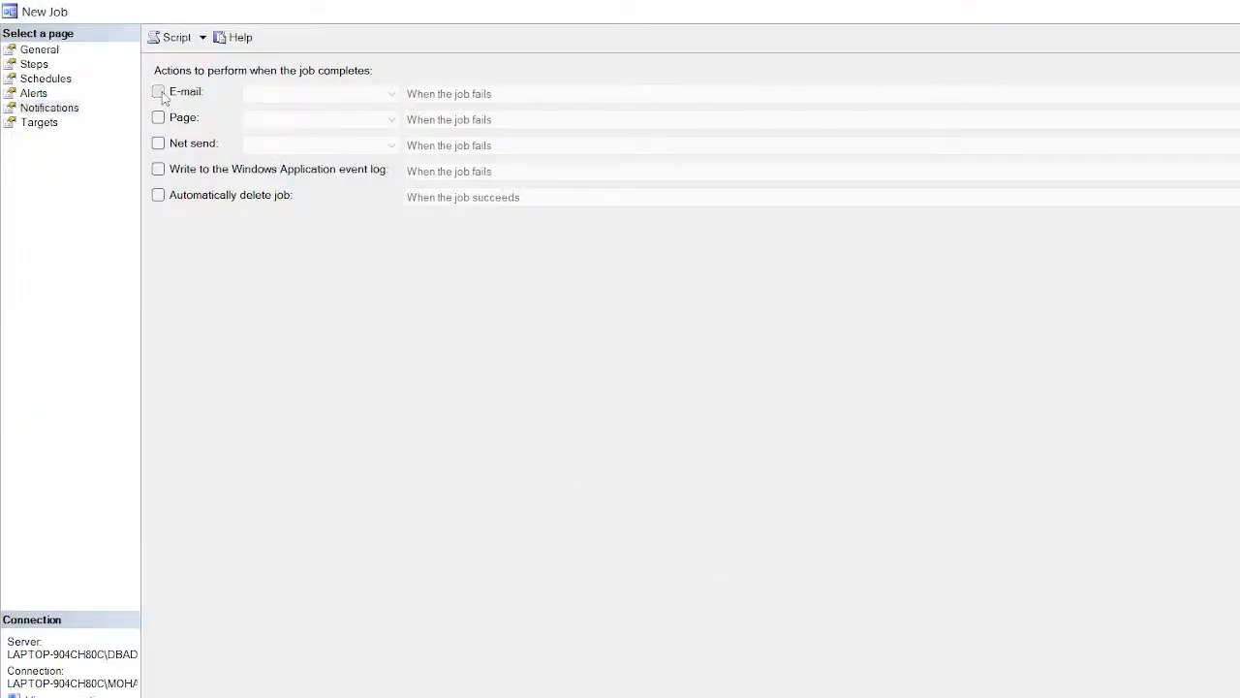
{"action": "left_click", "coordinate": [354, 98]}
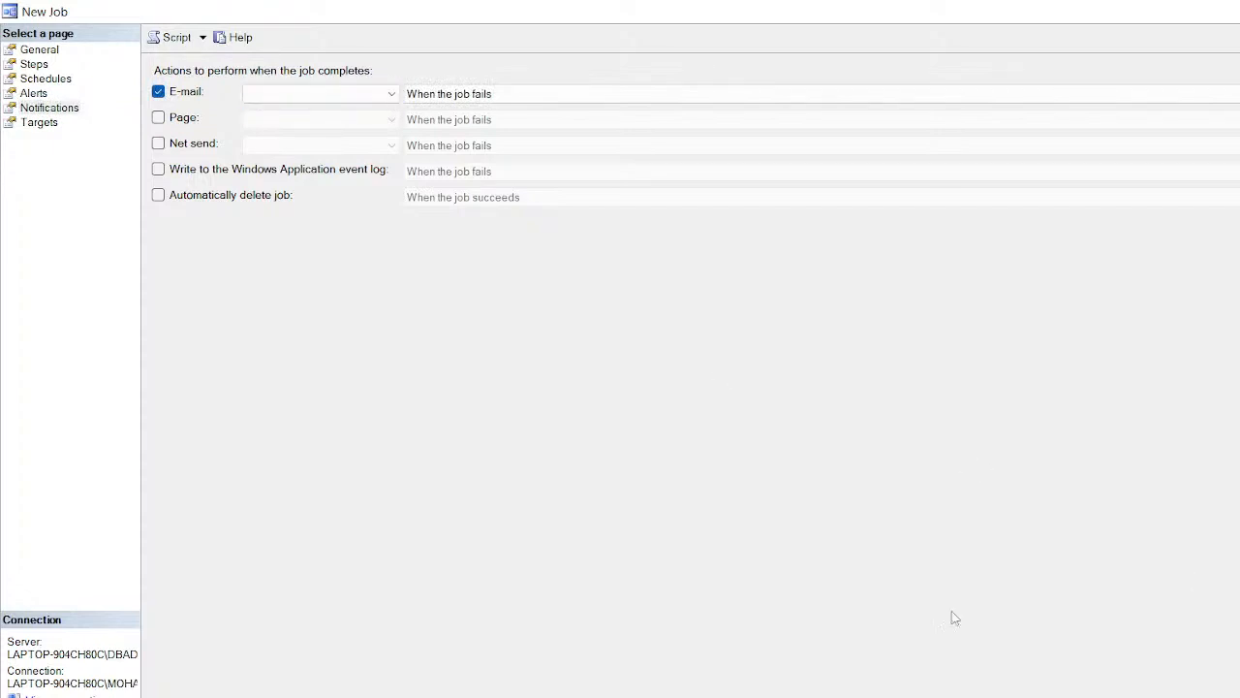
{"action": "left_click", "coordinate": [39, 123]}
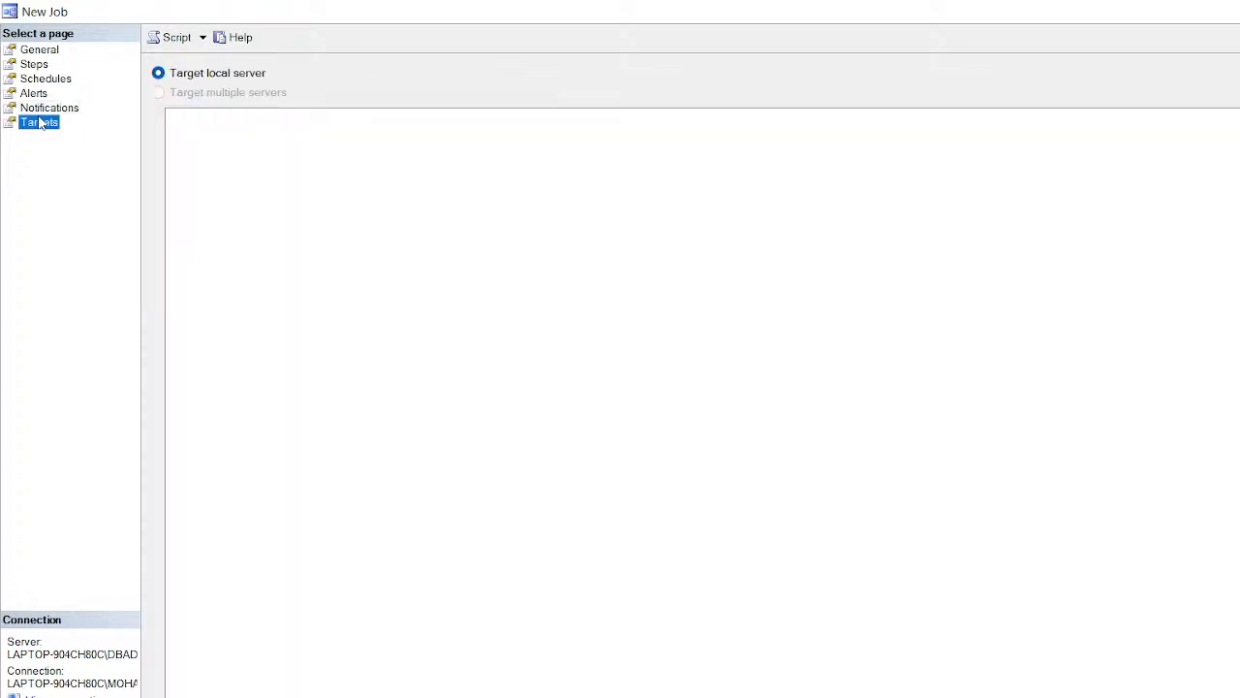
{"action": "left_click", "coordinate": [43, 108]}
{"action": "left_click", "coordinate": [311, 100]}
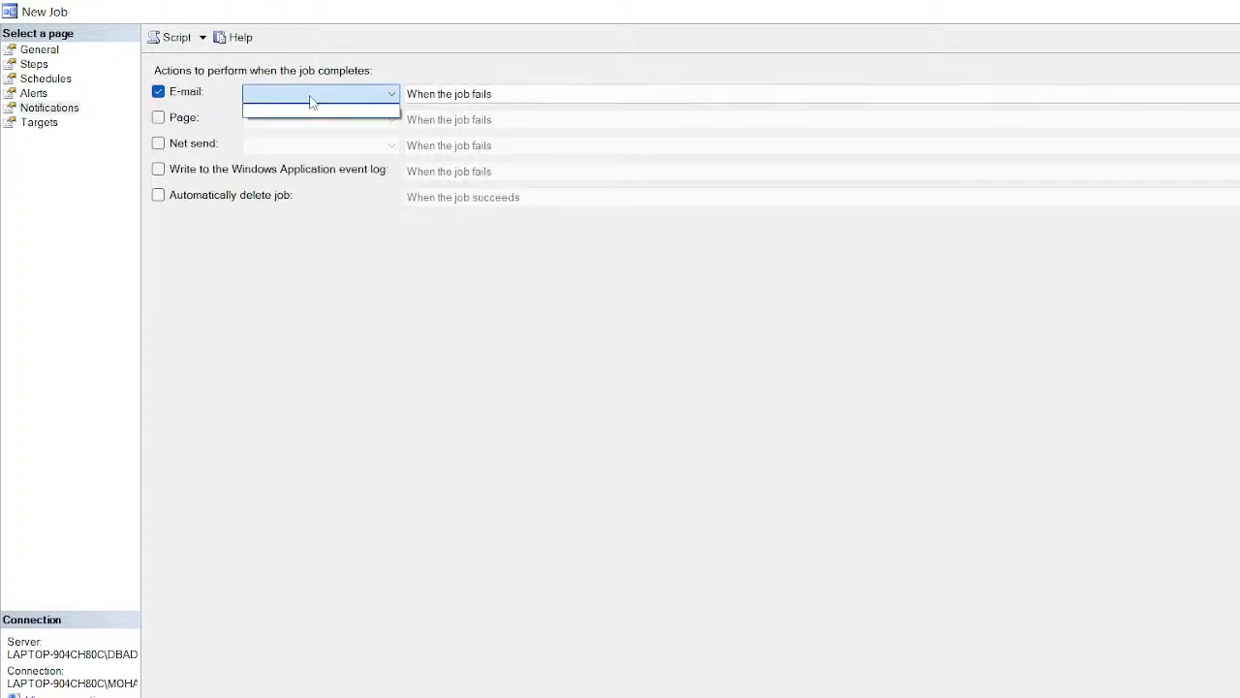
{"action": "left_click", "coordinate": [311, 100]}
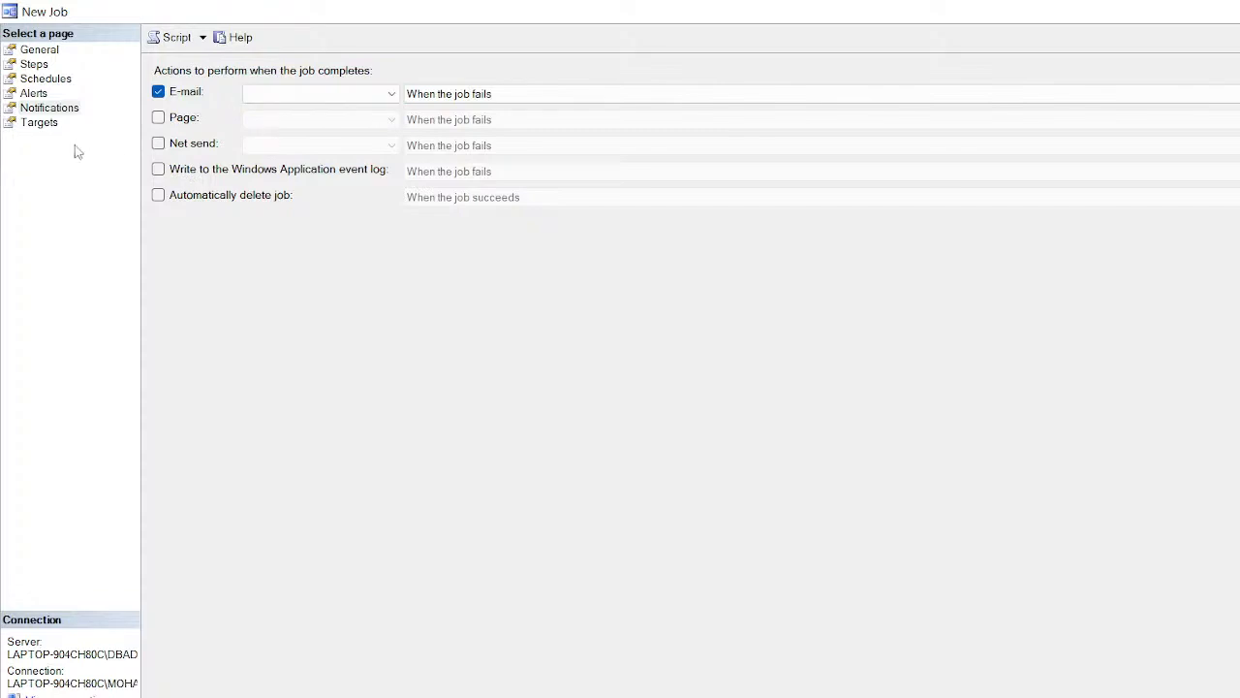
Step: Keep the notification on job failure, then open View Job Activity from Job Activity Monitor
{"action": "left_click", "coordinate": [45, 123]}
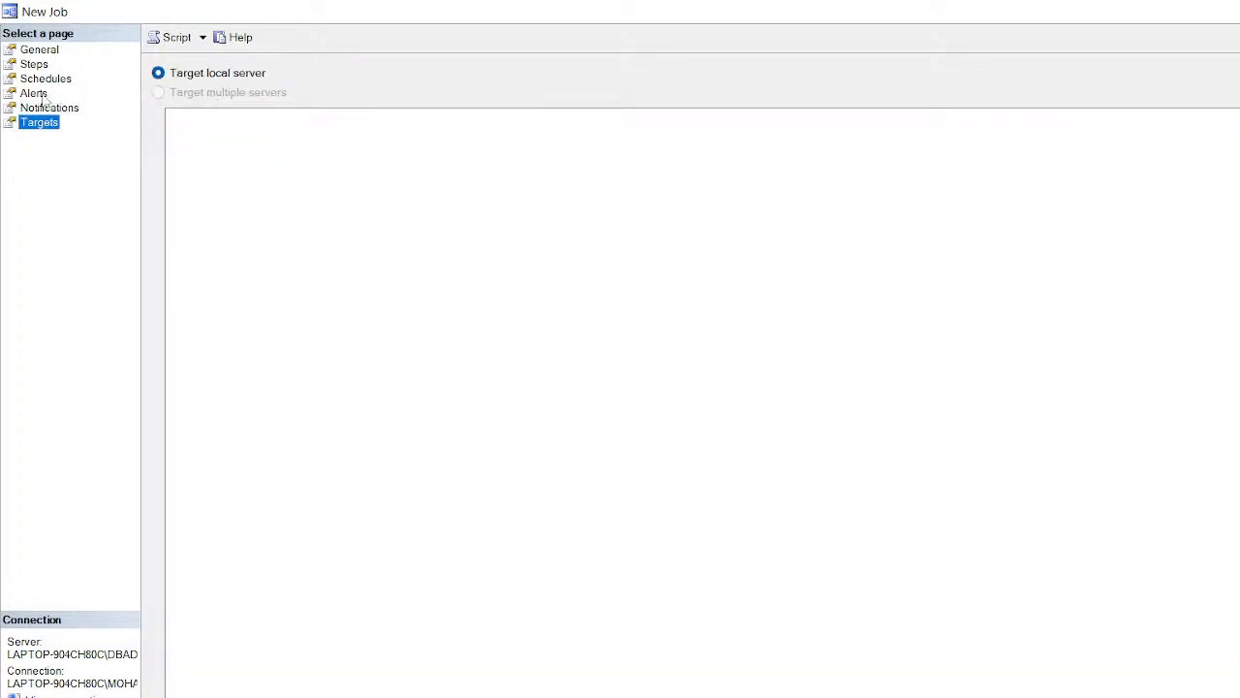
{"action": "left_click", "coordinate": [43, 96]}
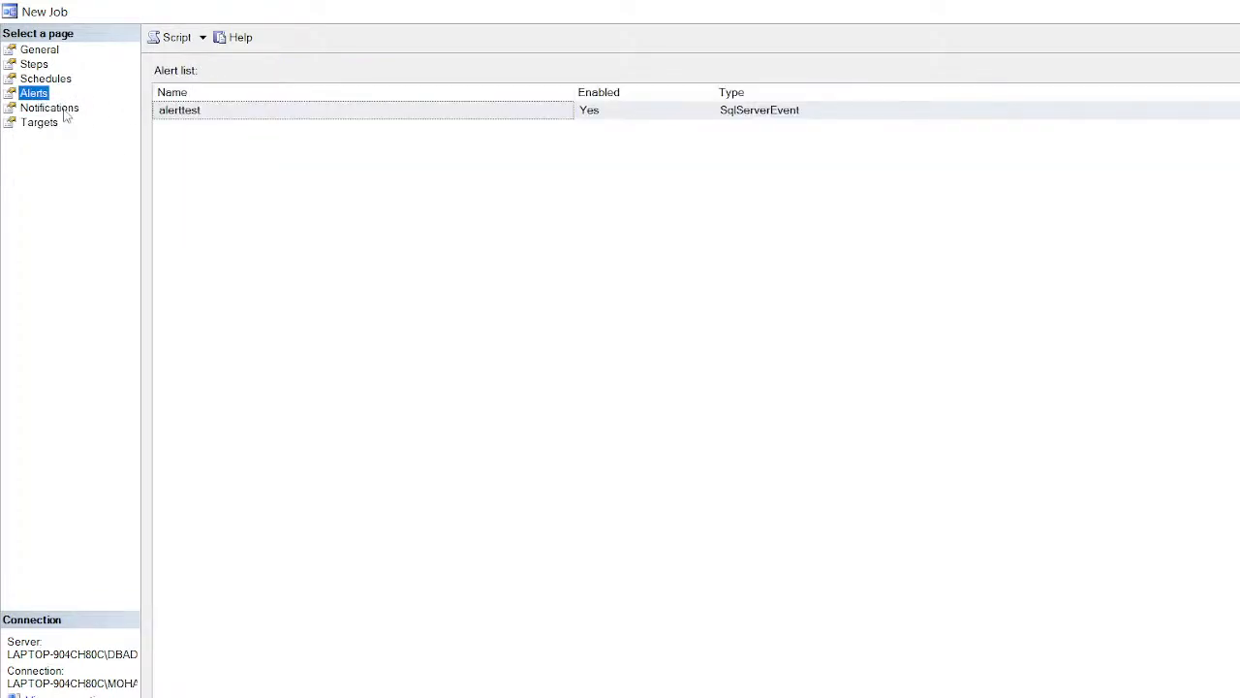
{"action": "left_click", "coordinate": [64, 110]}
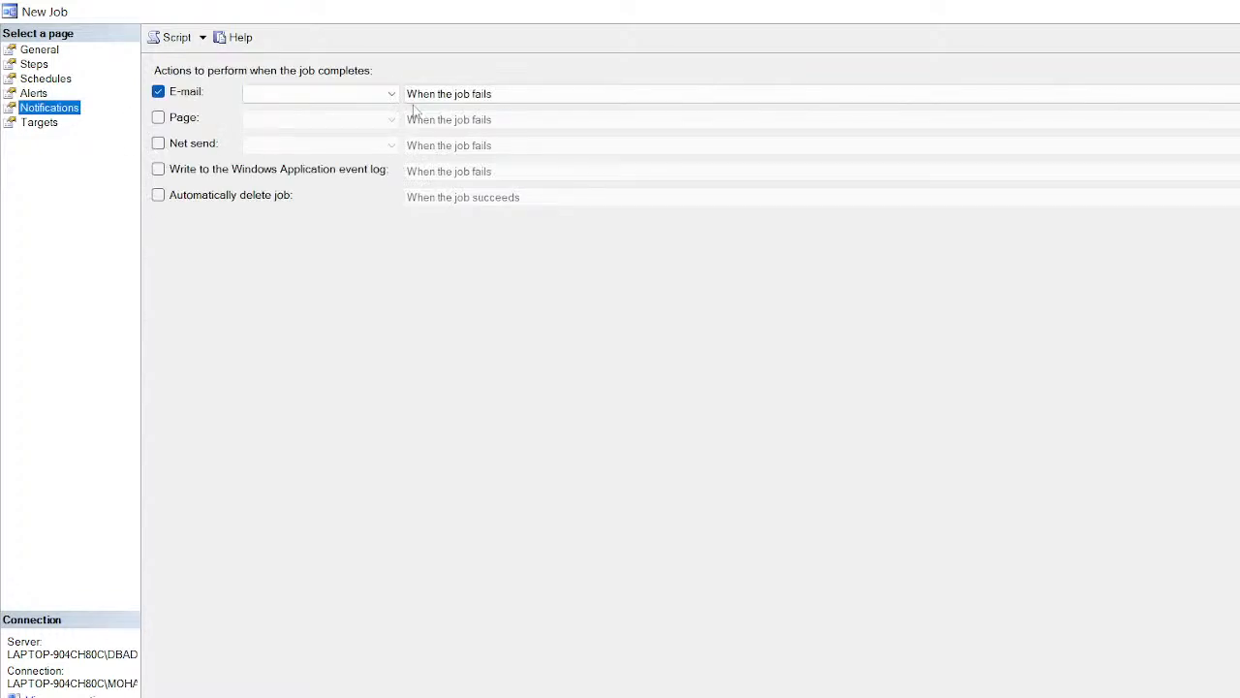
{"action": "left_click", "coordinate": [442, 100]}
{"action": "left_click", "coordinate": [443, 95]}
{"action": "left_click", "coordinate": [394, 95]}
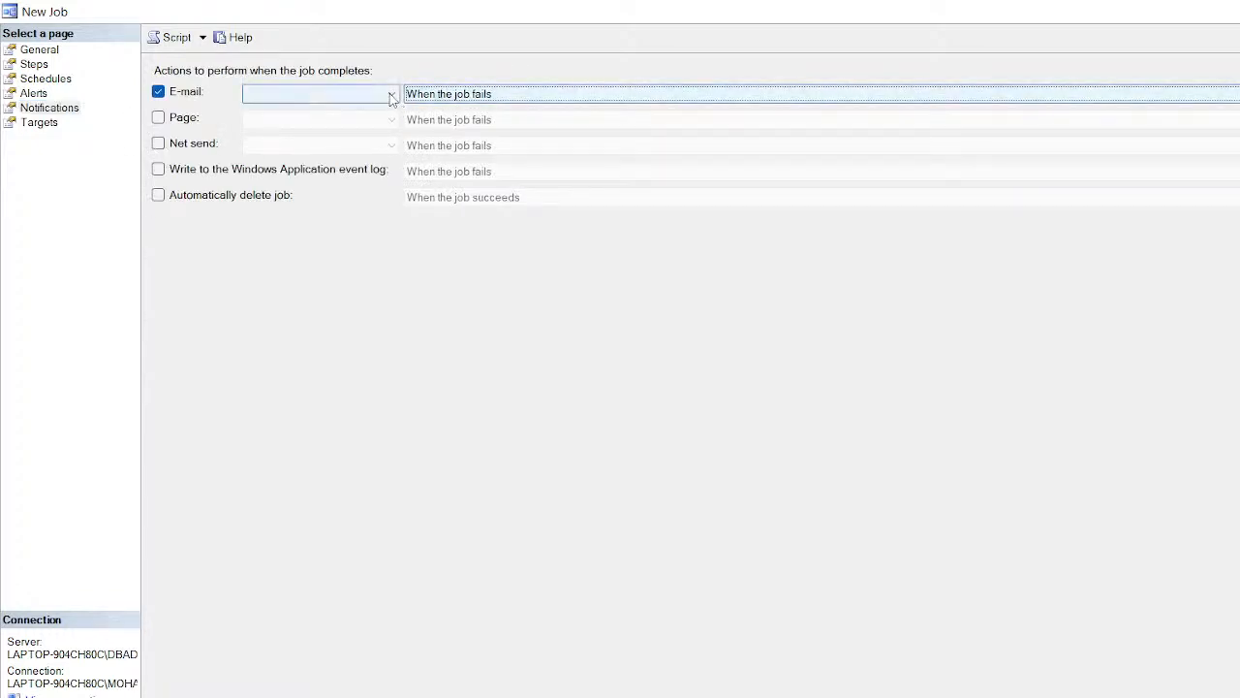
{"action": "left_click", "coordinate": [391, 95]}
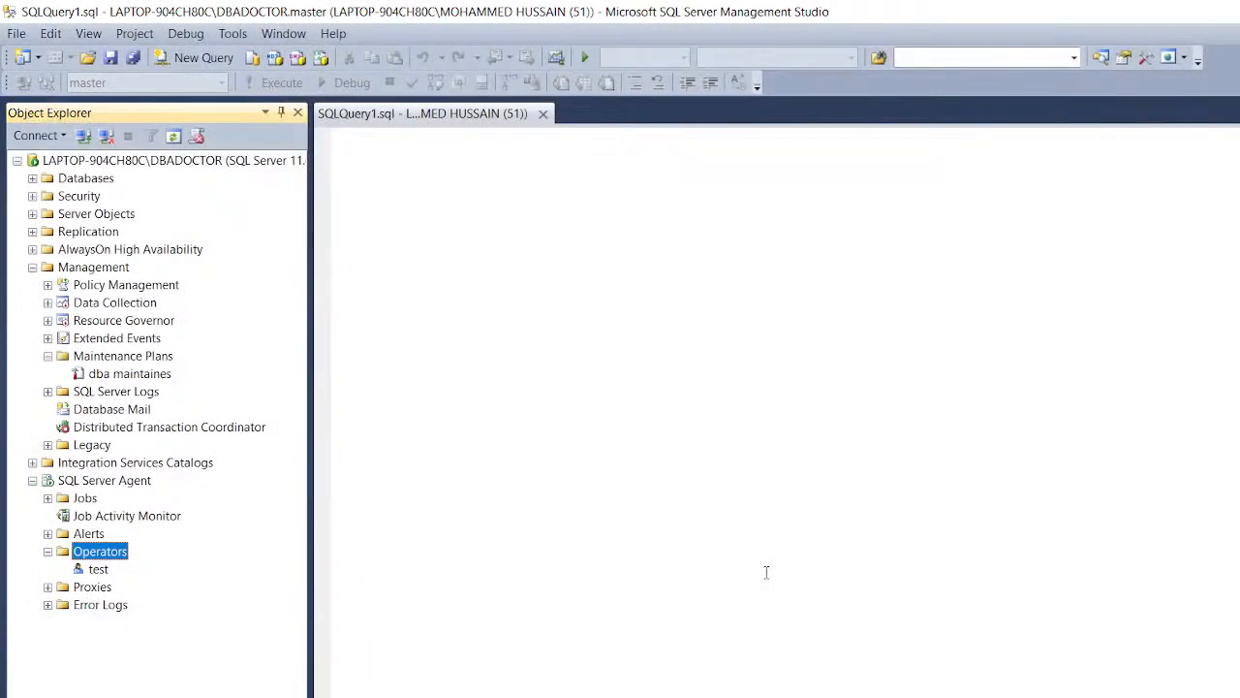
{"action": "right_click", "coordinate": [101, 518]}
{"action": "left_click", "coordinate": [163, 530]}
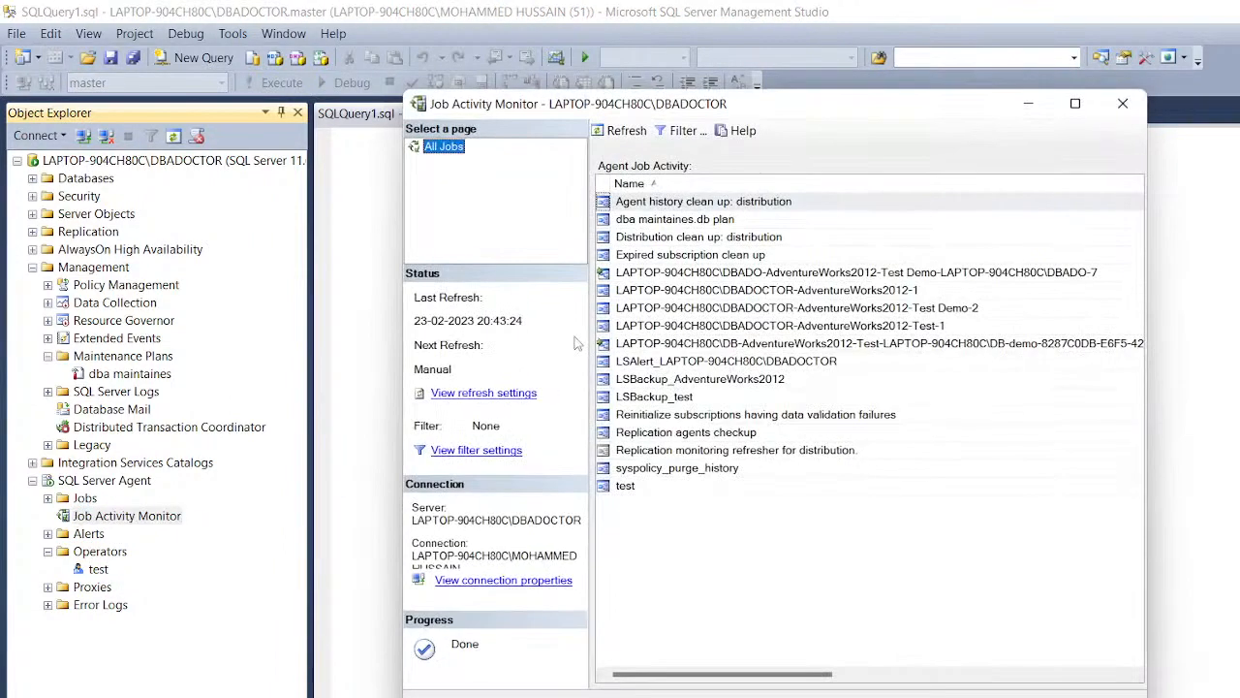
Step: In the test job's properties, enable e-mail to operator 'test' when the job fails
{"action": "left_click", "coordinate": [672, 220]}
{"action": "left_click", "coordinate": [671, 239]}
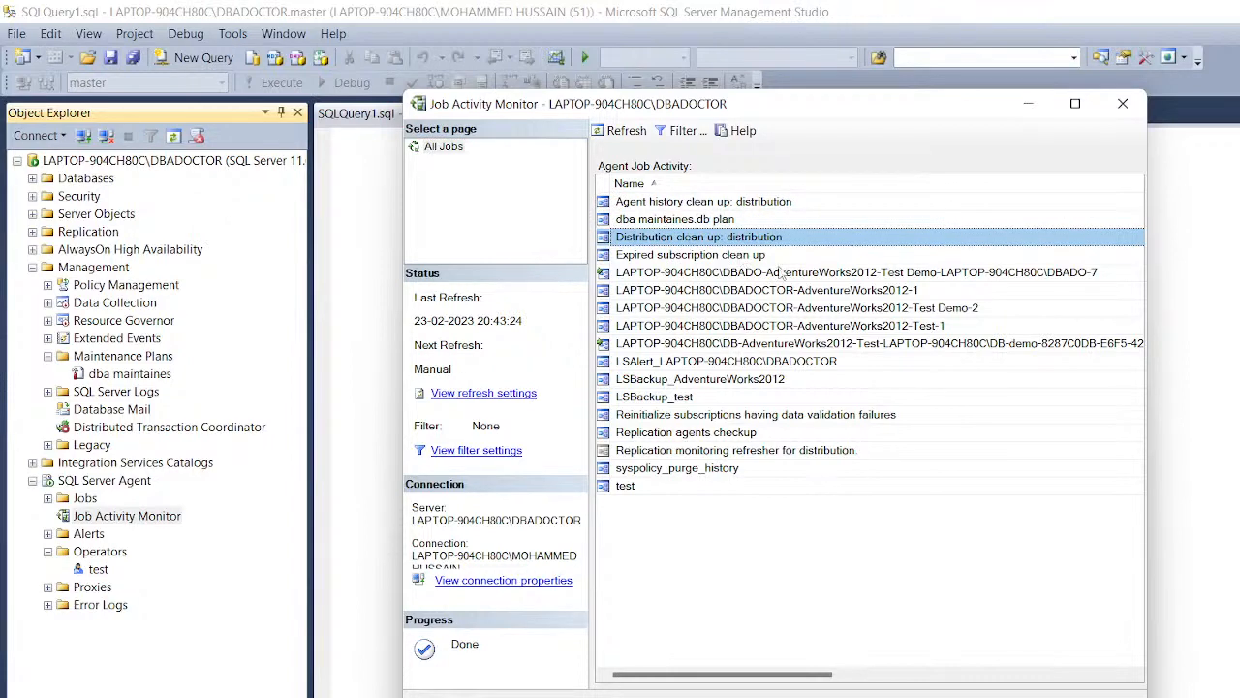
{"action": "double_click", "coordinate": [630, 486]}
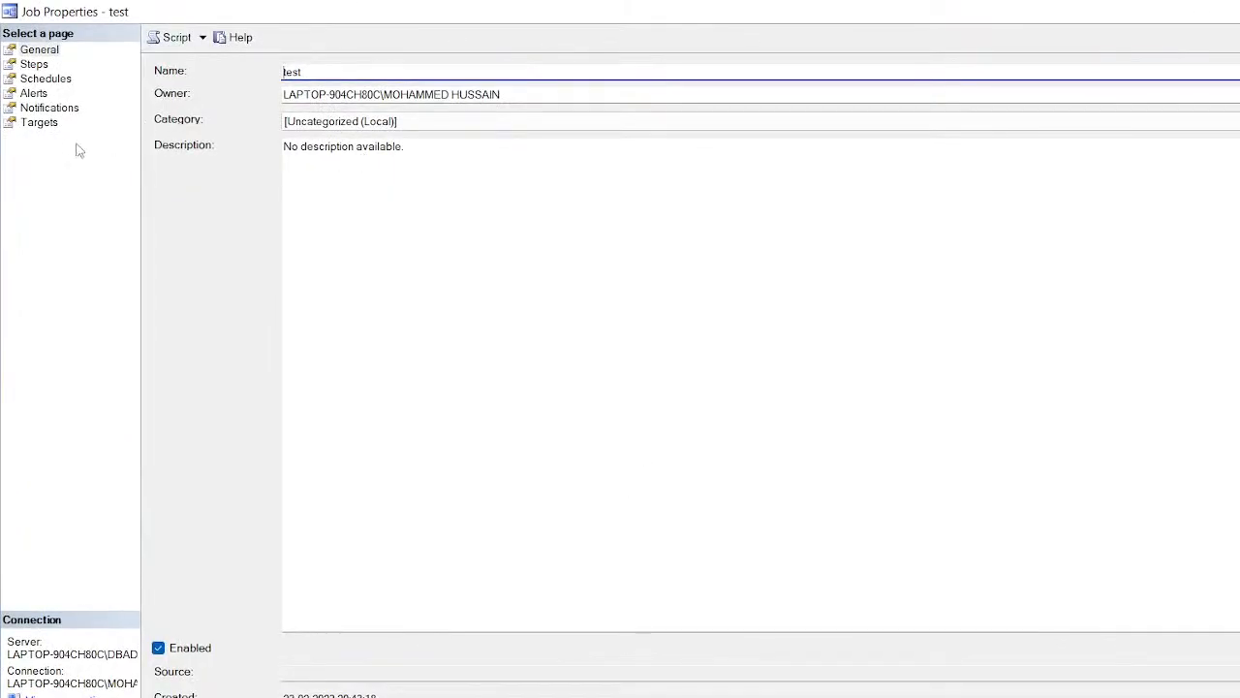
{"action": "left_click", "coordinate": [39, 123]}
{"action": "left_click", "coordinate": [39, 108]}
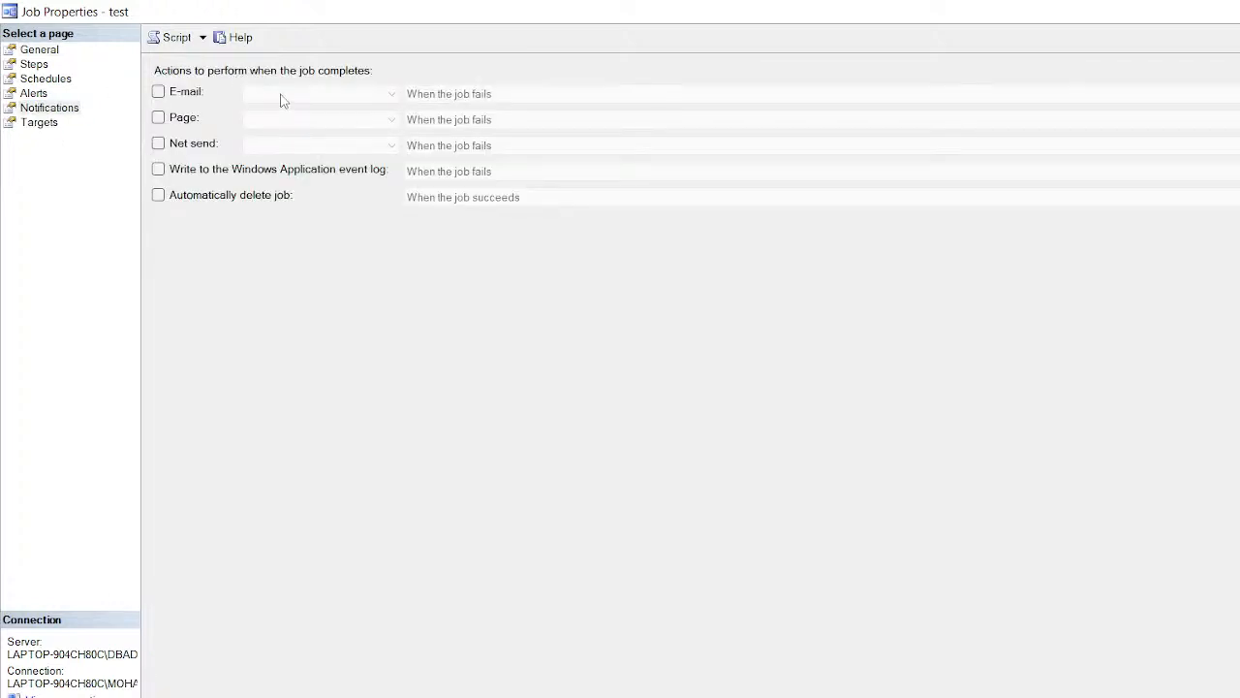
{"action": "left_click", "coordinate": [158, 91]}
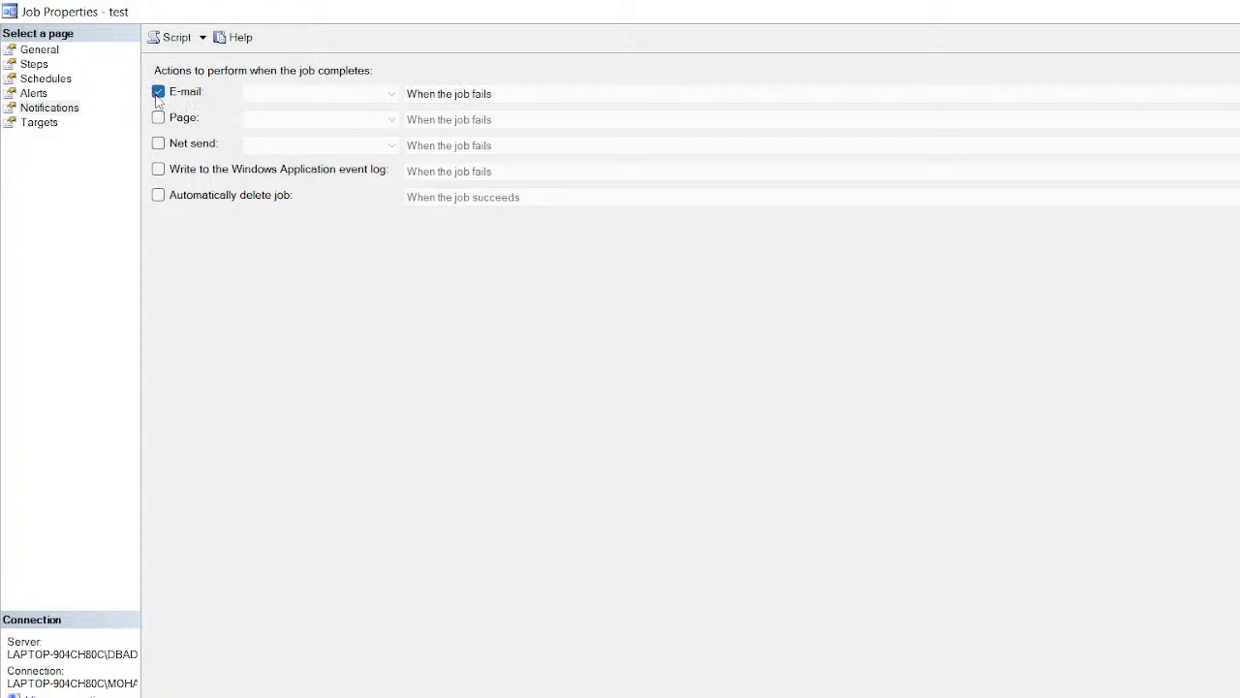
{"action": "left_click", "coordinate": [387, 94]}
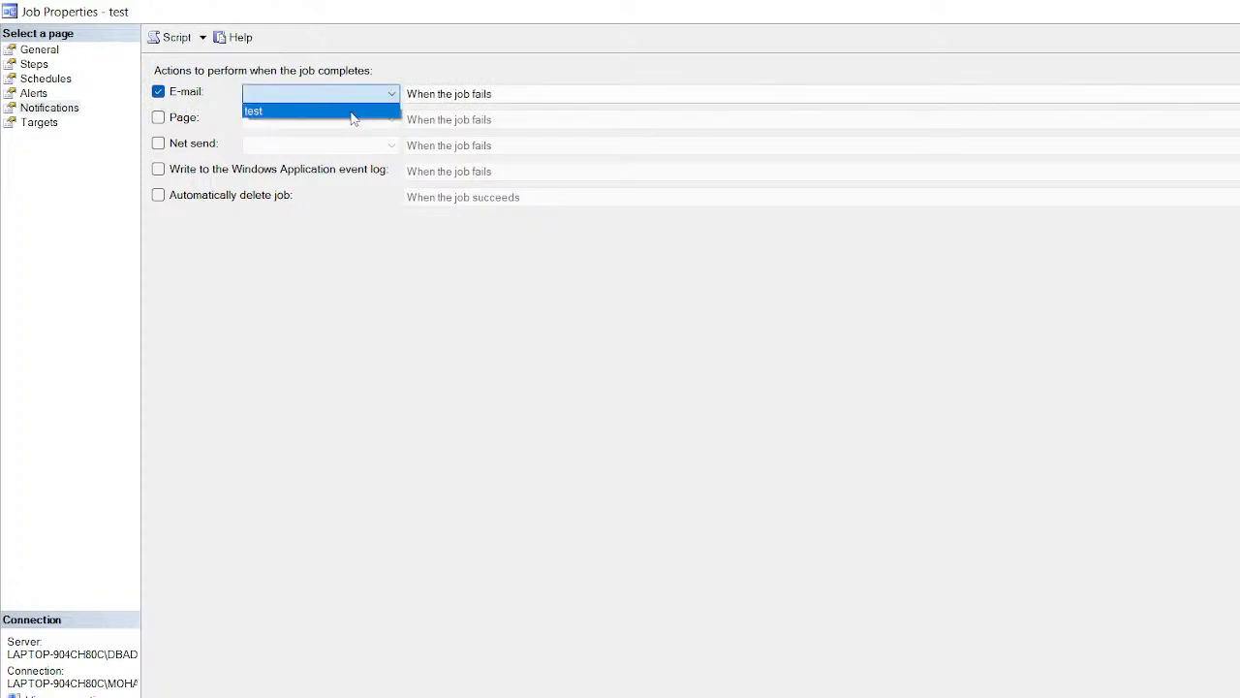
{"action": "left_click", "coordinate": [351, 113]}
{"action": "left_click", "coordinate": [462, 97]}
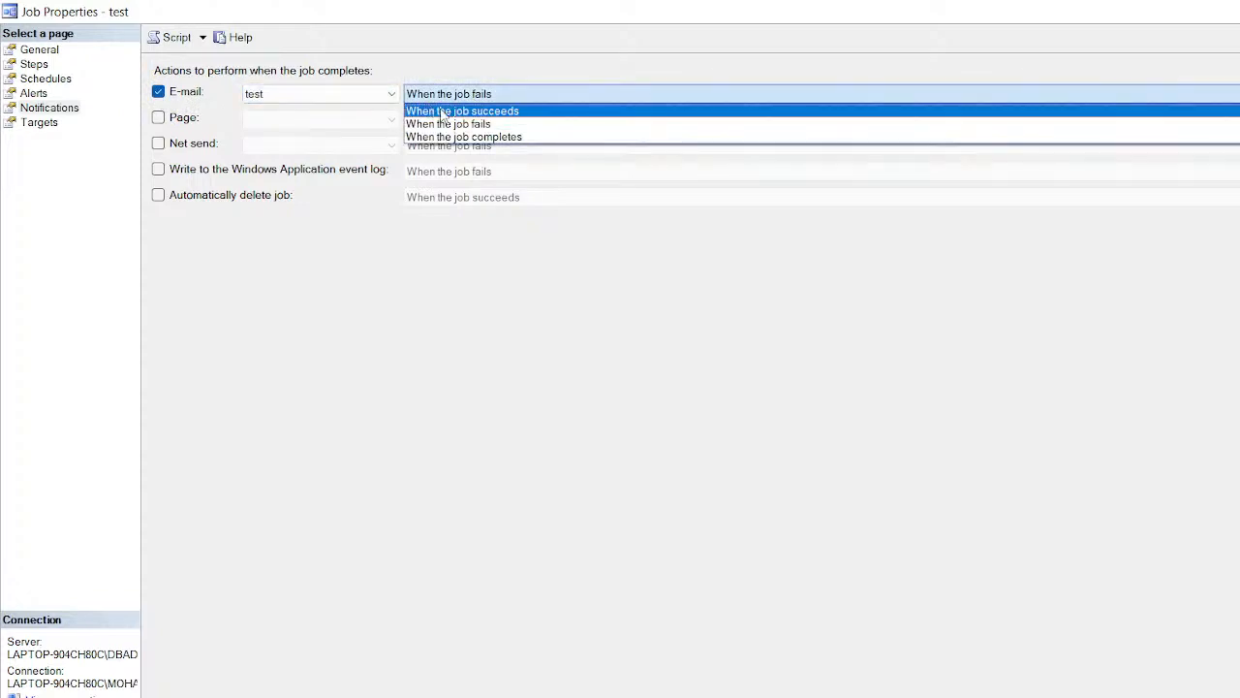
{"action": "left_click", "coordinate": [489, 124]}
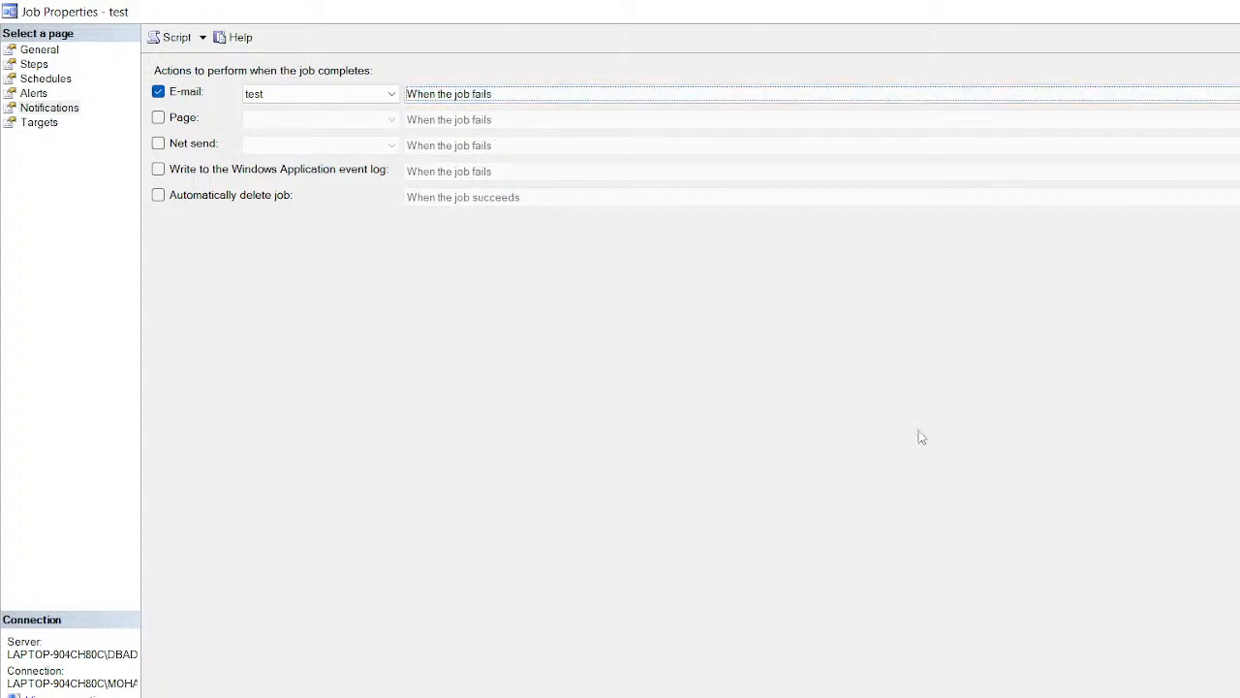
{"action": "left_click", "coordinate": [37, 123]}
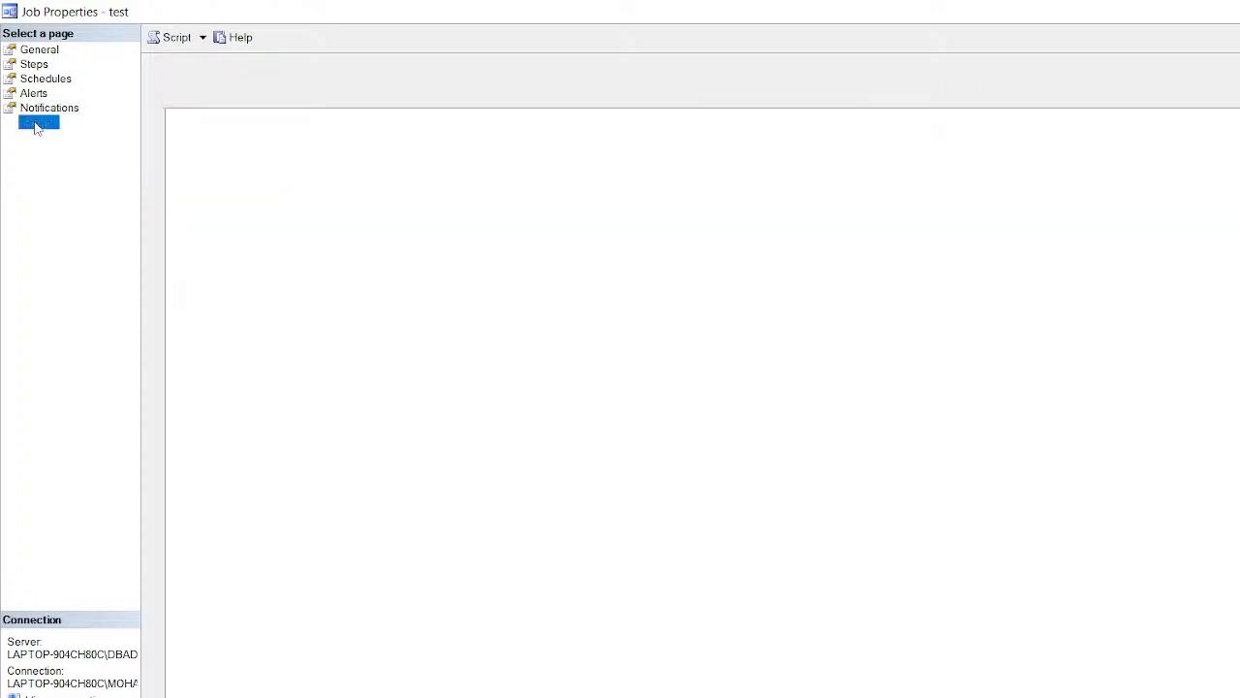
Step: Accept the test job's properties and close the Job Activity Monitor
{"action": "left_click", "coordinate": [48, 109]}
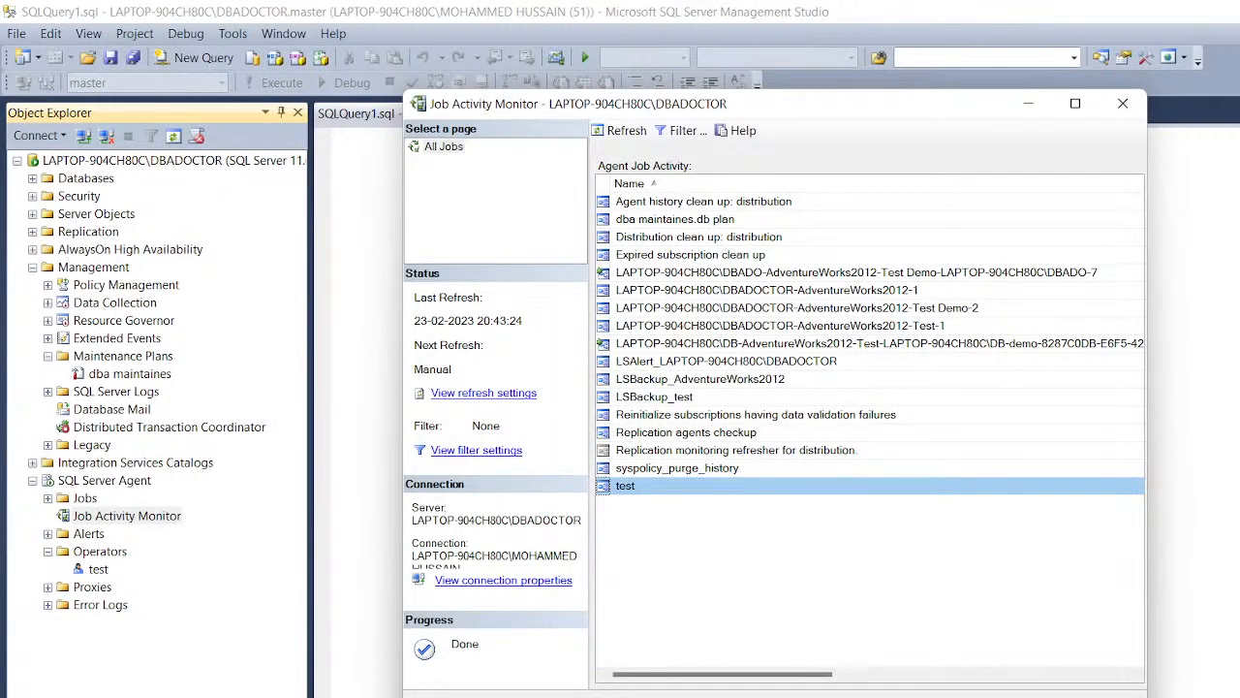
{"action": "left_click", "coordinate": [1100, 697]}
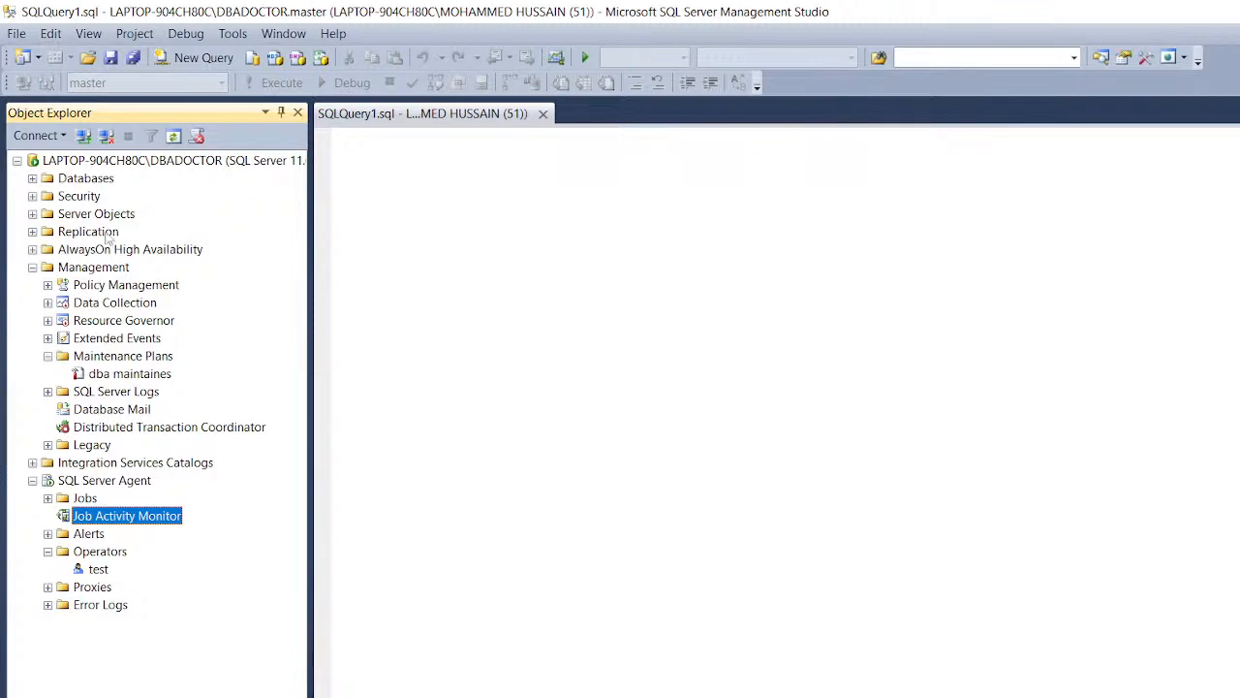
Step: Expand the server's tree down to the existing dba maintaines maintenance plan
{"action": "left_click", "coordinate": [65, 162]}
{"action": "left_click", "coordinate": [17, 160]}
{"action": "left_click", "coordinate": [17, 161]}
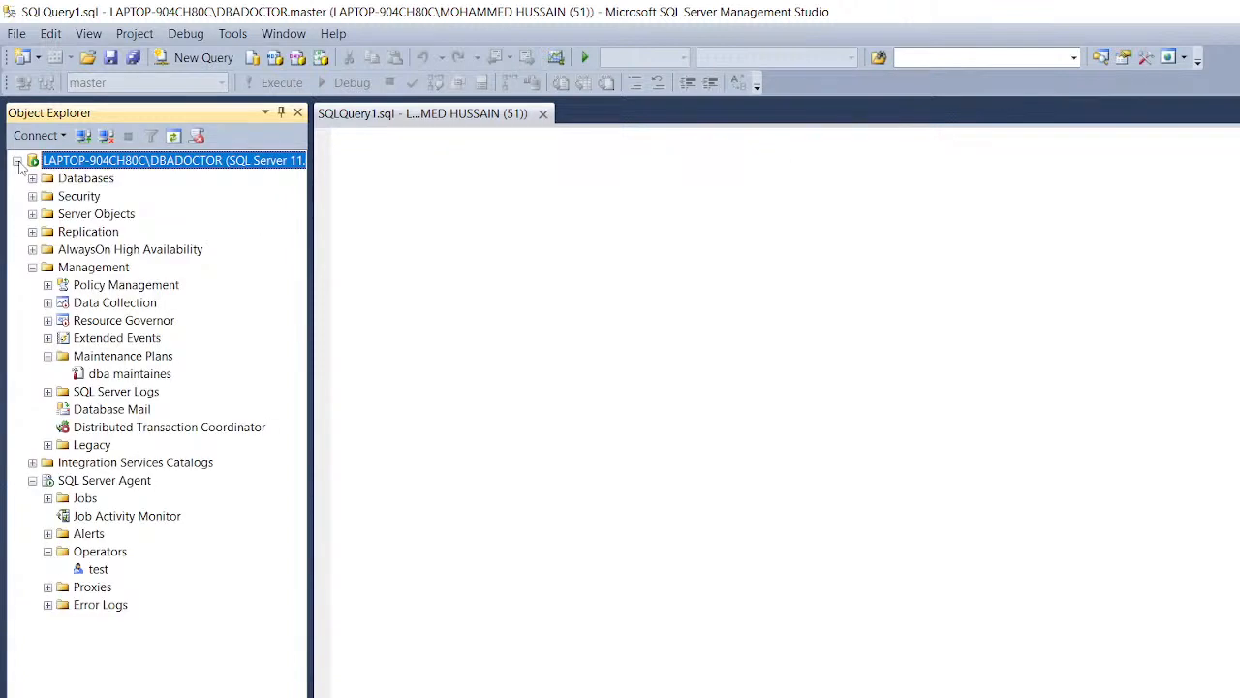
{"action": "left_click", "coordinate": [85, 373]}
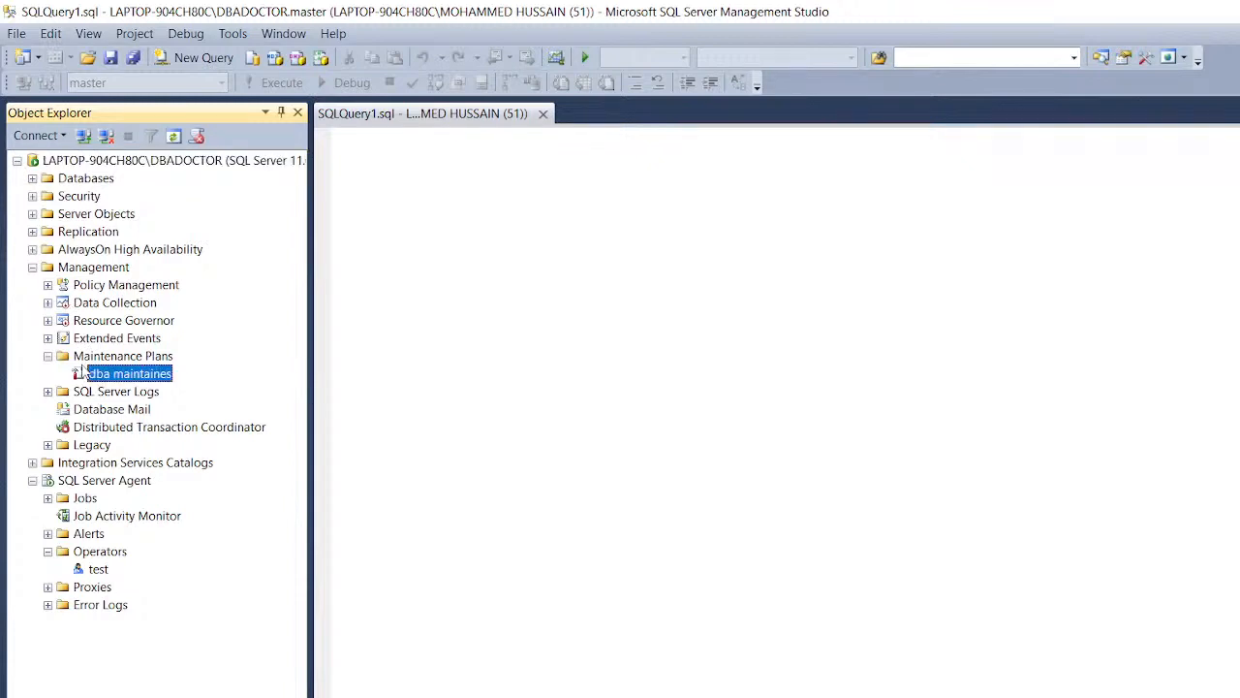
{"action": "left_click", "coordinate": [32, 268]}
{"action": "left_click", "coordinate": [32, 267]}
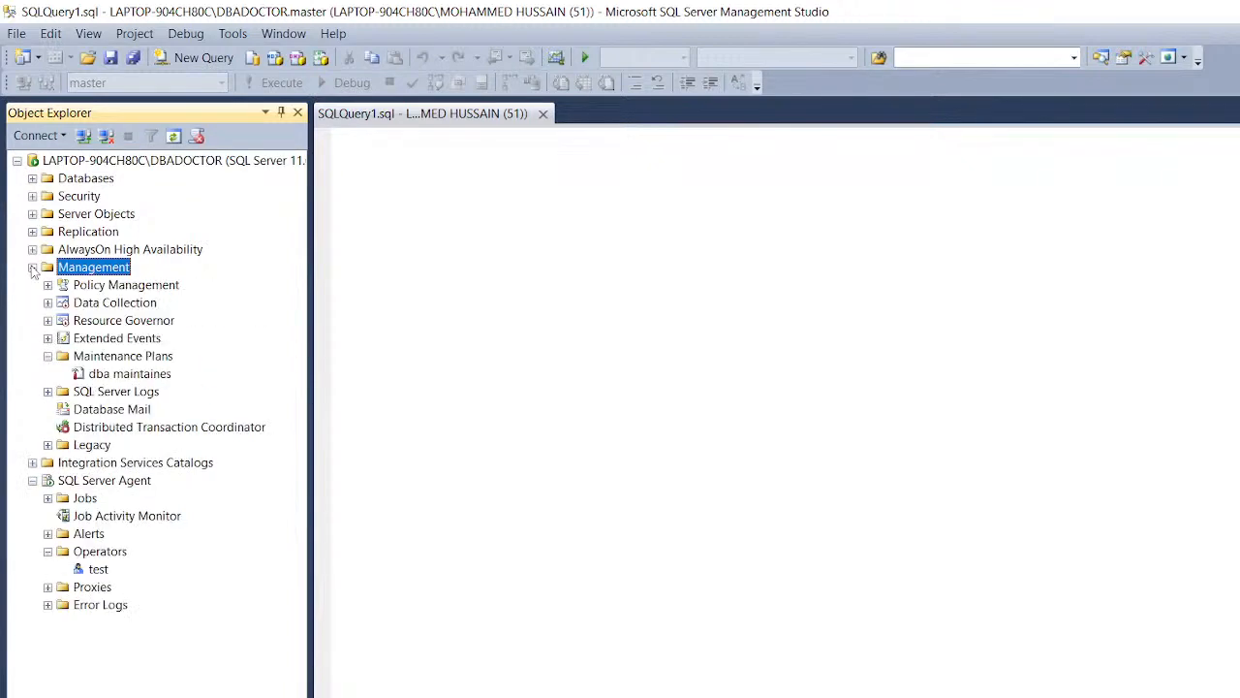
Step: Create a new maintenance plan, renaming it test2 after a duplicate-name error
{"action": "right_click", "coordinate": [122, 358]}
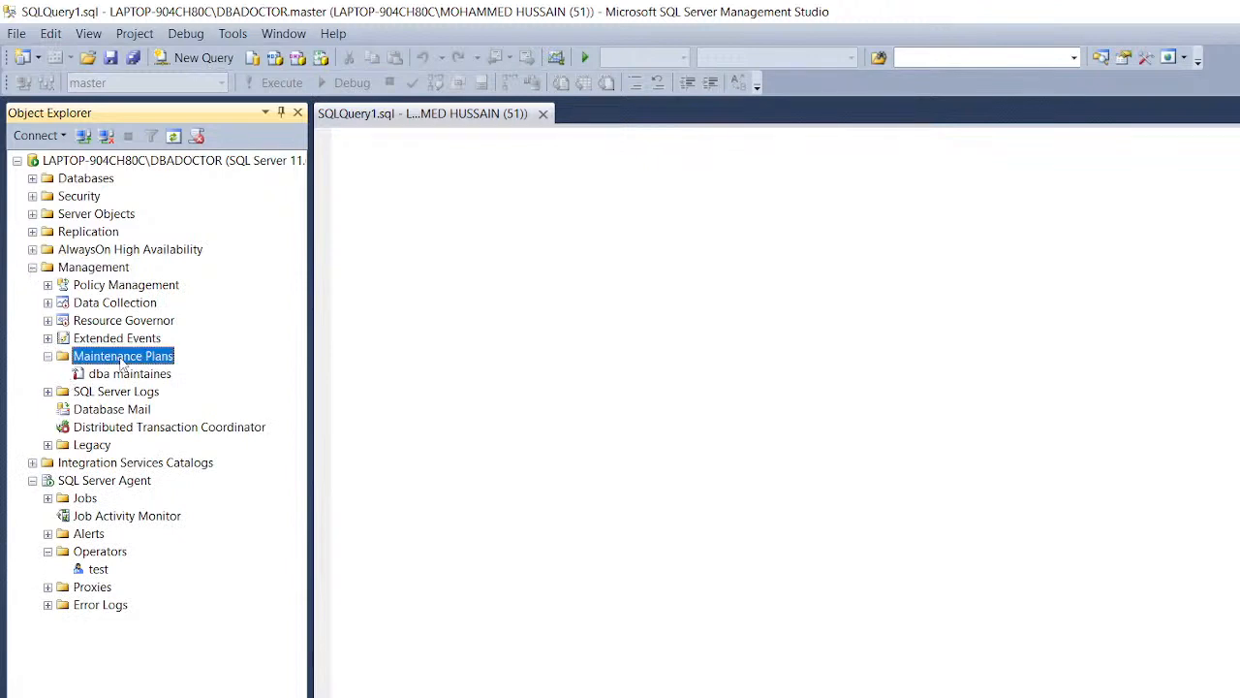
{"action": "left_click", "coordinate": [174, 369]}
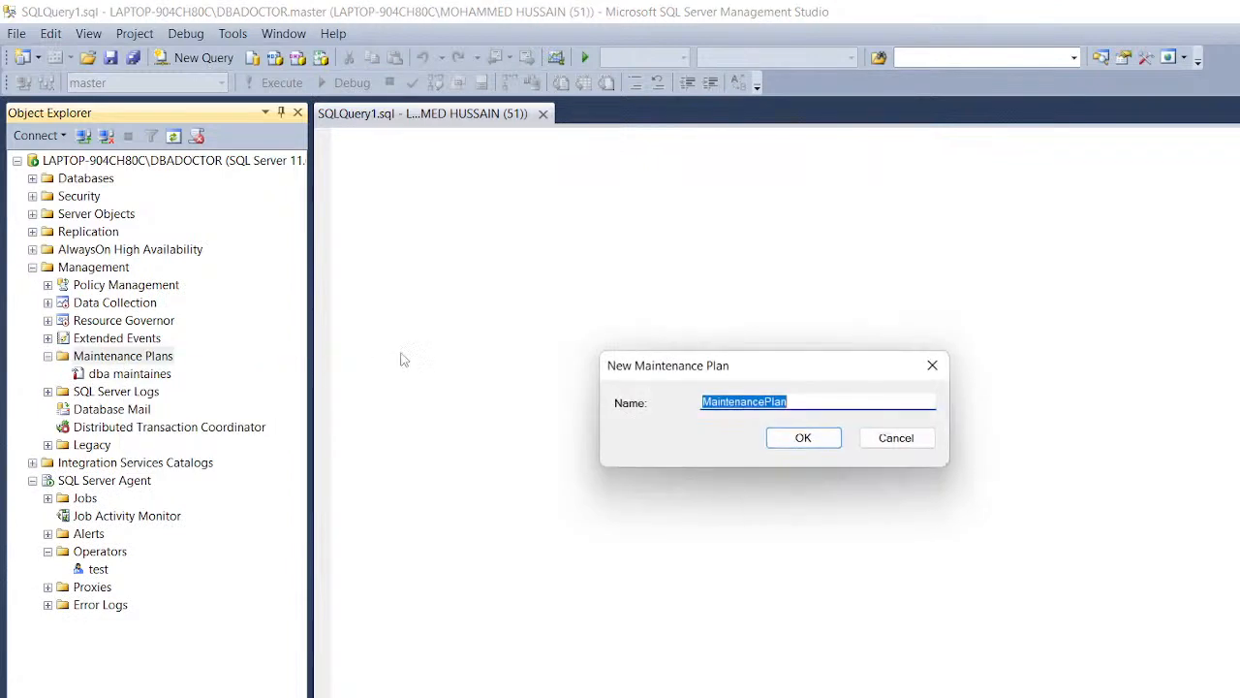
{"action": "type", "text": "test"}
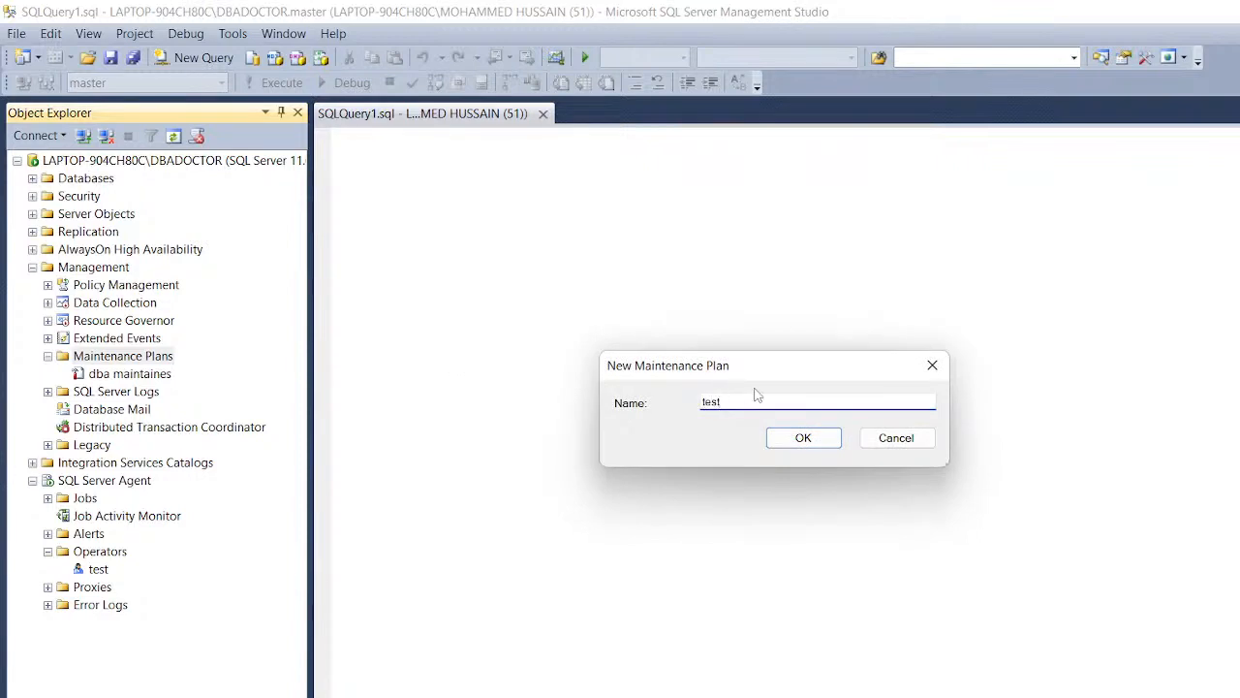
{"action": "left_click", "coordinate": [804, 438]}
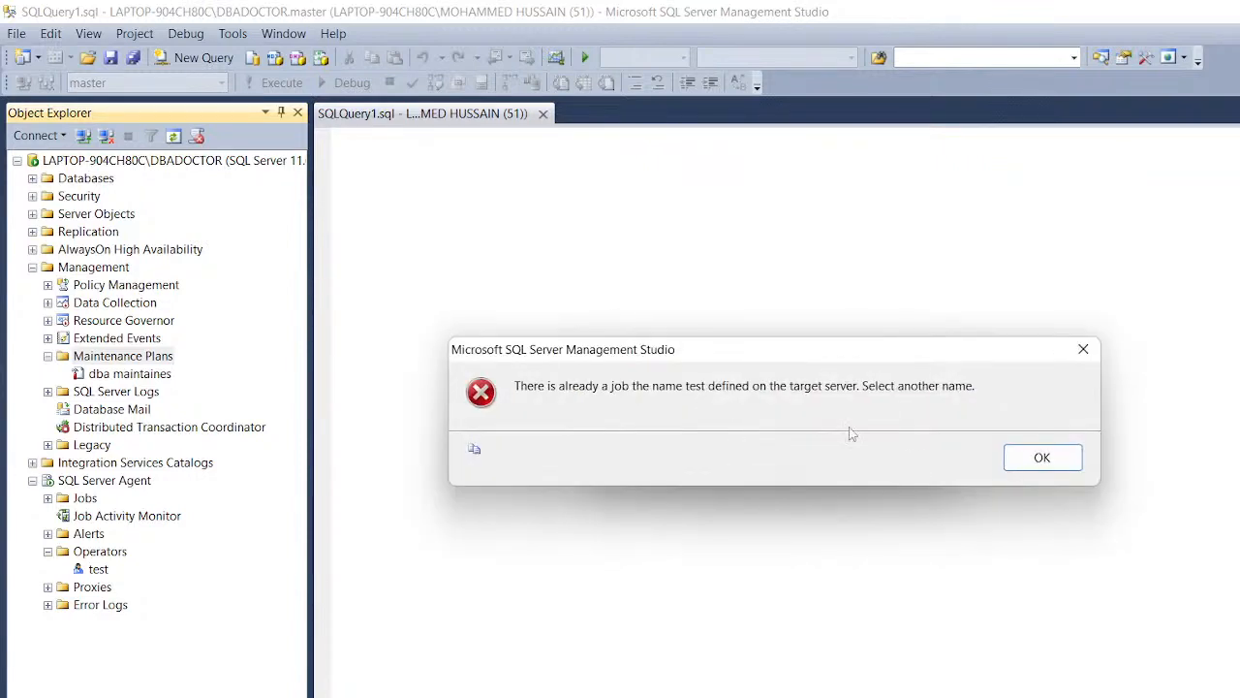
{"action": "left_click", "coordinate": [1013, 465]}
{"action": "left_click", "coordinate": [733, 401]}
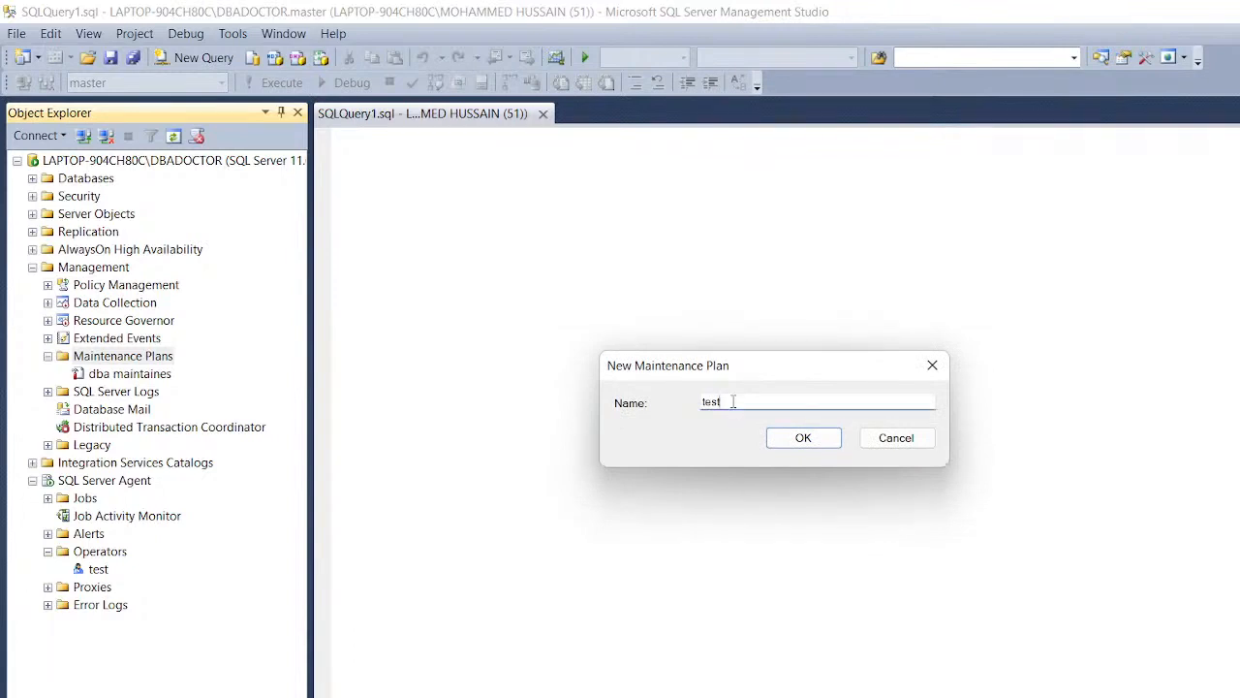
{"action": "key", "text": "Return"}
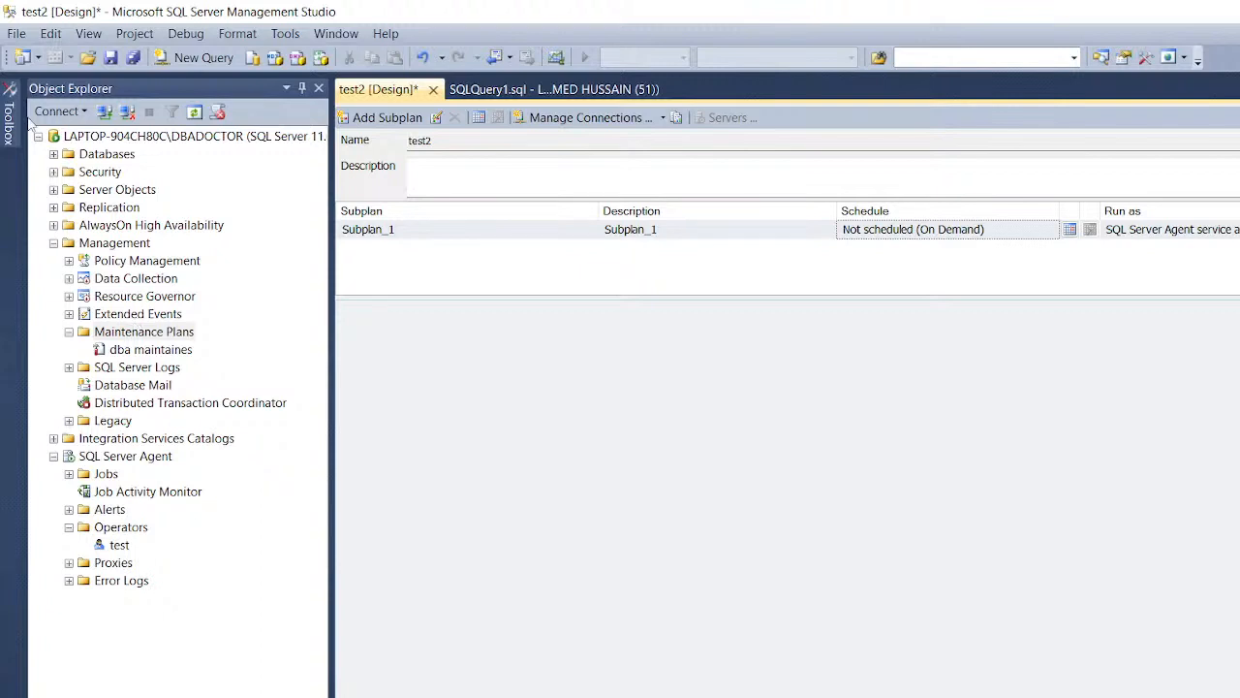
Step: Drag a Back Up Database Task onto the test2 design surface and open its settings
{"action": "mouse_move", "coordinate": [8, 126]}
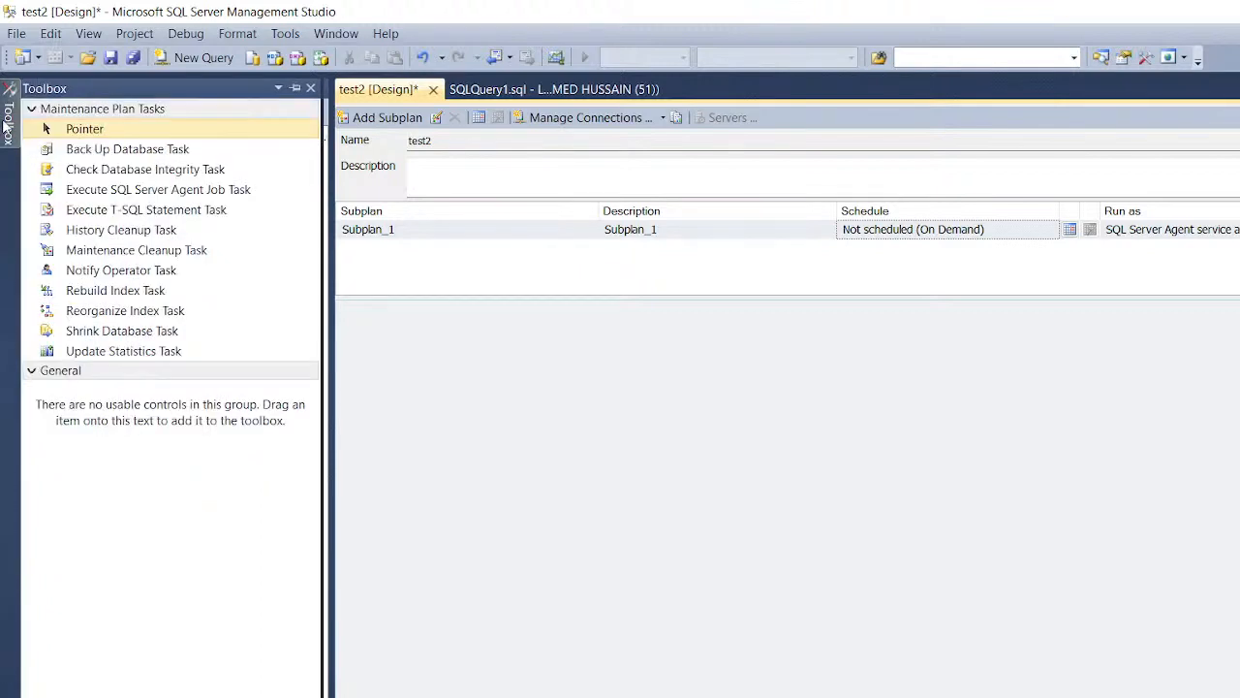
{"action": "left_click", "coordinate": [6, 122]}
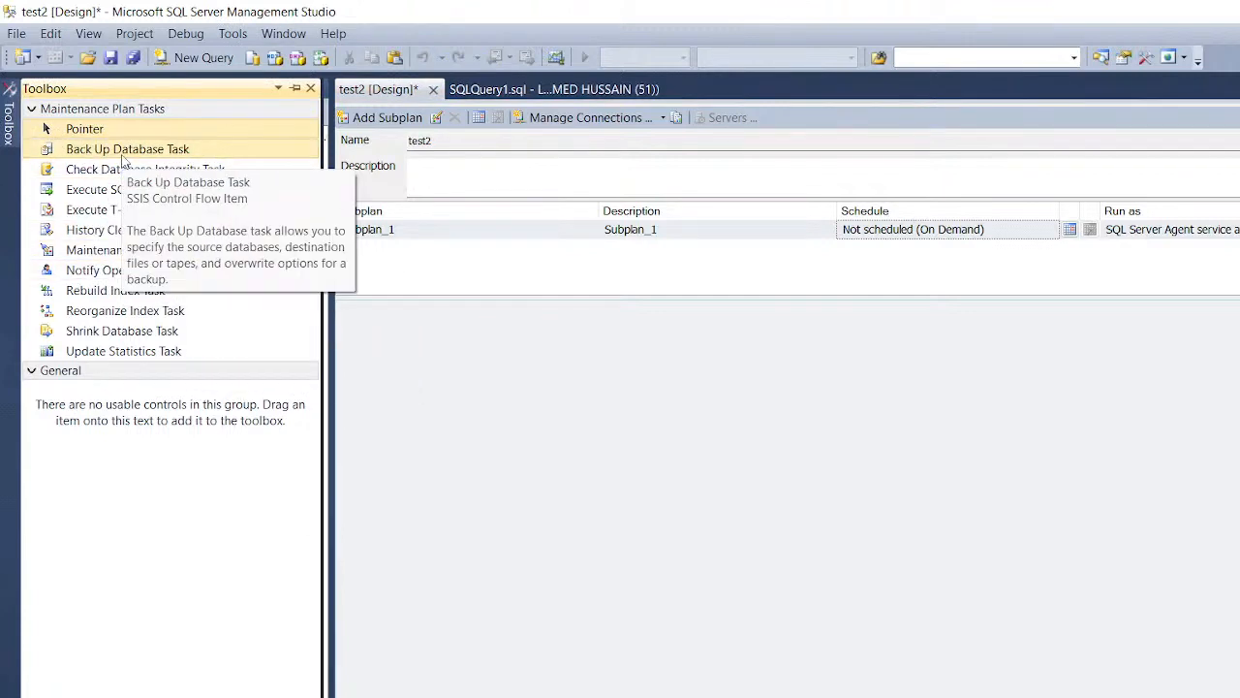
{"action": "left_click", "coordinate": [122, 153]}
{"action": "left_click_drag", "start_coordinate": [122, 155], "coordinate": [557, 373]}
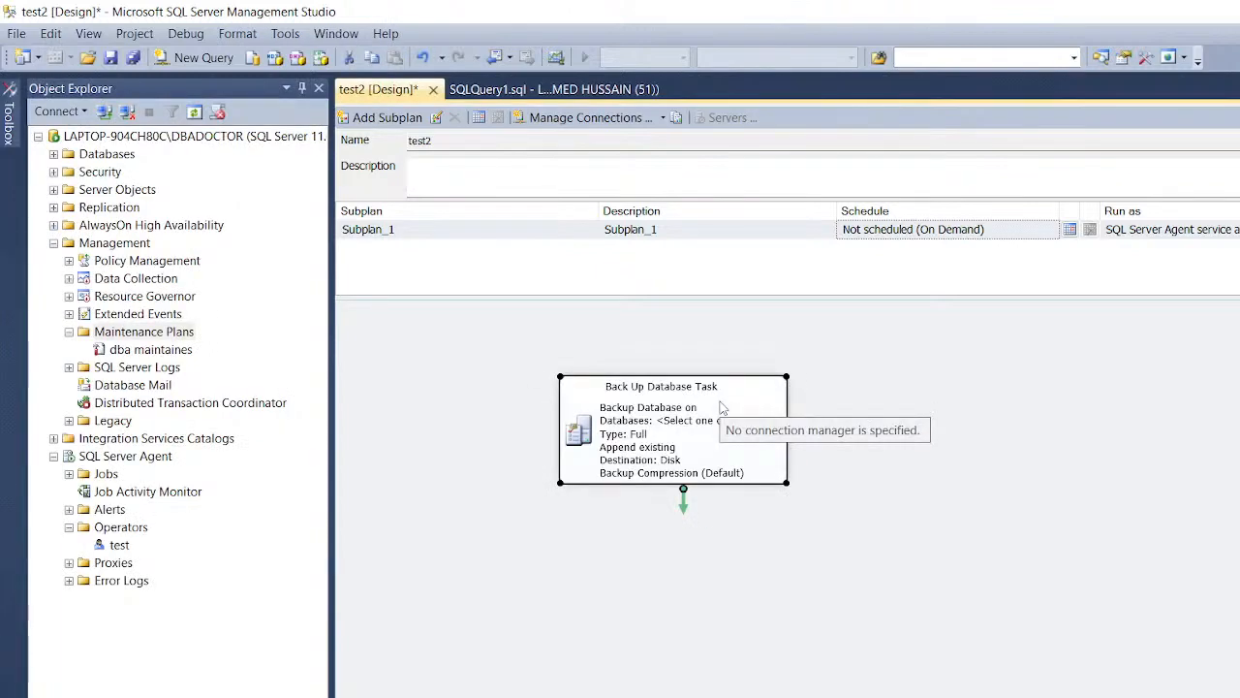
{"action": "double_click", "coordinate": [683, 415]}
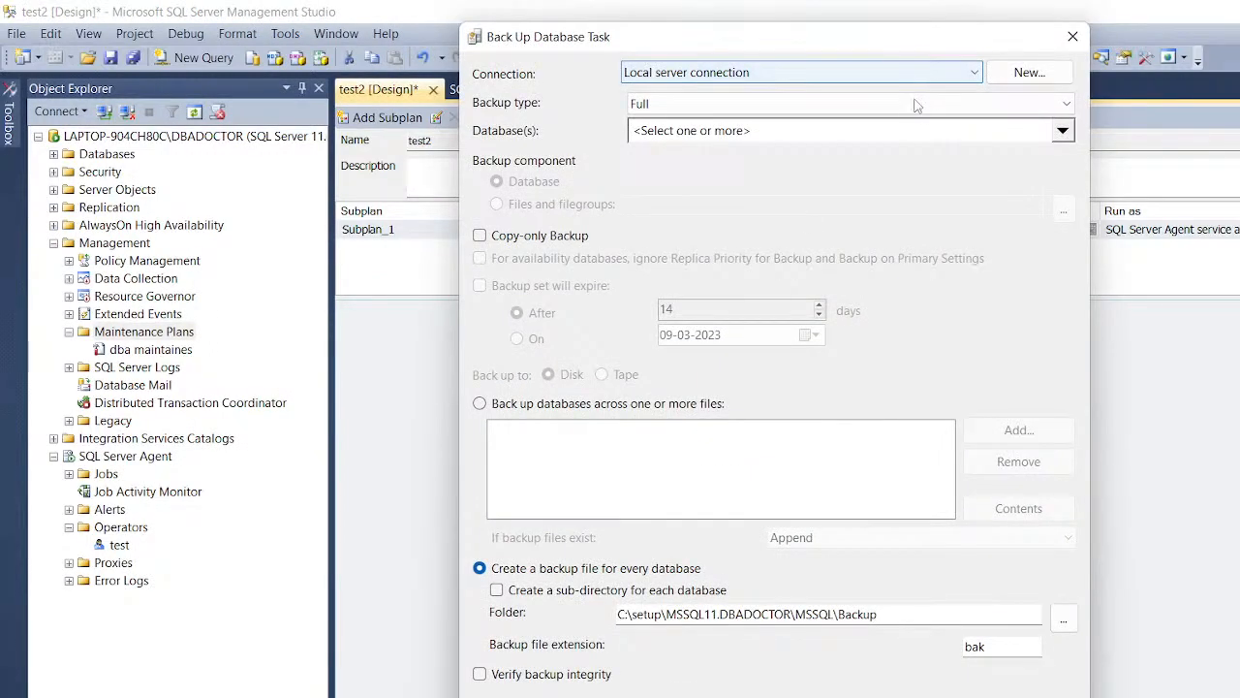
Step: Keep backup type Full and select only AdventureWorks2012 as the database
{"action": "left_click", "coordinate": [833, 108]}
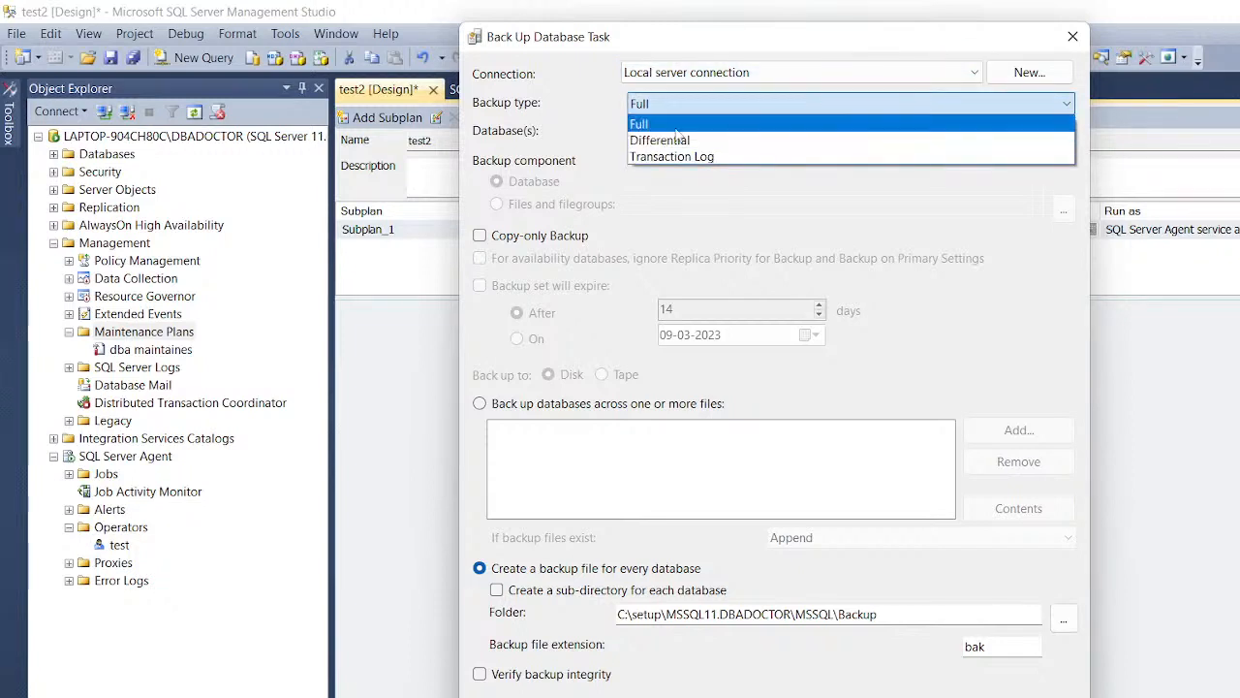
{"action": "left_click", "coordinate": [687, 187]}
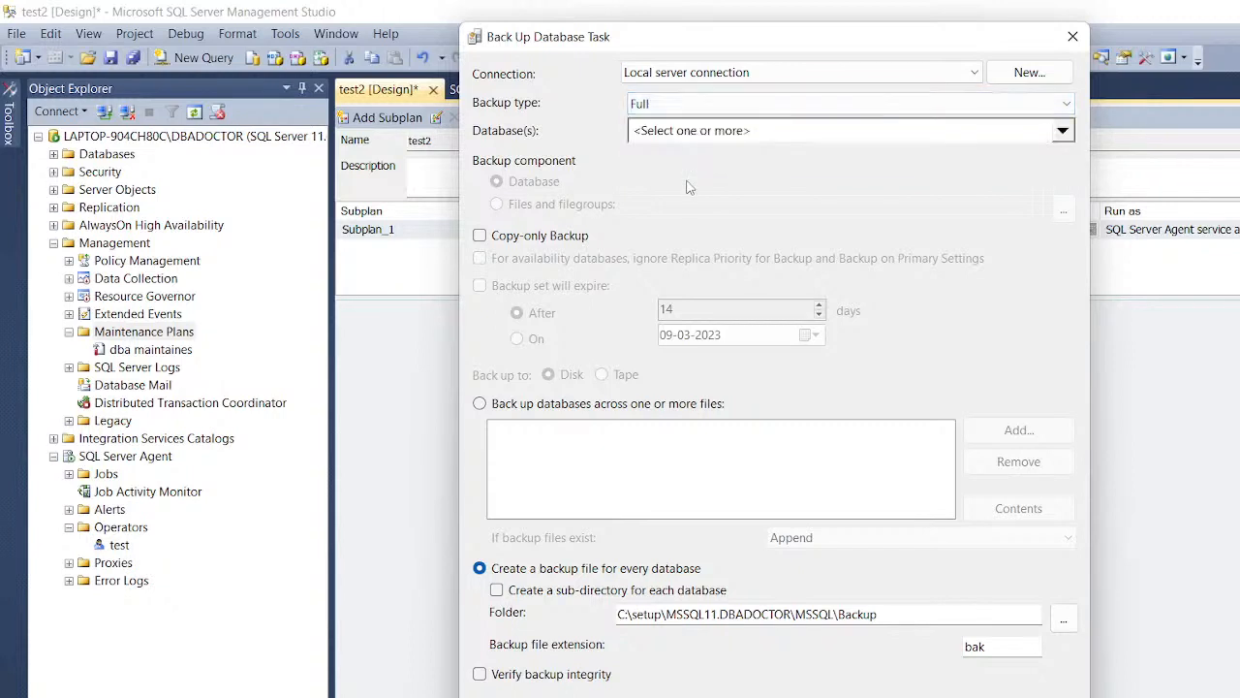
{"action": "left_click", "coordinate": [733, 132]}
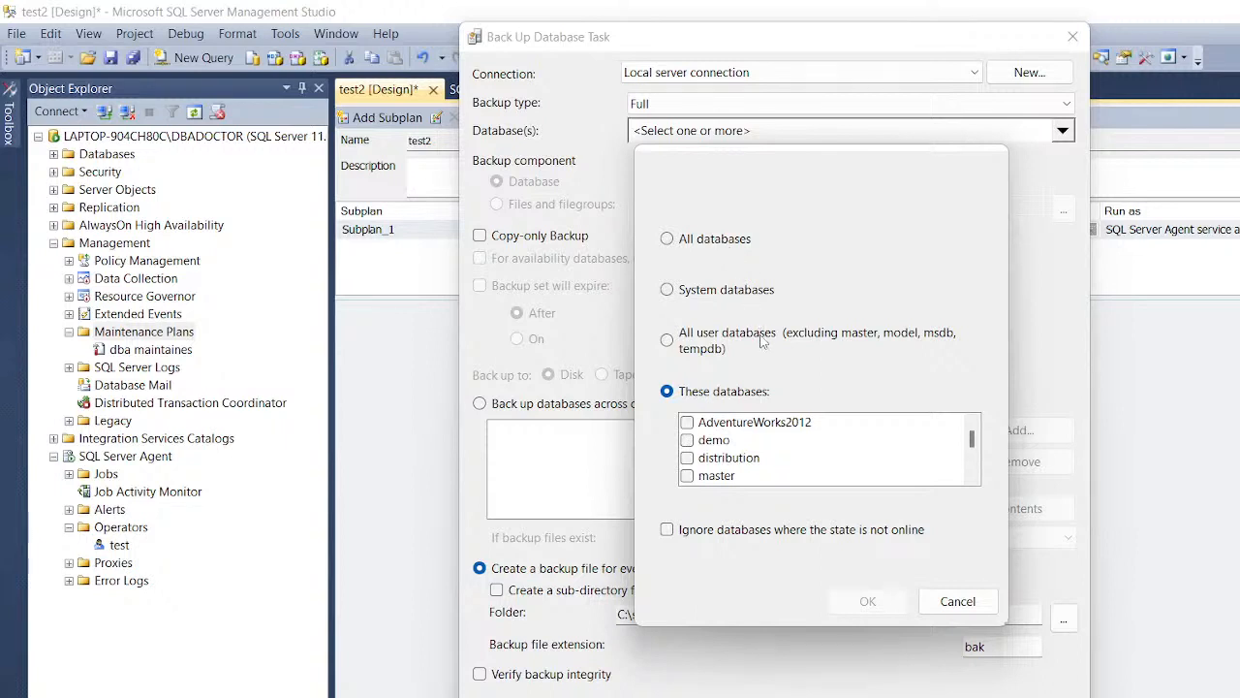
{"action": "left_click", "coordinate": [668, 340]}
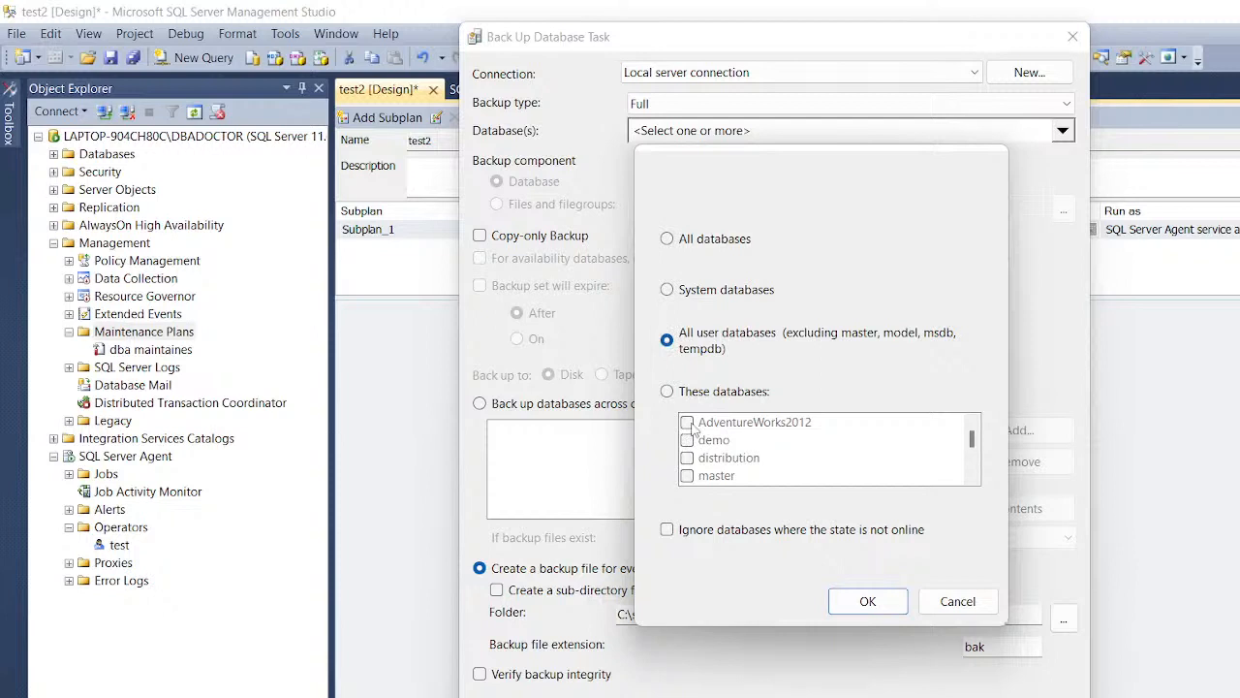
{"action": "left_click", "coordinate": [670, 394]}
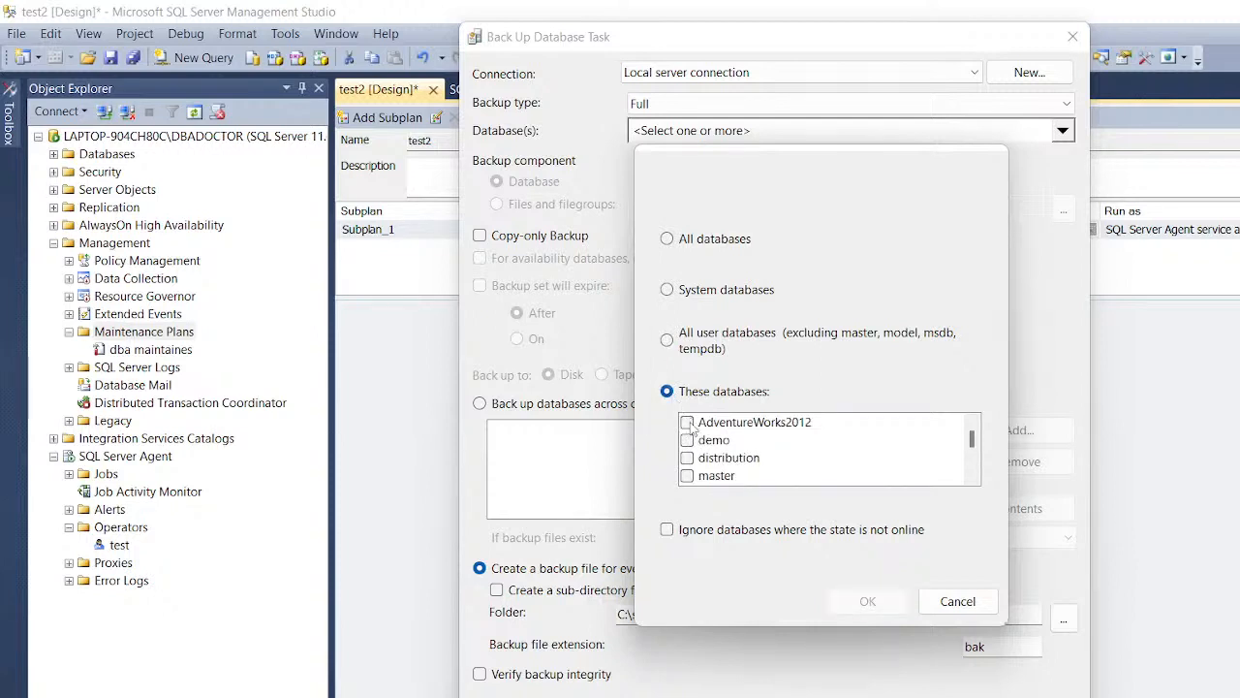
{"action": "left_click", "coordinate": [687, 422]}
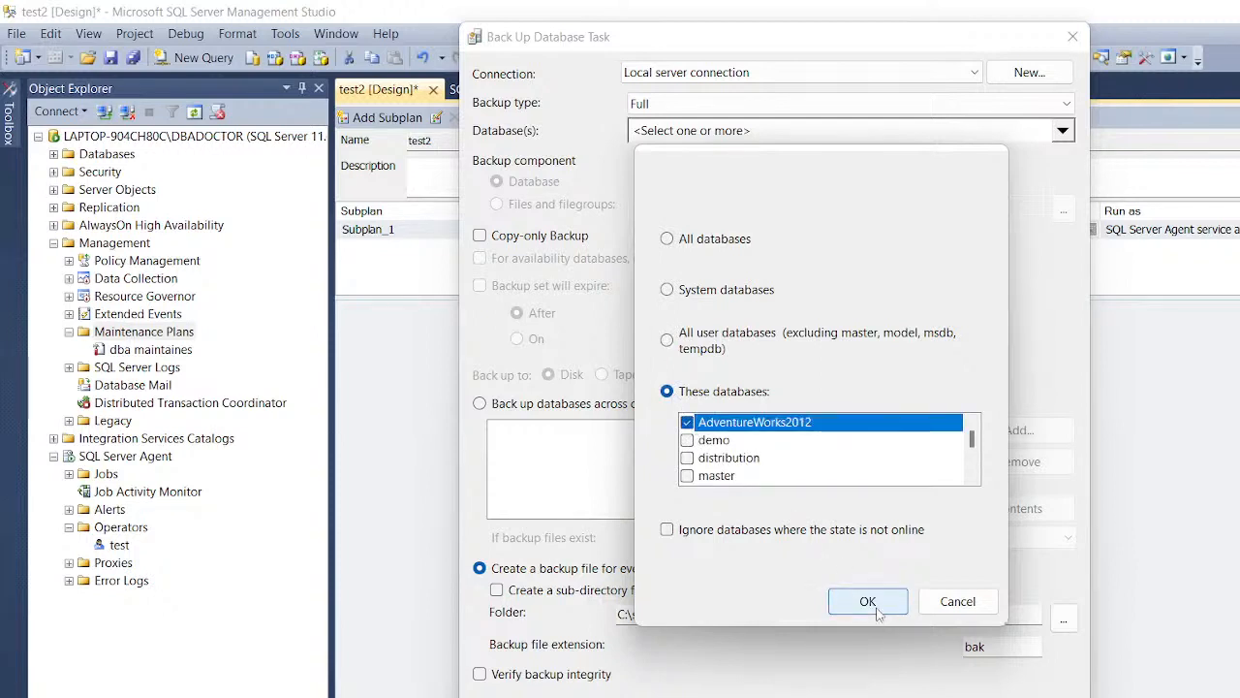
{"action": "left_click", "coordinate": [867, 601]}
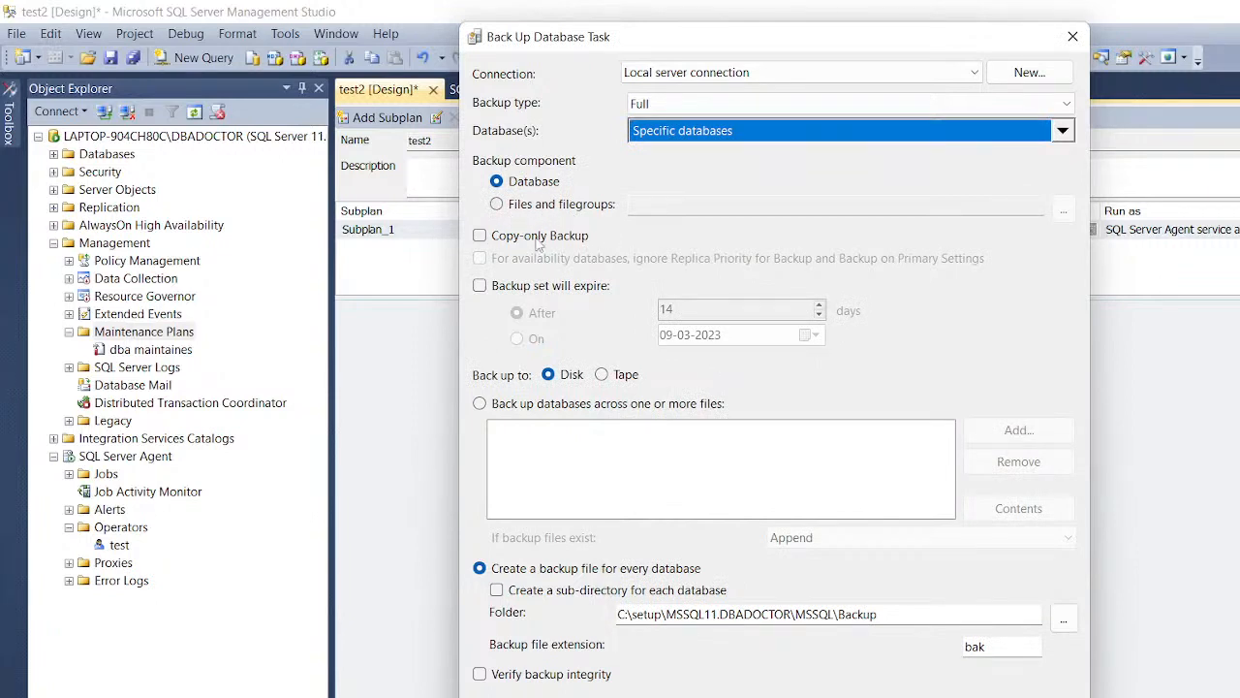
Step: Make the backup copy-only and set the backup set to expire on 09-03-2023
{"action": "left_click", "coordinate": [482, 240]}
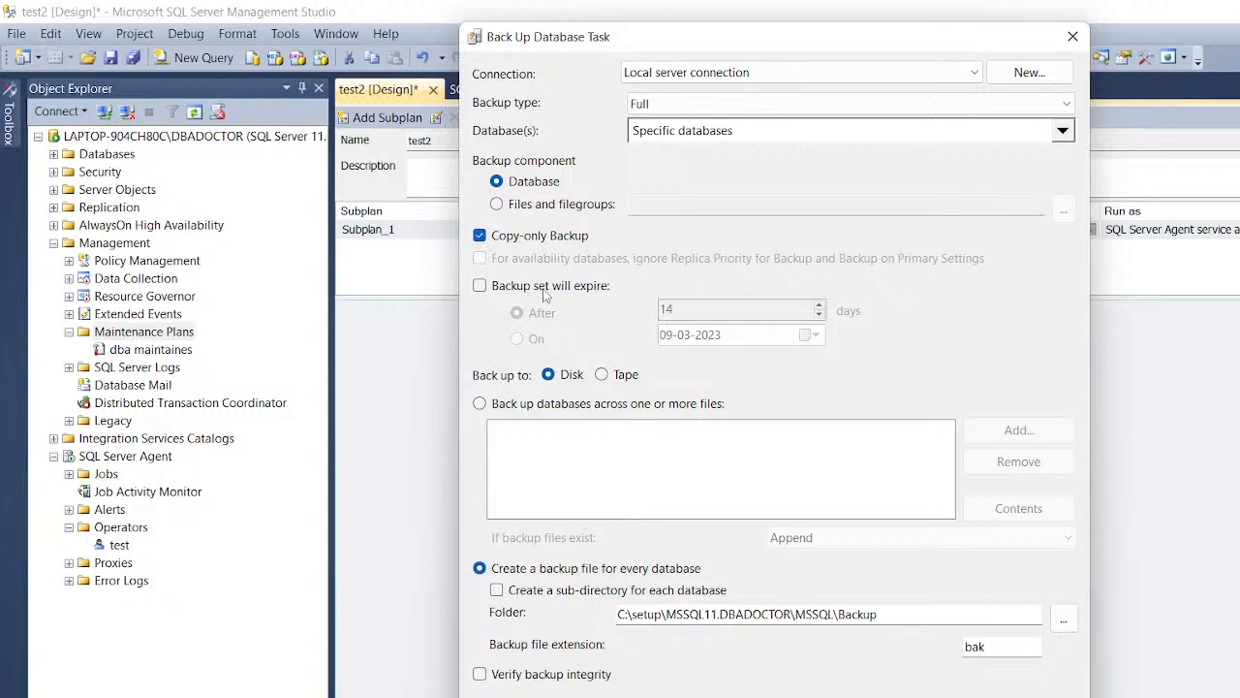
{"action": "left_click", "coordinate": [479, 286]}
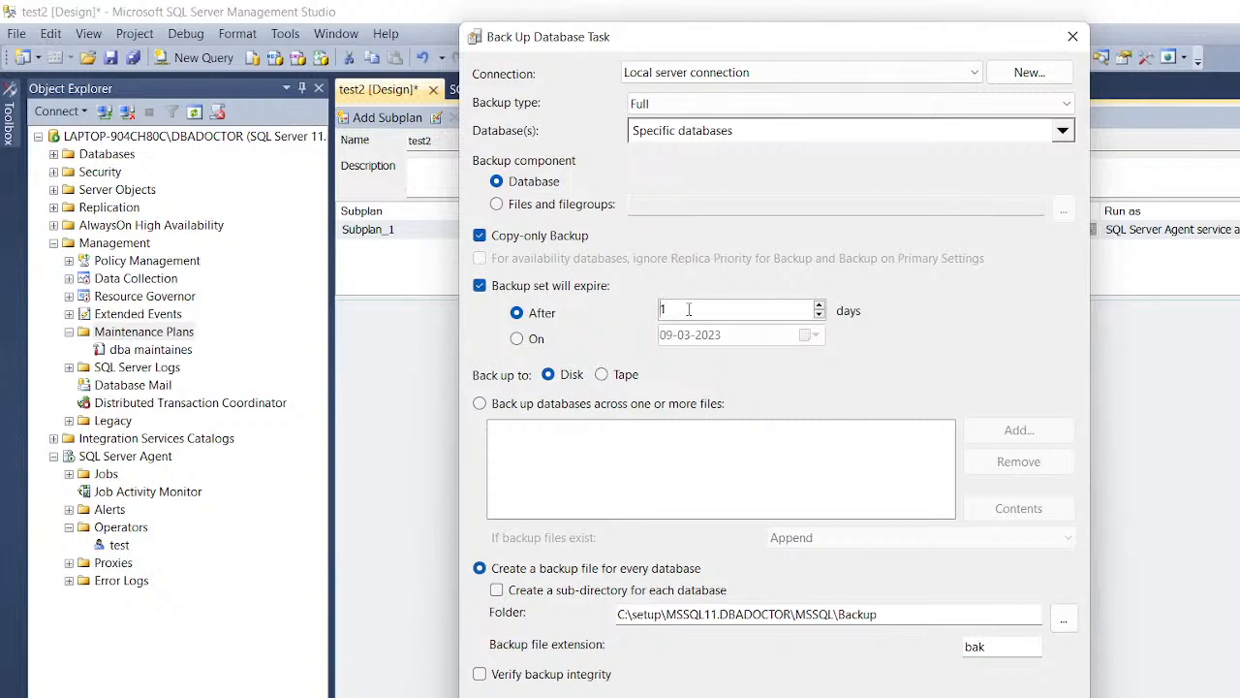
{"action": "type", "text": "7"}
{"action": "left_click", "coordinate": [518, 340]}
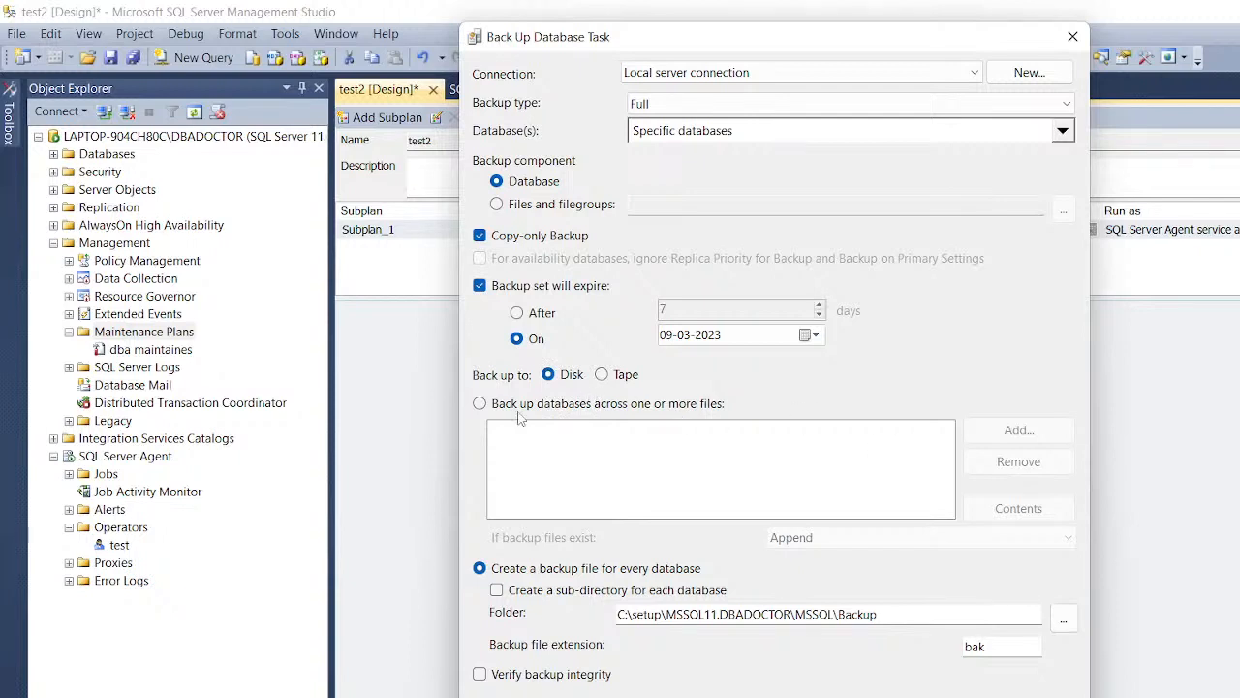
Step: Add backup destination file C:\setup\MSSQL11.DBADOCTOR\MSSQL\Backup\test
{"action": "left_click", "coordinate": [479, 404]}
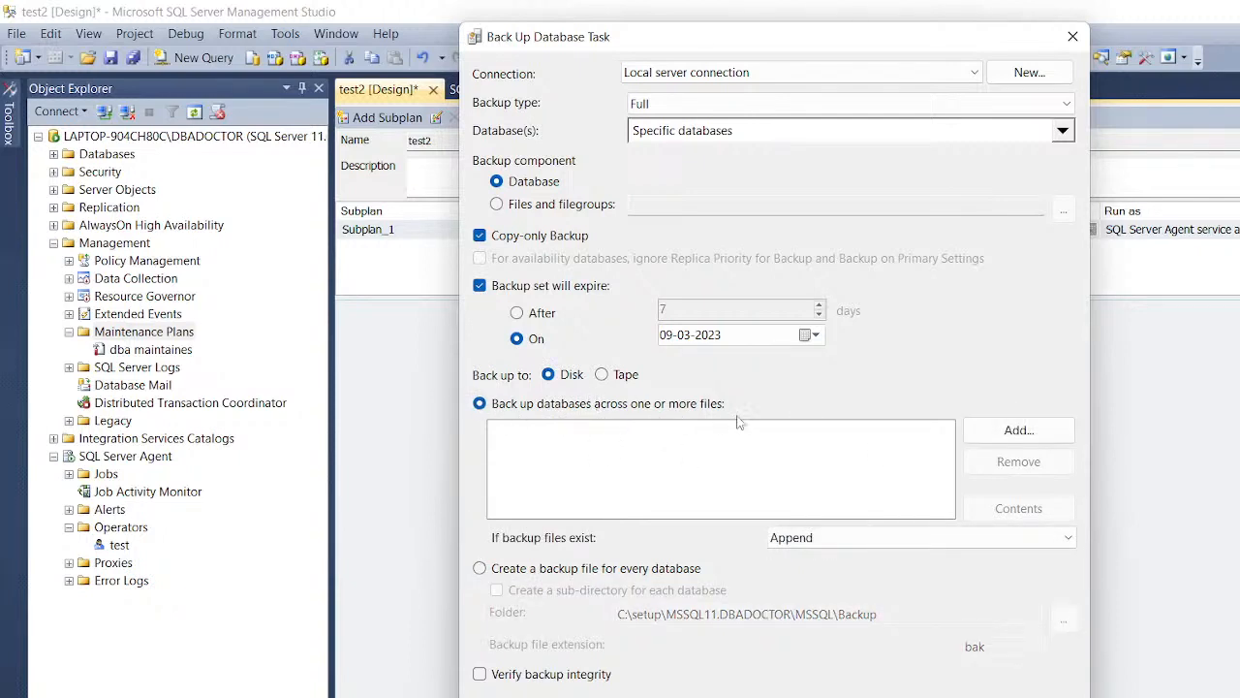
{"action": "left_click", "coordinate": [990, 435]}
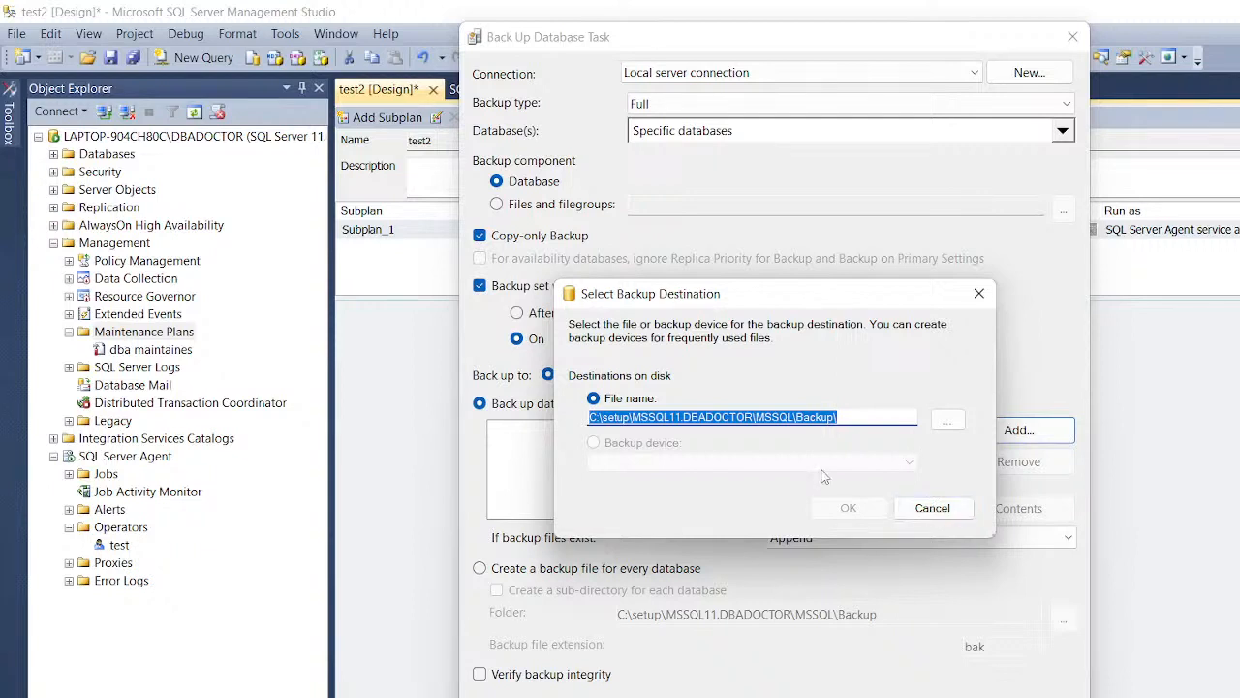
{"action": "left_click", "coordinate": [918, 511]}
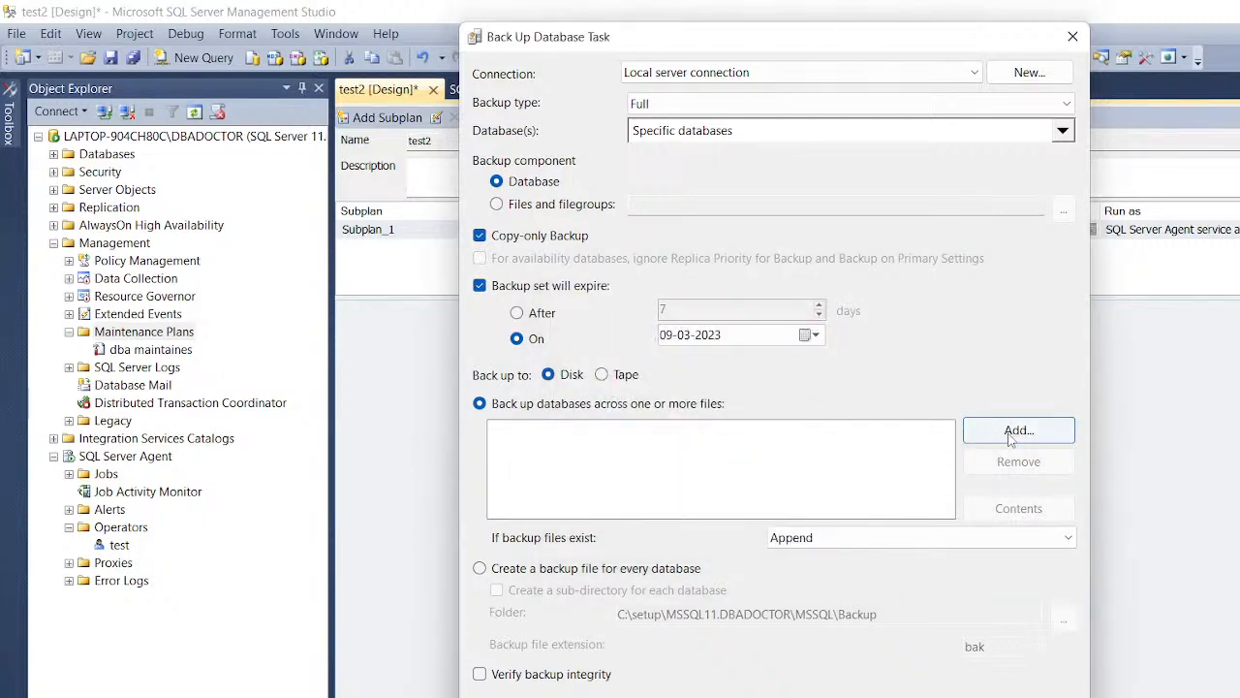
{"action": "left_click", "coordinate": [1013, 436]}
{"action": "left_click", "coordinate": [862, 418]}
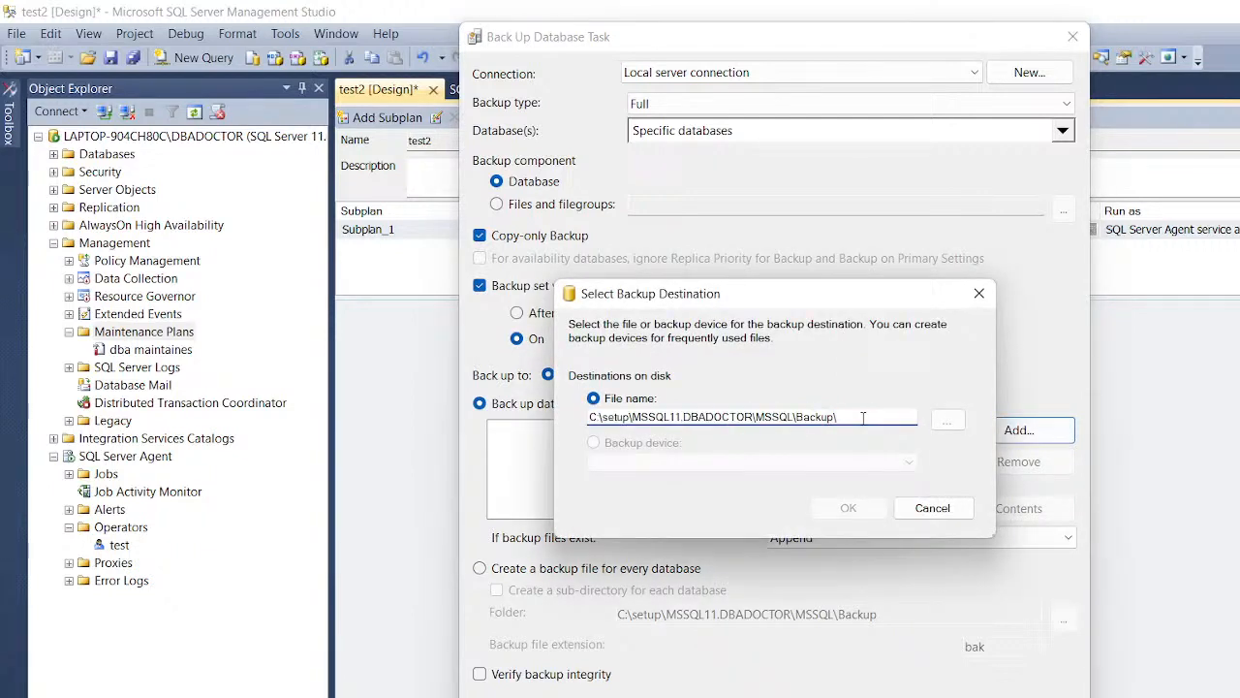
{"action": "type", "text": "test"}
{"action": "left_click", "coordinate": [849, 508]}
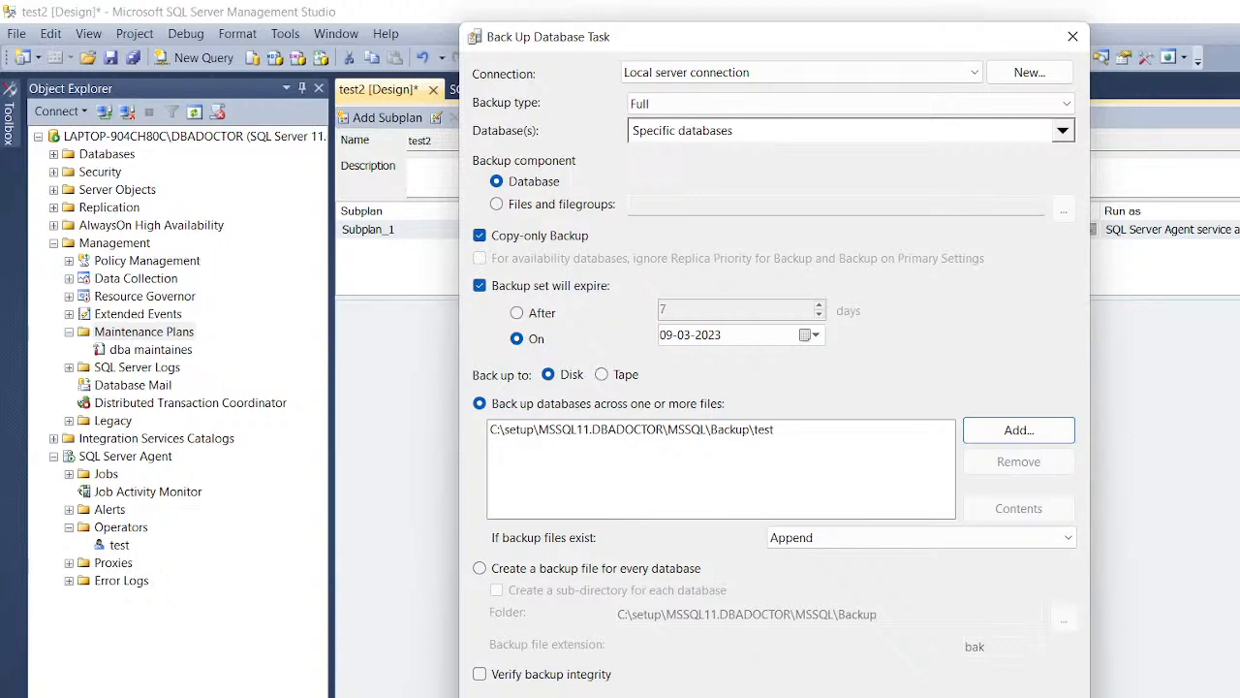
Step: Accept the backup task settings and drag a Notify Operator Task onto the plan
{"action": "key", "text": "Return"}
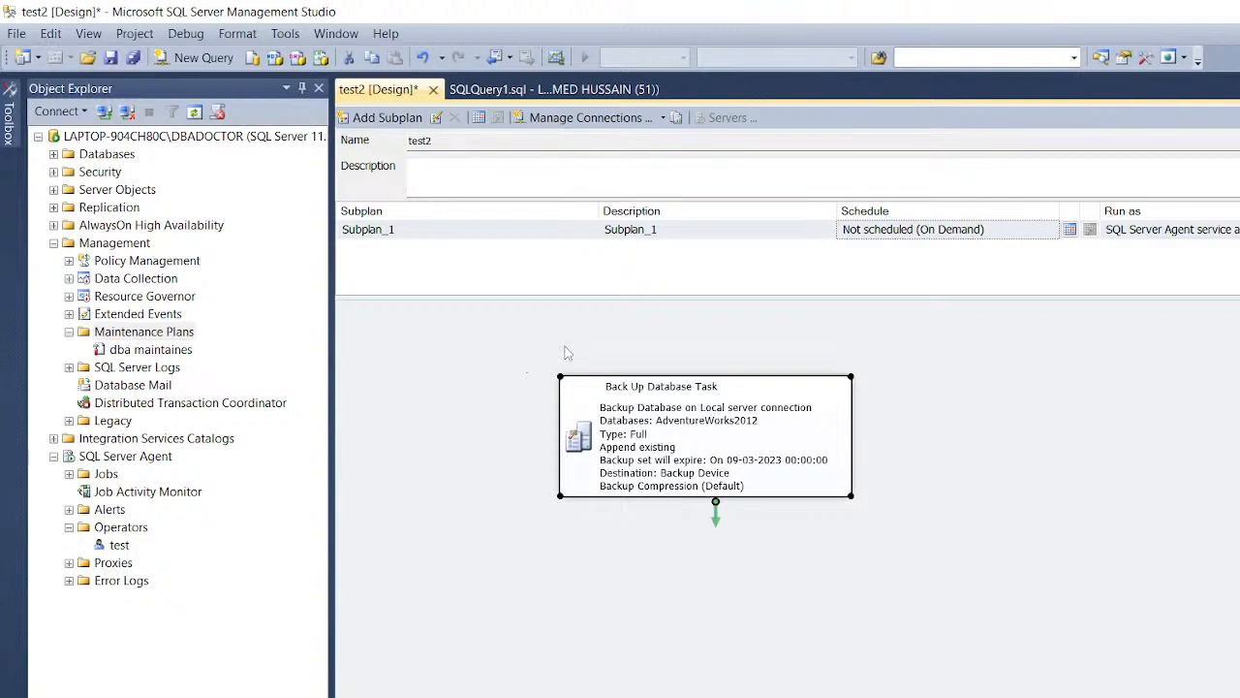
{"action": "left_click", "coordinate": [20, 137]}
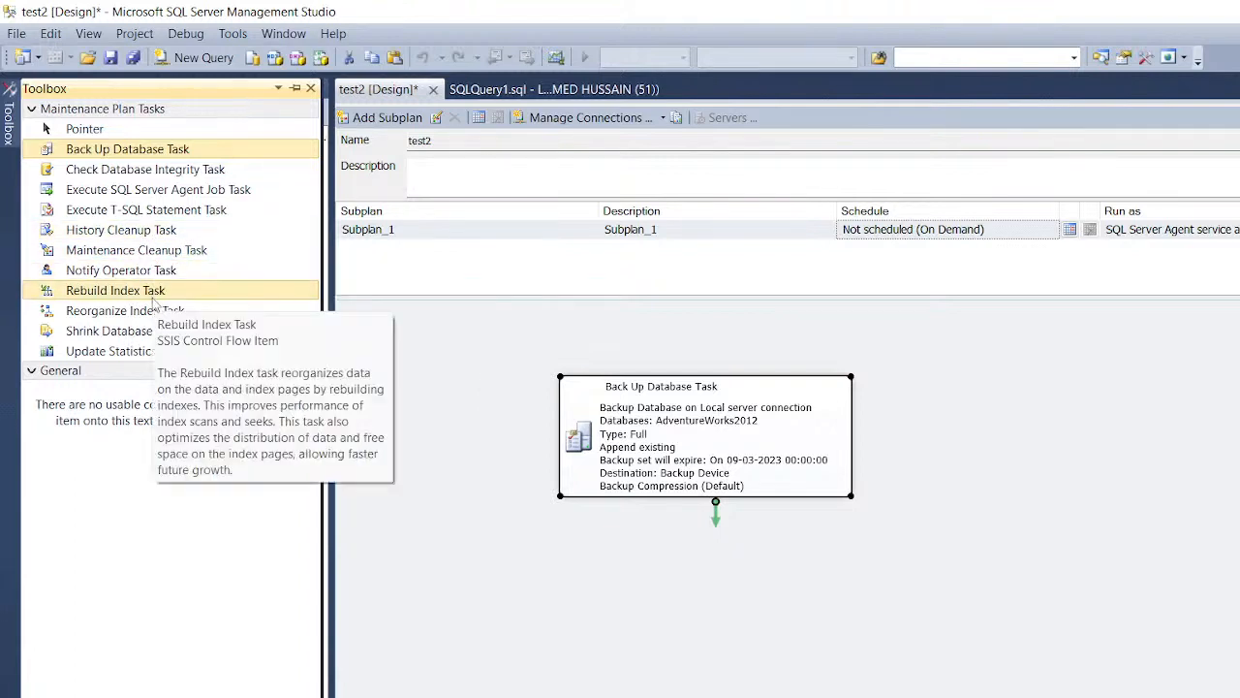
{"action": "left_click_drag", "start_coordinate": [155, 278], "coordinate": [775, 581]}
Step: Configure the Notify Operator Task to notify operator 'test' via the Local server connection
{"action": "left_click", "coordinate": [770, 492]}
{"action": "double_click", "coordinate": [809, 578]}
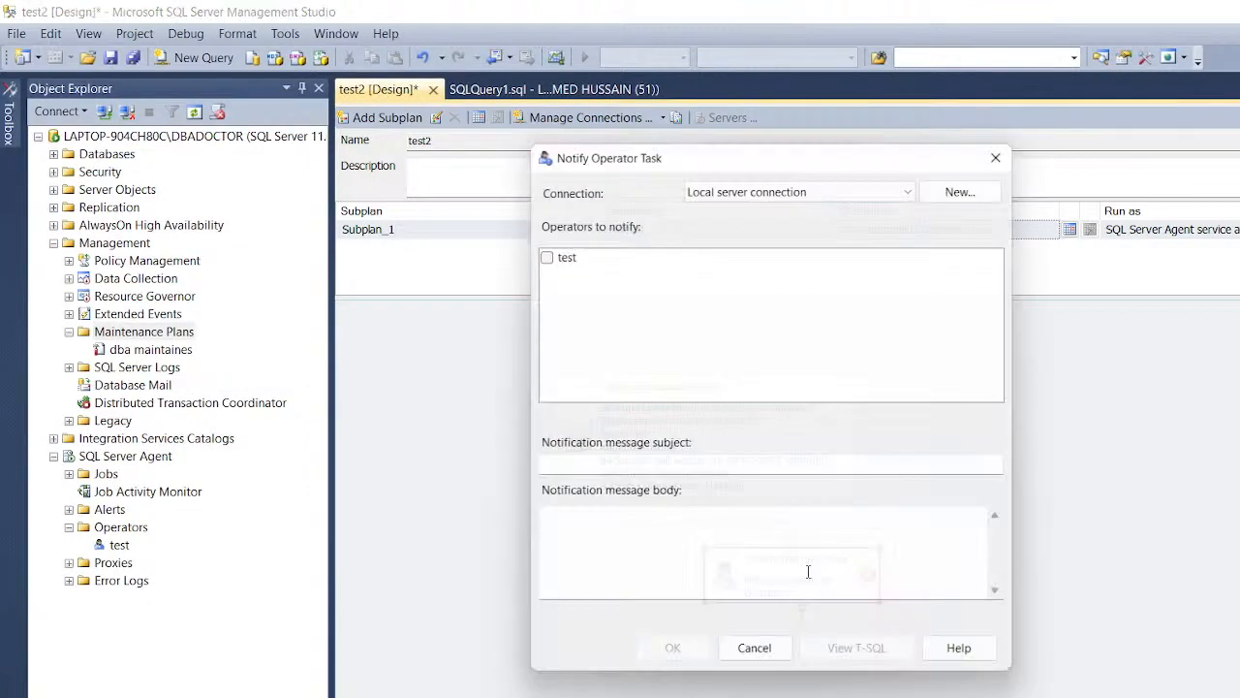
{"action": "left_click", "coordinate": [539, 252]}
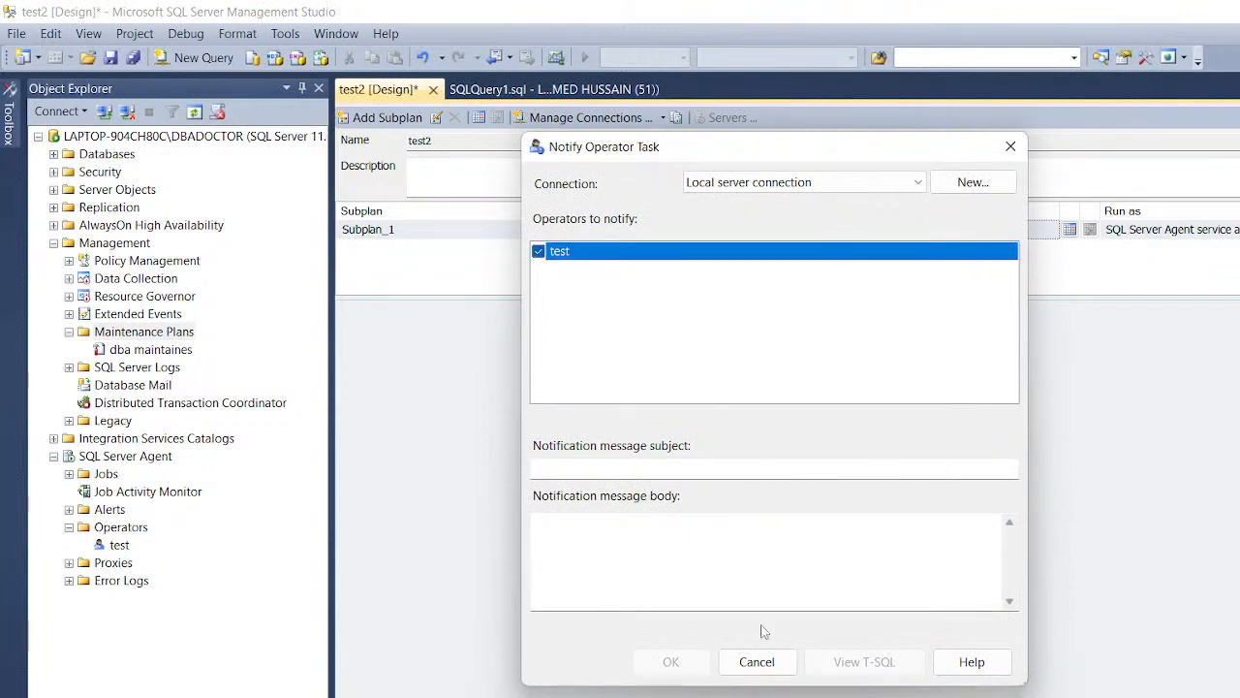
{"action": "left_click", "coordinate": [841, 187]}
{"action": "left_click", "coordinate": [841, 197]}
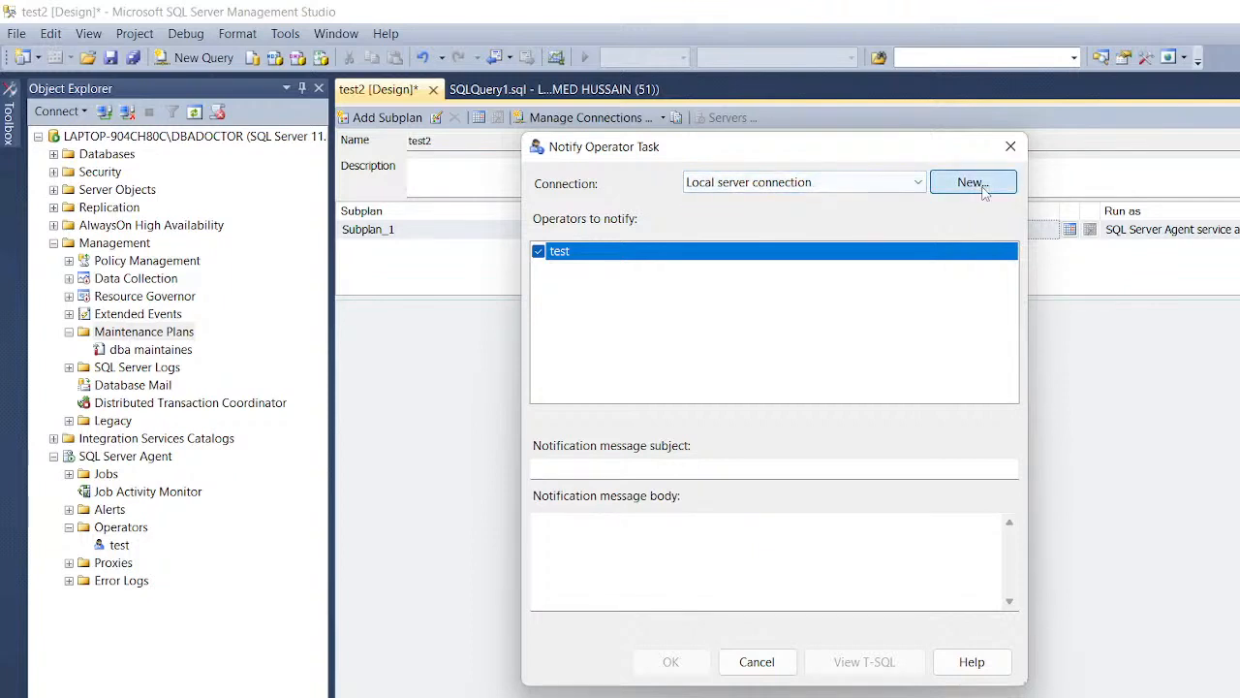
Step: Try creating a new server connection named 'test', then dismiss the failed-to-connect error
{"action": "left_click", "coordinate": [973, 184]}
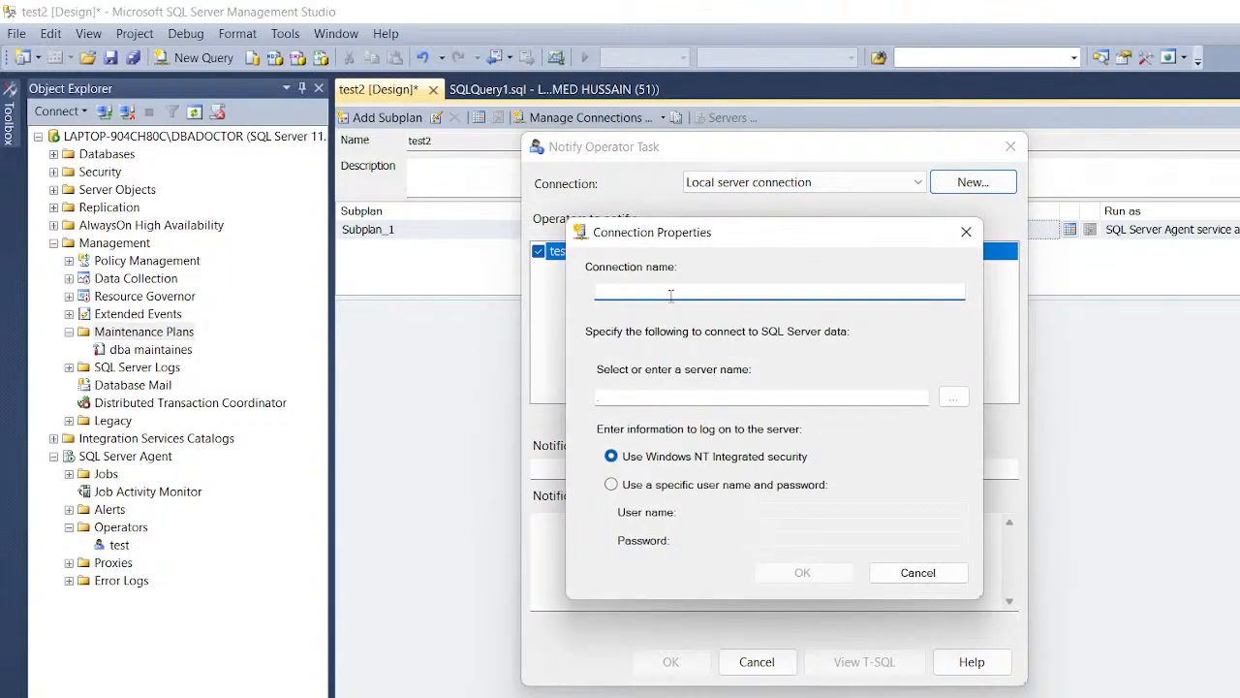
{"action": "type", "text": "test"}
{"action": "left_click", "coordinate": [826, 575]}
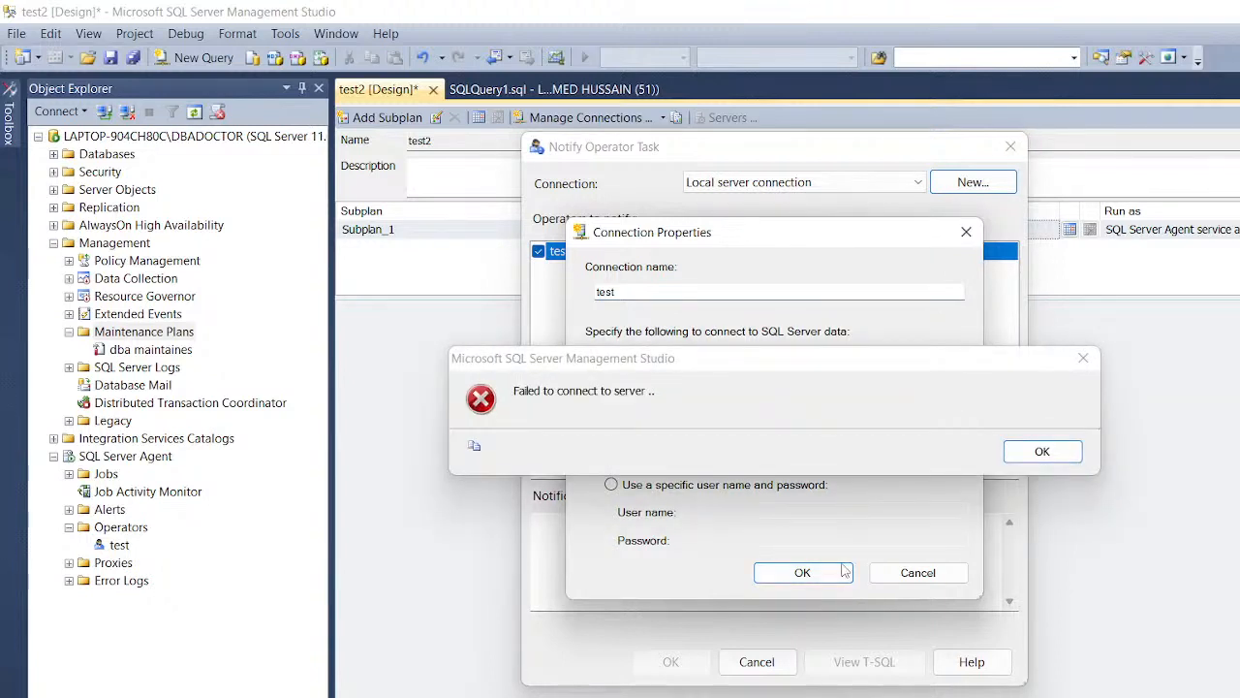
{"action": "left_click", "coordinate": [1040, 452]}
Step: Browse for available SQL servers for the 'test' connection
{"action": "left_click", "coordinate": [953, 397]}
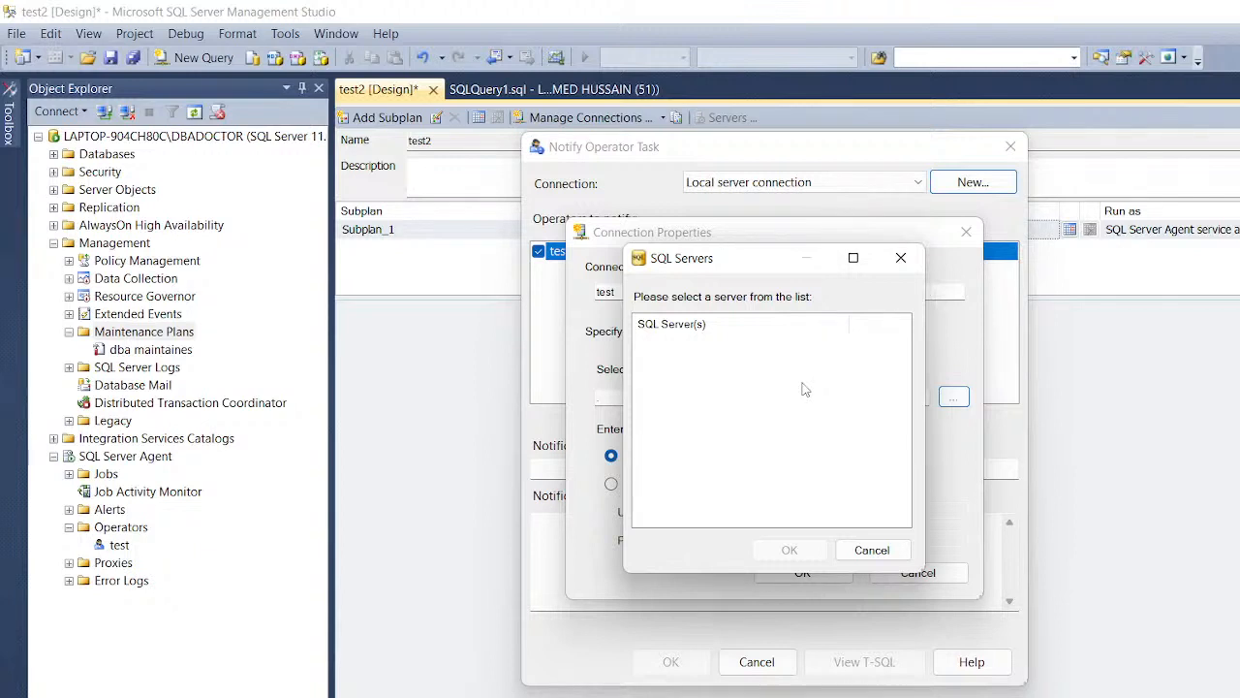
Step: Cancel the empty server list, erase the connection name, and browse for servers again
{"action": "left_click", "coordinate": [873, 548]}
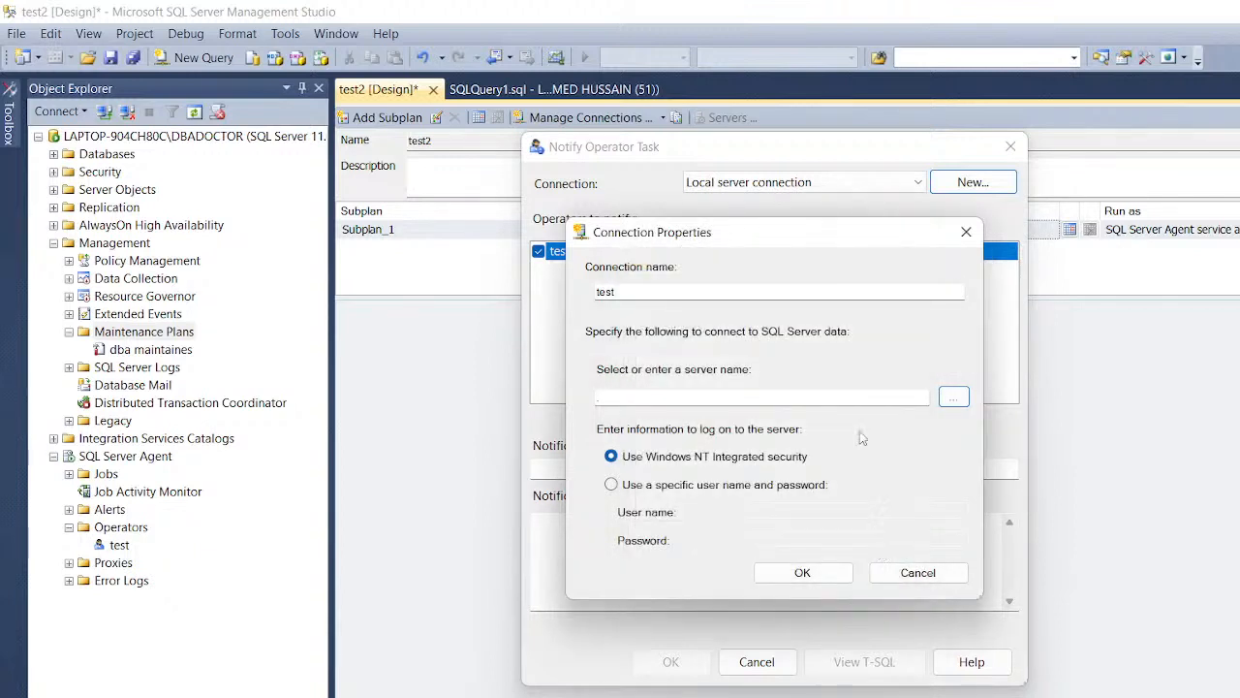
{"action": "left_click", "coordinate": [785, 299]}
{"action": "key", "text": "BackSpace"}
{"action": "key", "text": "BackSpace"}
{"action": "key", "text": "BackSpace"}
{"action": "key", "text": "BackSpace"}
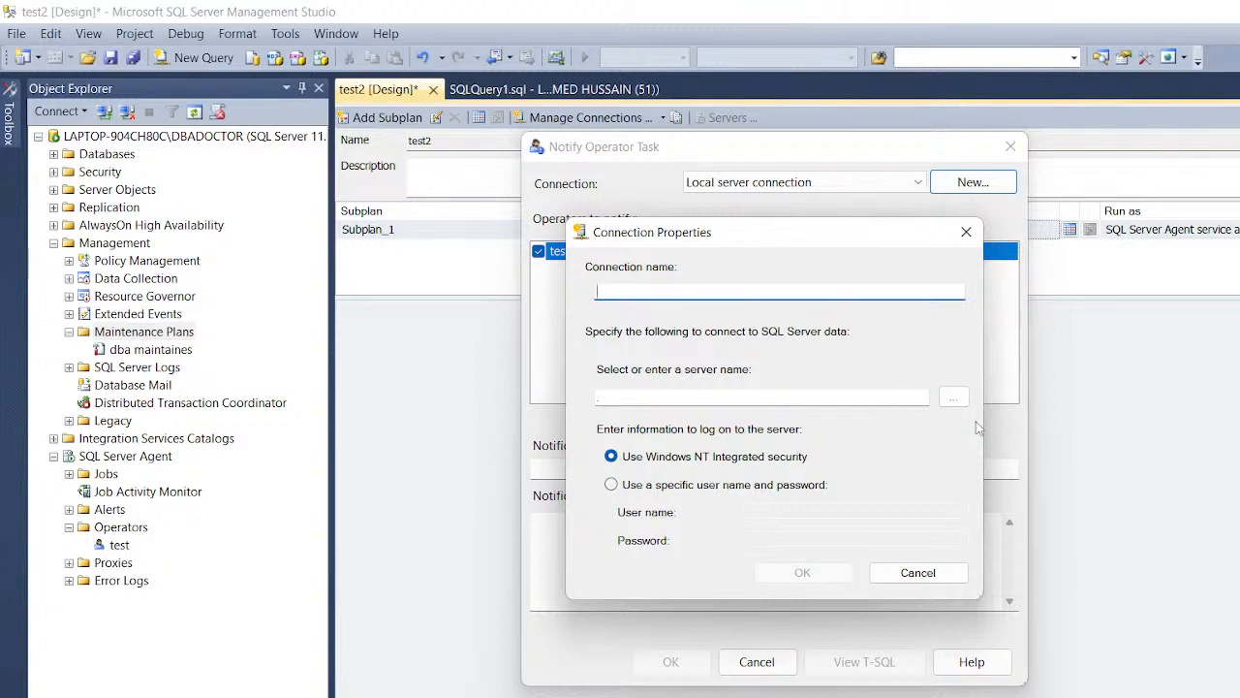
{"action": "left_click", "coordinate": [954, 397]}
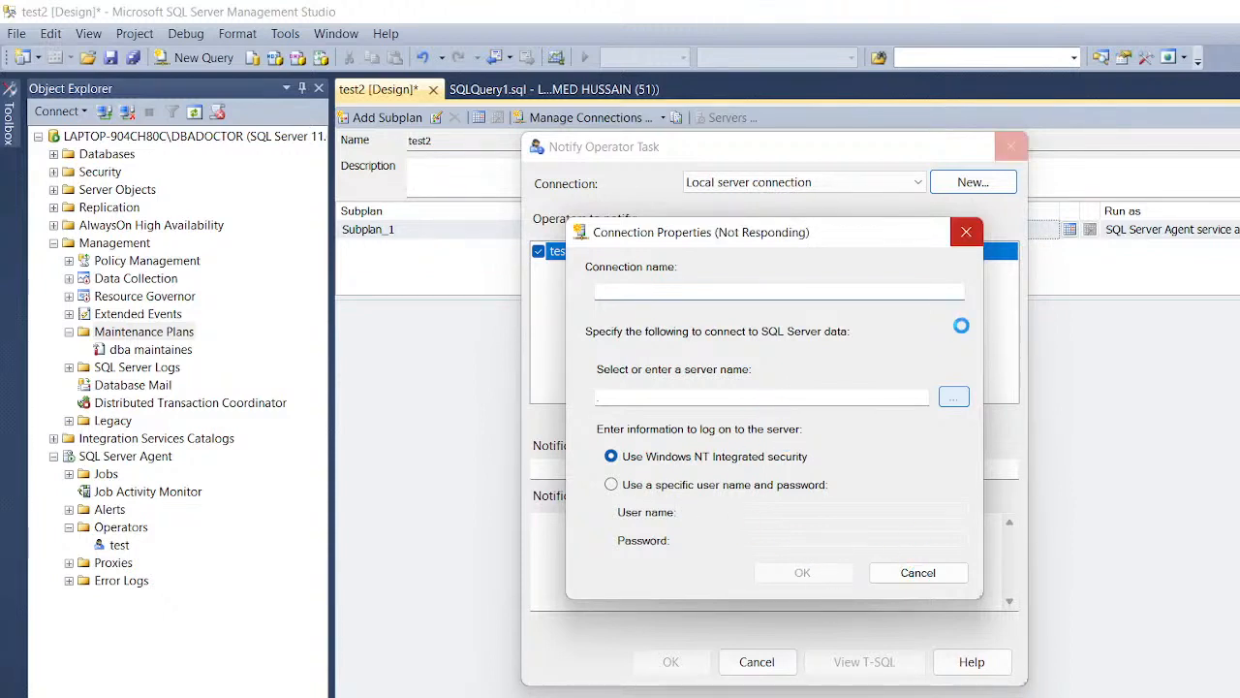
Step: Close the hung Connection Properties window and force-close the frozen Management Studio
{"action": "left_click", "coordinate": [967, 234]}
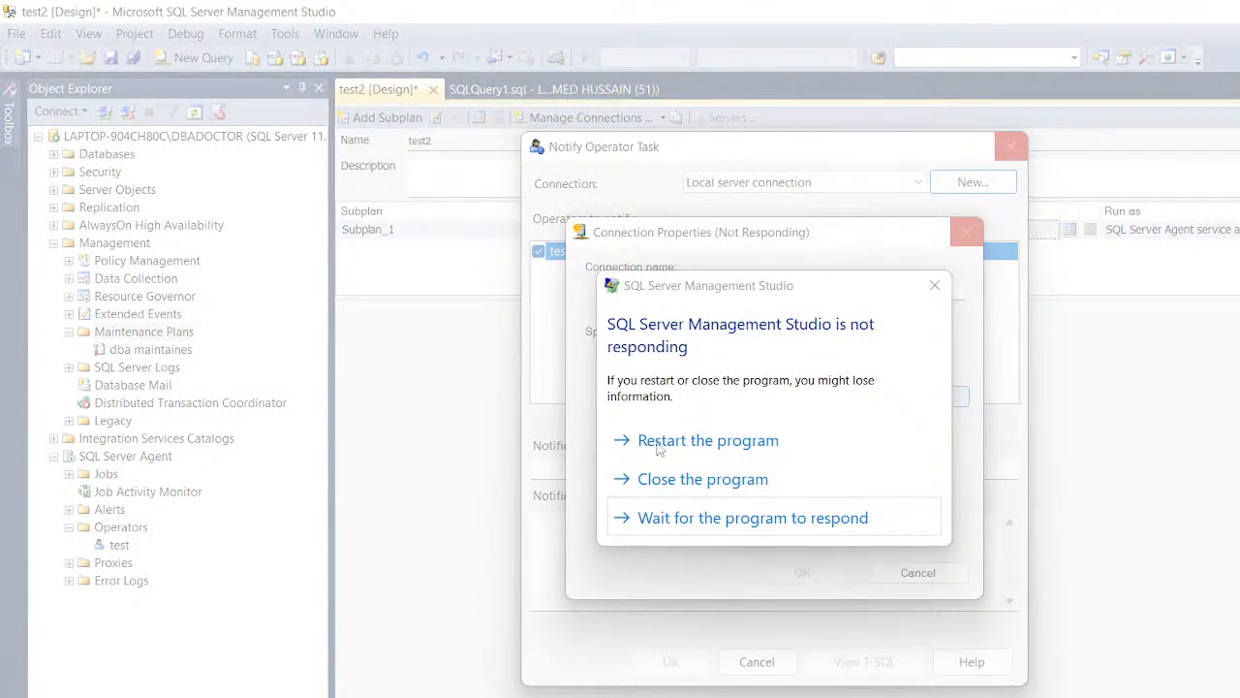
{"action": "left_click", "coordinate": [722, 478]}
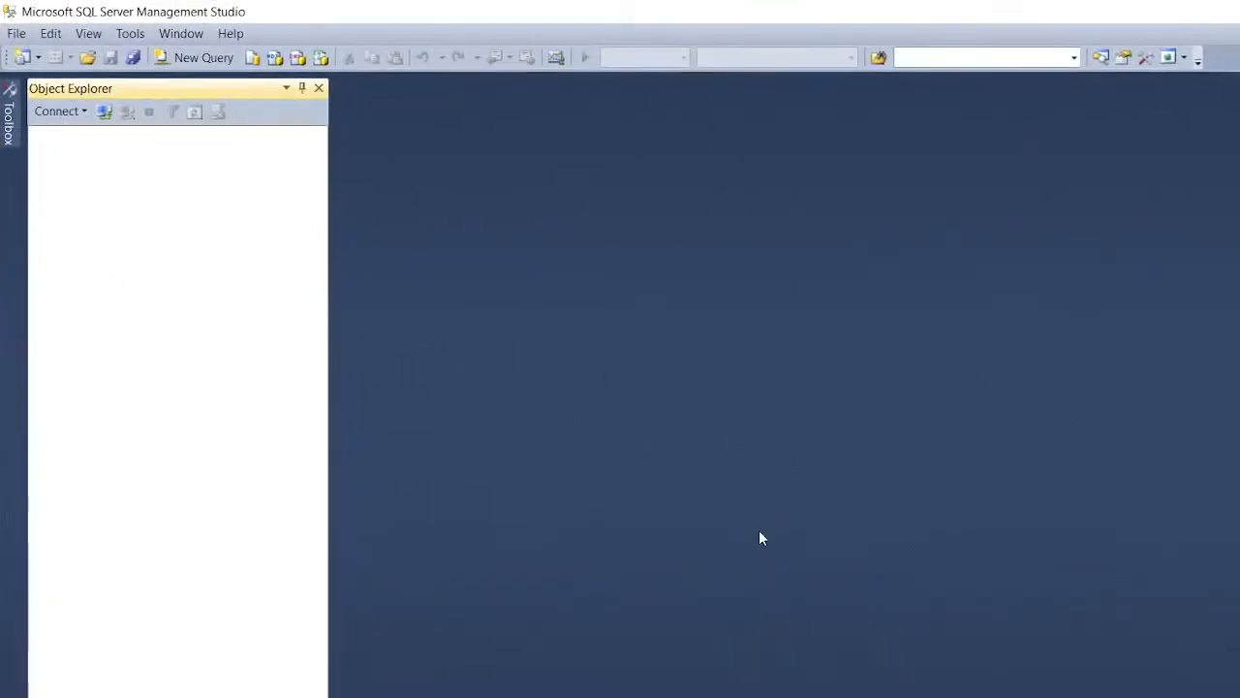
Step: Connect to the local server and expand Management > Maintenance Plans
{"action": "left_click", "coordinate": [689, 461]}
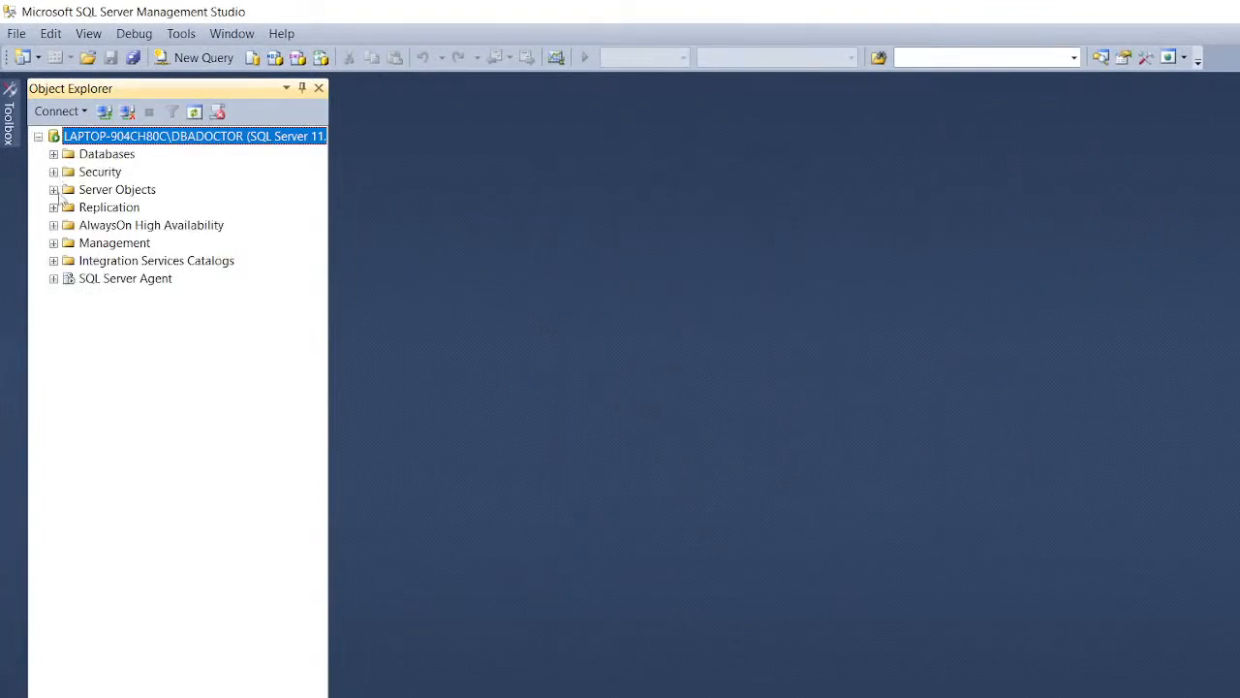
{"action": "left_click", "coordinate": [54, 243]}
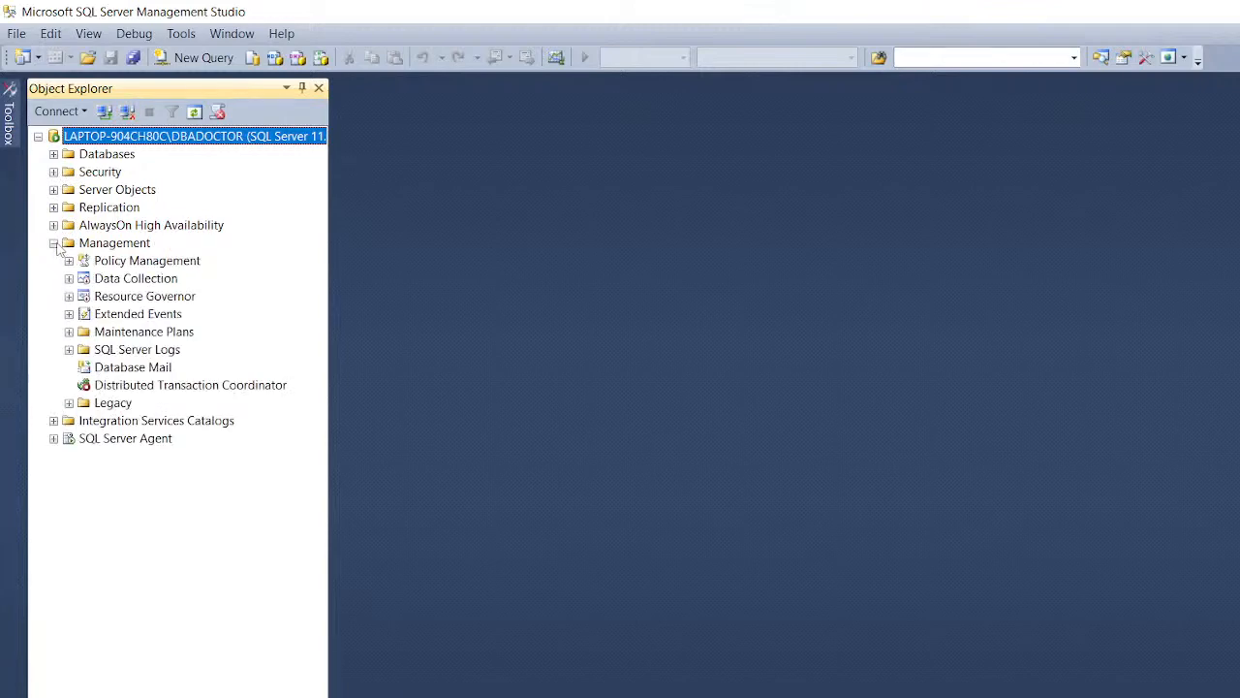
{"action": "left_click", "coordinate": [69, 331]}
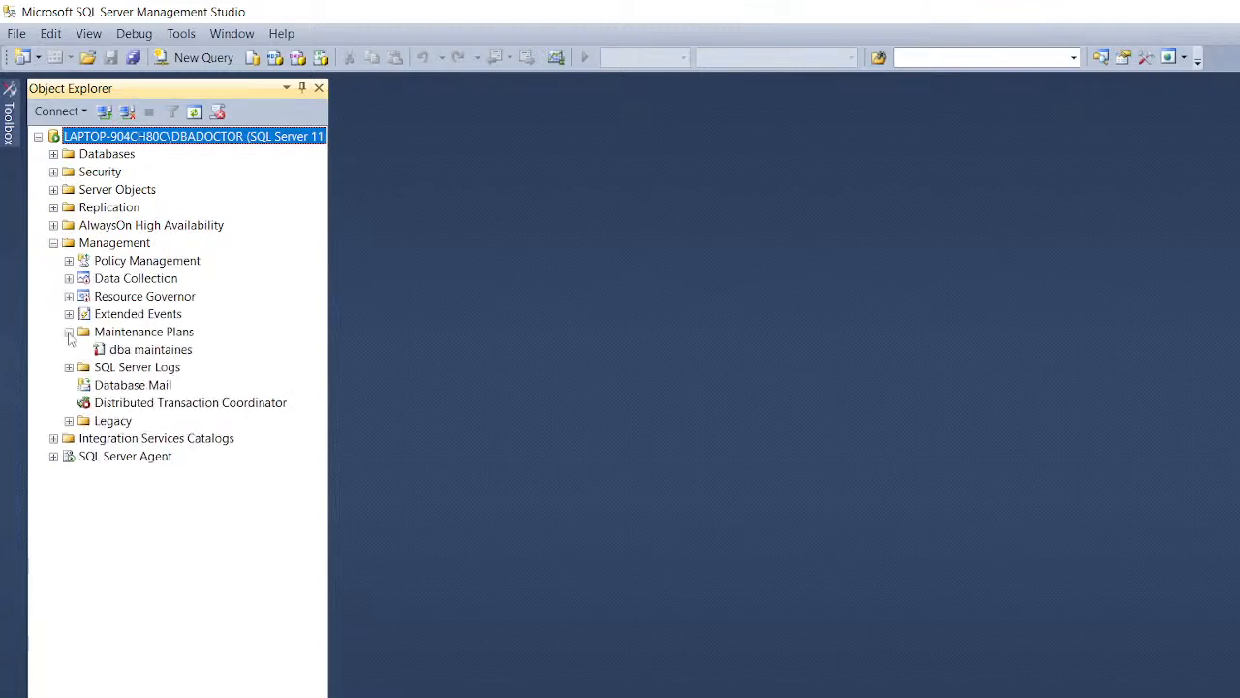
{"action": "left_click", "coordinate": [133, 332]}
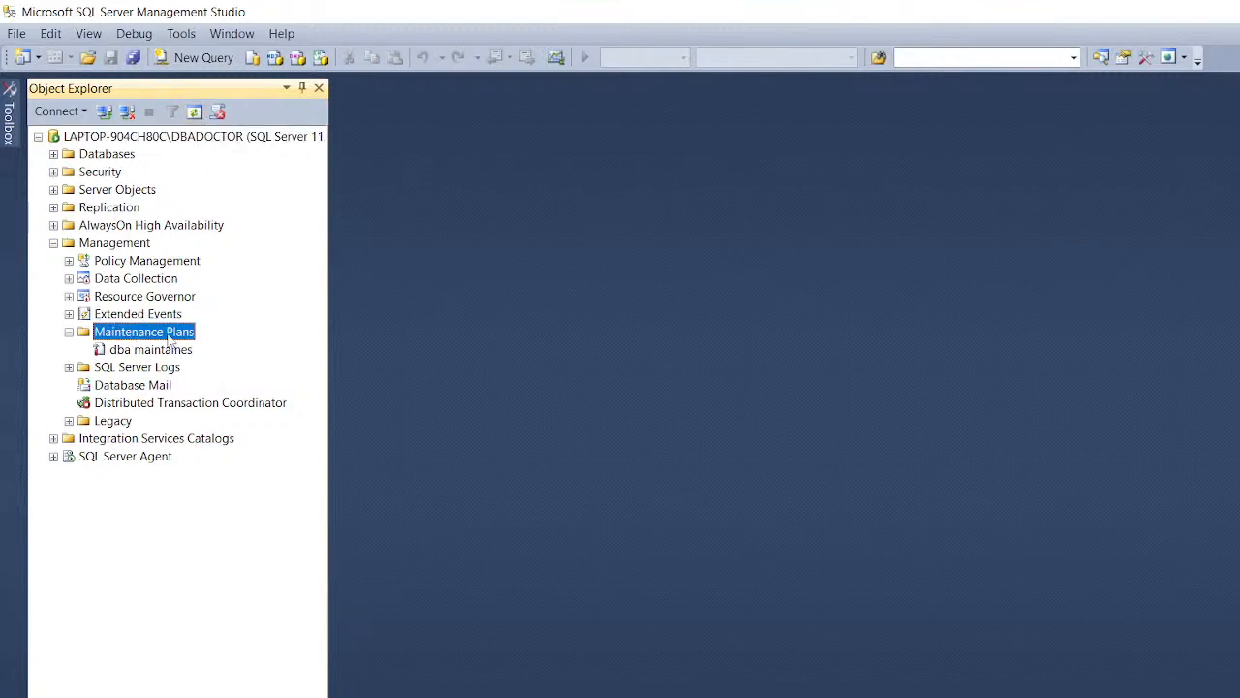
Step: Create a new maintenance plan named 'testdb'
{"action": "right_click", "coordinate": [167, 333]}
{"action": "left_click", "coordinate": [208, 350]}
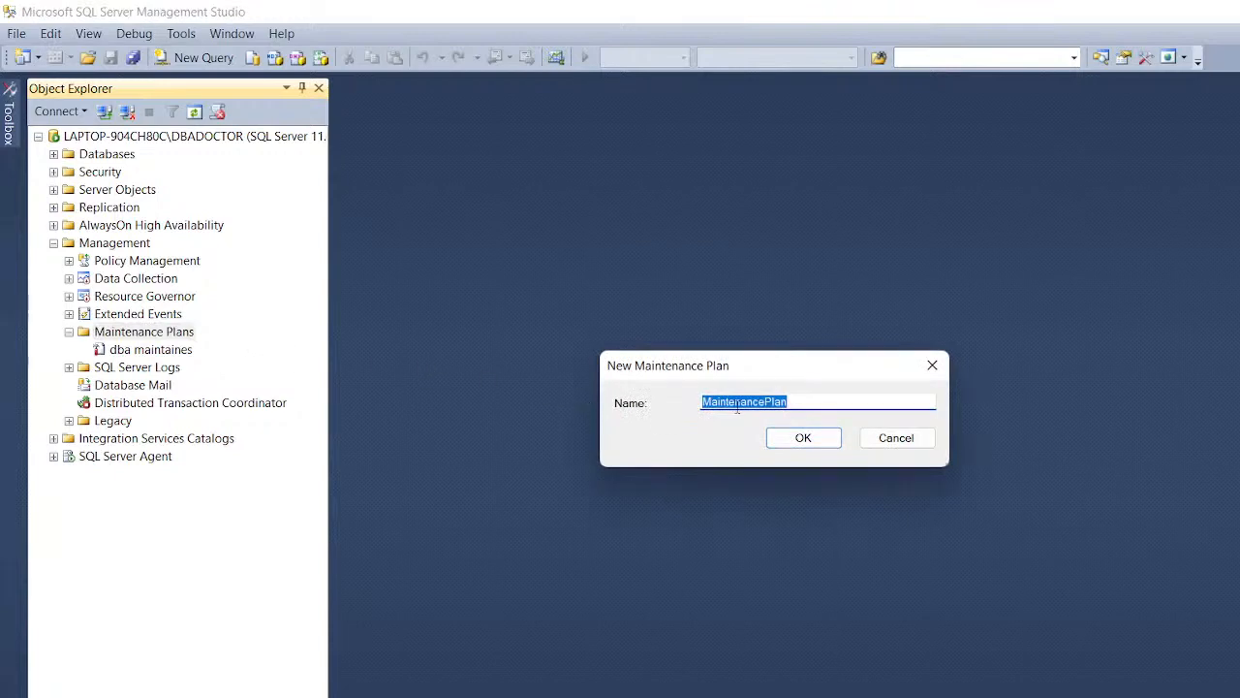
{"action": "type", "text": "testdb"}
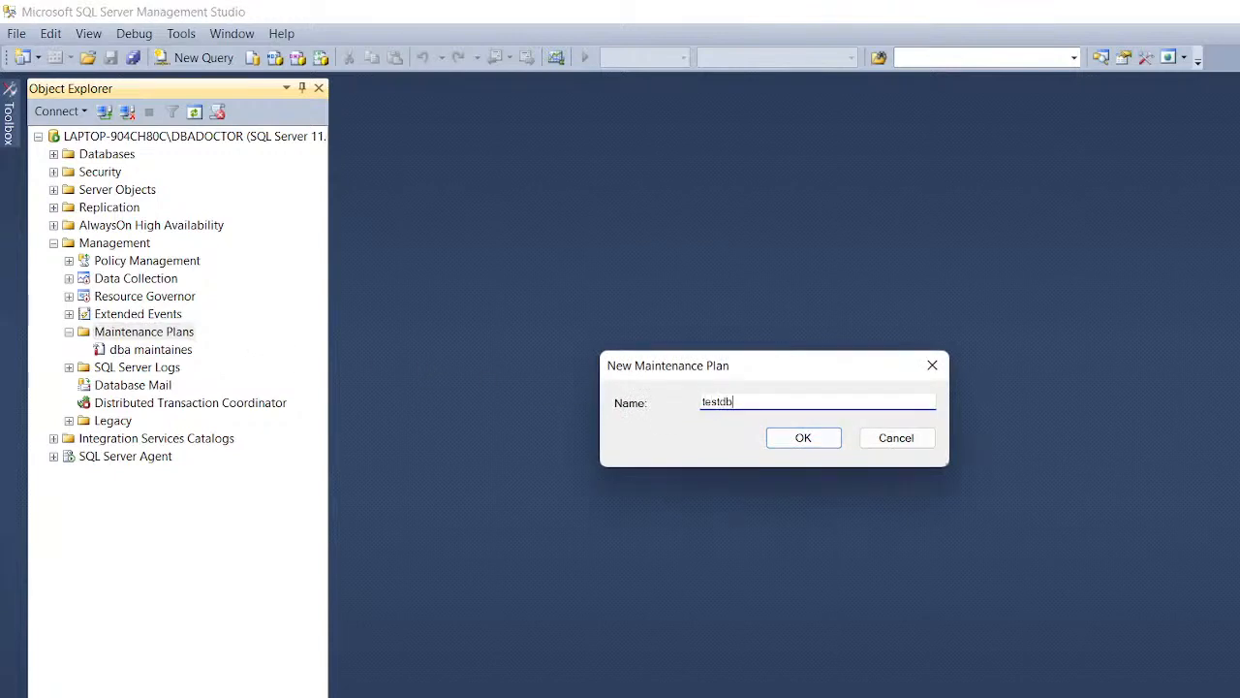
{"action": "key", "text": "Return"}
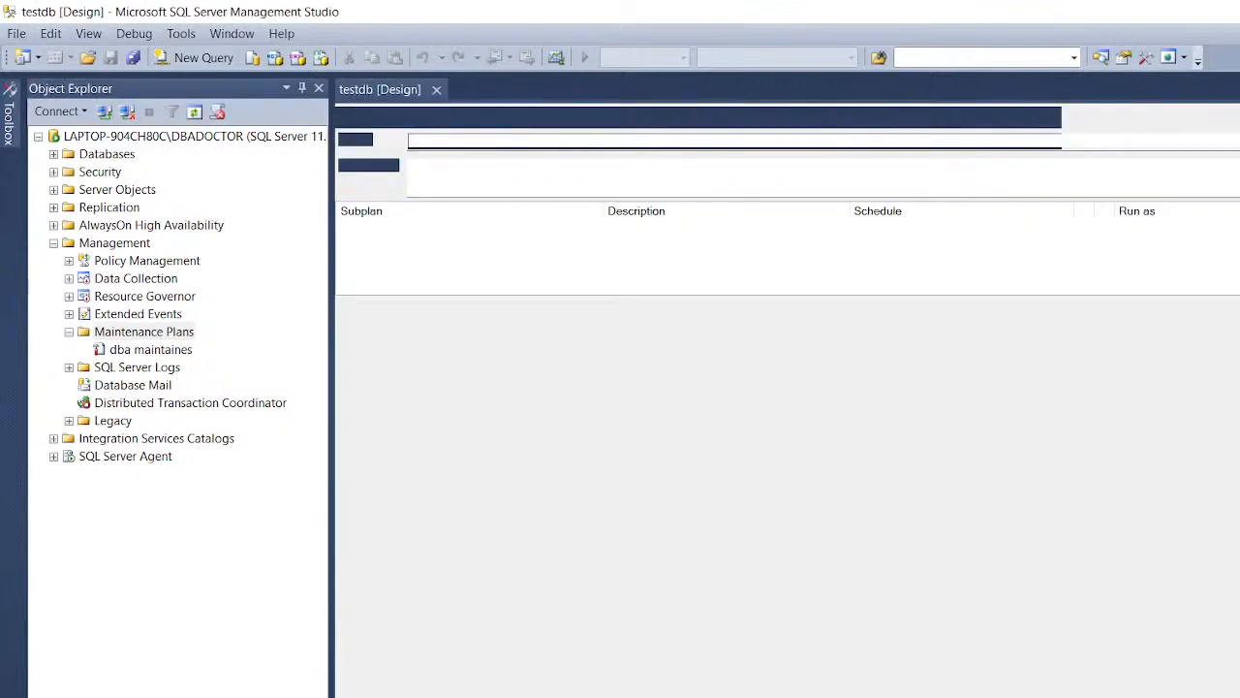
Step: Add a Back Up Database Task to the plan, keeping the Local server connection
{"action": "left_click", "coordinate": [6, 124]}
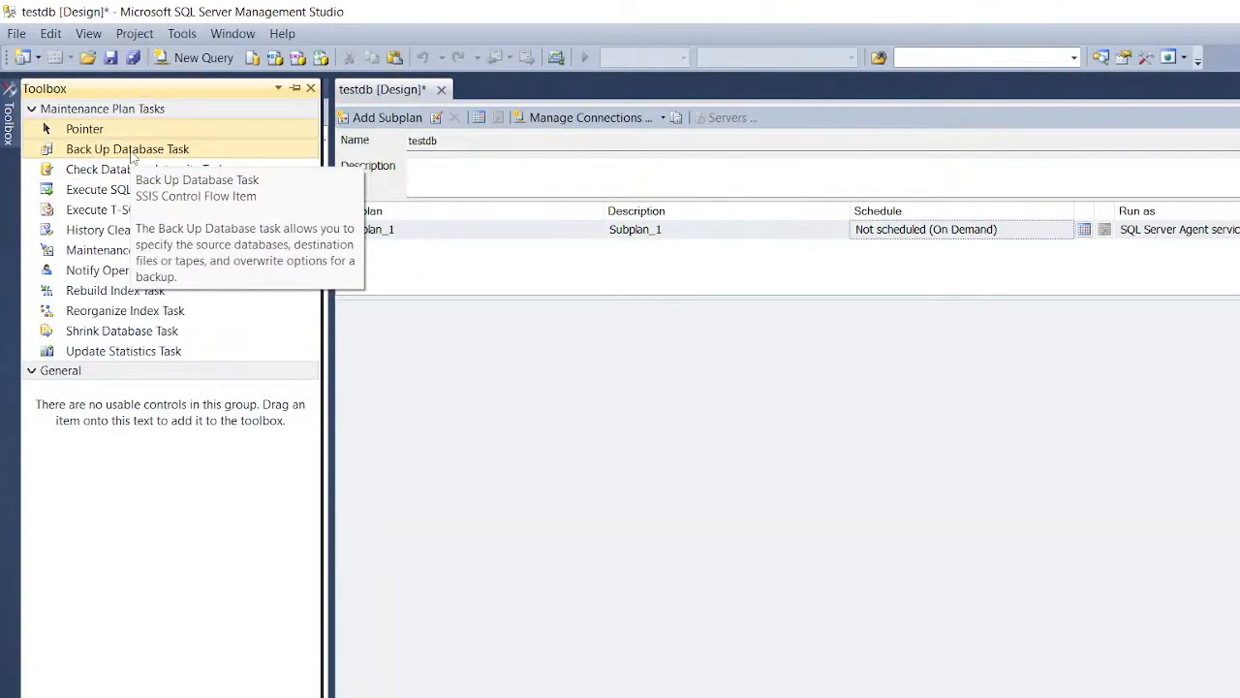
{"action": "left_click_drag", "start_coordinate": [132, 157], "coordinate": [657, 368]}
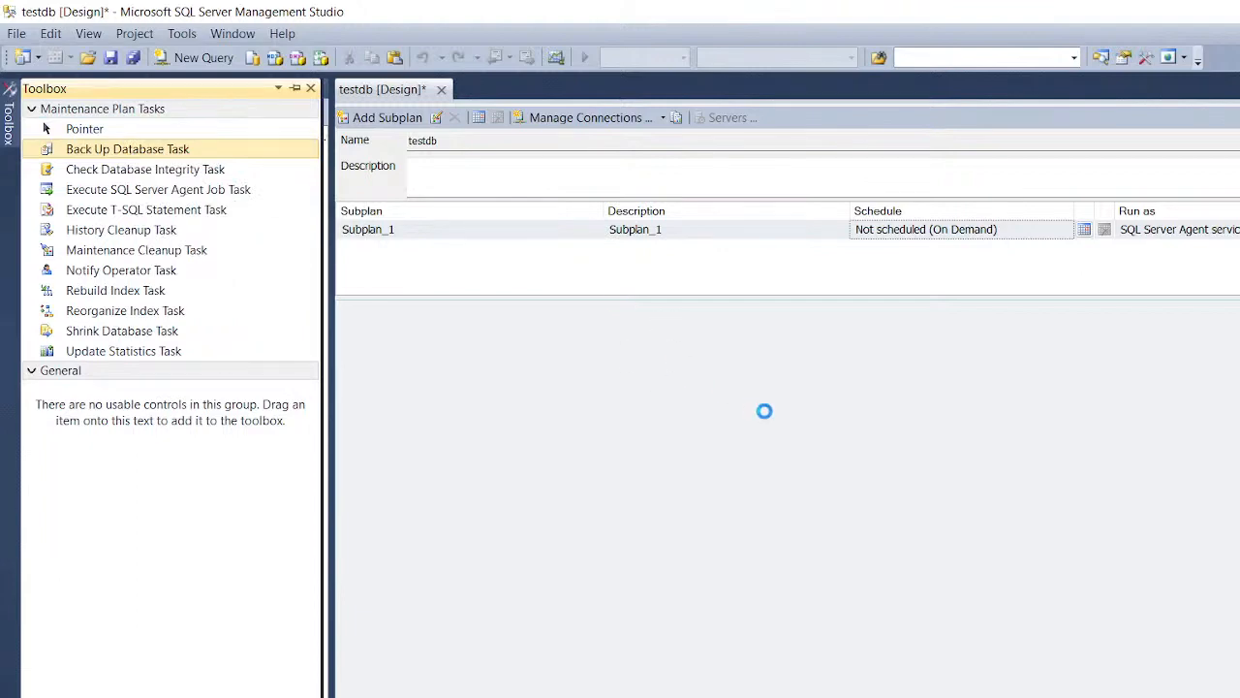
{"action": "double_click", "coordinate": [781, 413]}
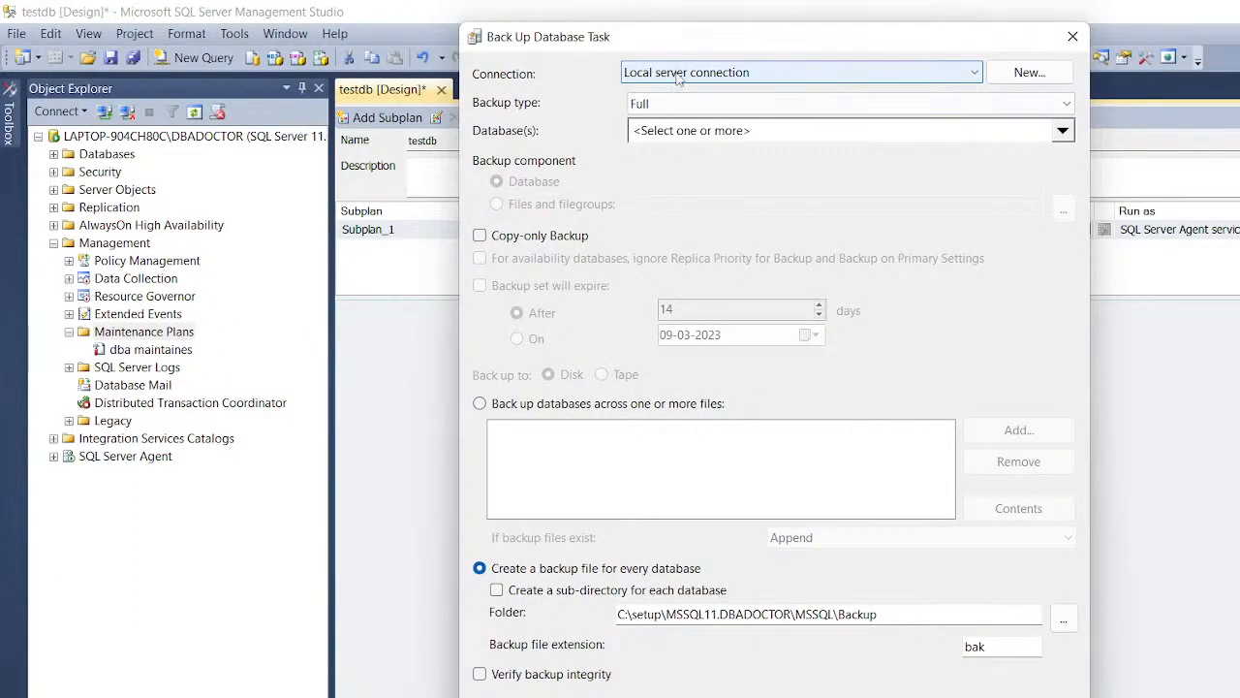
{"action": "left_click", "coordinate": [678, 75]}
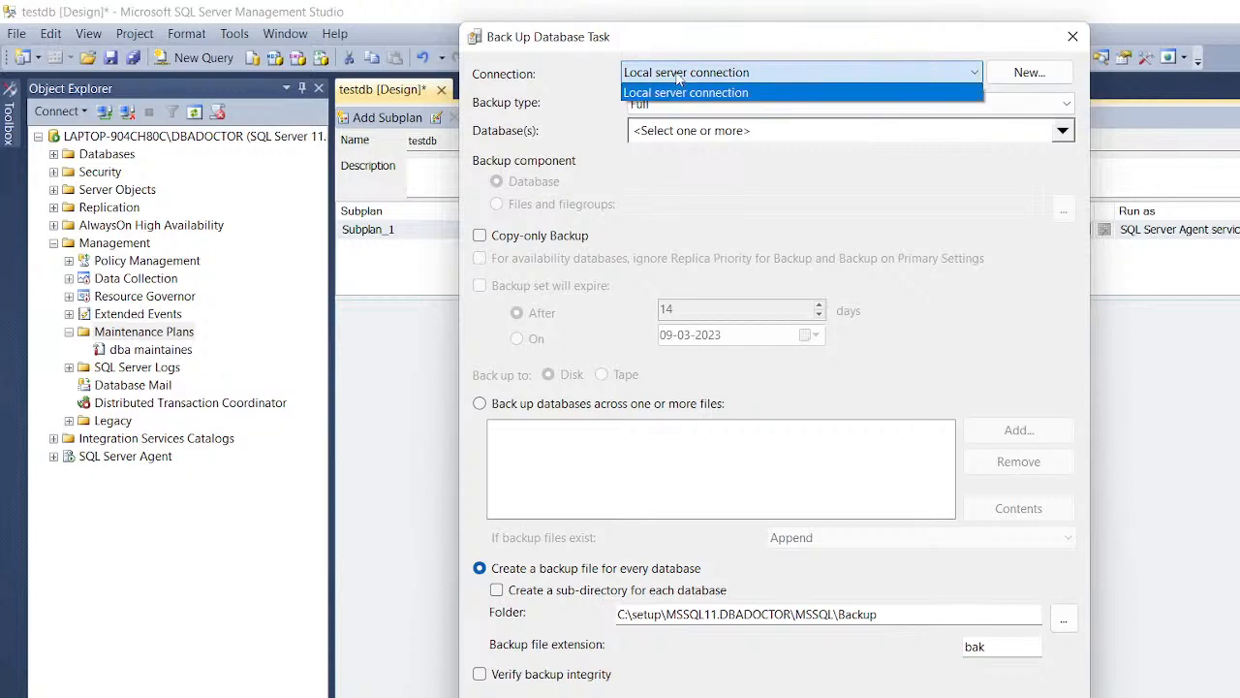
{"action": "left_click", "coordinate": [783, 137]}
Step: Back up all user databases as a copy-only backup and save the task
{"action": "left_click", "coordinate": [824, 136]}
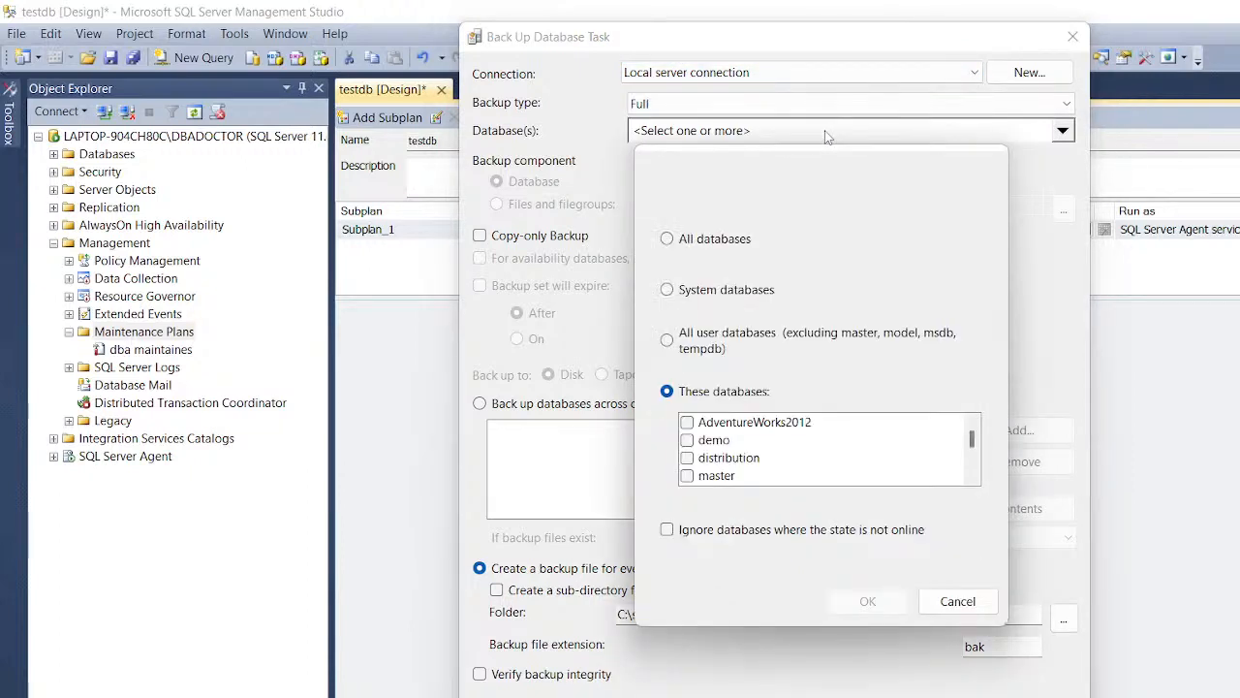
{"action": "left_click", "coordinate": [675, 349]}
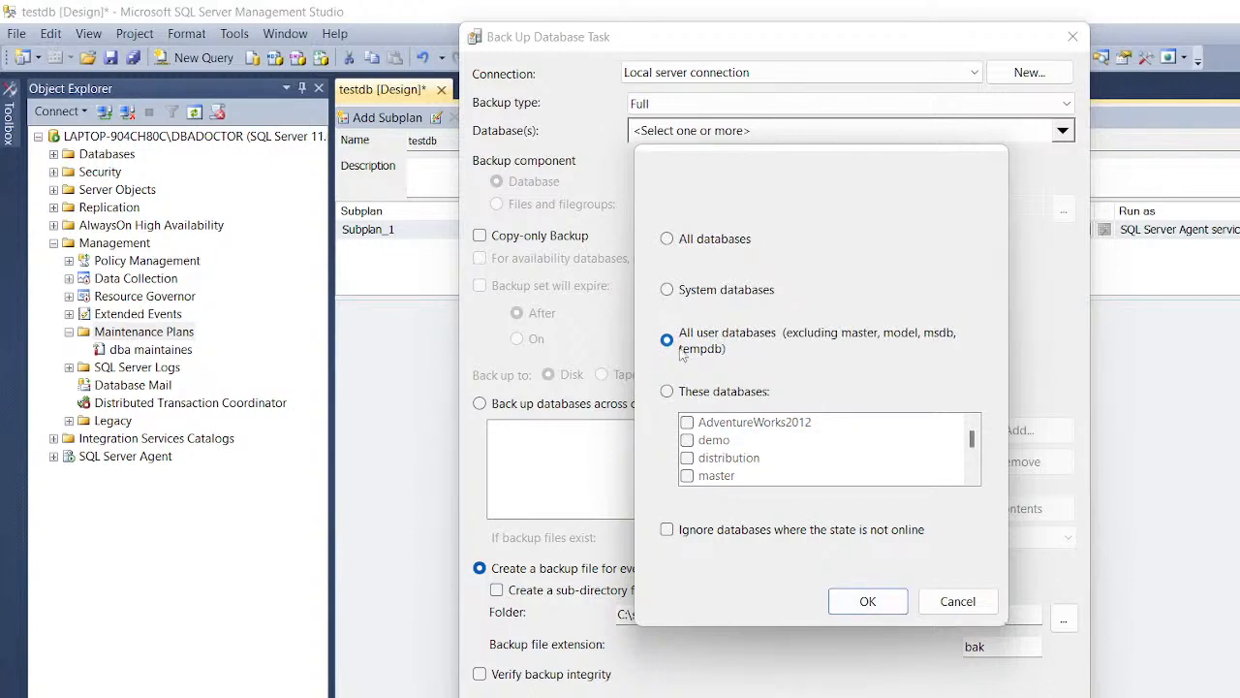
{"action": "left_click", "coordinate": [867, 601]}
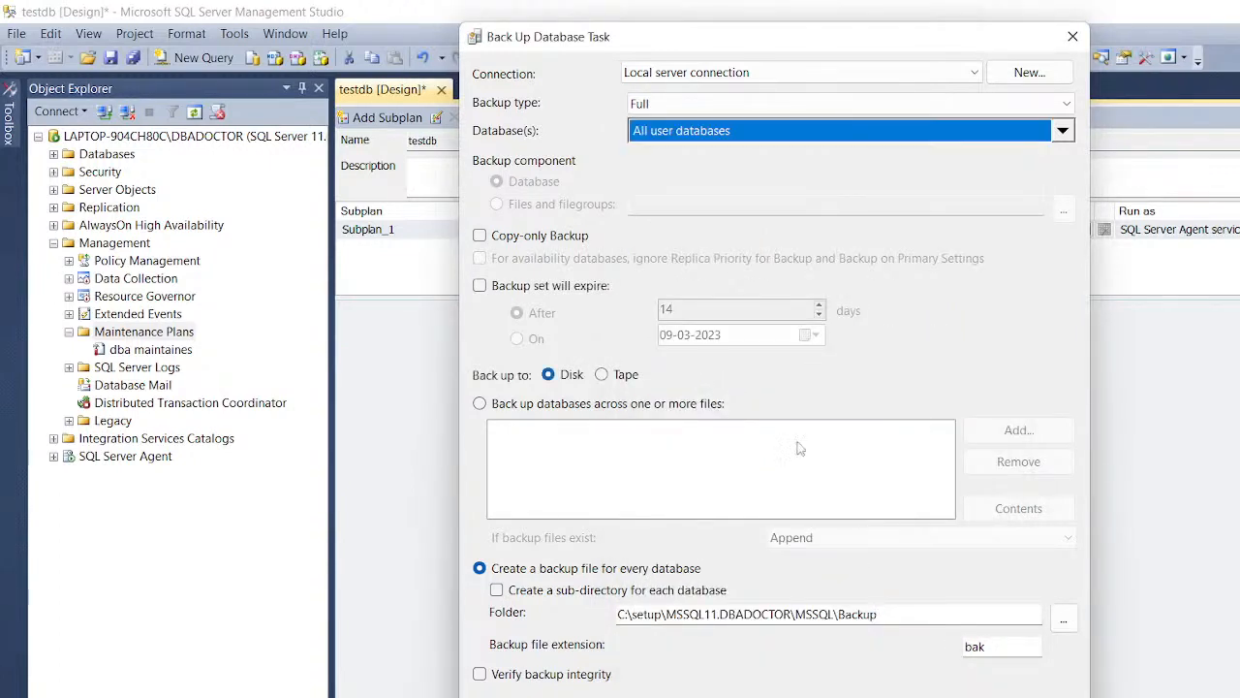
{"action": "left_click", "coordinate": [479, 236]}
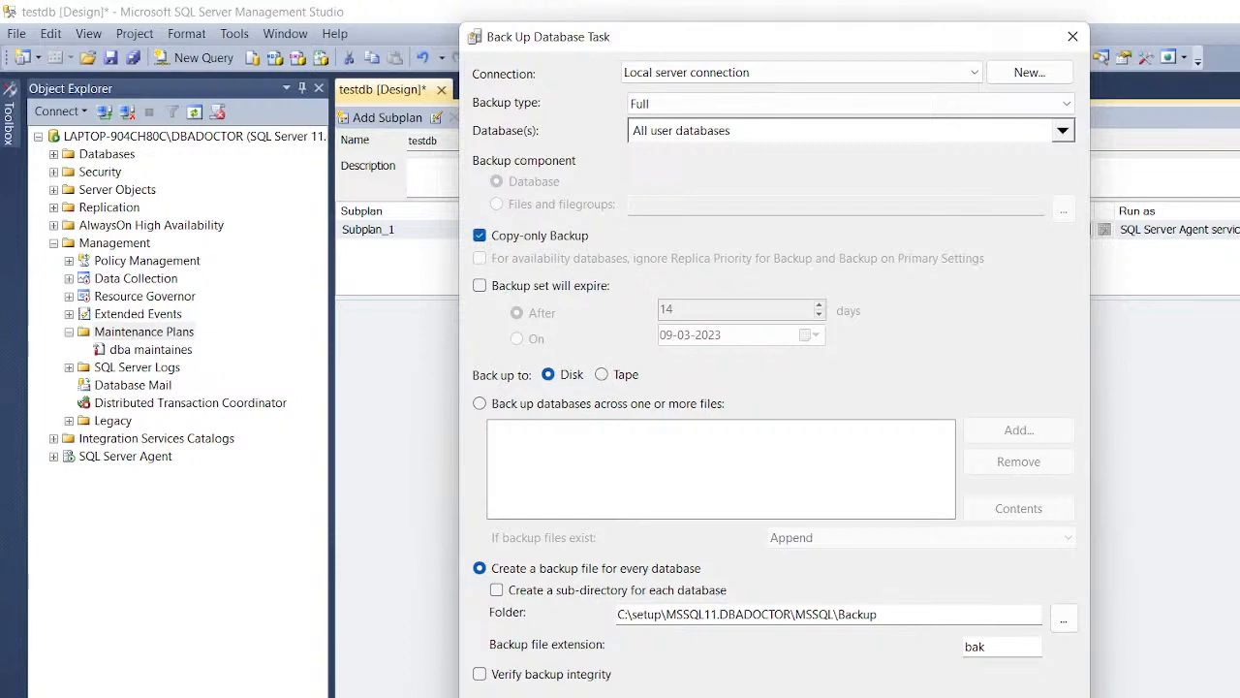
{"action": "left_click", "coordinate": [722, 696]}
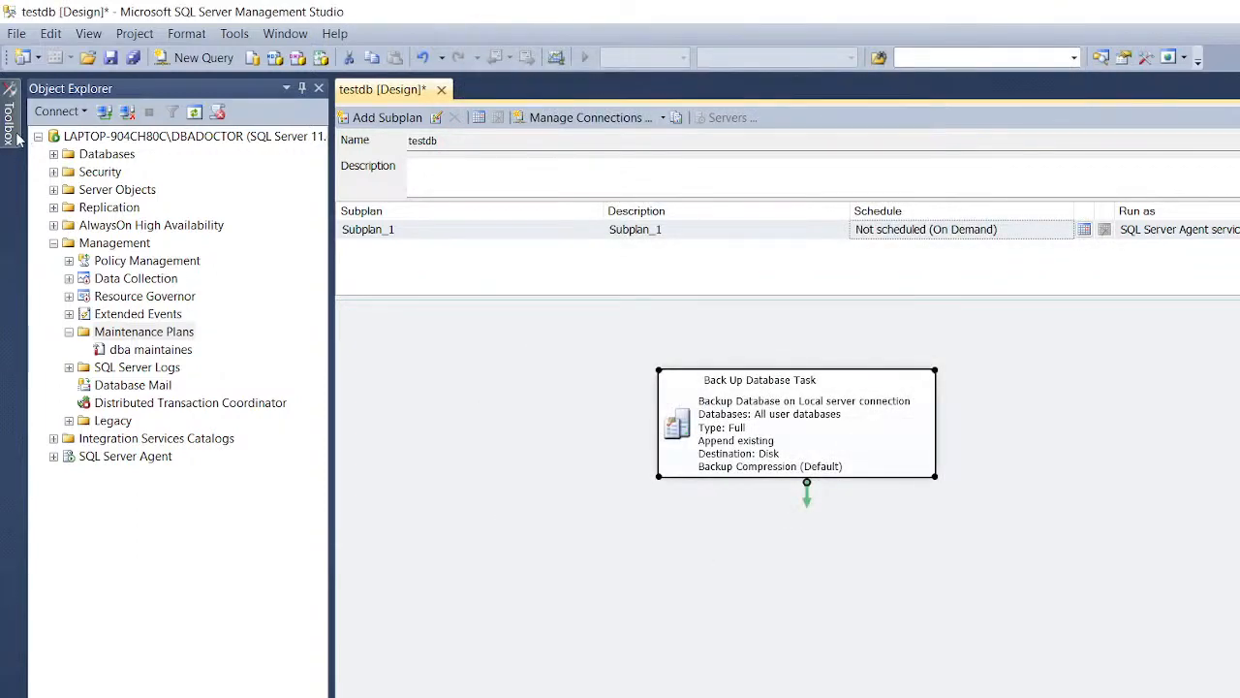
{"action": "left_click", "coordinate": [8, 121]}
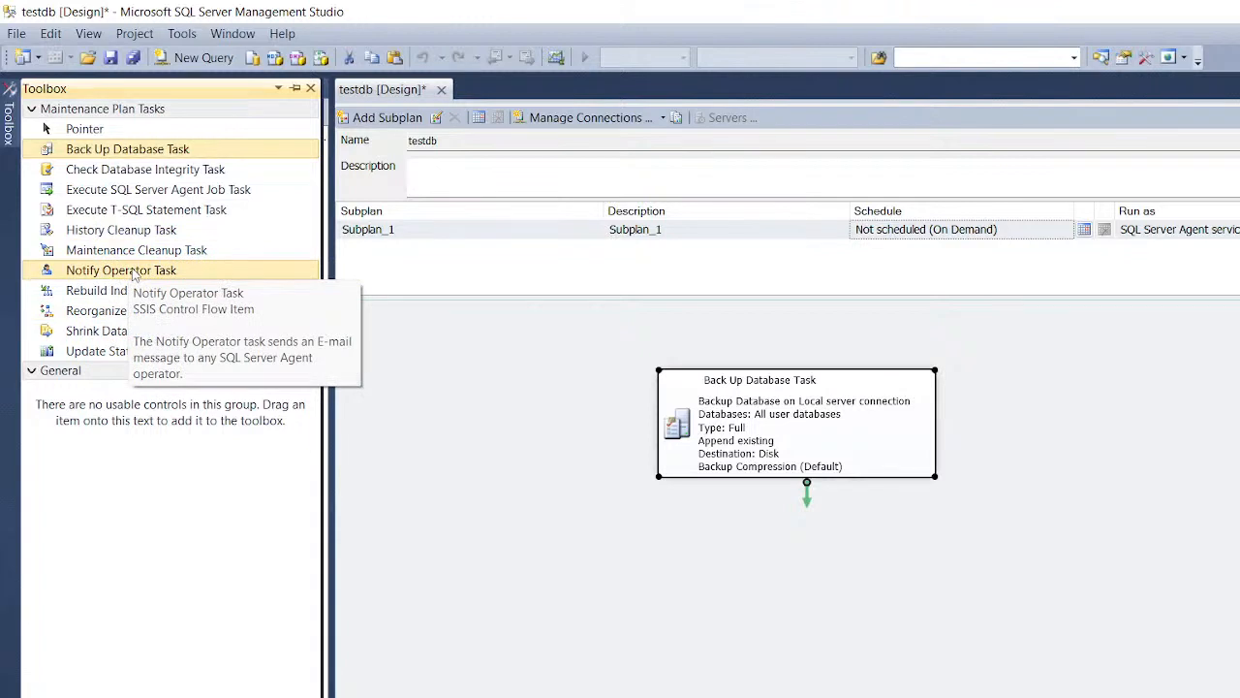
Step: Add Notify Operator, Rebuild Index and Shrink Database tasks to the canvas
{"action": "left_click_drag", "start_coordinate": [134, 274], "coordinate": [485, 562]}
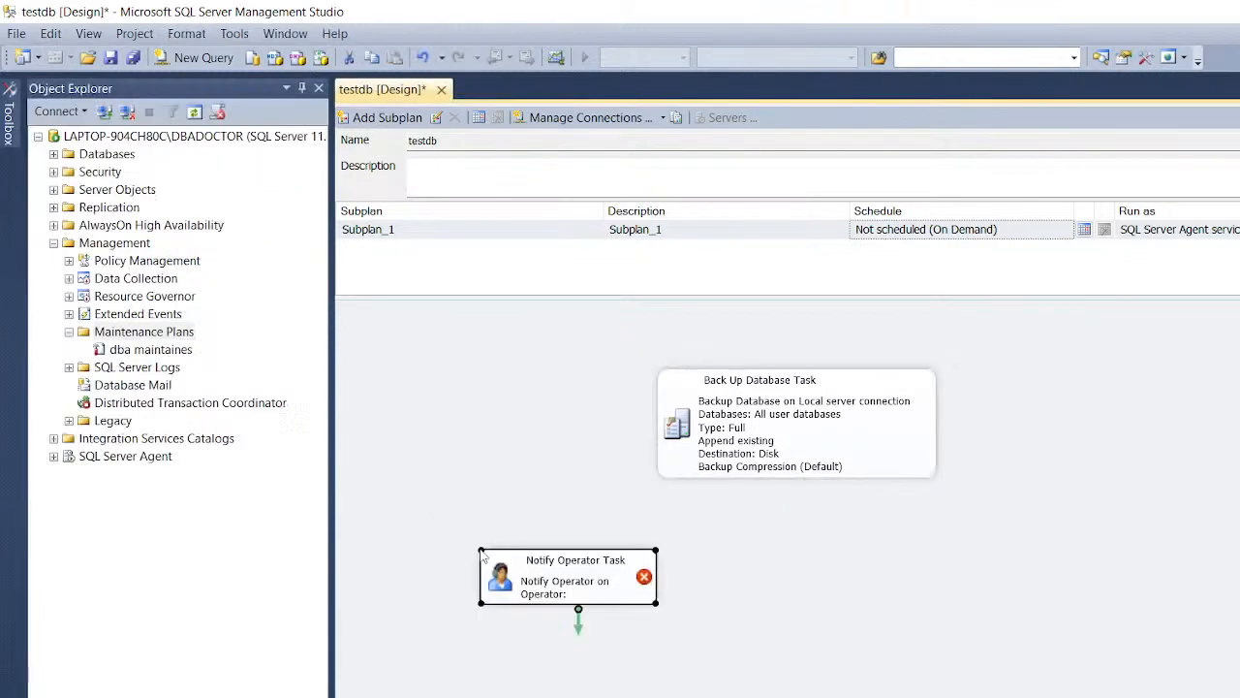
{"action": "left_click", "coordinate": [8, 127]}
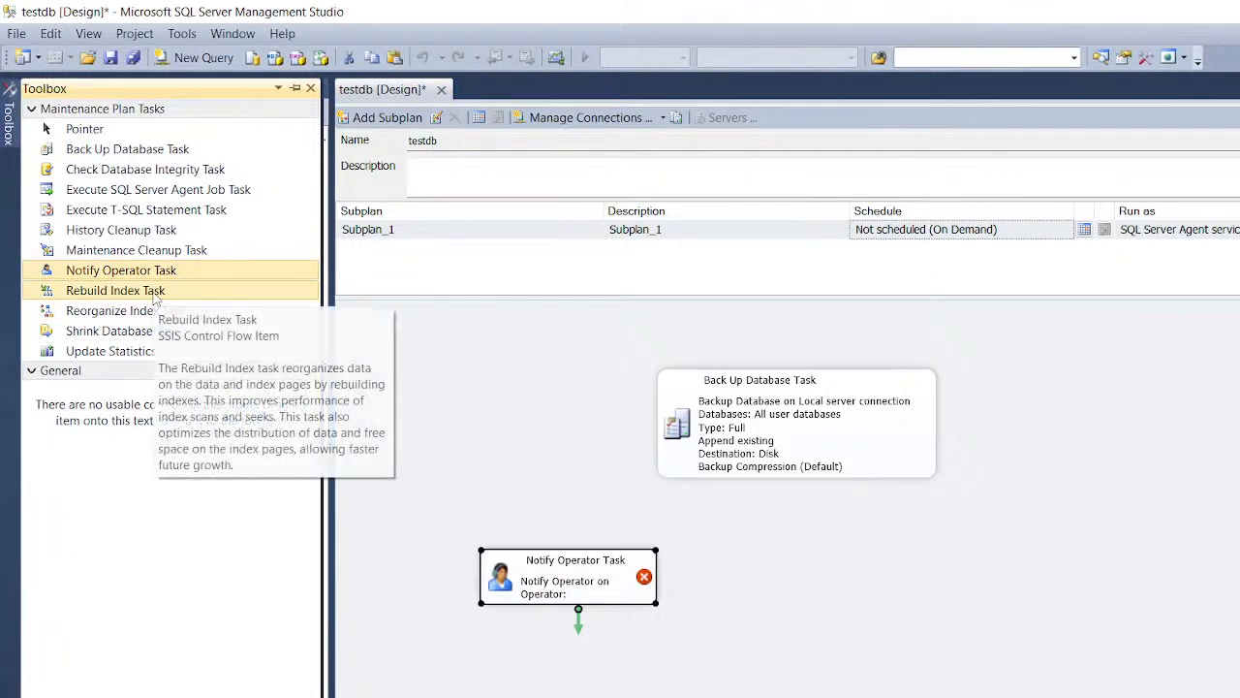
{"action": "left_click_drag", "start_coordinate": [155, 294], "coordinate": [871, 540]}
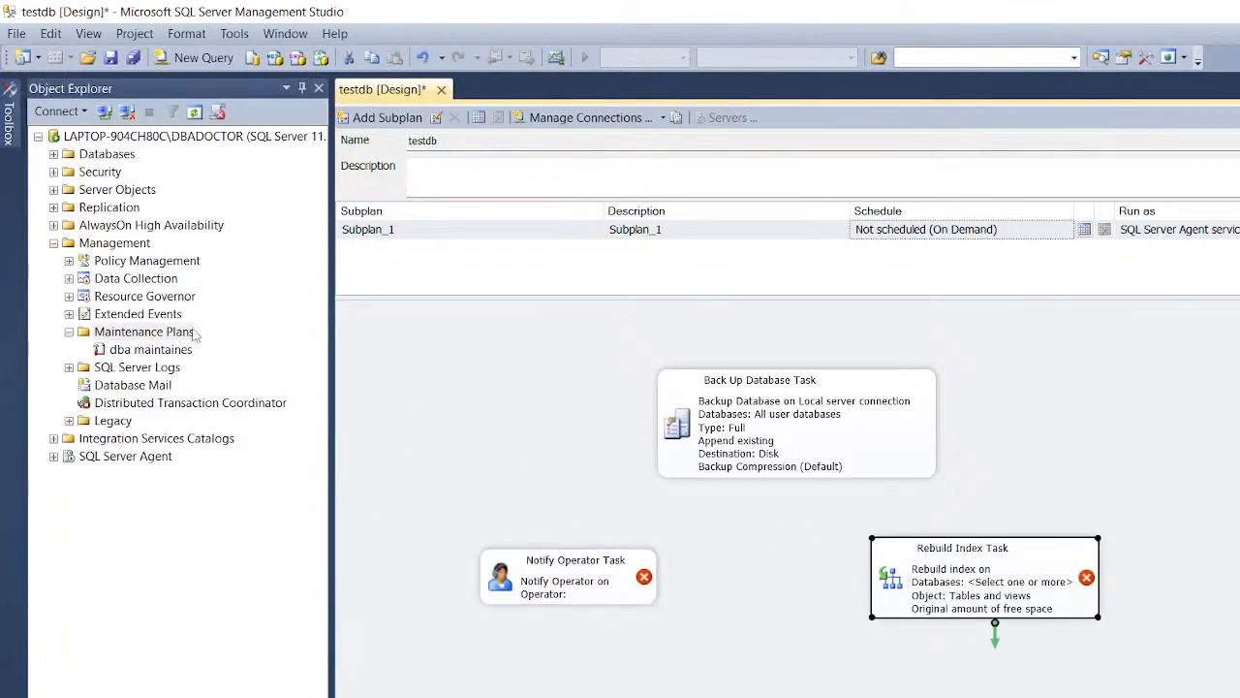
{"action": "left_click", "coordinate": [9, 121]}
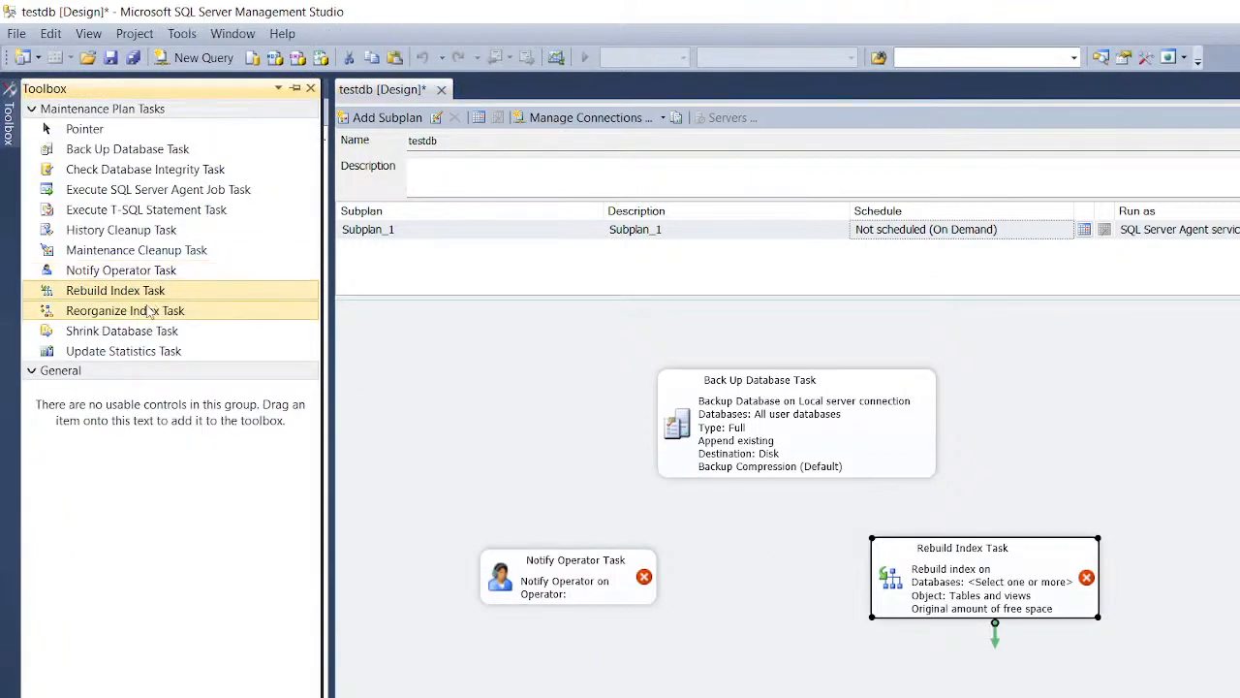
{"action": "left_click_drag", "start_coordinate": [132, 330], "coordinate": [566, 484]}
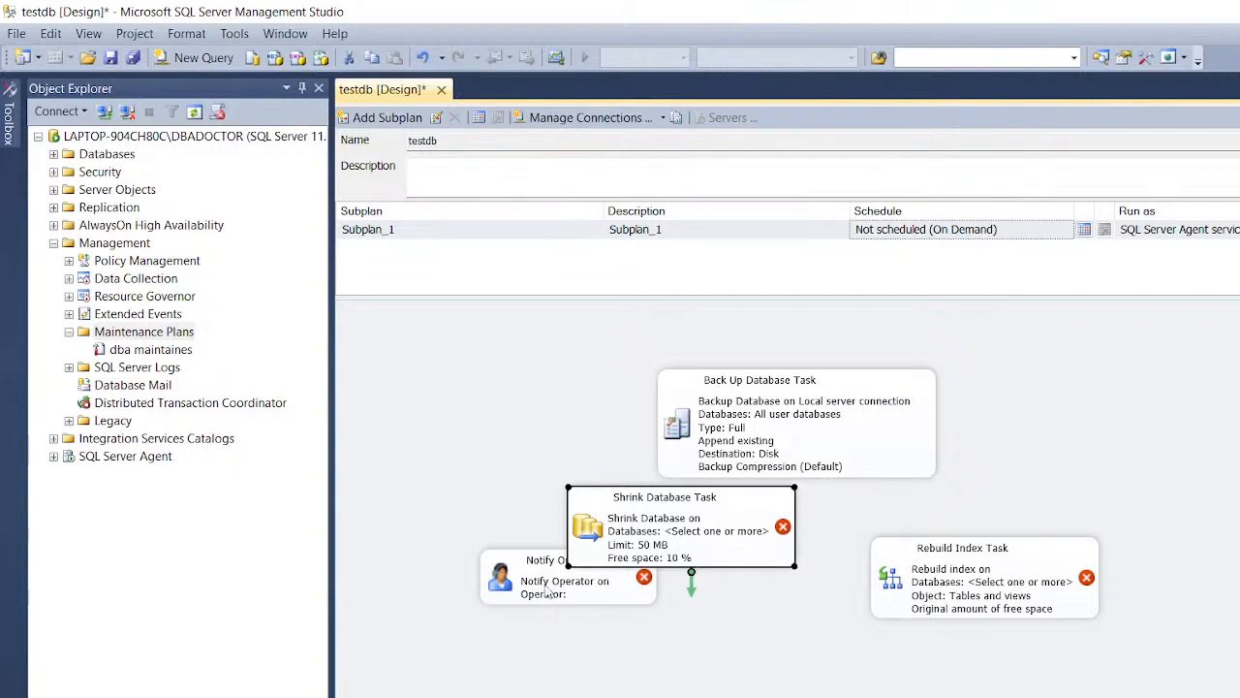
Step: Rearrange the tasks, moving Rebuild Index down and Shrink Database below the backup task
{"action": "left_click_drag", "start_coordinate": [545, 583], "coordinate": [499, 690]}
{"action": "left_click_drag", "start_coordinate": [969, 582], "coordinate": [975, 665]}
{"action": "left_click", "coordinate": [734, 513]}
{"action": "left_click_drag", "start_coordinate": [734, 514], "coordinate": [825, 531]}
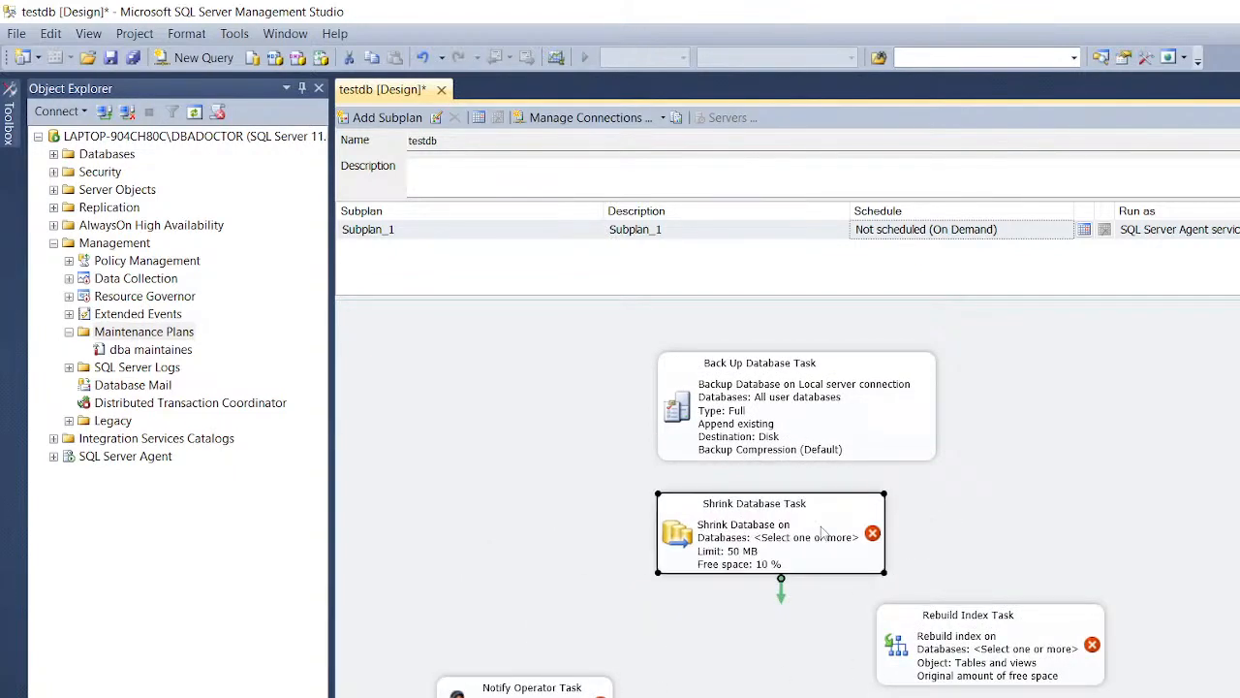
Step: Link the Back Up task's precedence arrow to the Shrink Database Task
{"action": "double_click", "coordinate": [747, 523]}
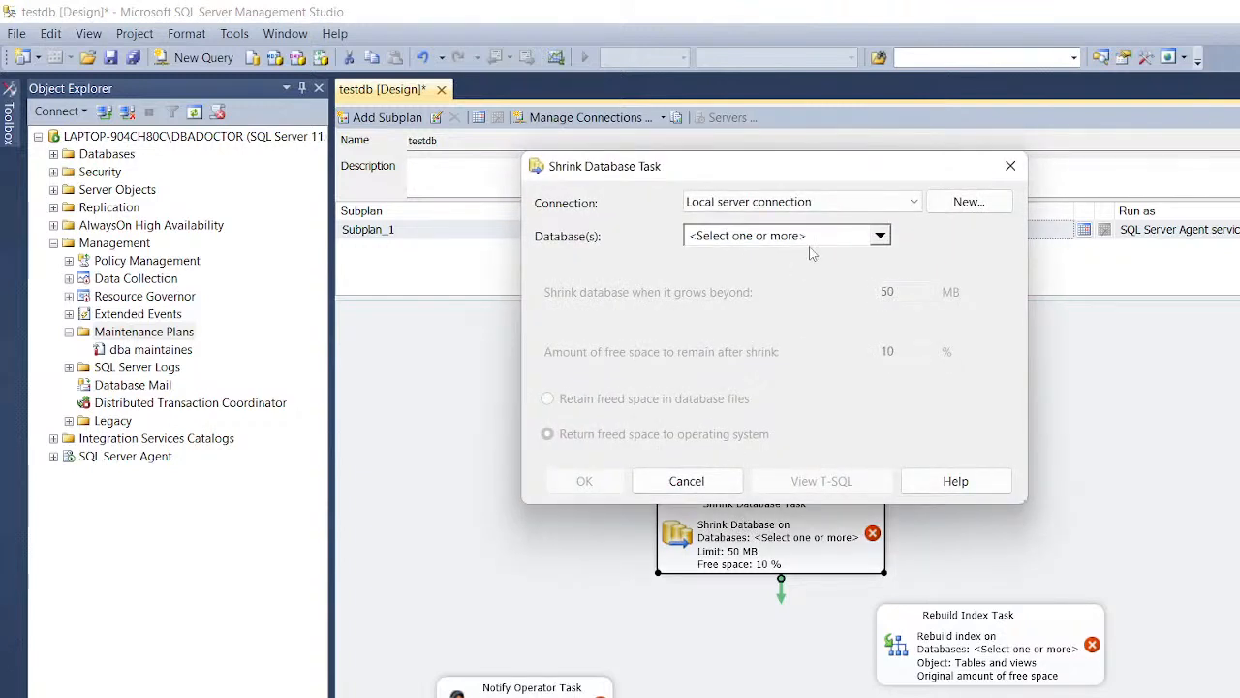
{"action": "left_click", "coordinate": [1010, 169]}
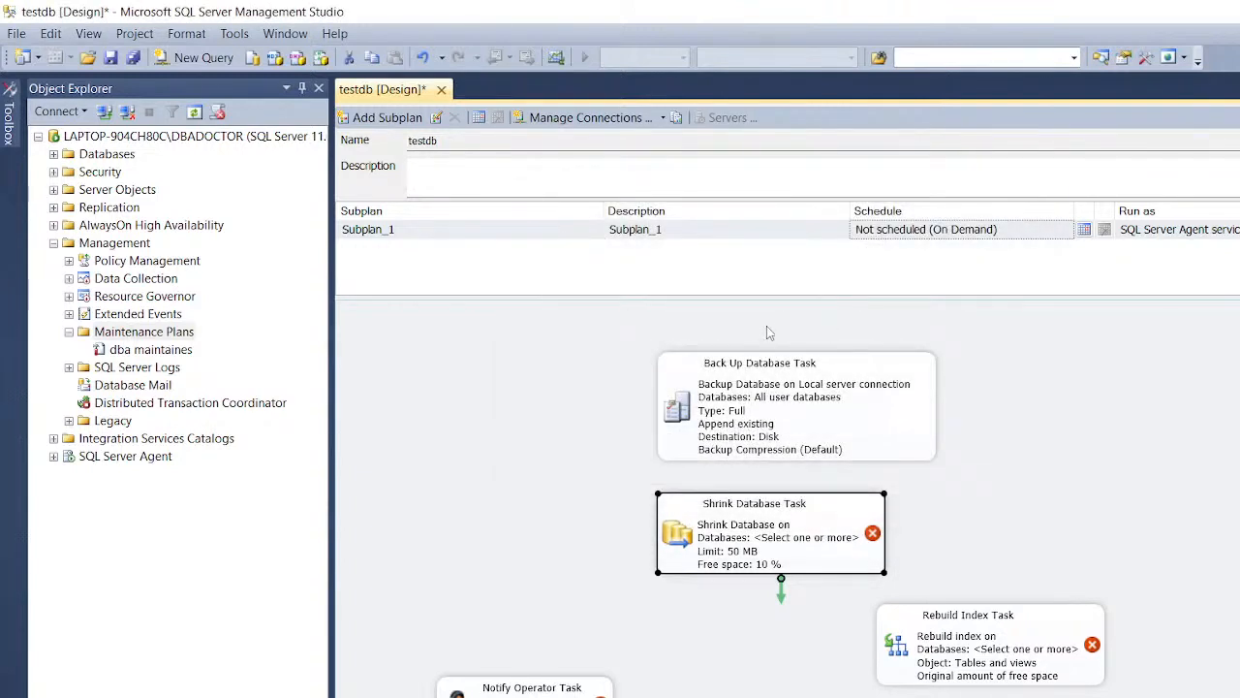
{"action": "left_click", "coordinate": [760, 399]}
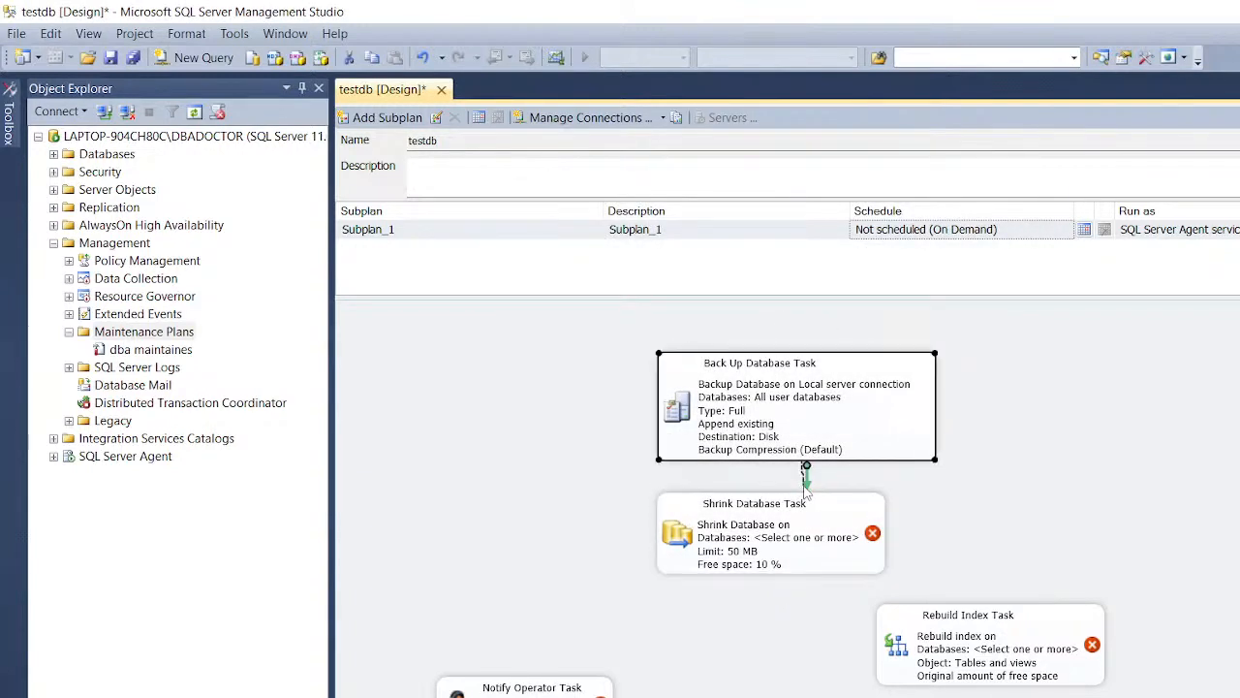
{"action": "left_click_drag", "start_coordinate": [805, 482], "coordinate": [814, 513]}
Step: Open the Shrink Database Task settings, keeping the Local server connection
{"action": "double_click", "coordinate": [804, 540]}
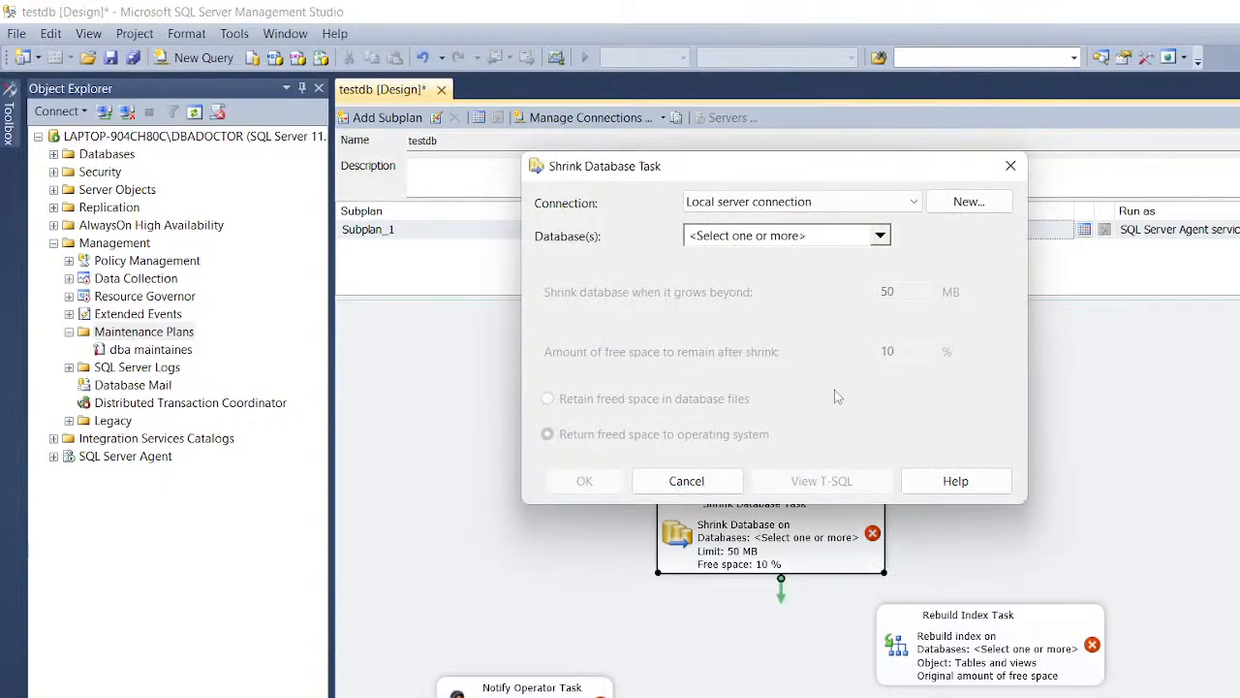
{"action": "left_click", "coordinate": [908, 212]}
{"action": "left_click", "coordinate": [906, 221]}
Step: Start a new server connection named 'tes' and browse servers, finding none listed
{"action": "left_click", "coordinate": [950, 204]}
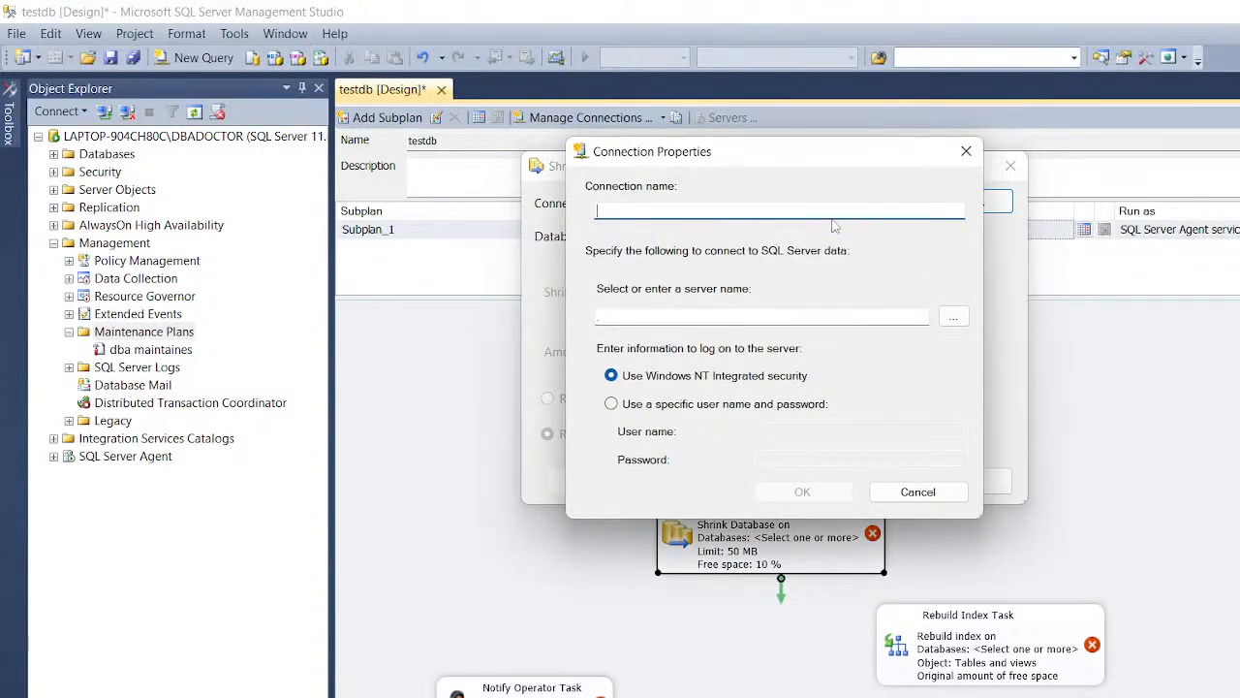
{"action": "type", "text": "test"}
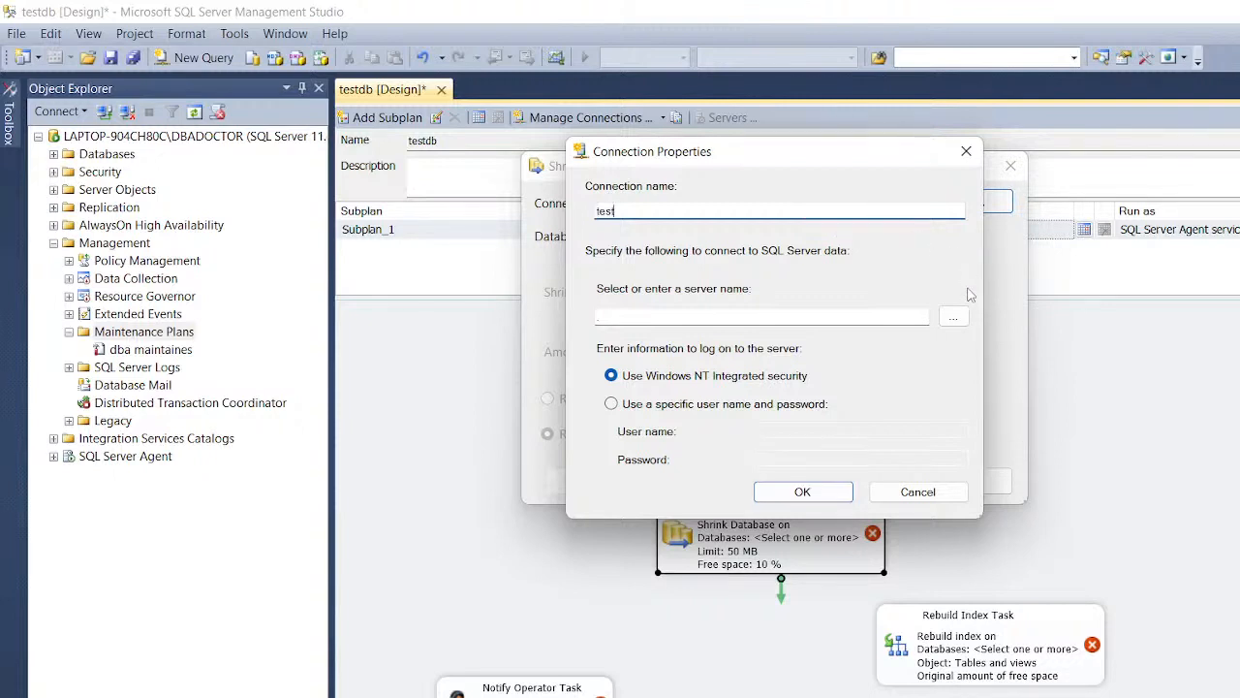
{"action": "left_click", "coordinate": [953, 316]}
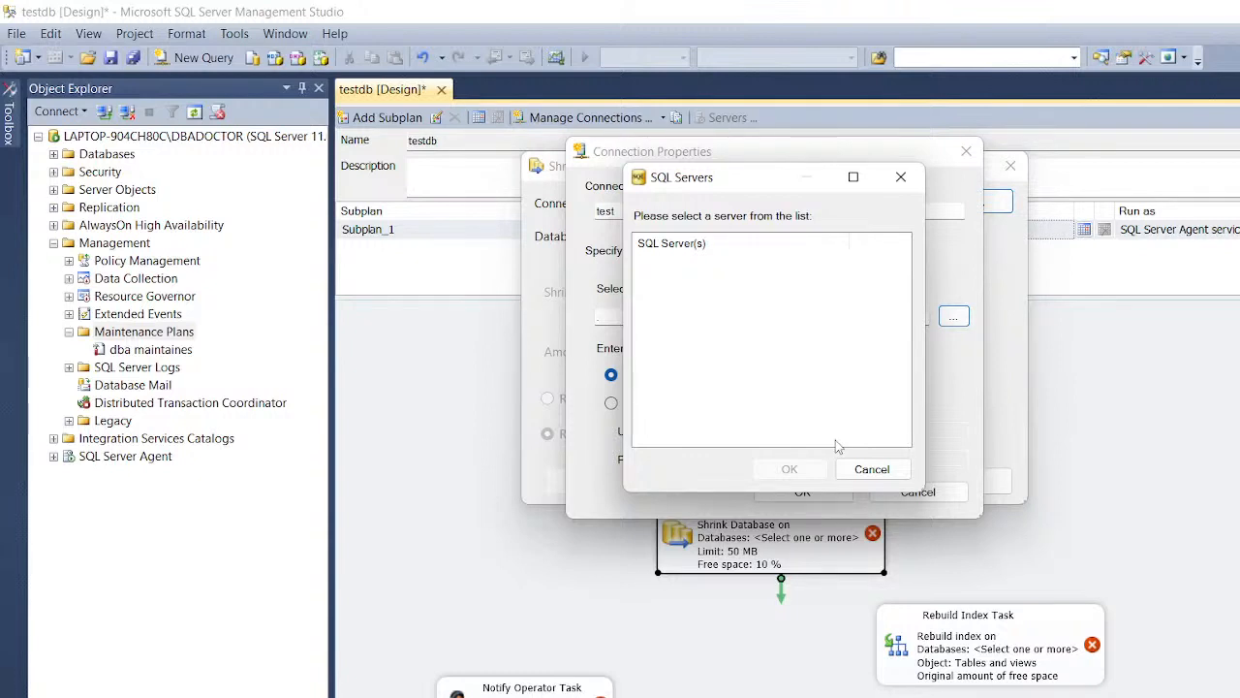
{"action": "left_click", "coordinate": [872, 469]}
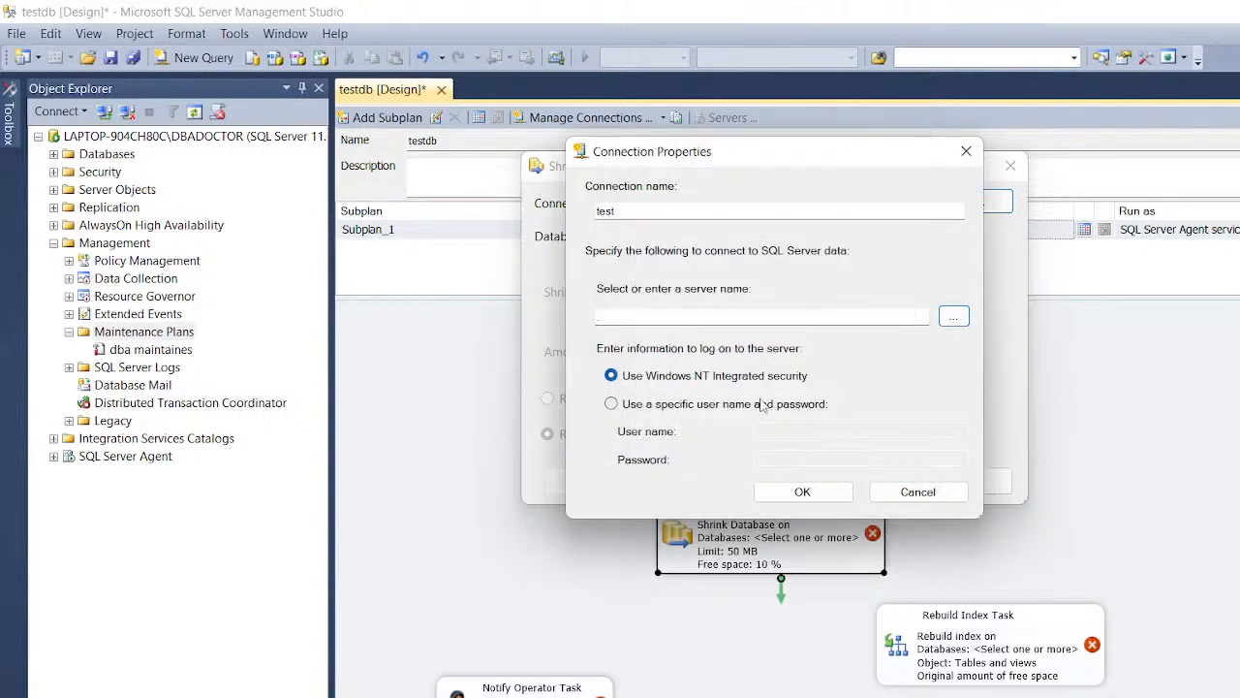
Step: Try server '.', dismiss the connection failure, and discard the connection and shrink settings
{"action": "left_click", "coordinate": [796, 315]}
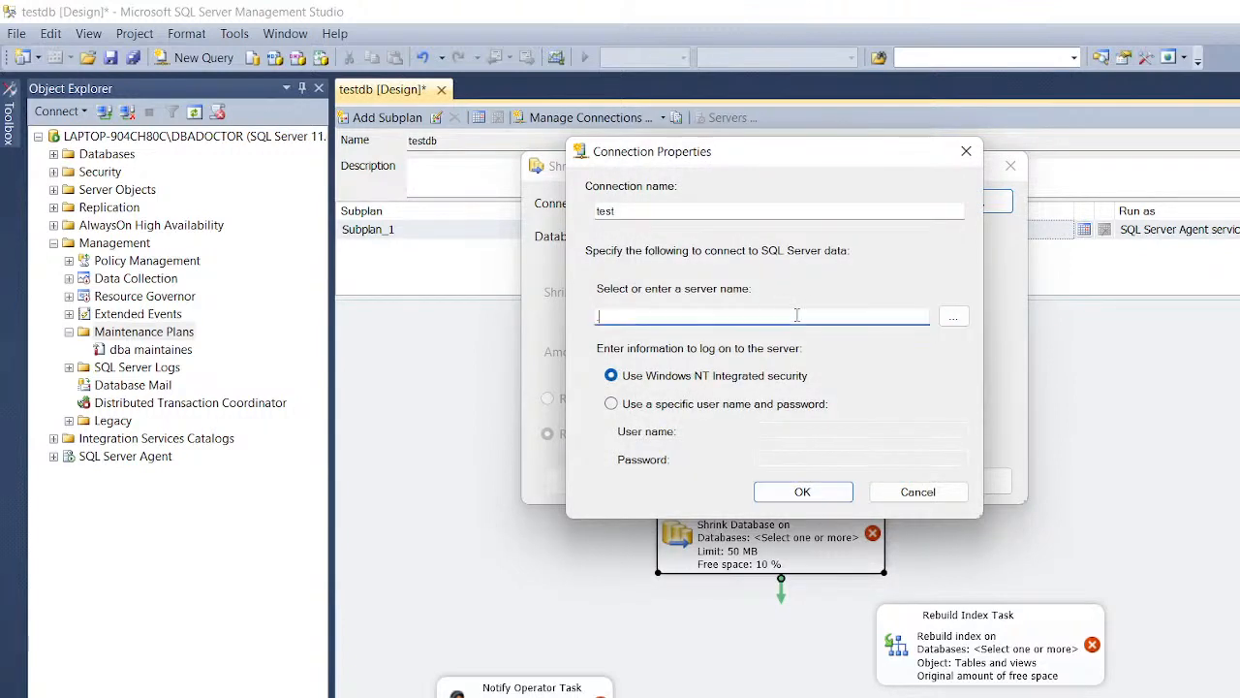
{"action": "key", "text": "BackSpace"}
{"action": "type", "text": "."}
{"action": "left_click", "coordinate": [795, 492]}
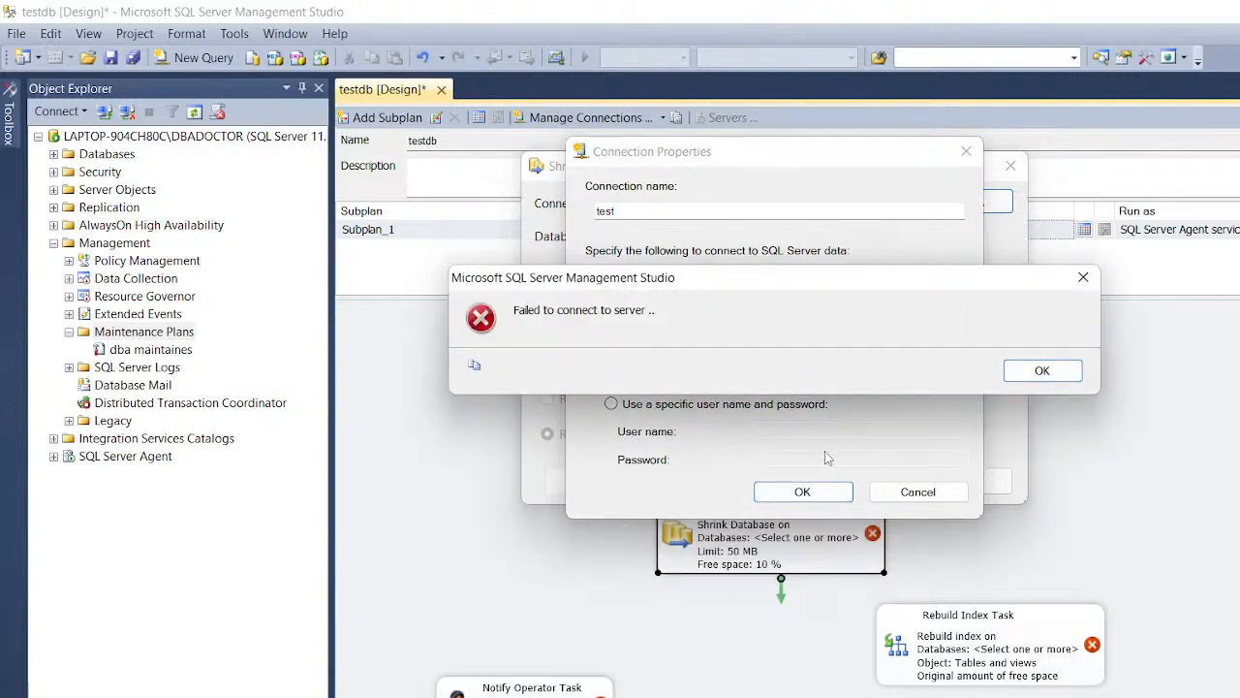
{"action": "left_click", "coordinate": [1030, 382]}
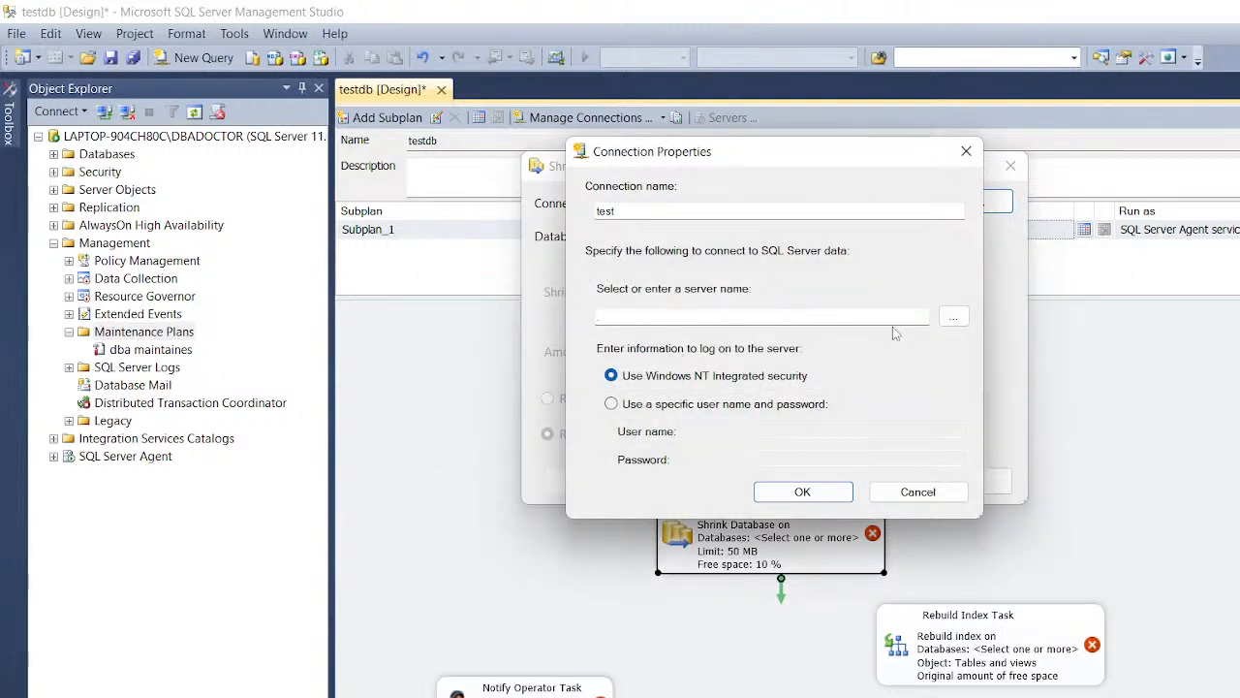
{"action": "left_click", "coordinate": [611, 404]}
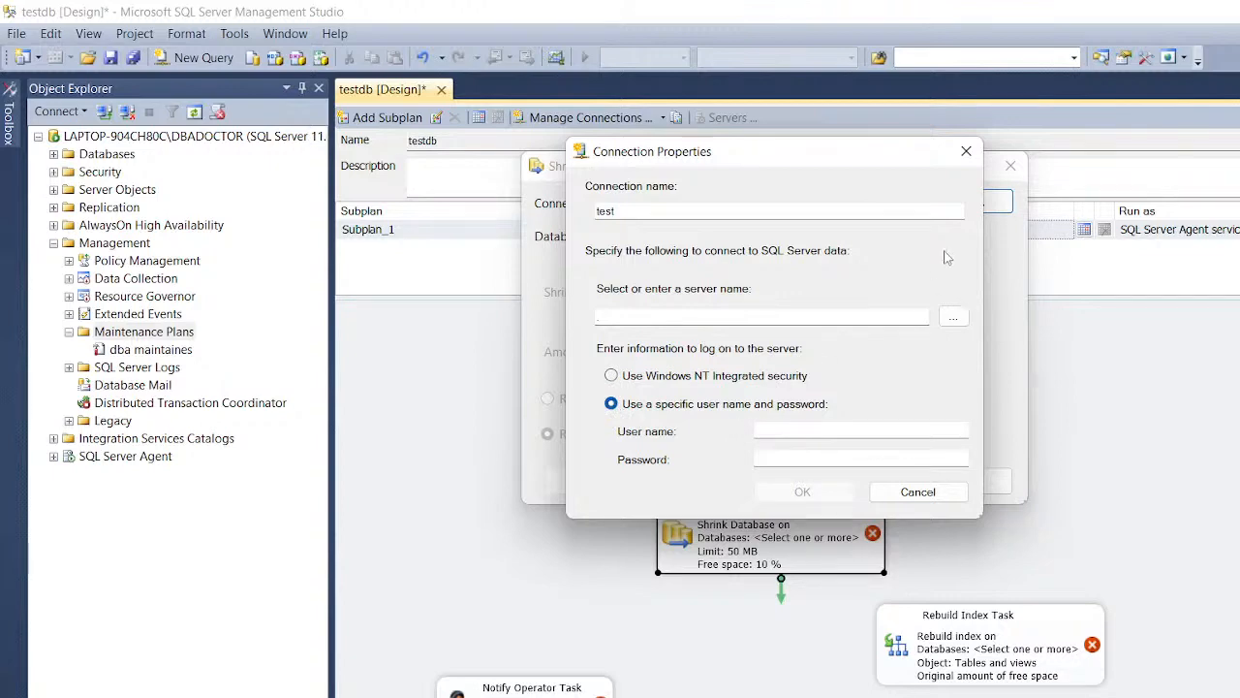
{"action": "left_click", "coordinate": [966, 151]}
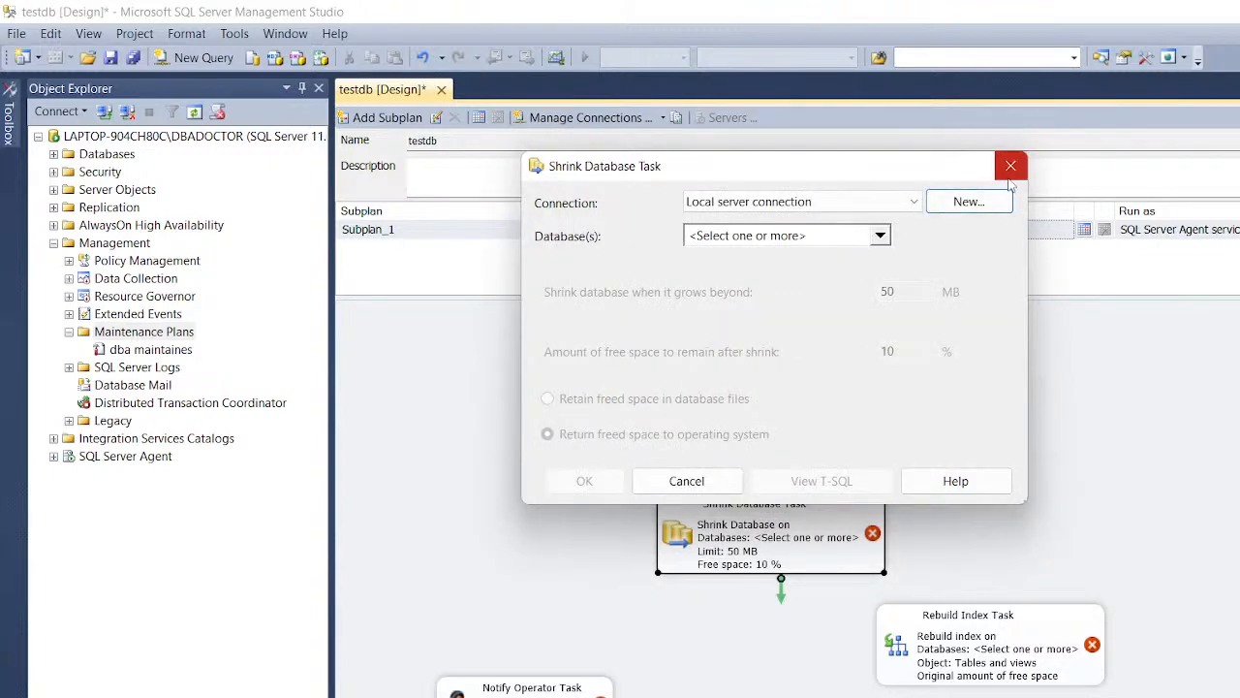
{"action": "left_click", "coordinate": [1011, 175]}
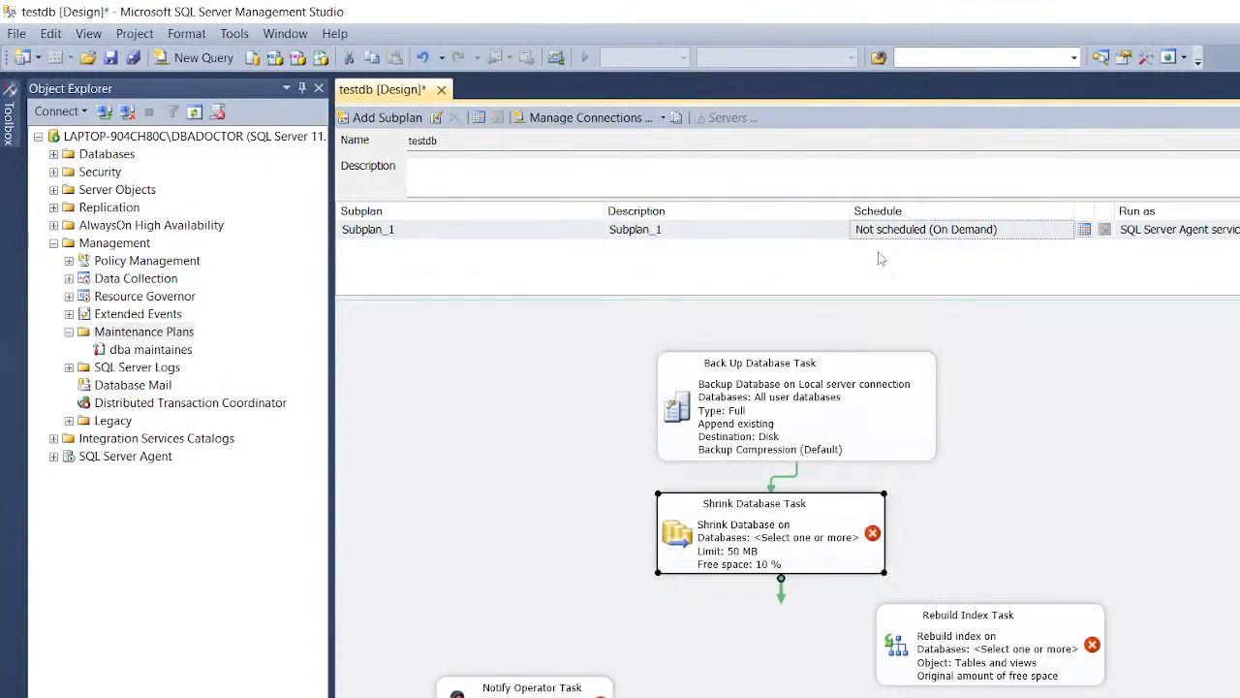
Step: Schedule Subplan_1 weekly on Monday, Wednesday, Friday and Sunday, recurring every 1 hour
{"action": "left_click", "coordinate": [1084, 229]}
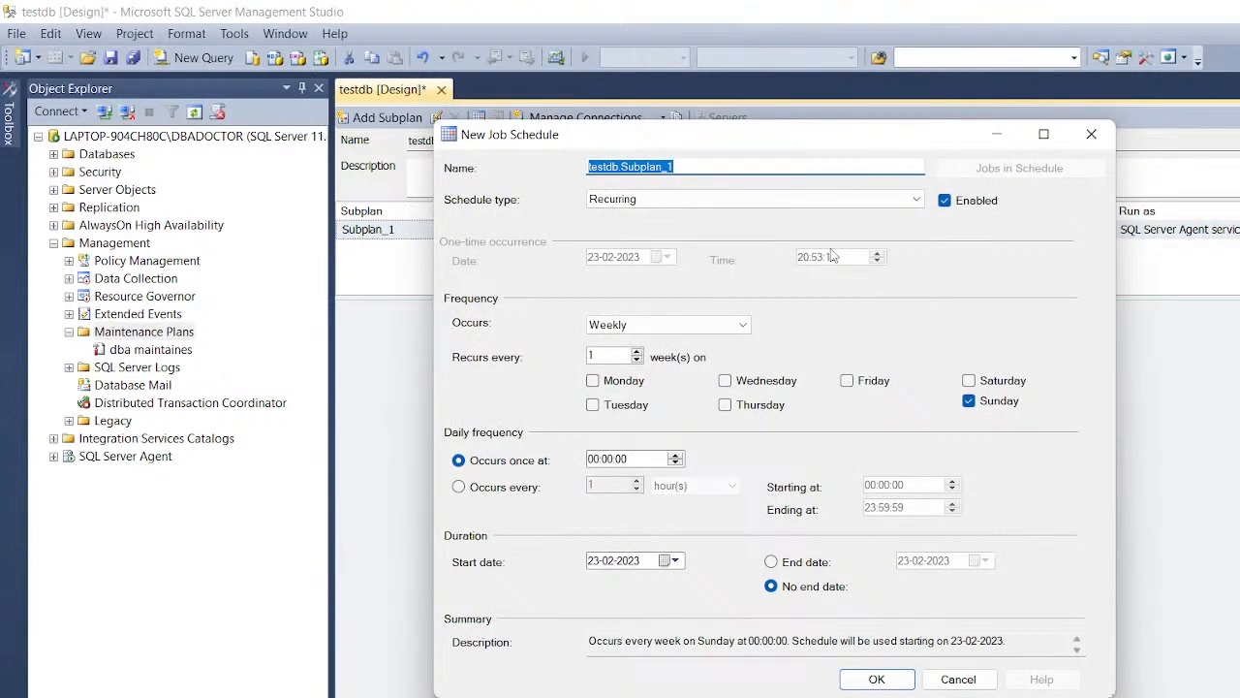
{"action": "type", "text": "test"}
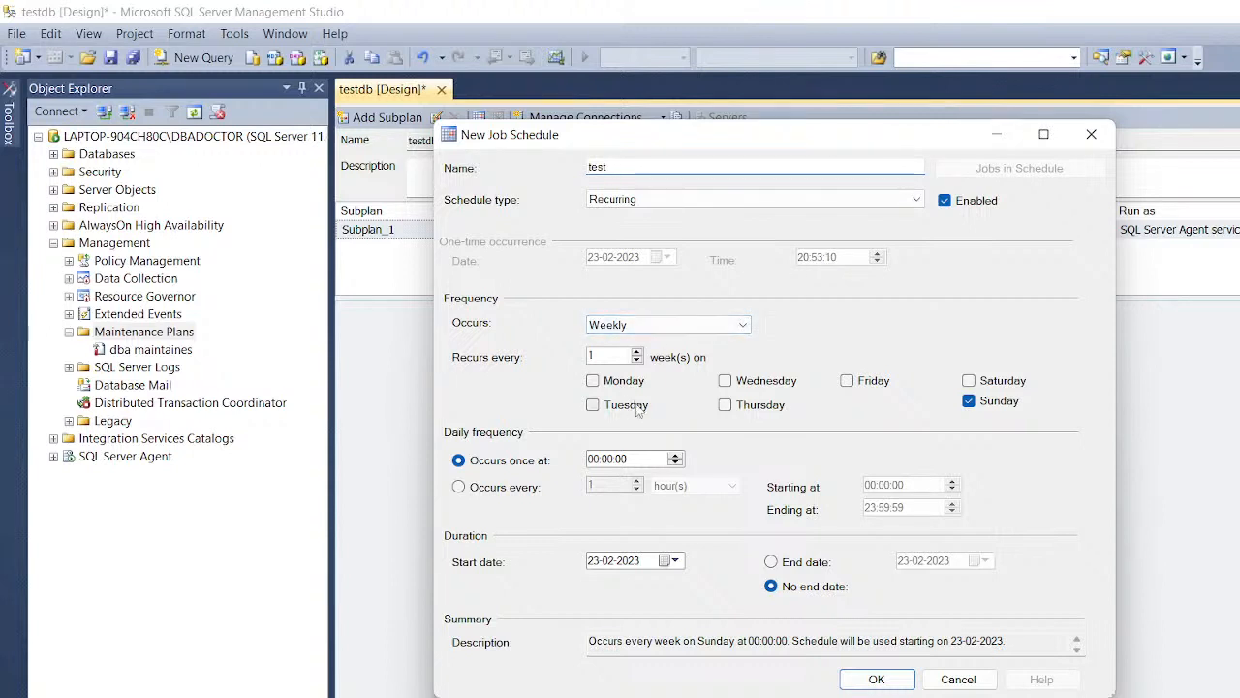
{"action": "left_click", "coordinate": [593, 382]}
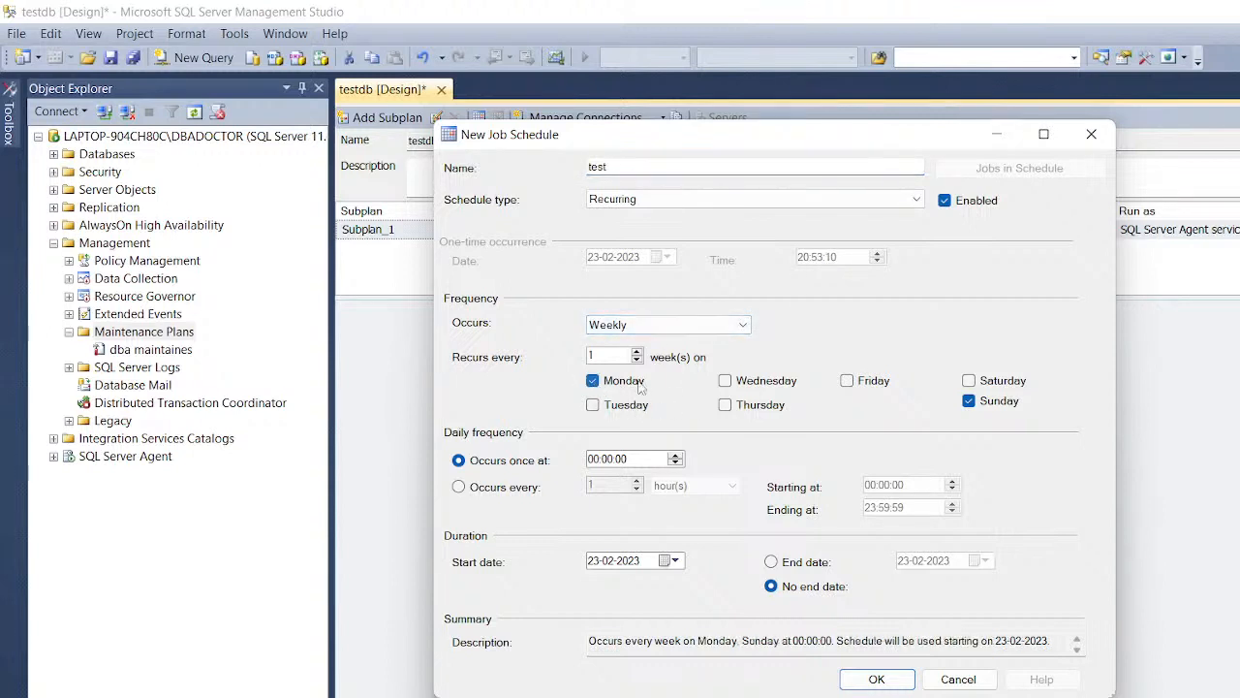
{"action": "left_click", "coordinate": [726, 383]}
{"action": "left_click", "coordinate": [847, 381]}
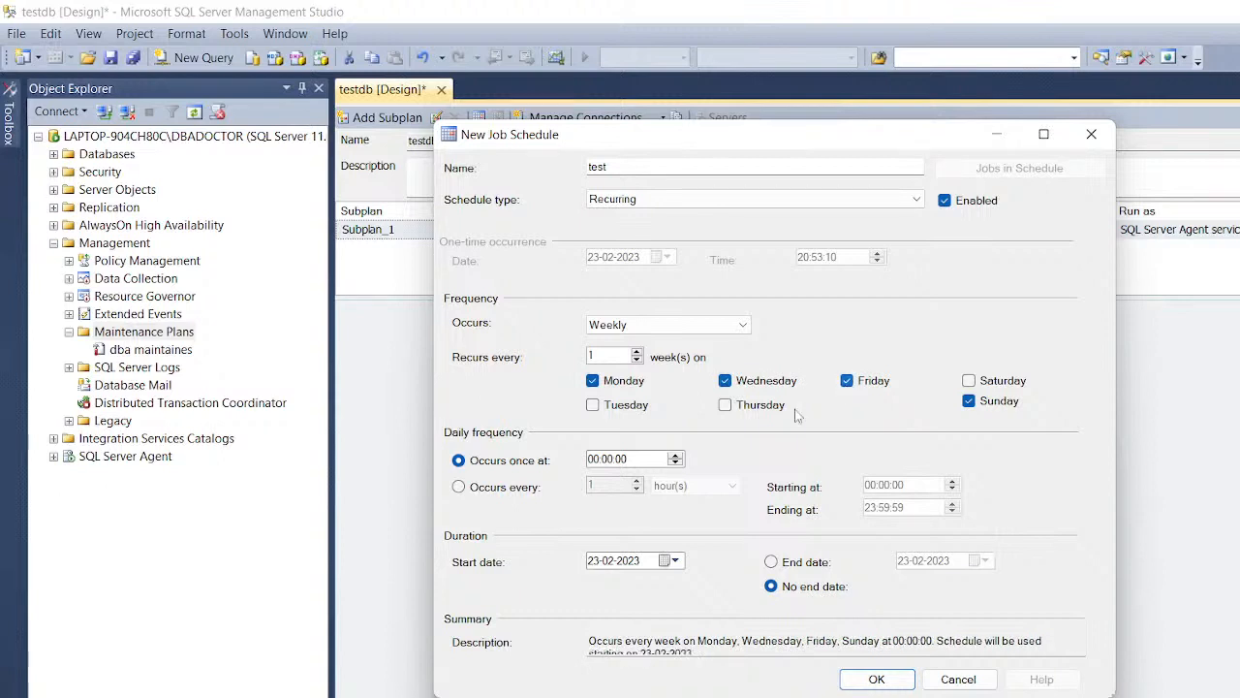
{"action": "left_click", "coordinate": [458, 486]}
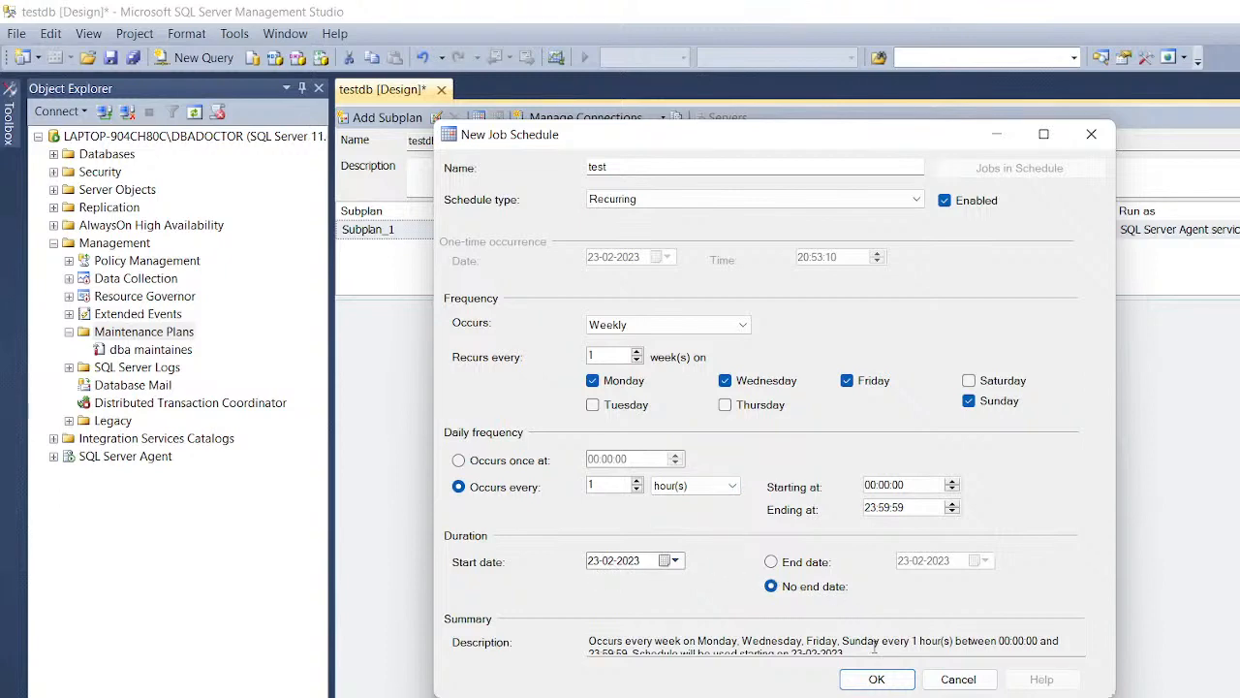
{"action": "left_click", "coordinate": [876, 679]}
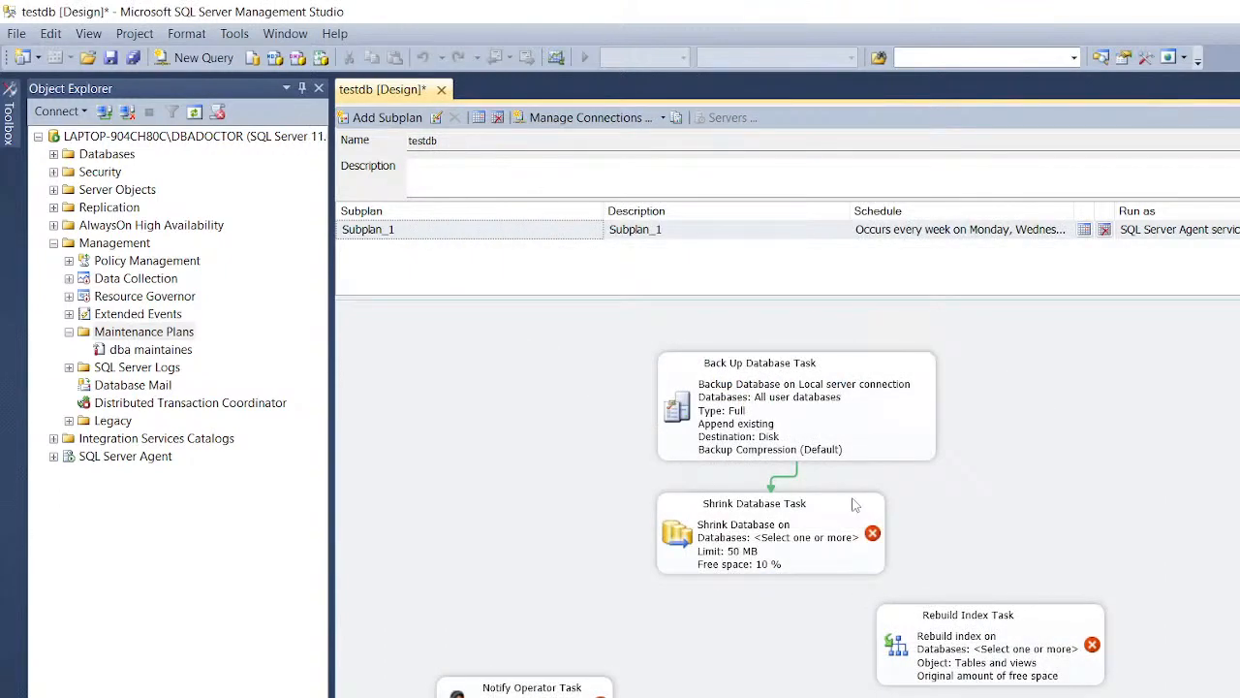
Step: Point the Shrink Database Task at the AdventureWorks2012 database
{"action": "double_click", "coordinate": [840, 537]}
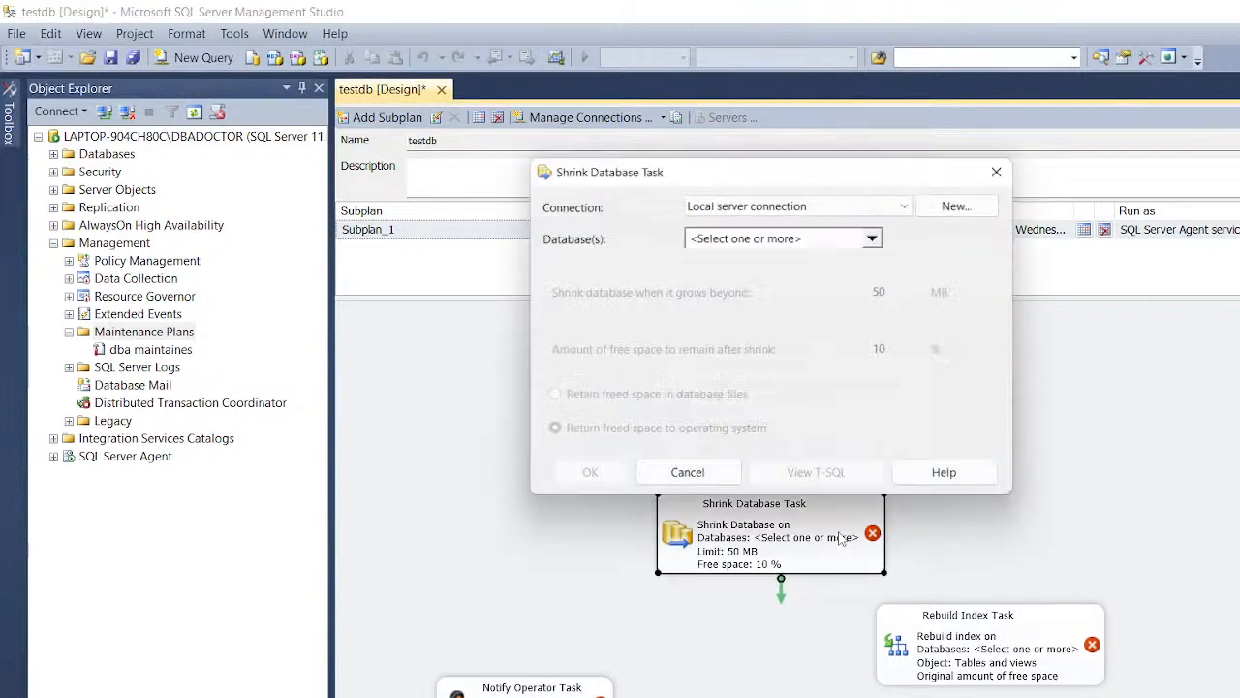
{"action": "left_click", "coordinate": [878, 236]}
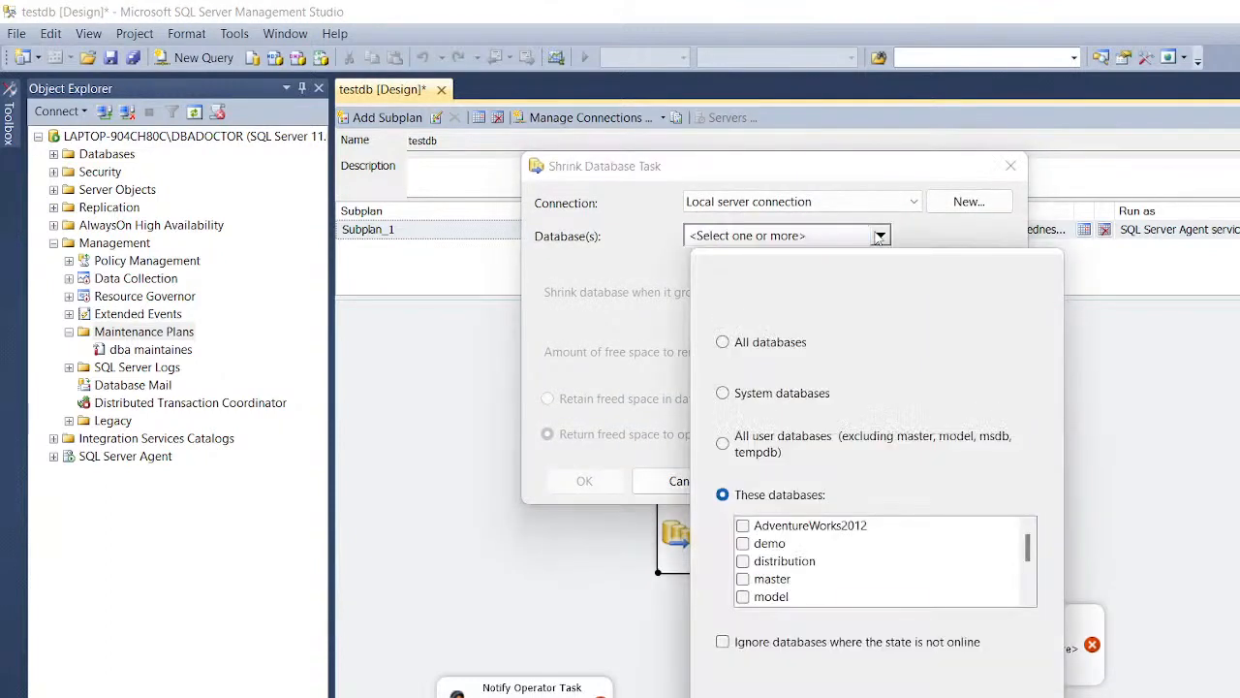
{"action": "left_click", "coordinate": [723, 443]}
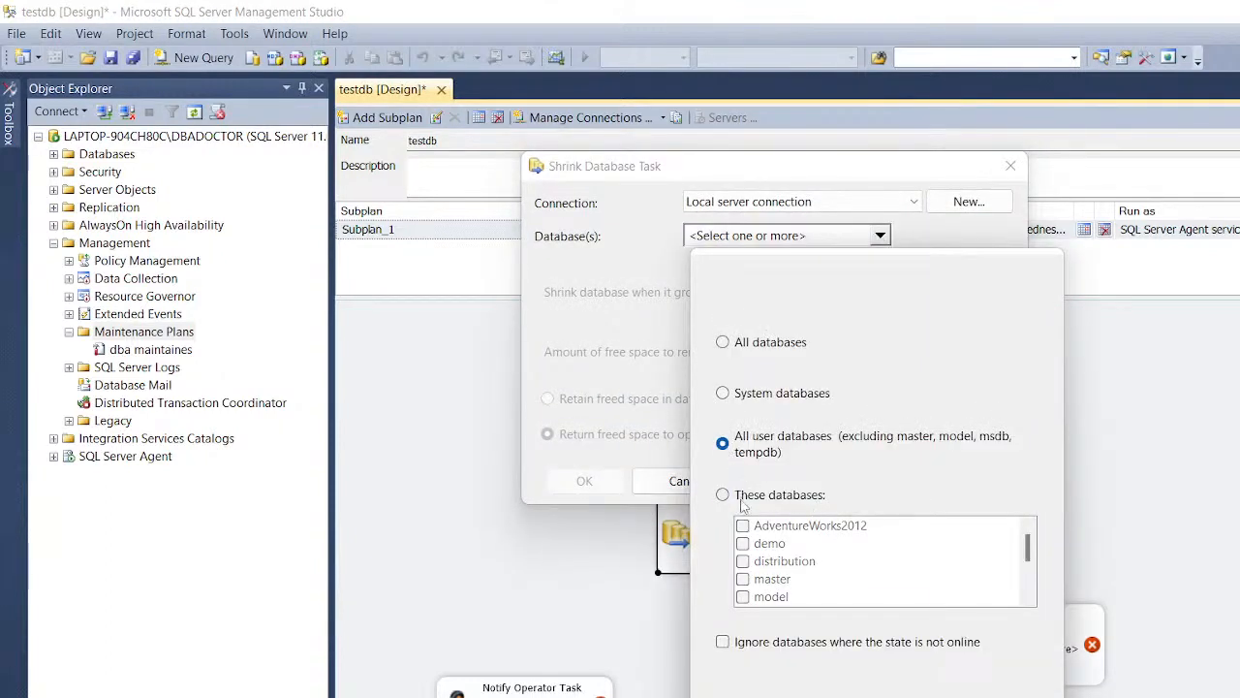
{"action": "left_click", "coordinate": [723, 495]}
{"action": "left_click", "coordinate": [742, 526]}
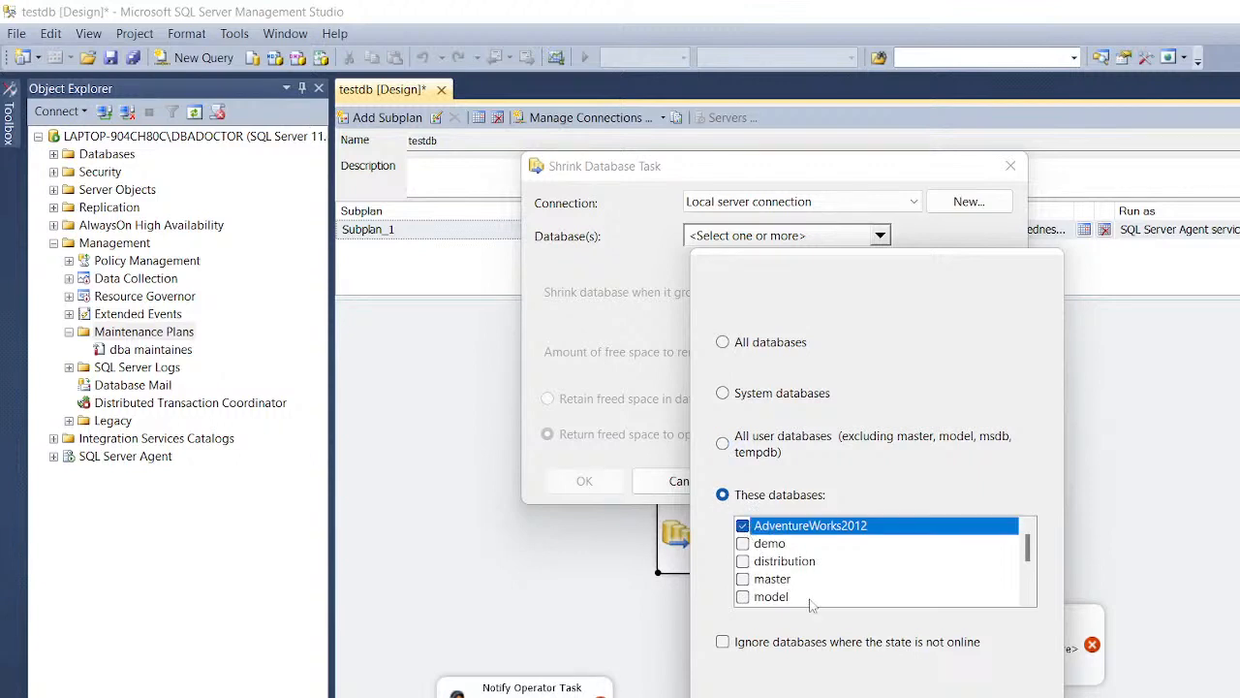
{"action": "left_click", "coordinate": [899, 693]}
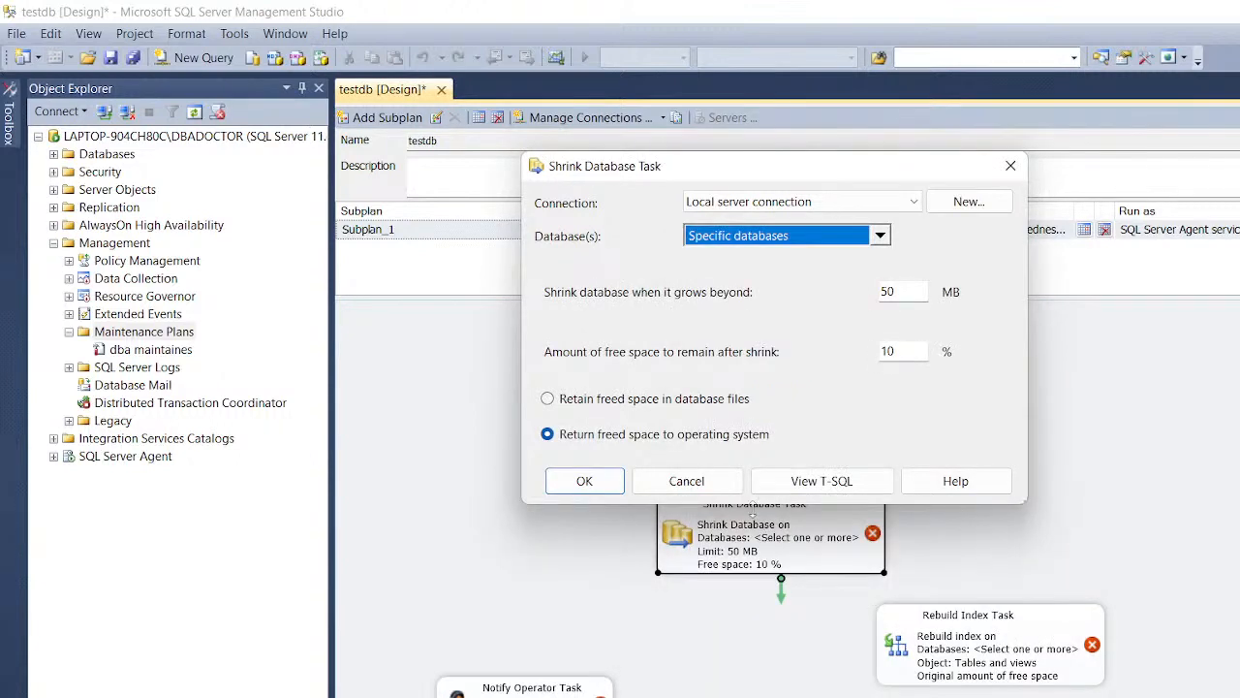
{"action": "left_click", "coordinate": [584, 481]}
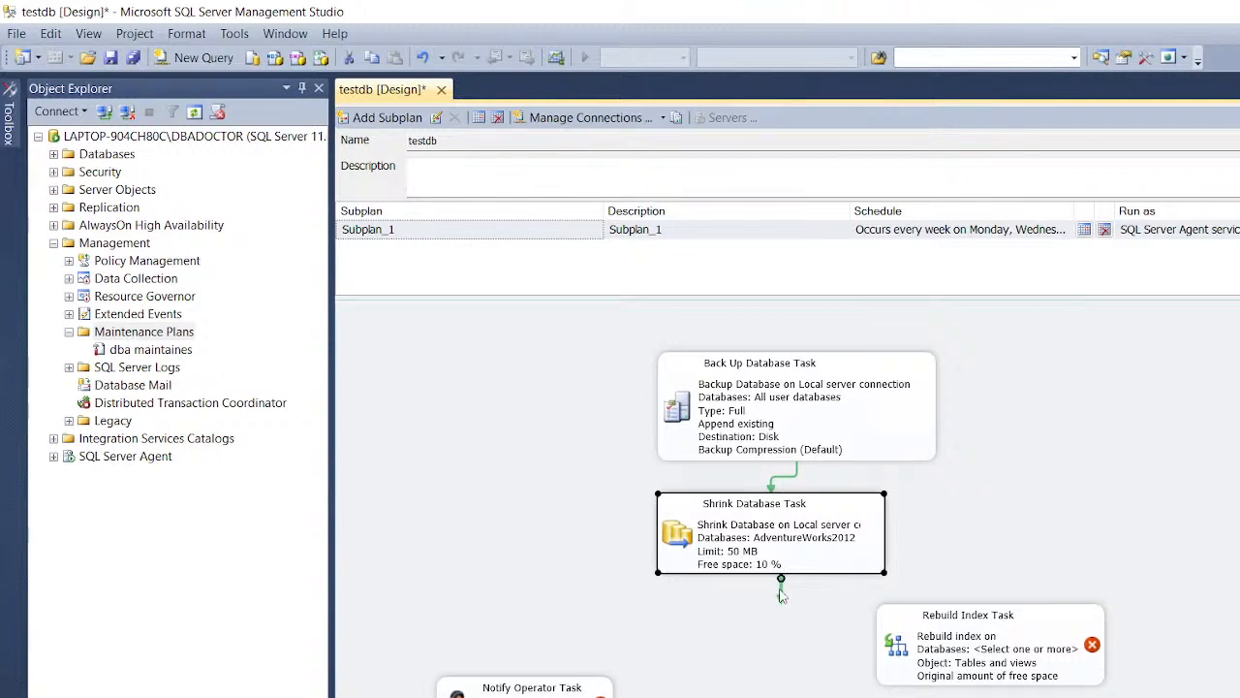
Step: Chain Rebuild Index after Shrink and target it at AdventureWorks2012
{"action": "left_click_drag", "start_coordinate": [781, 593], "coordinate": [1027, 653]}
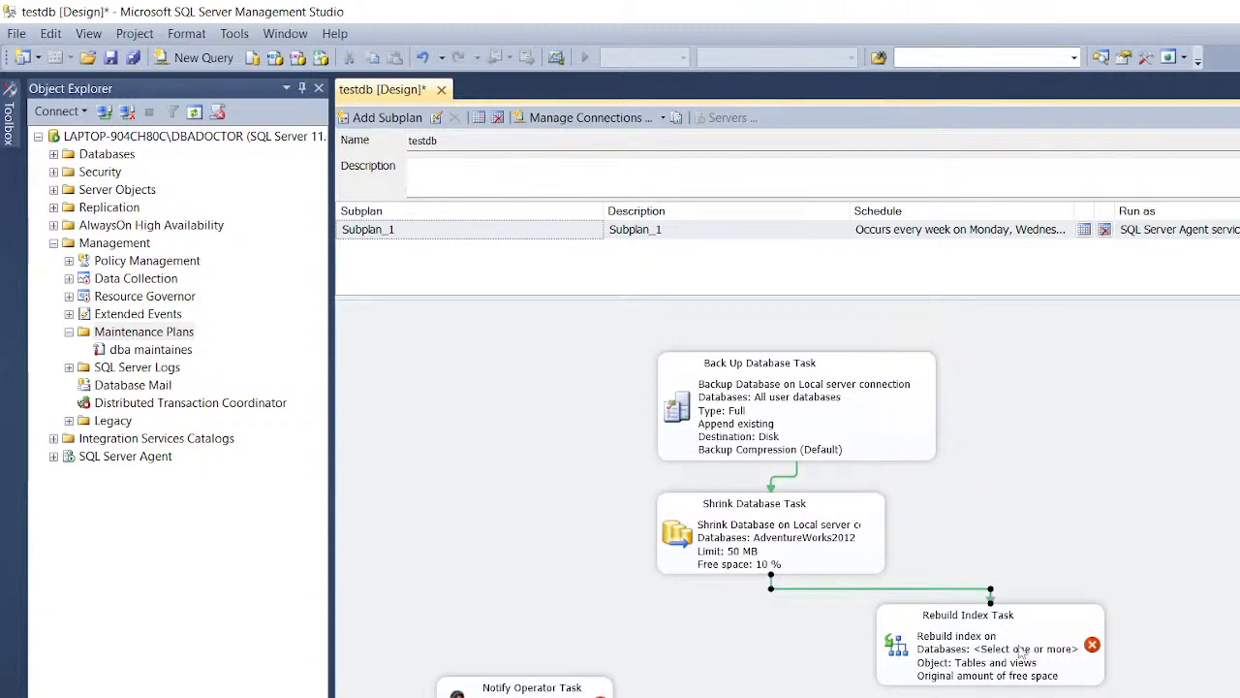
{"action": "double_click", "coordinate": [972, 632]}
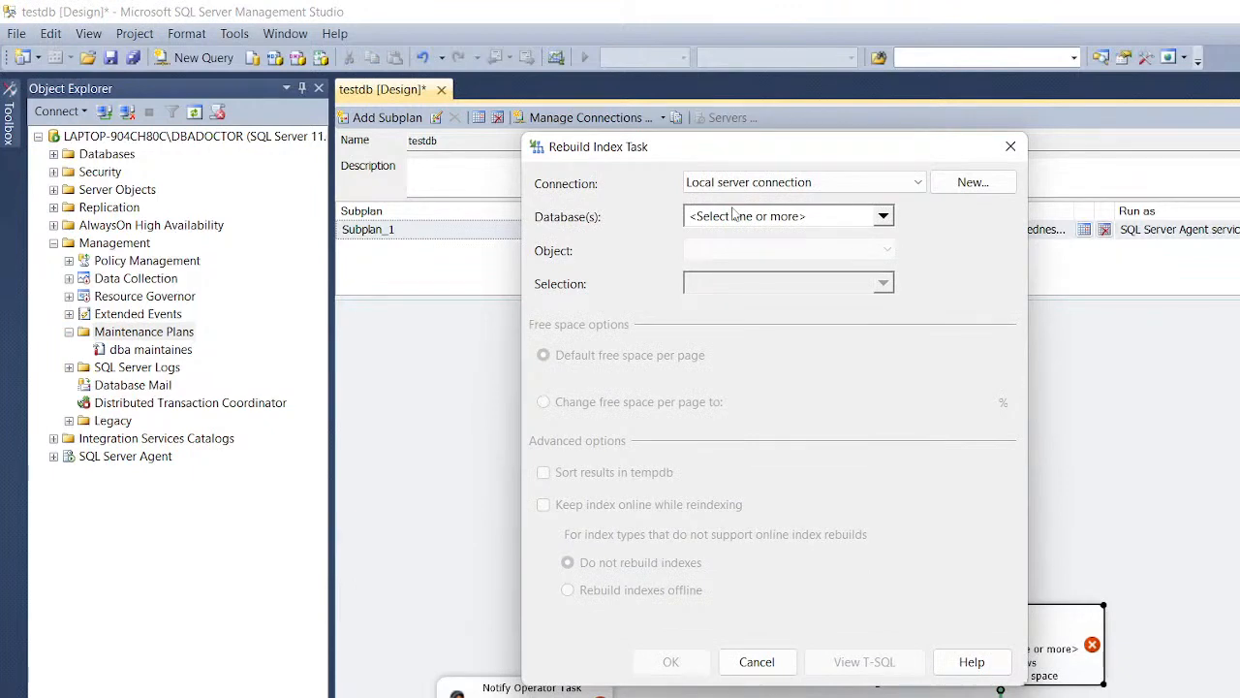
{"action": "left_click", "coordinate": [777, 223]}
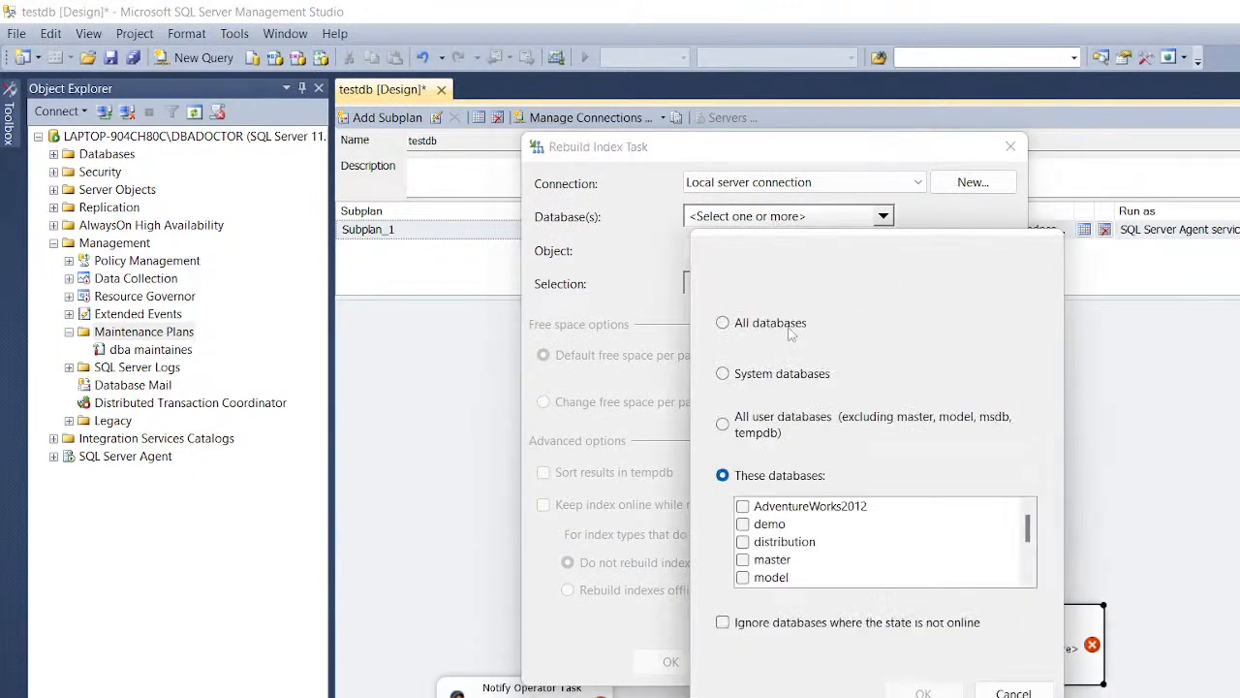
{"action": "left_click", "coordinate": [743, 505]}
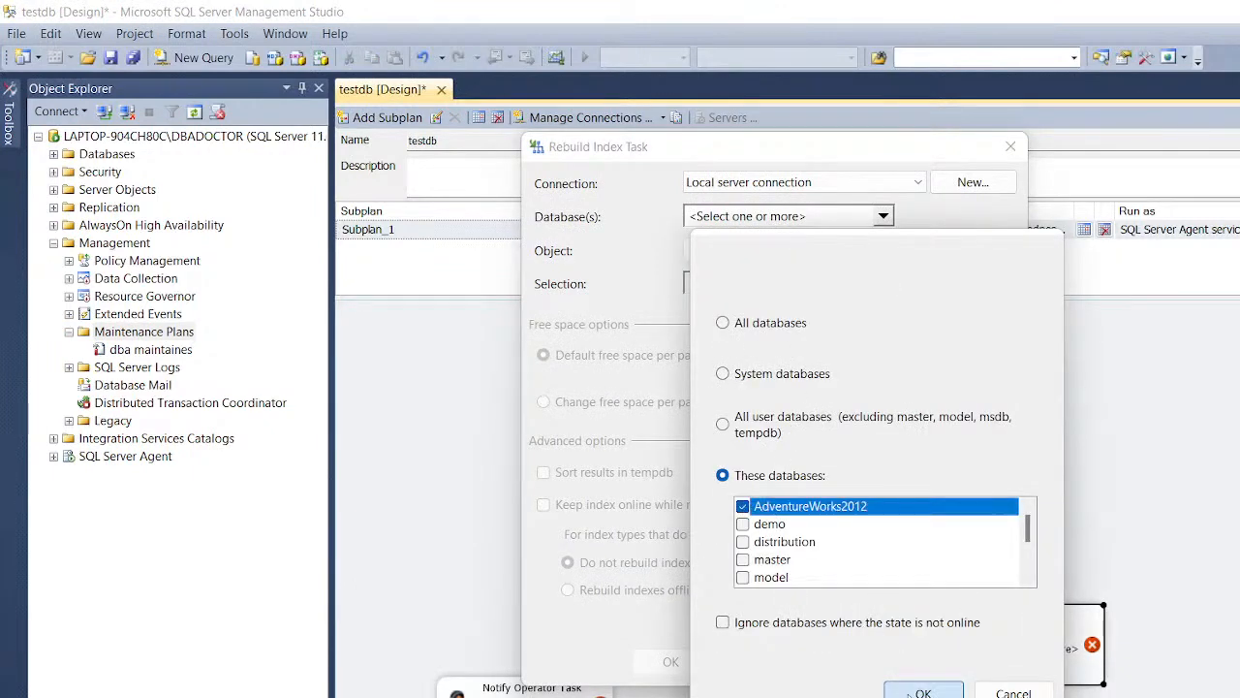
{"action": "left_click", "coordinate": [916, 689]}
{"action": "left_click", "coordinate": [688, 660]}
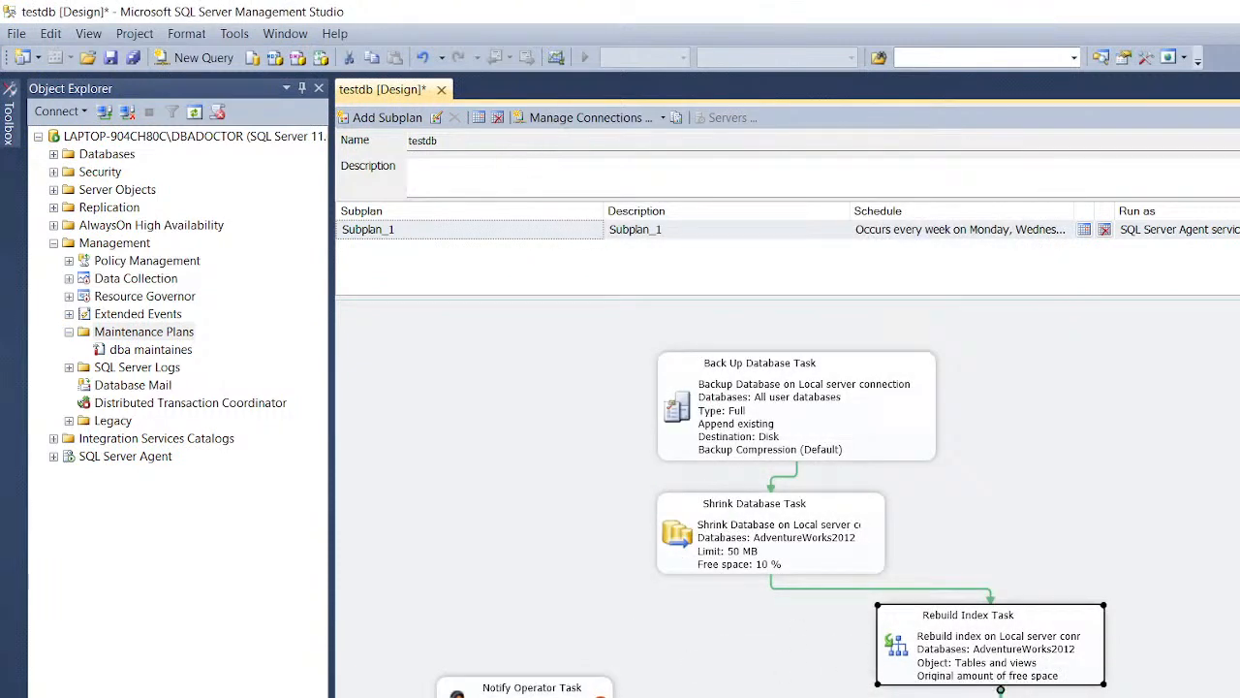
Step: Link the Rebuild Index Task's precedence arrow to the Notify Operator Task
{"action": "right_click", "coordinate": [555, 625]}
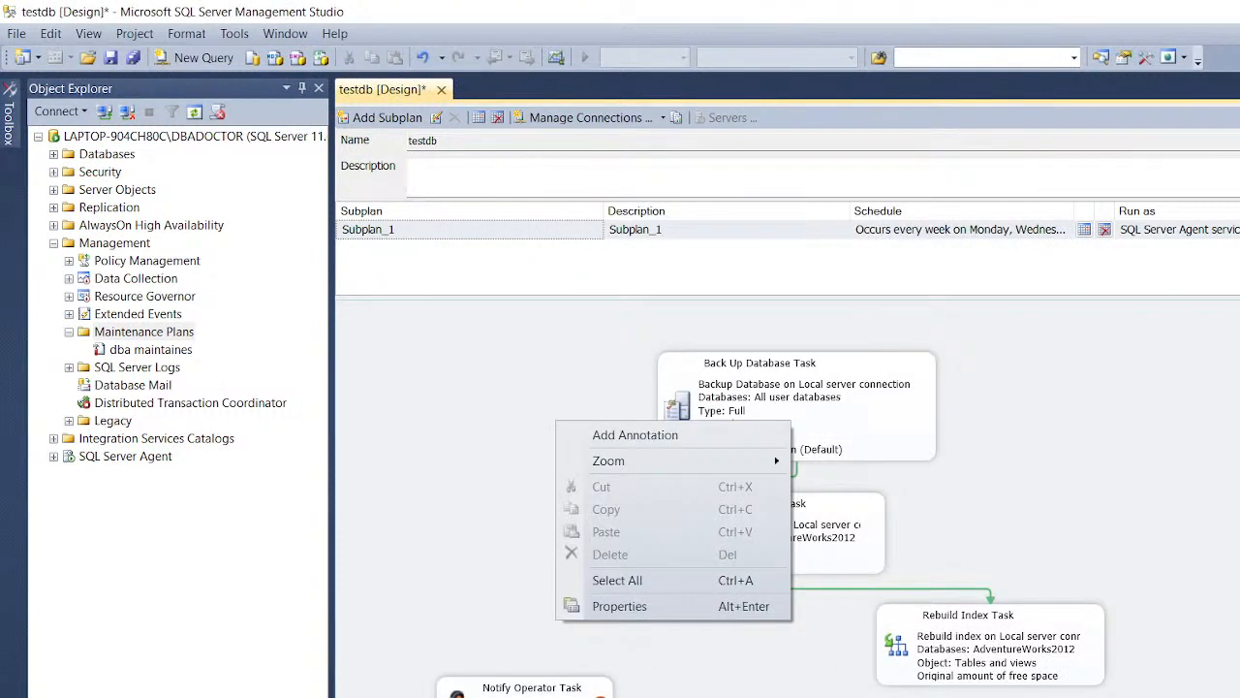
{"action": "left_click", "coordinate": [1032, 678]}
{"action": "left_click", "coordinate": [1010, 670]}
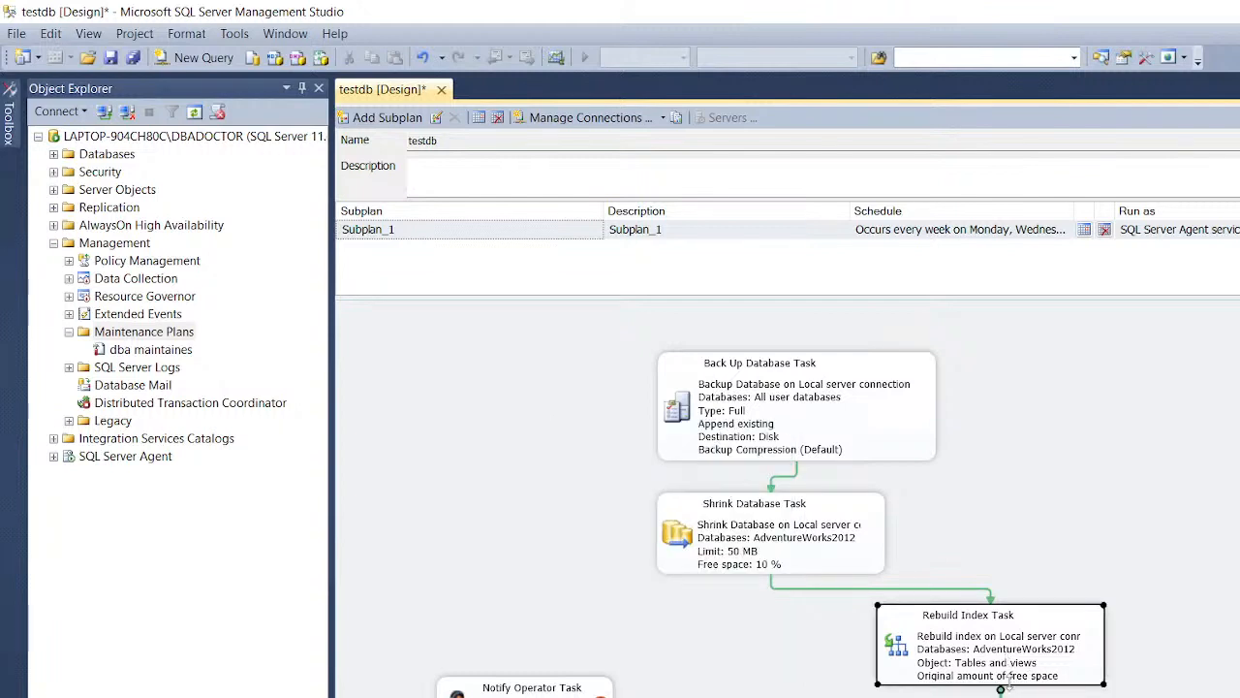
{"action": "right_click", "coordinate": [795, 670]}
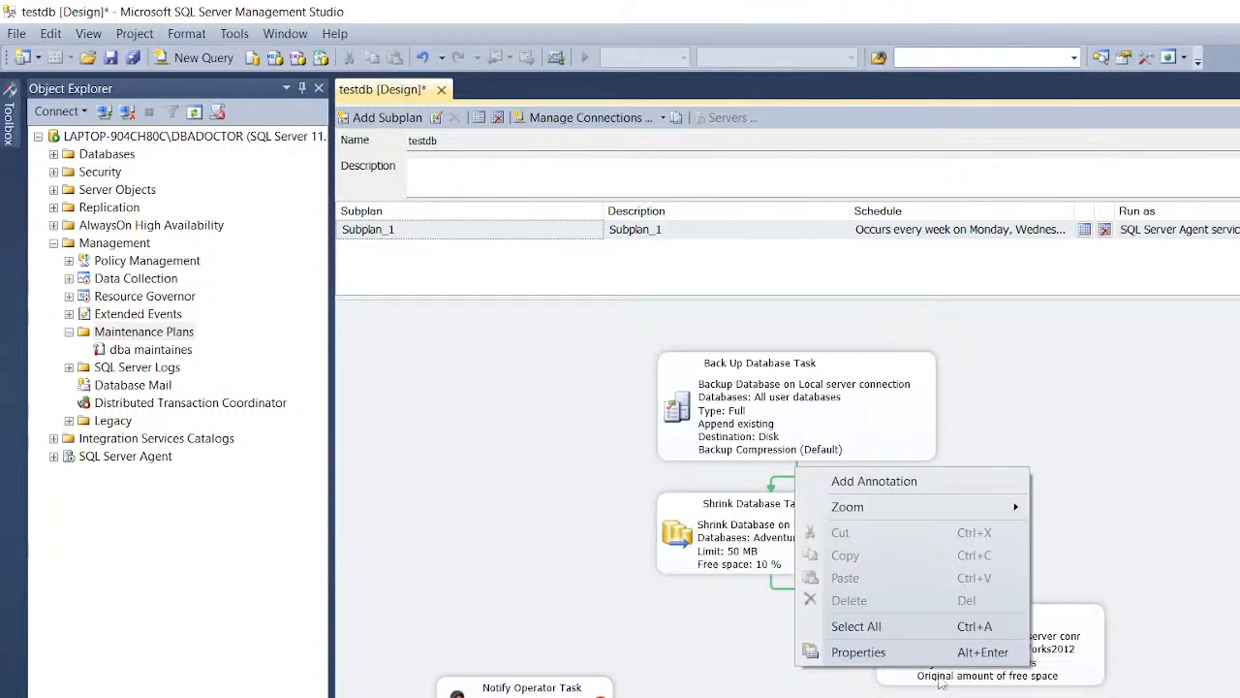
{"action": "left_click", "coordinate": [1051, 682]}
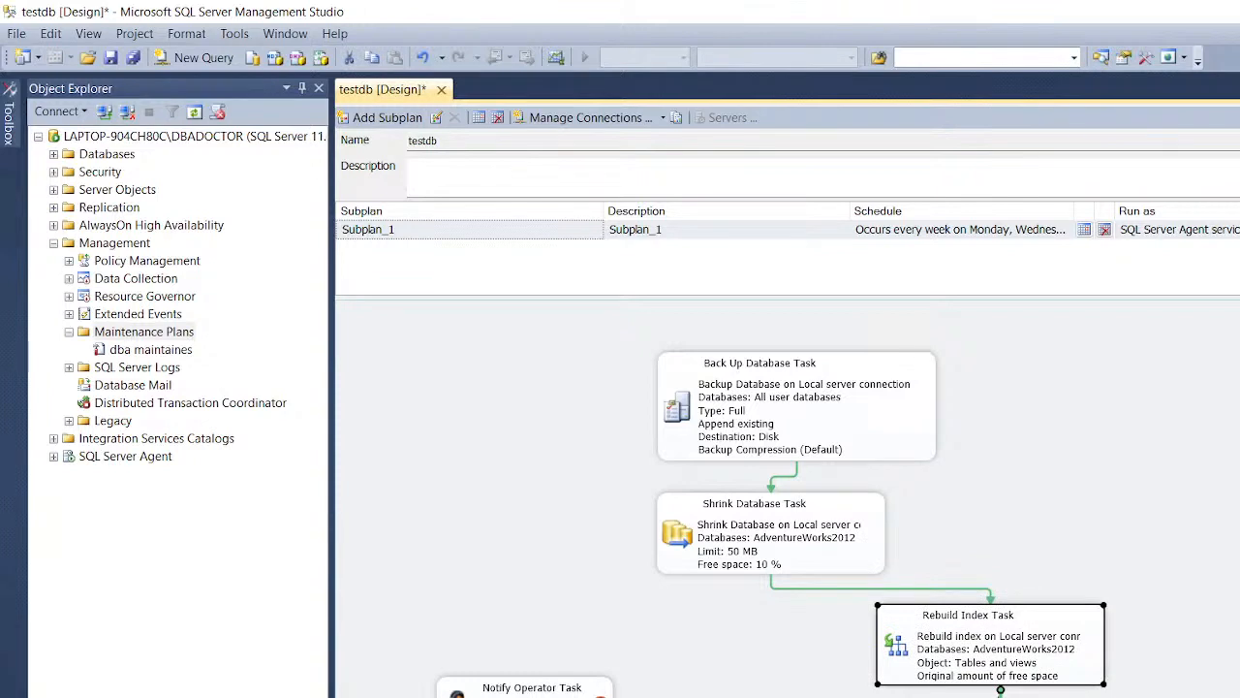
{"action": "left_click_drag", "start_coordinate": [1000, 690], "coordinate": [498, 688]}
Step: Have Notify Operator alert operator 'test' with subject 'suceess' and body 'sucess'
{"action": "double_click", "coordinate": [502, 688]}
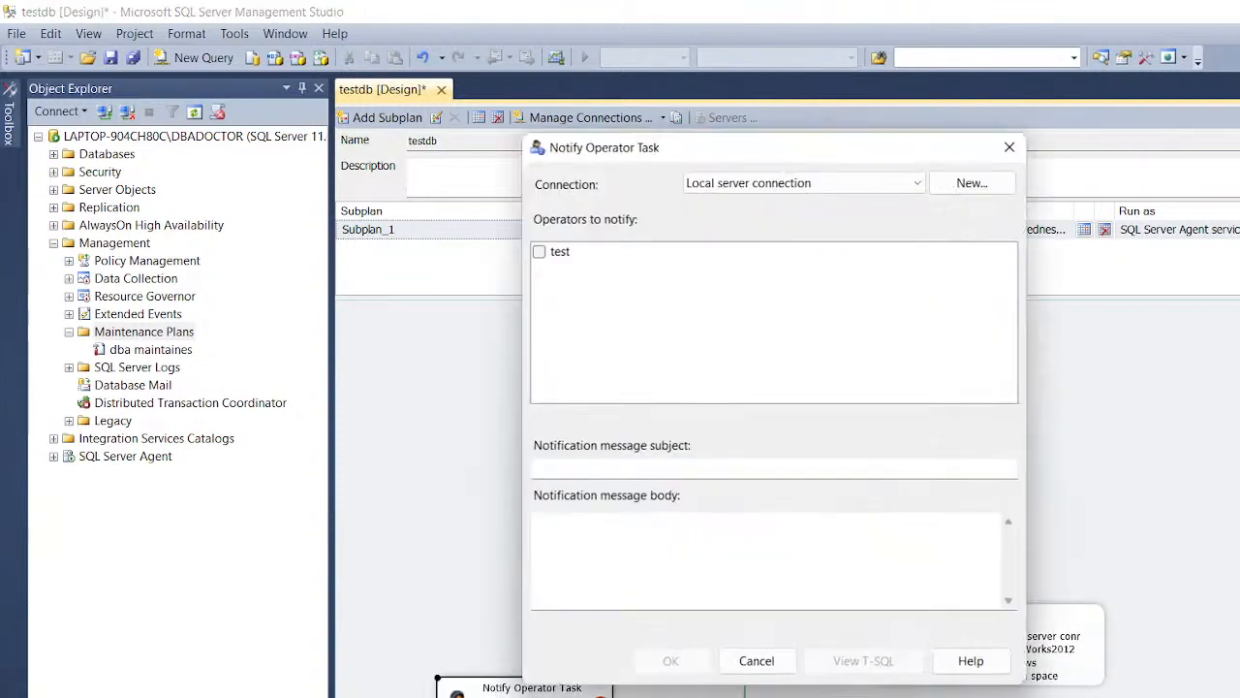
{"action": "left_click", "coordinate": [538, 252]}
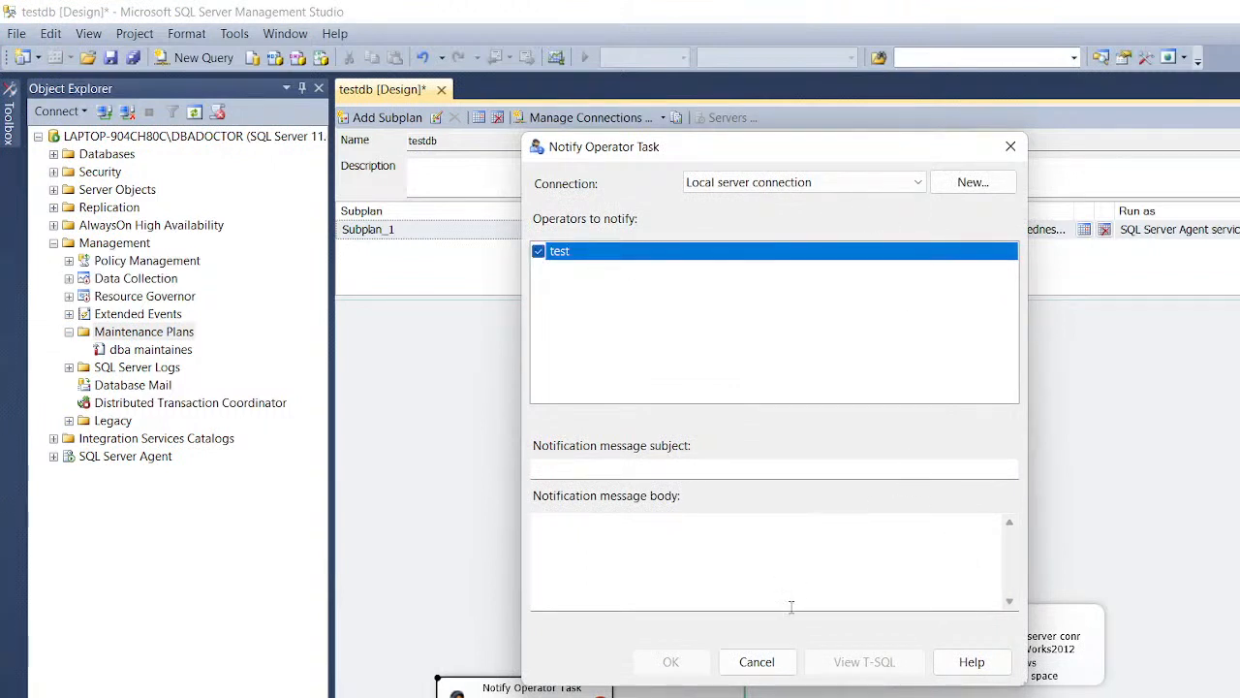
{"action": "left_click", "coordinate": [704, 470]}
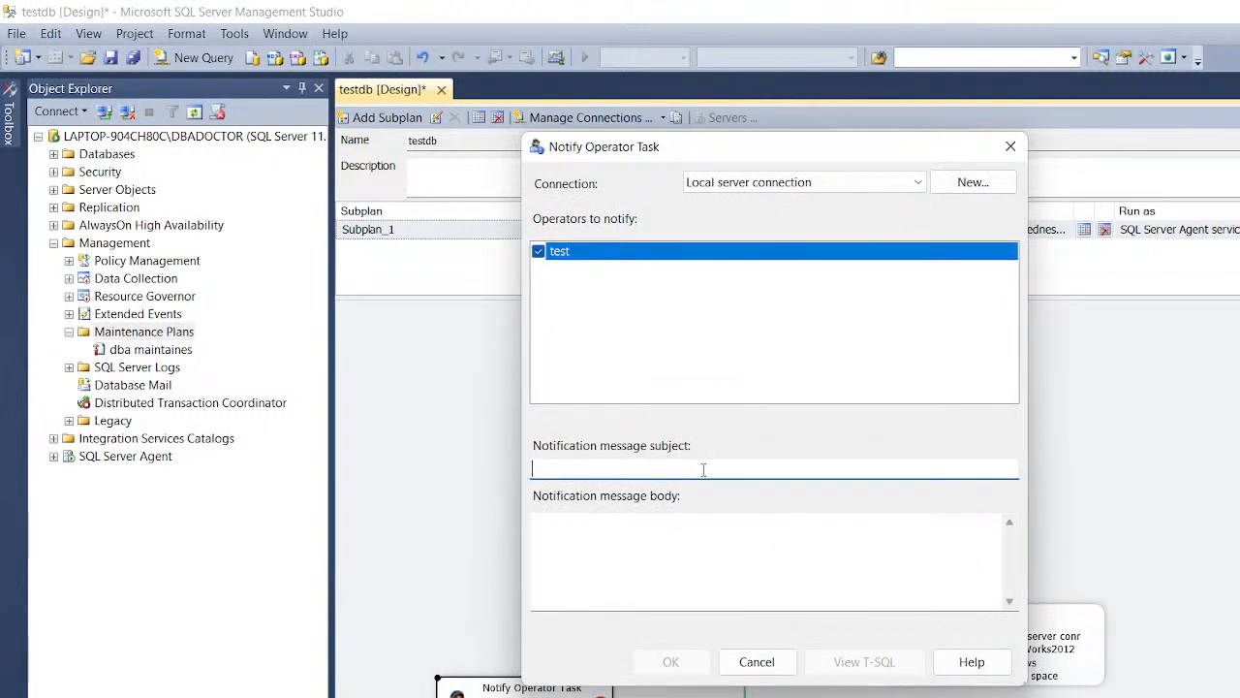
{"action": "type", "text": "suceess"}
{"action": "left_click", "coordinate": [669, 542]}
{"action": "type", "text": "sucess"}
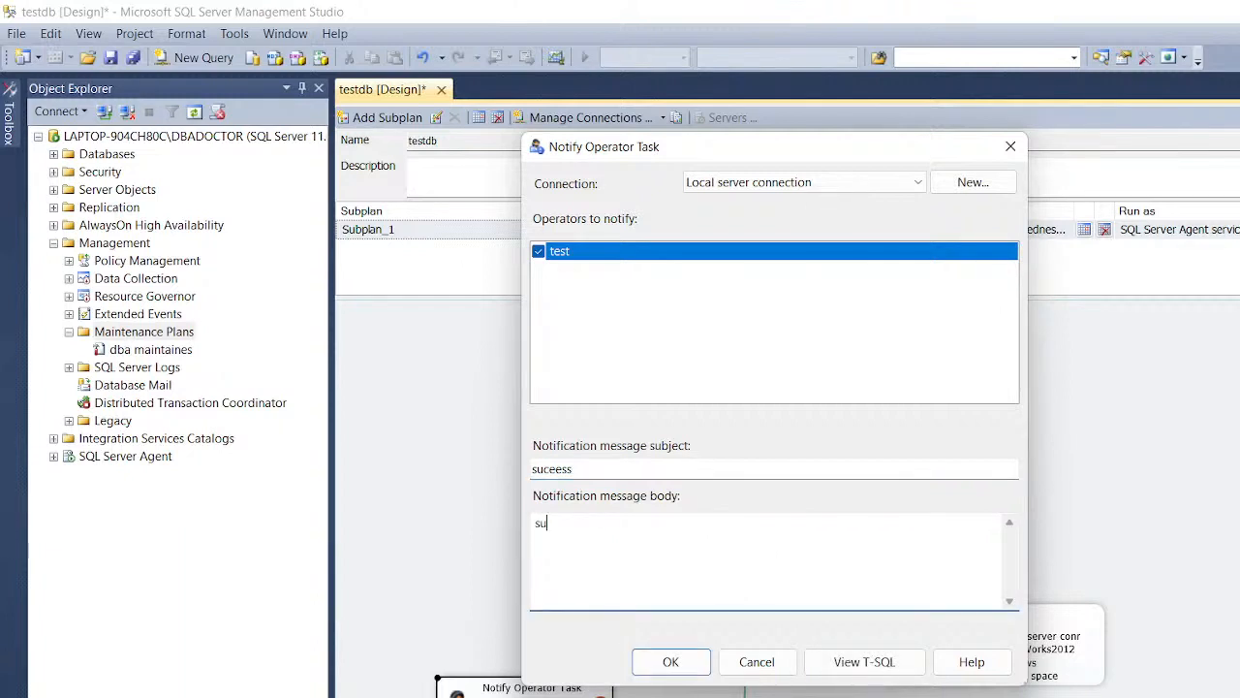
{"action": "left_click", "coordinate": [669, 661]}
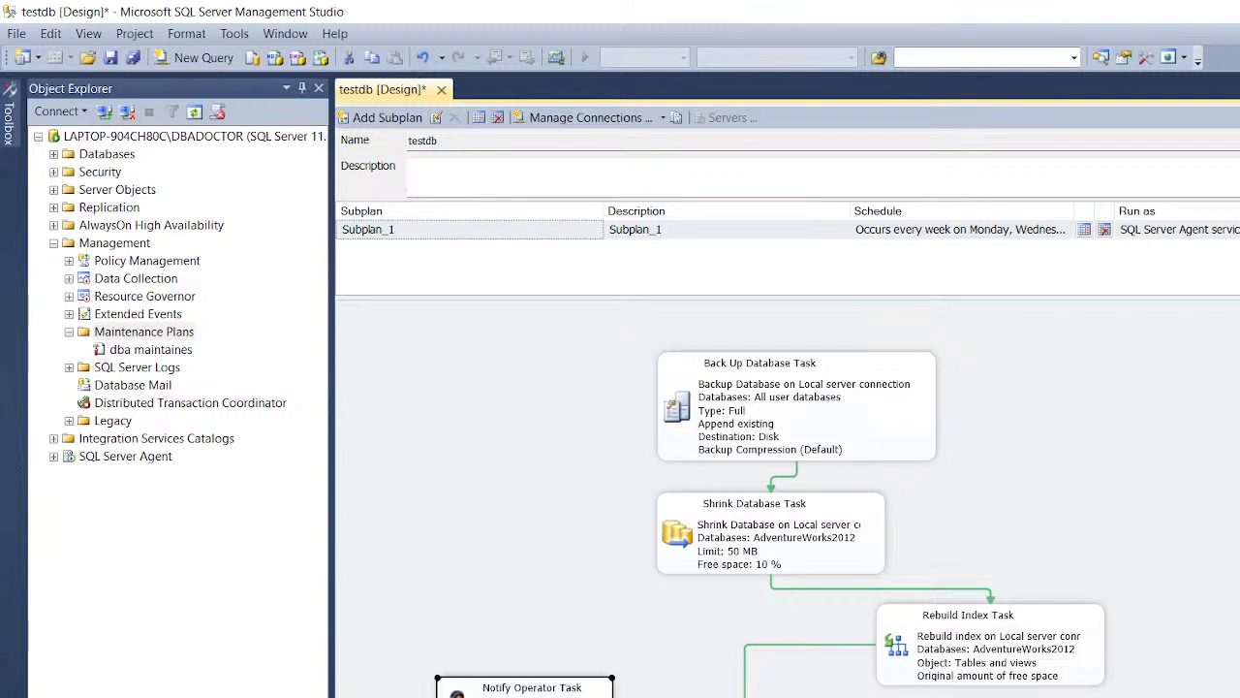
Step: Save testdb's changes, skip reconnecting to the server, and switch to Streamlabs Desktop
{"action": "key", "text": "alt+F4"}
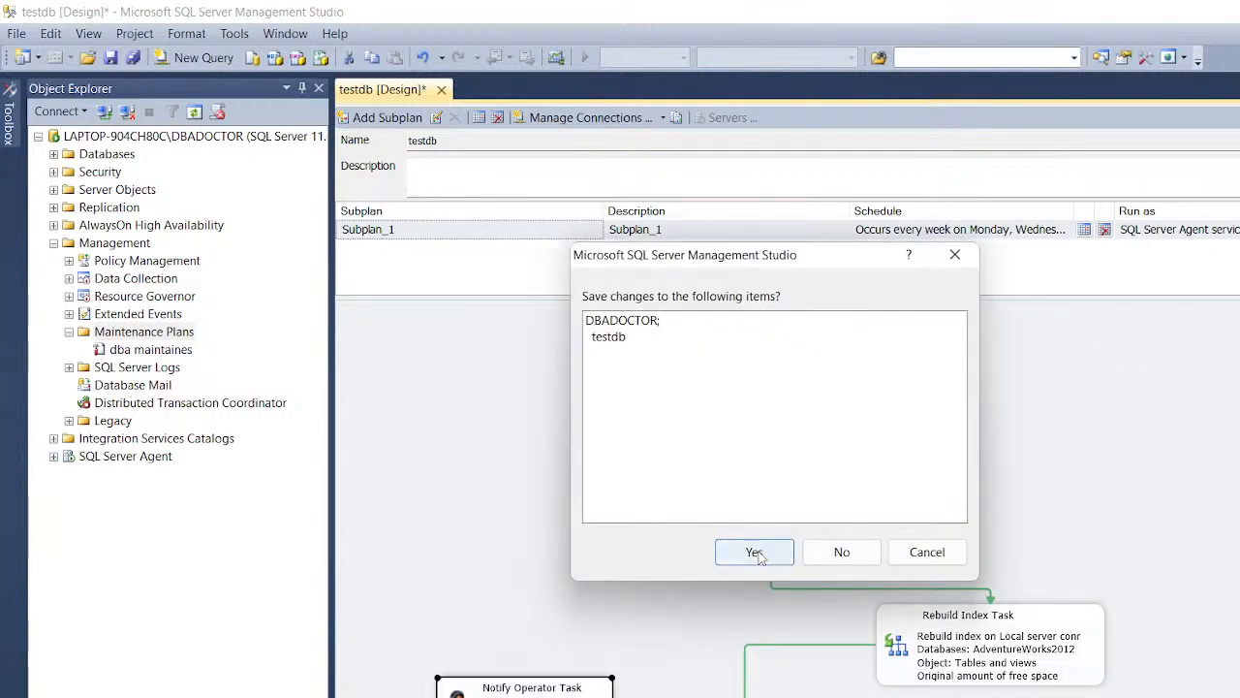
{"action": "left_click", "coordinate": [750, 551]}
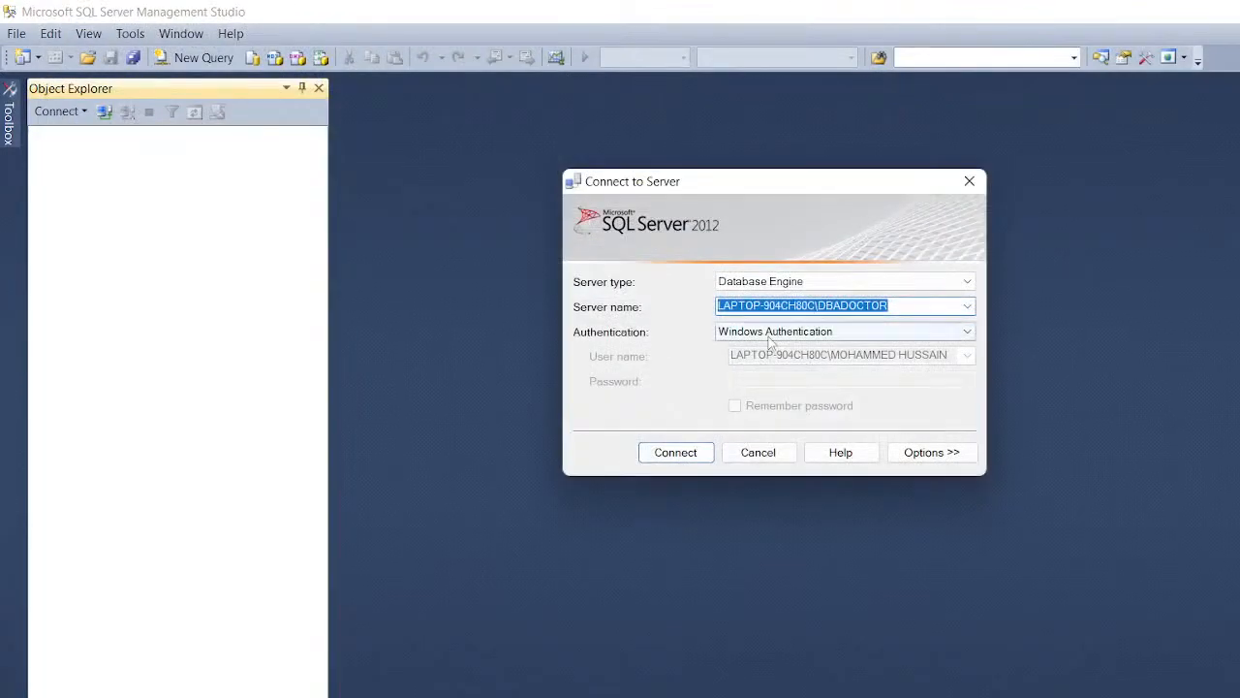
{"action": "left_click", "coordinate": [767, 450]}
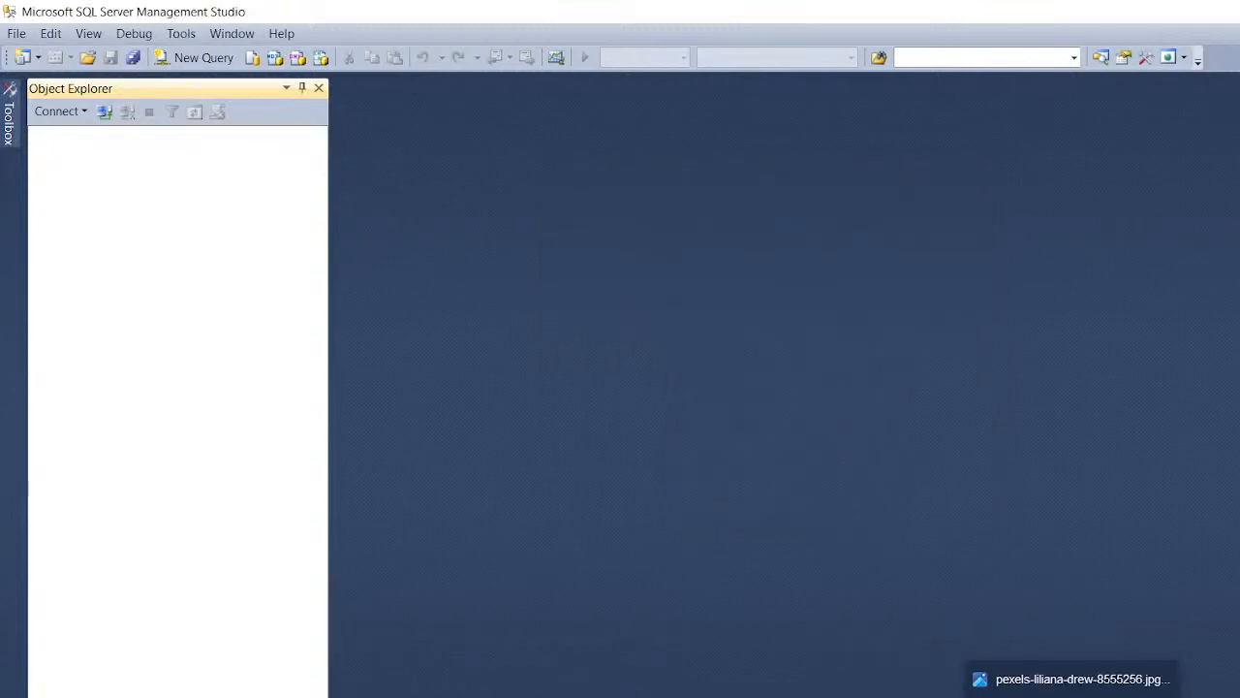
{"action": "left_click", "coordinate": [922, 692]}
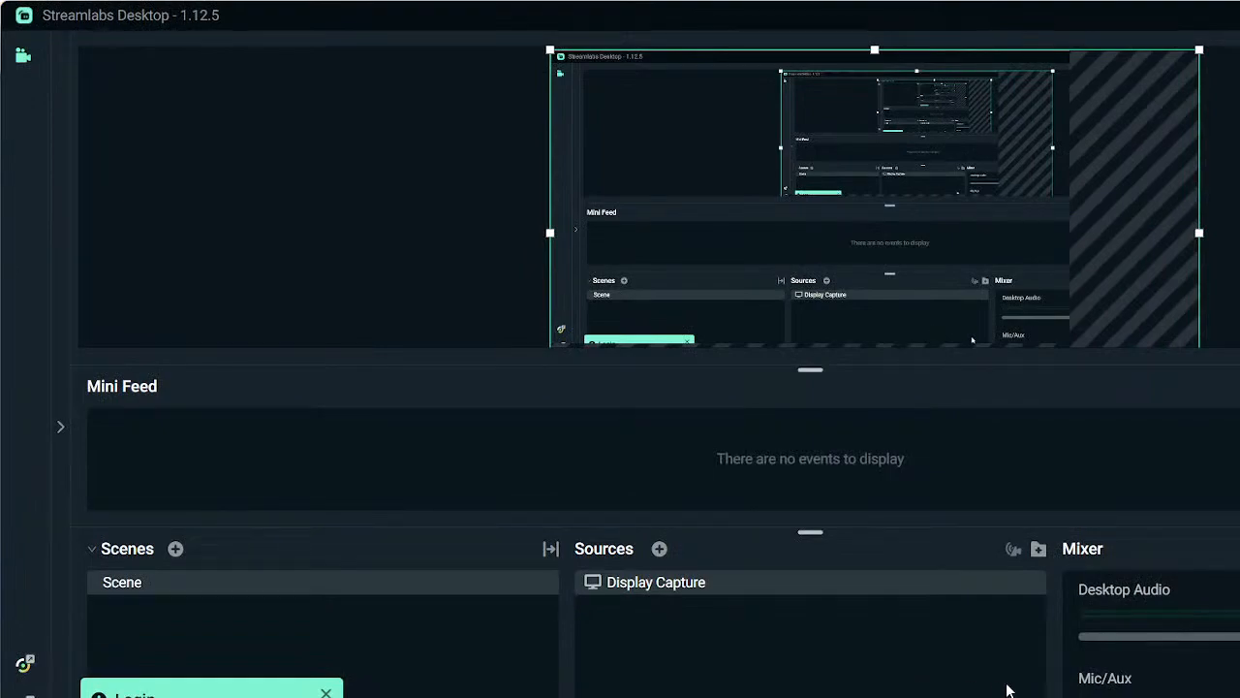